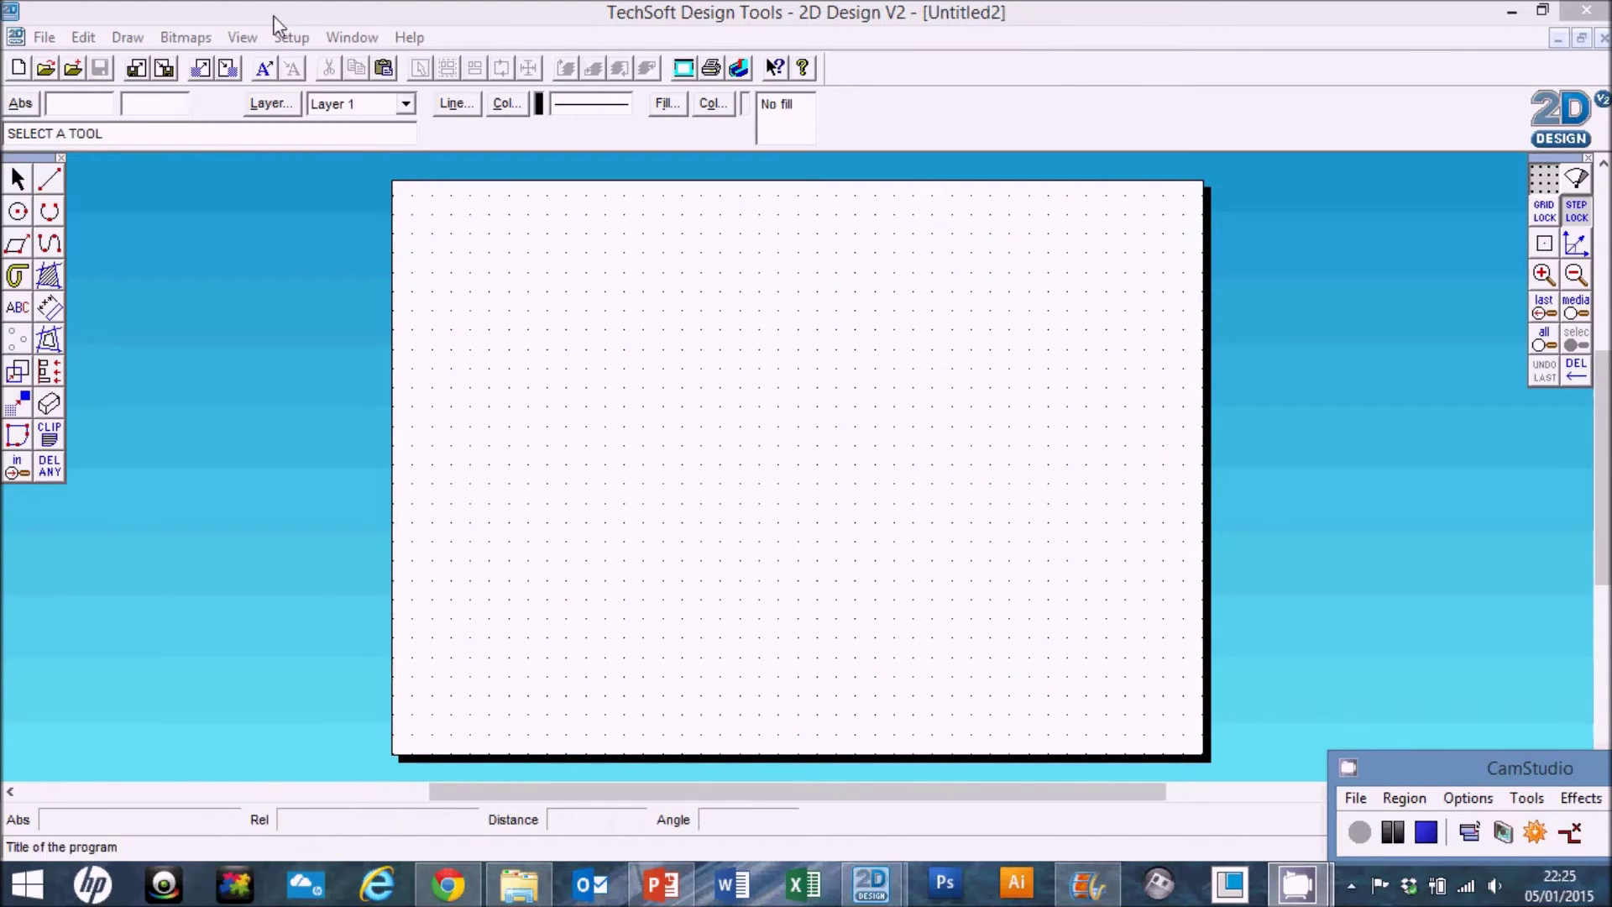
In the sheet Layout settings, choose ISO A4 as the standard size, keeping Landscape orientation.
click(290, 37)
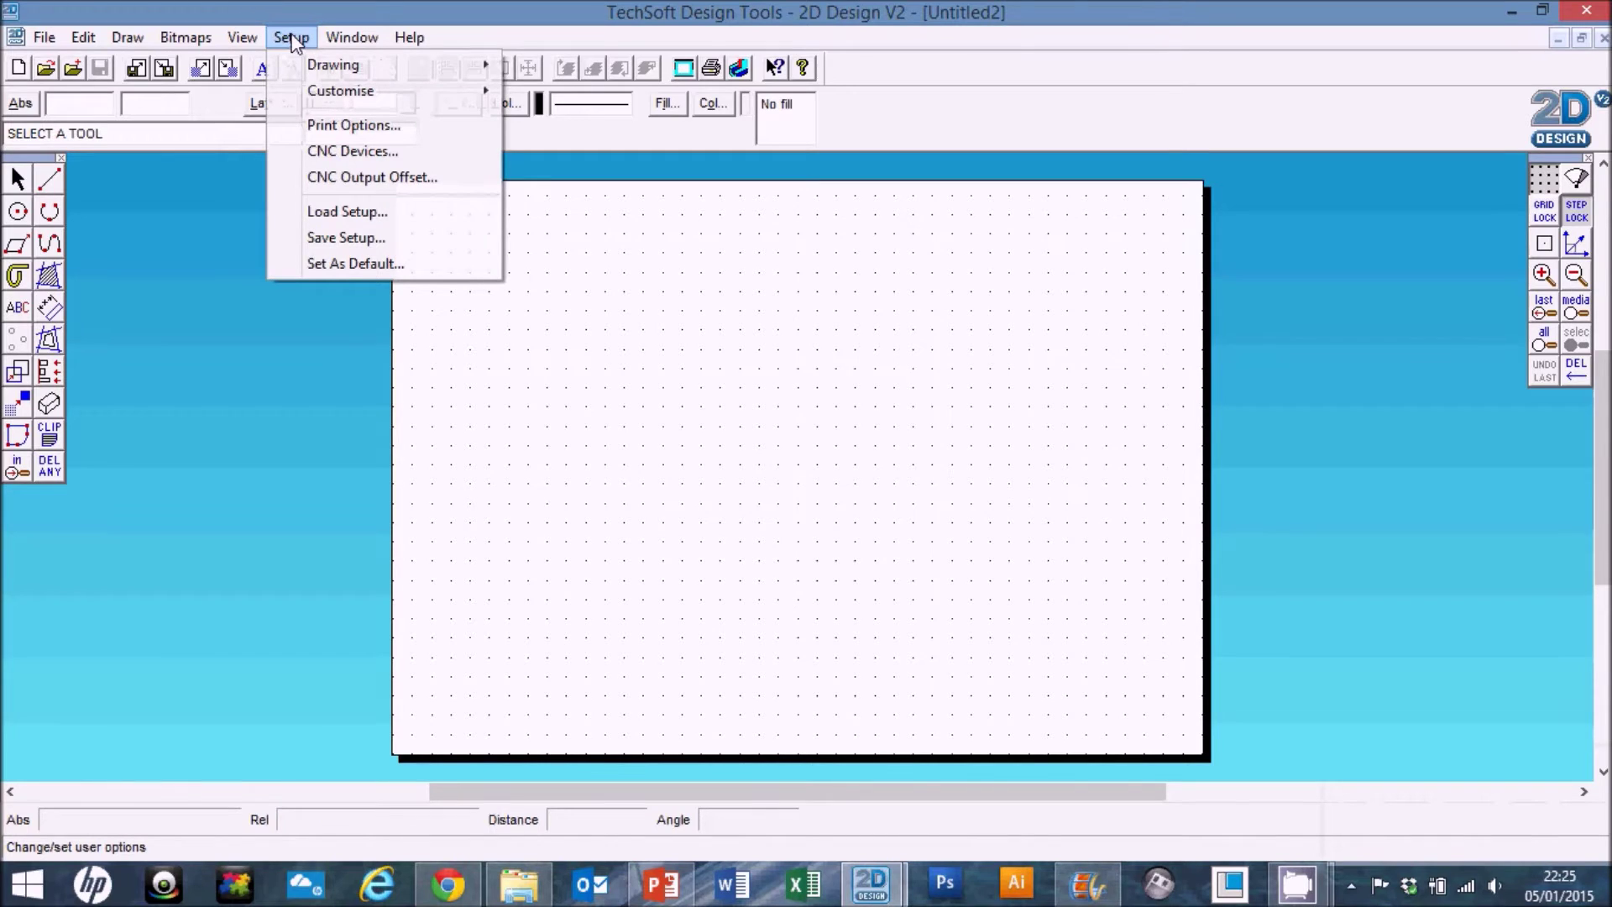
mouse_move(347, 72)
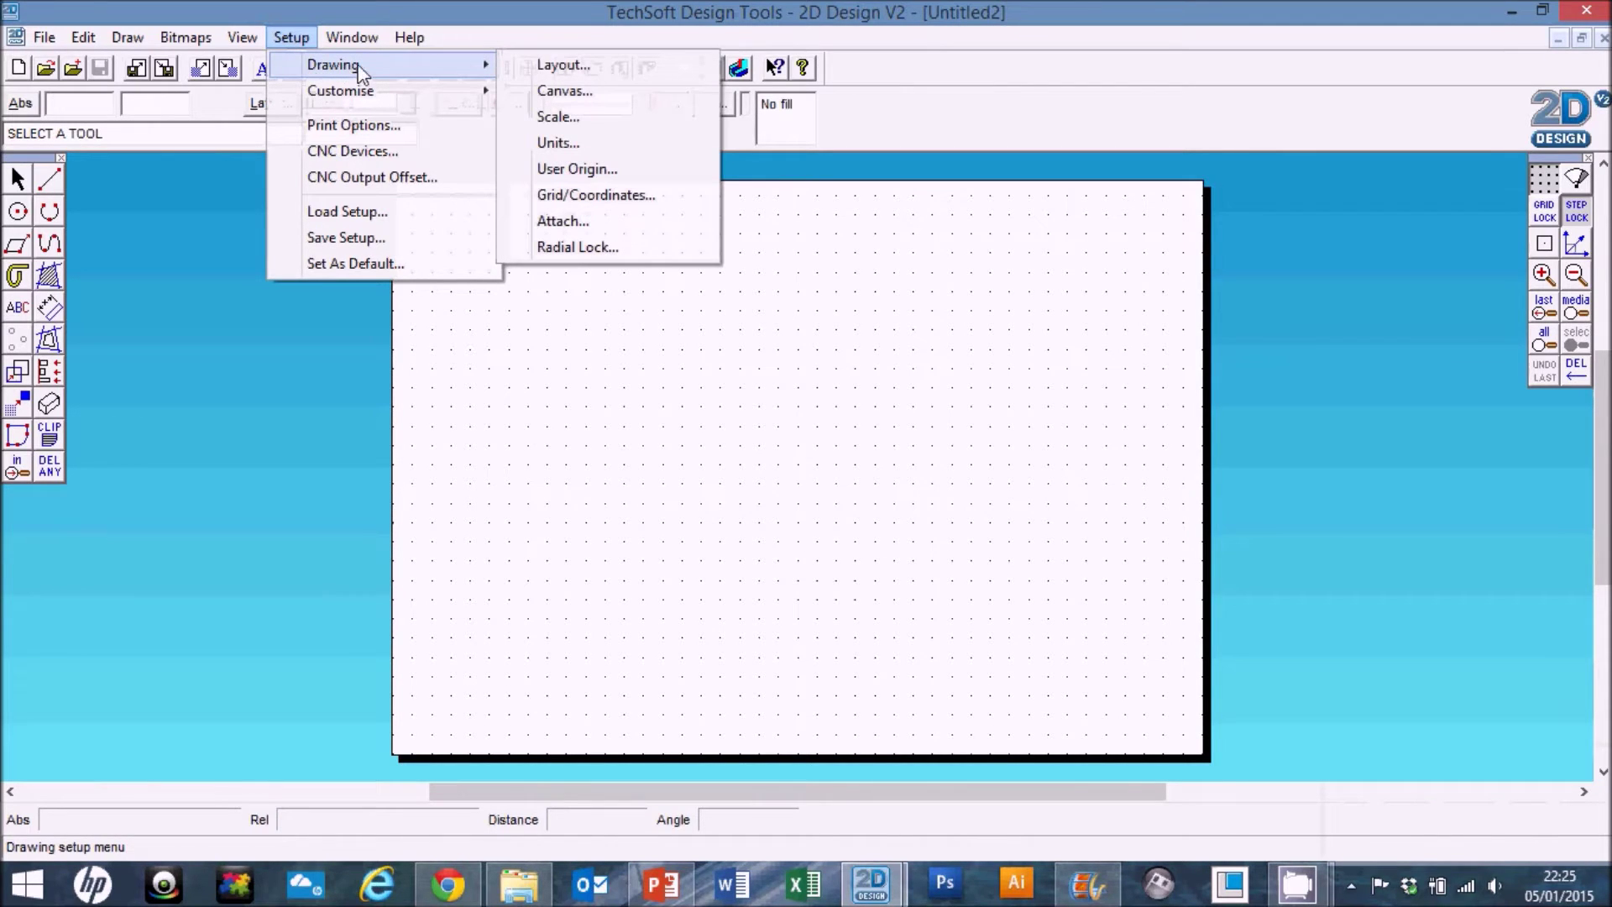
click(562, 65)
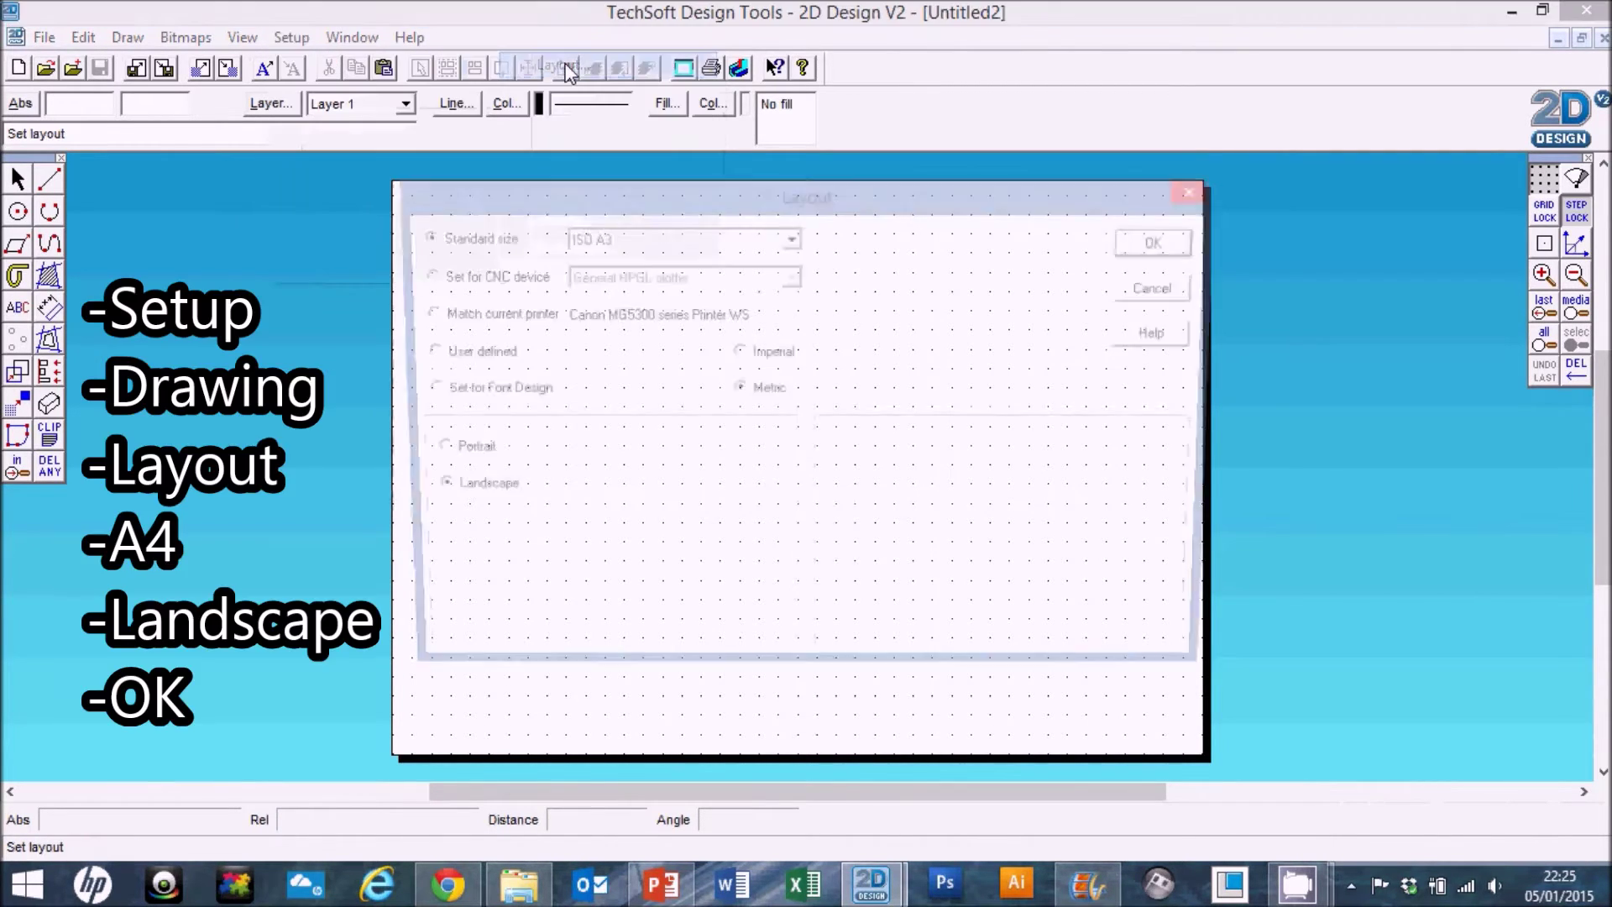
click(791, 238)
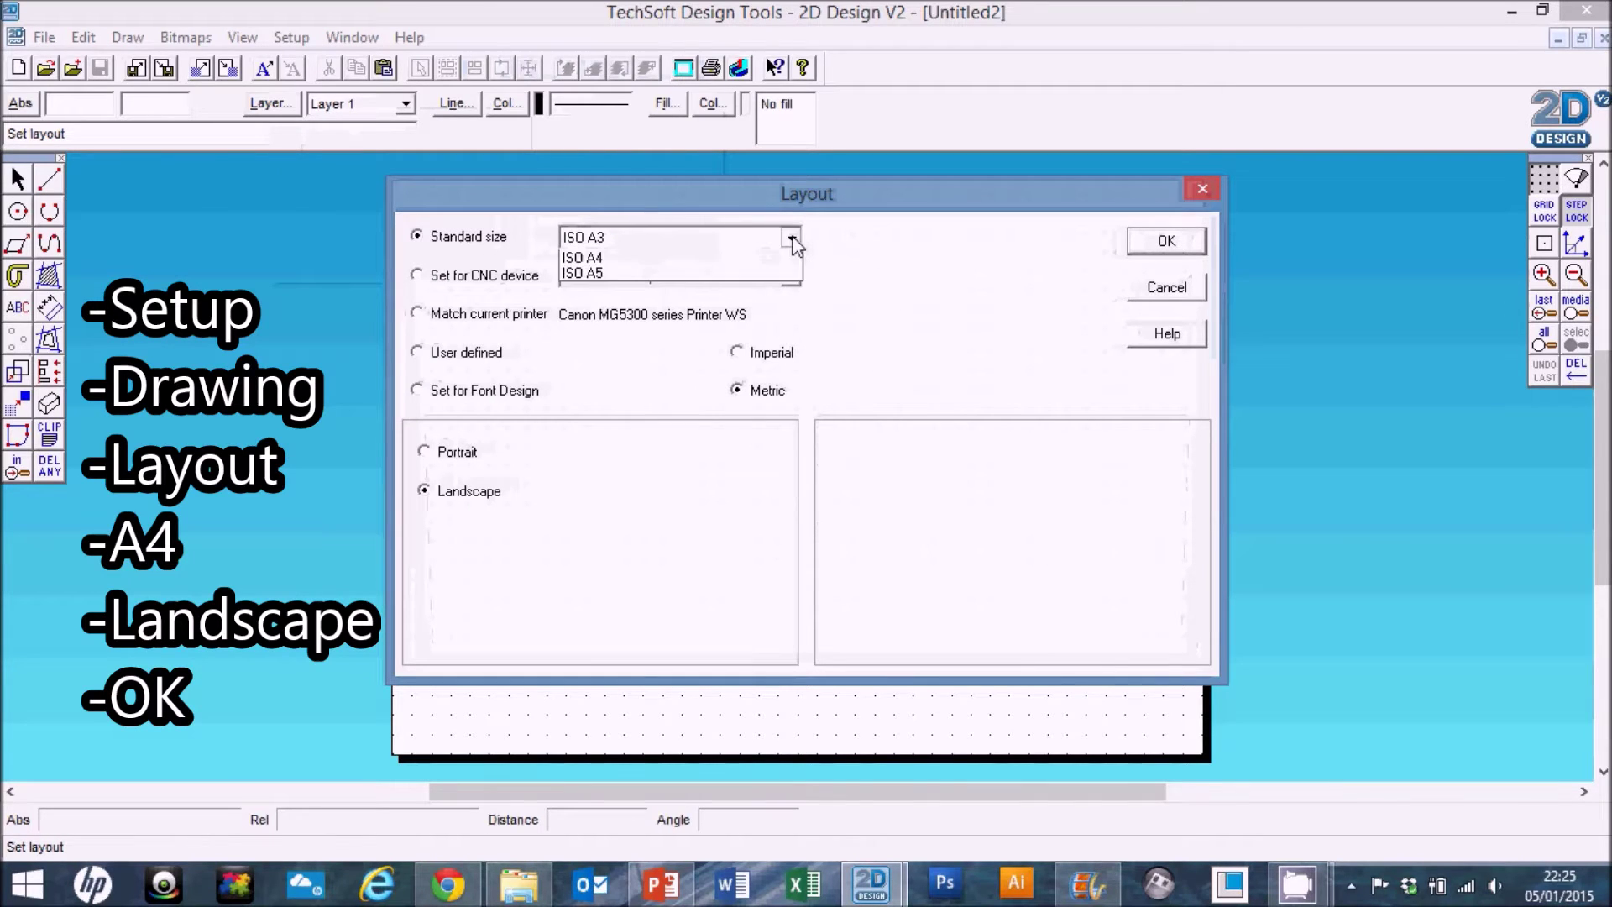
click(635, 398)
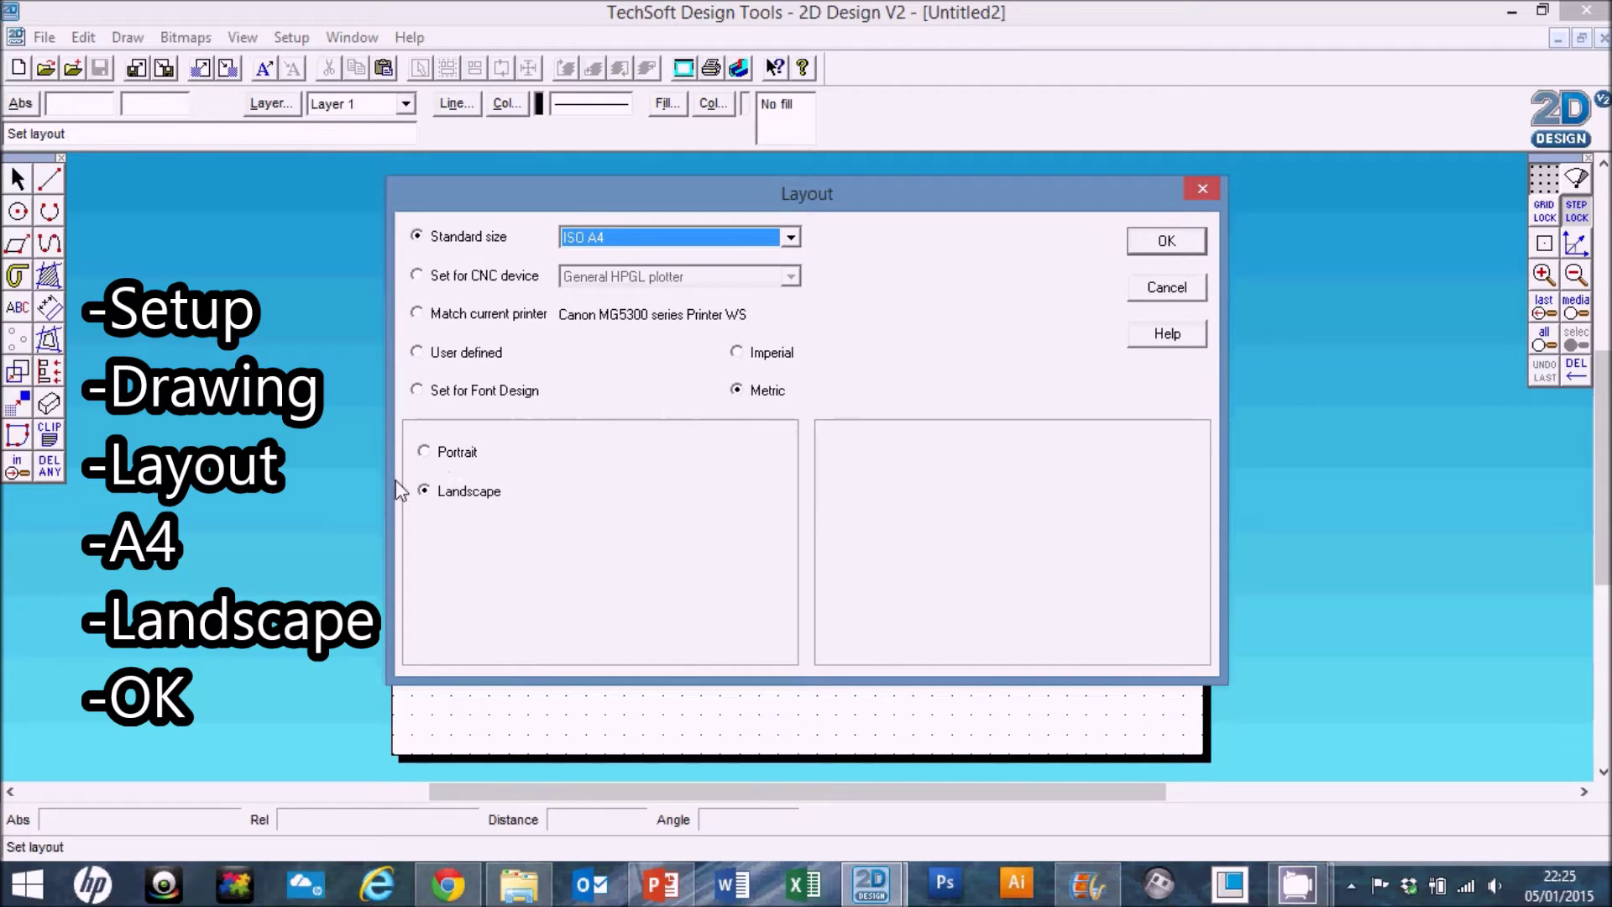
click(1166, 244)
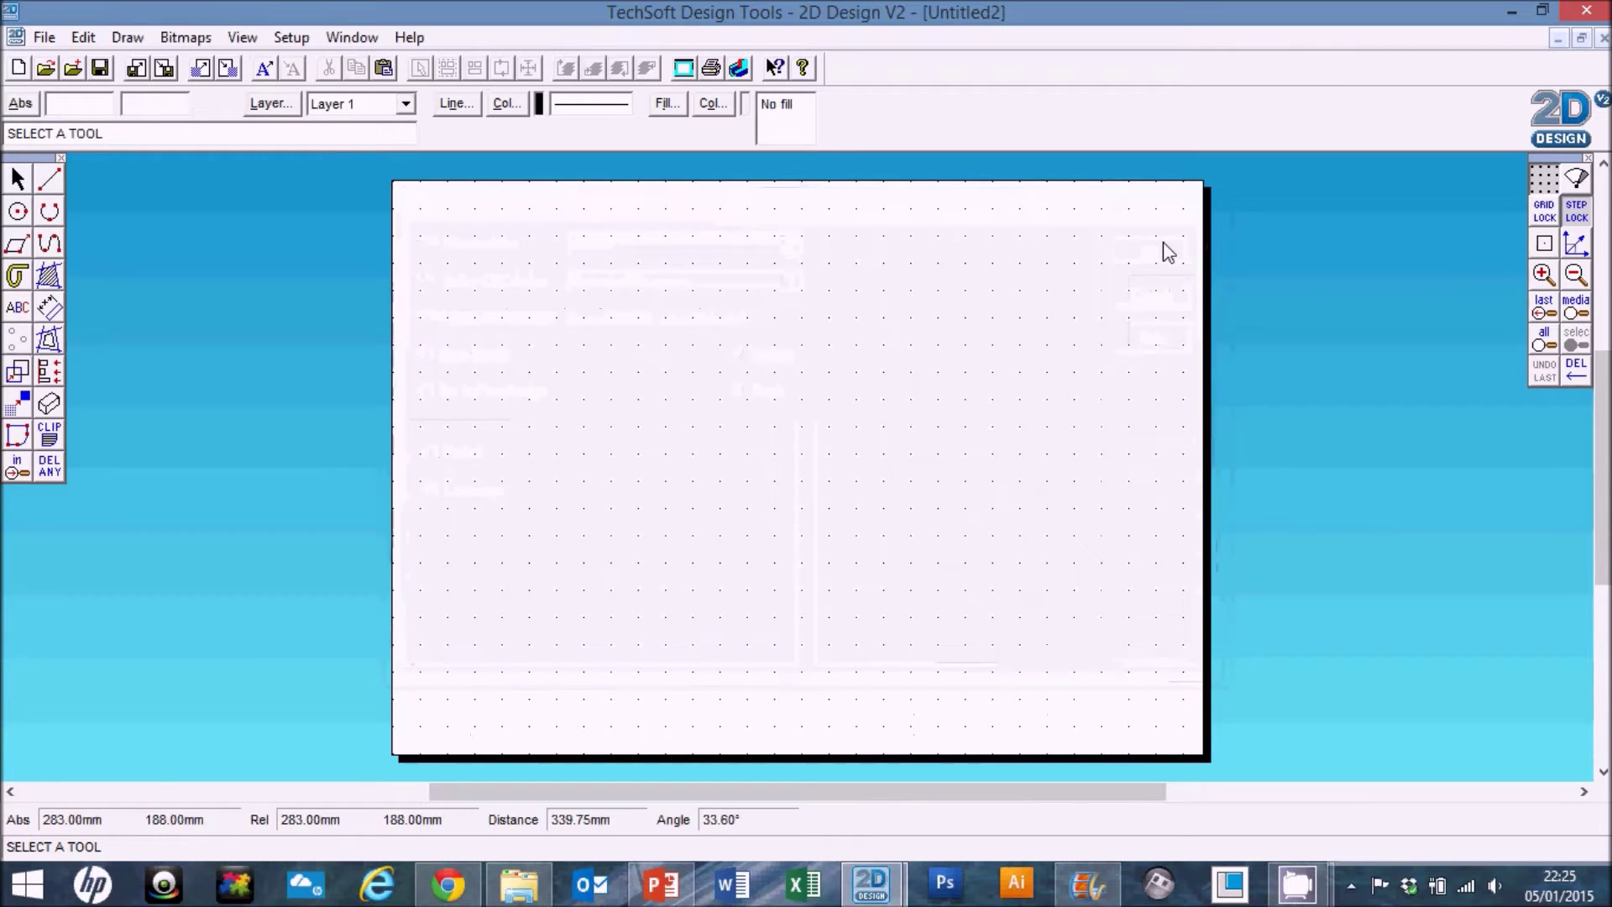
Set the grid angle to Isometric with X and Y grid spacing of 5.
right_click(1543, 185)
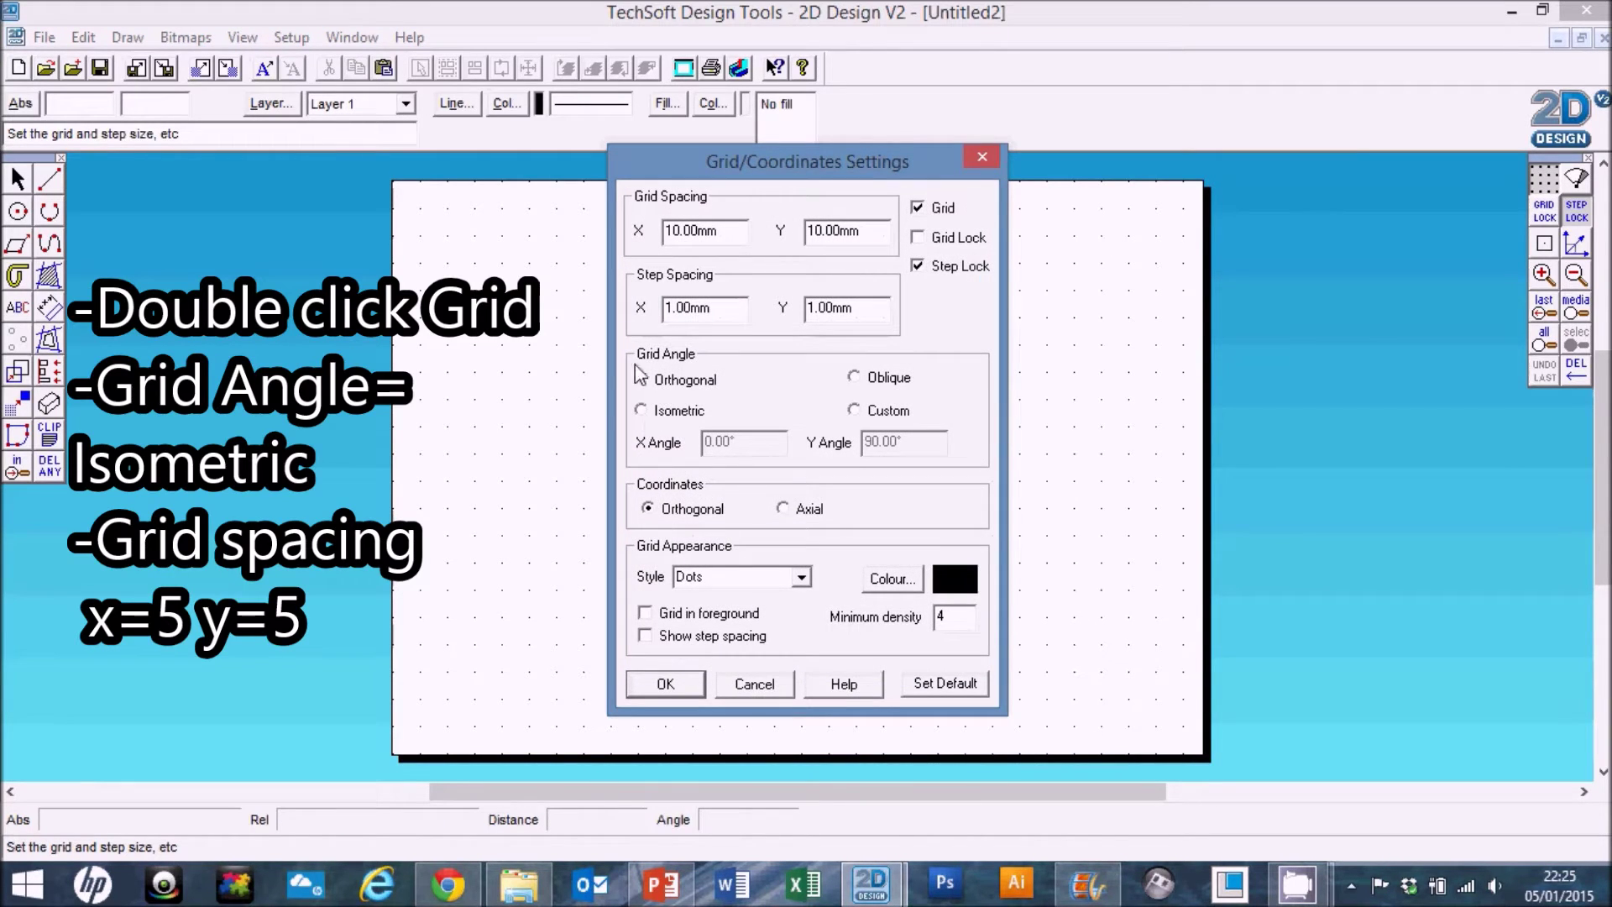
click(642, 411)
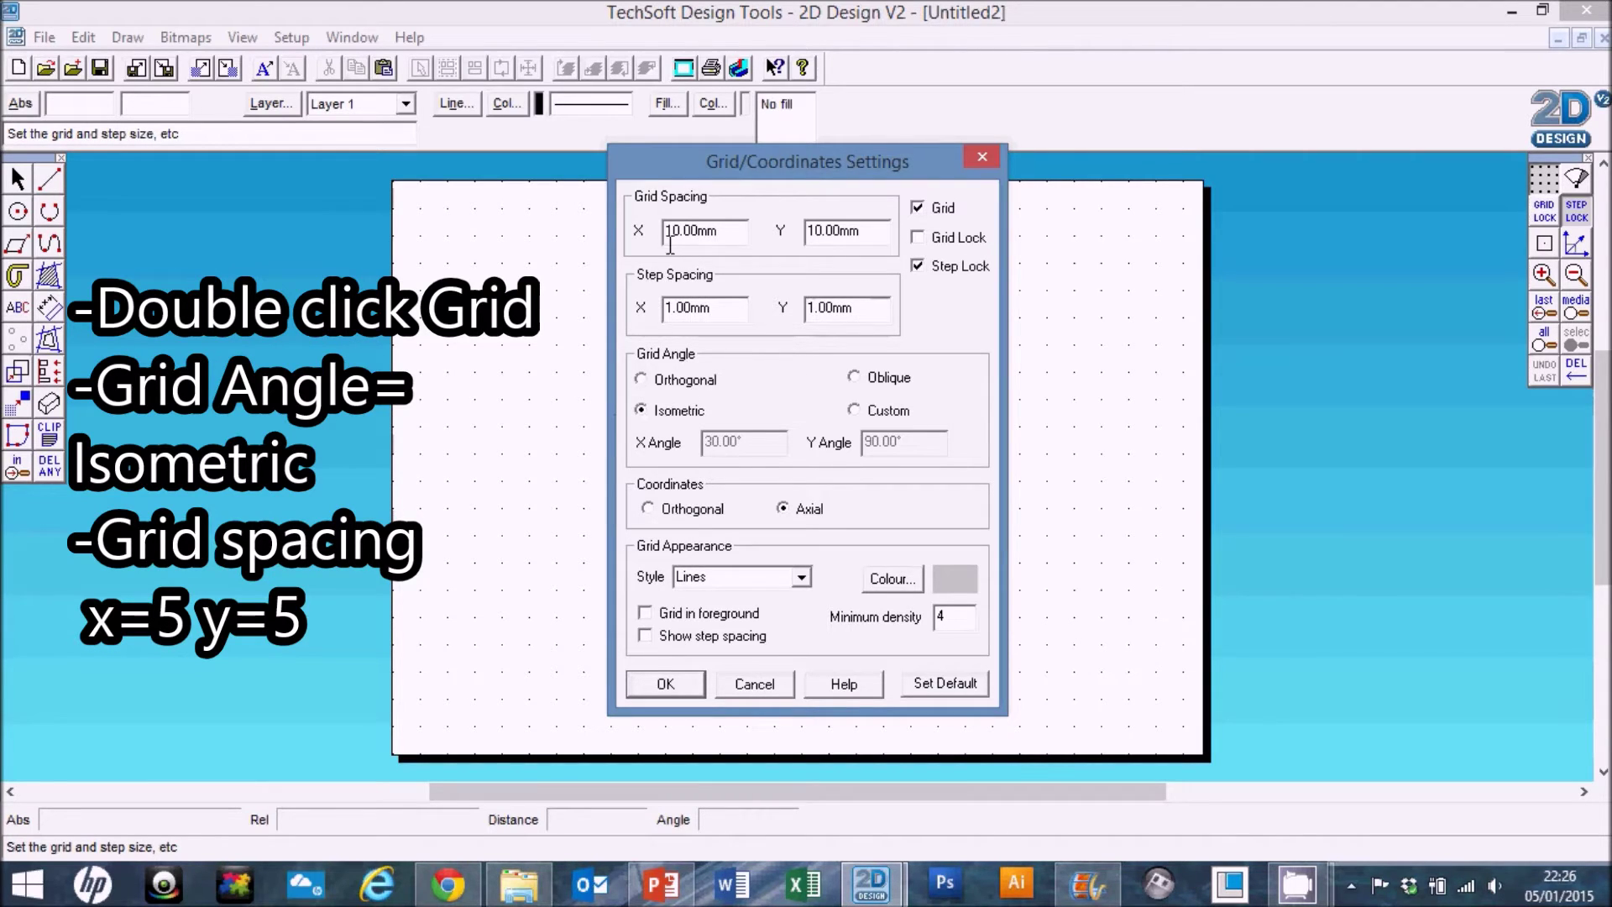
drag(680, 230, 658, 230)
text(5)
drag(822, 232, 804, 231)
text(5)
click(668, 684)
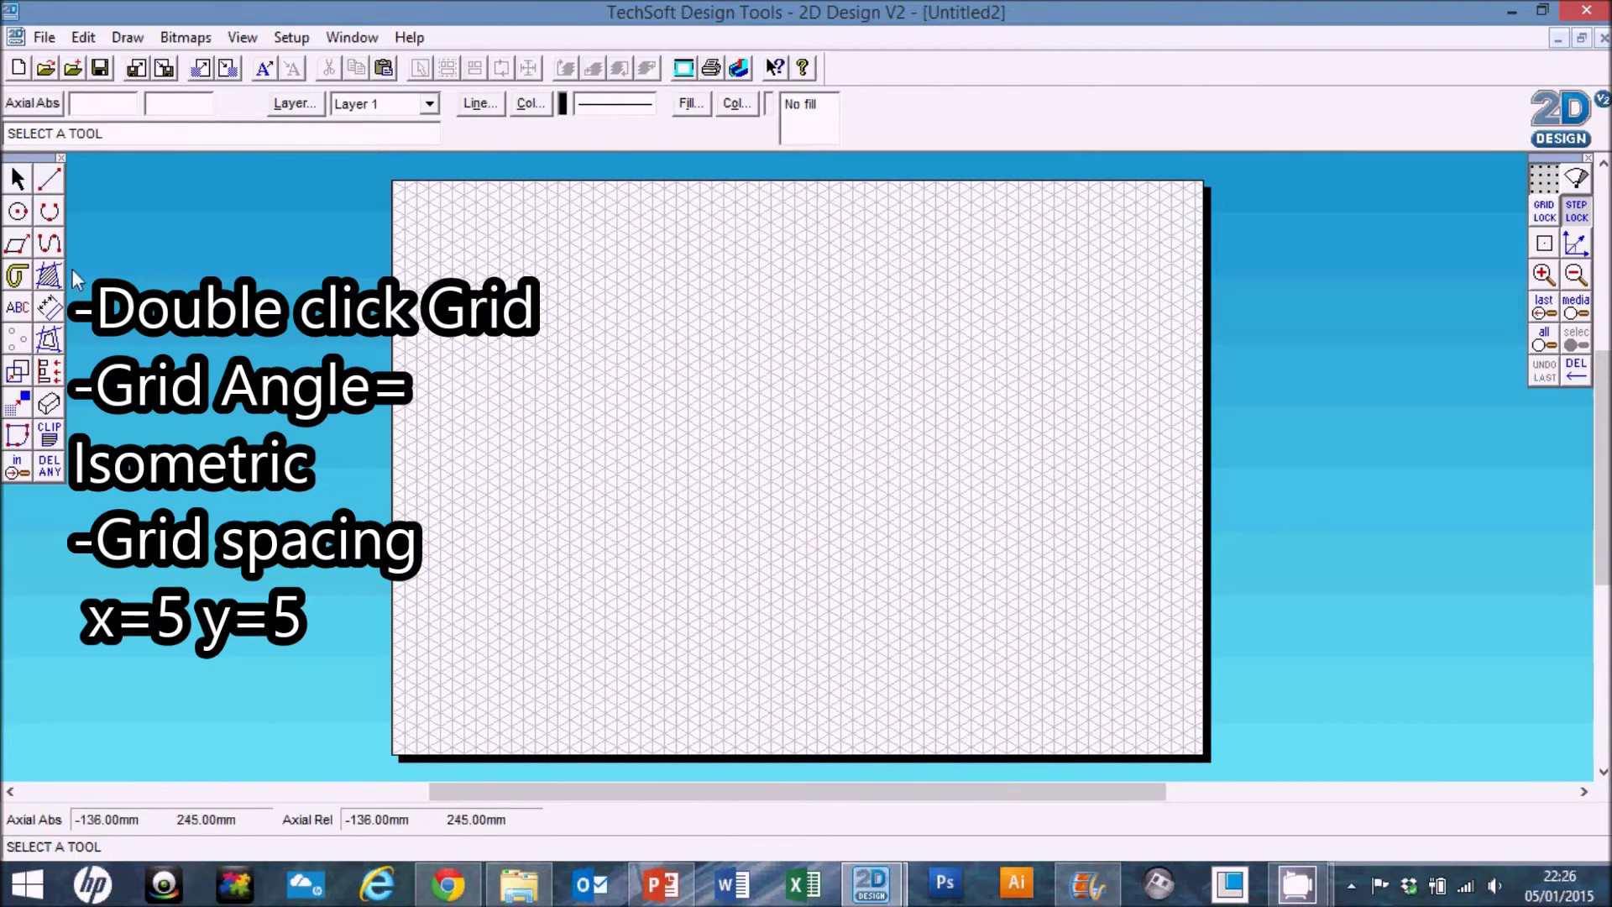
With Grid Lock on, draw a large three-corner isometric parallelogram for the brick top.
click(17, 245)
drag(16, 245, 146, 244)
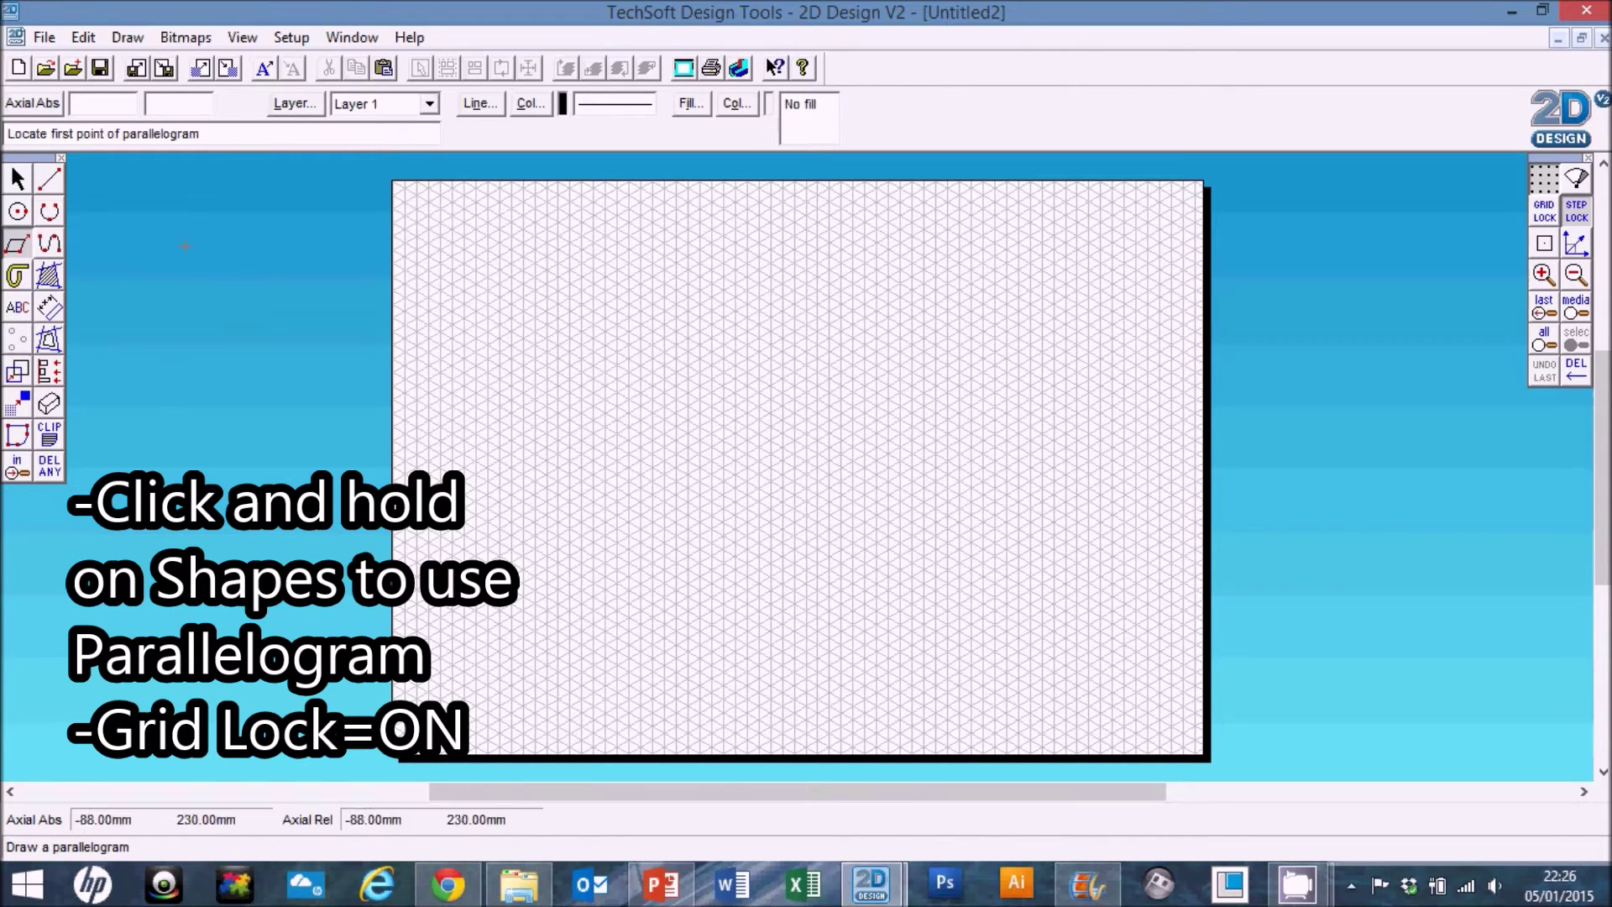
click(1547, 217)
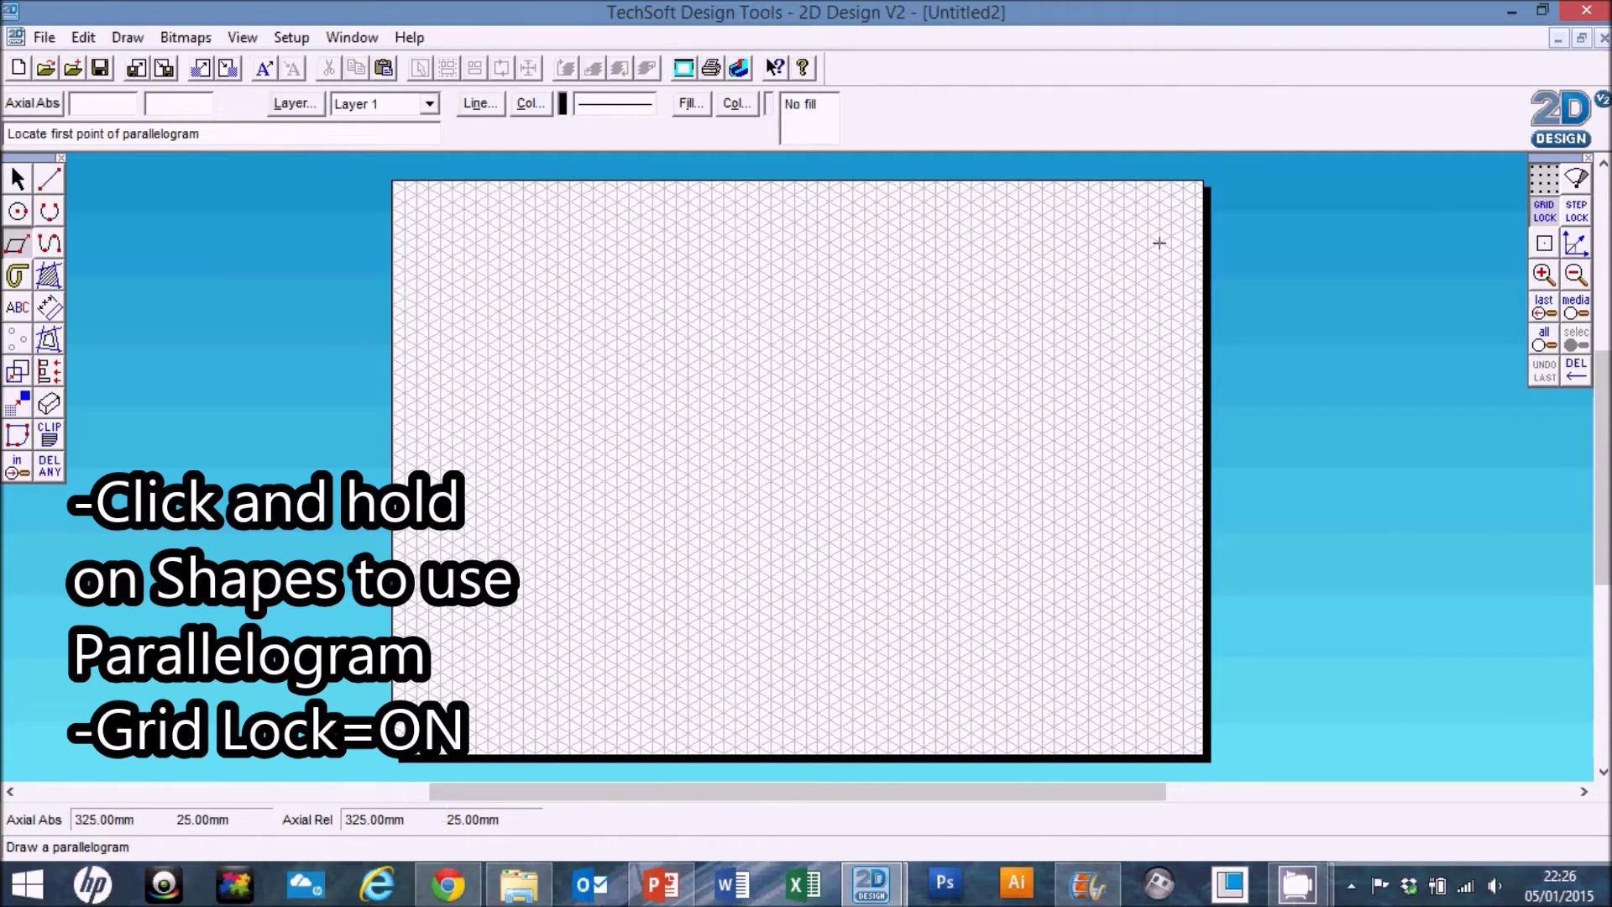
click(747, 209)
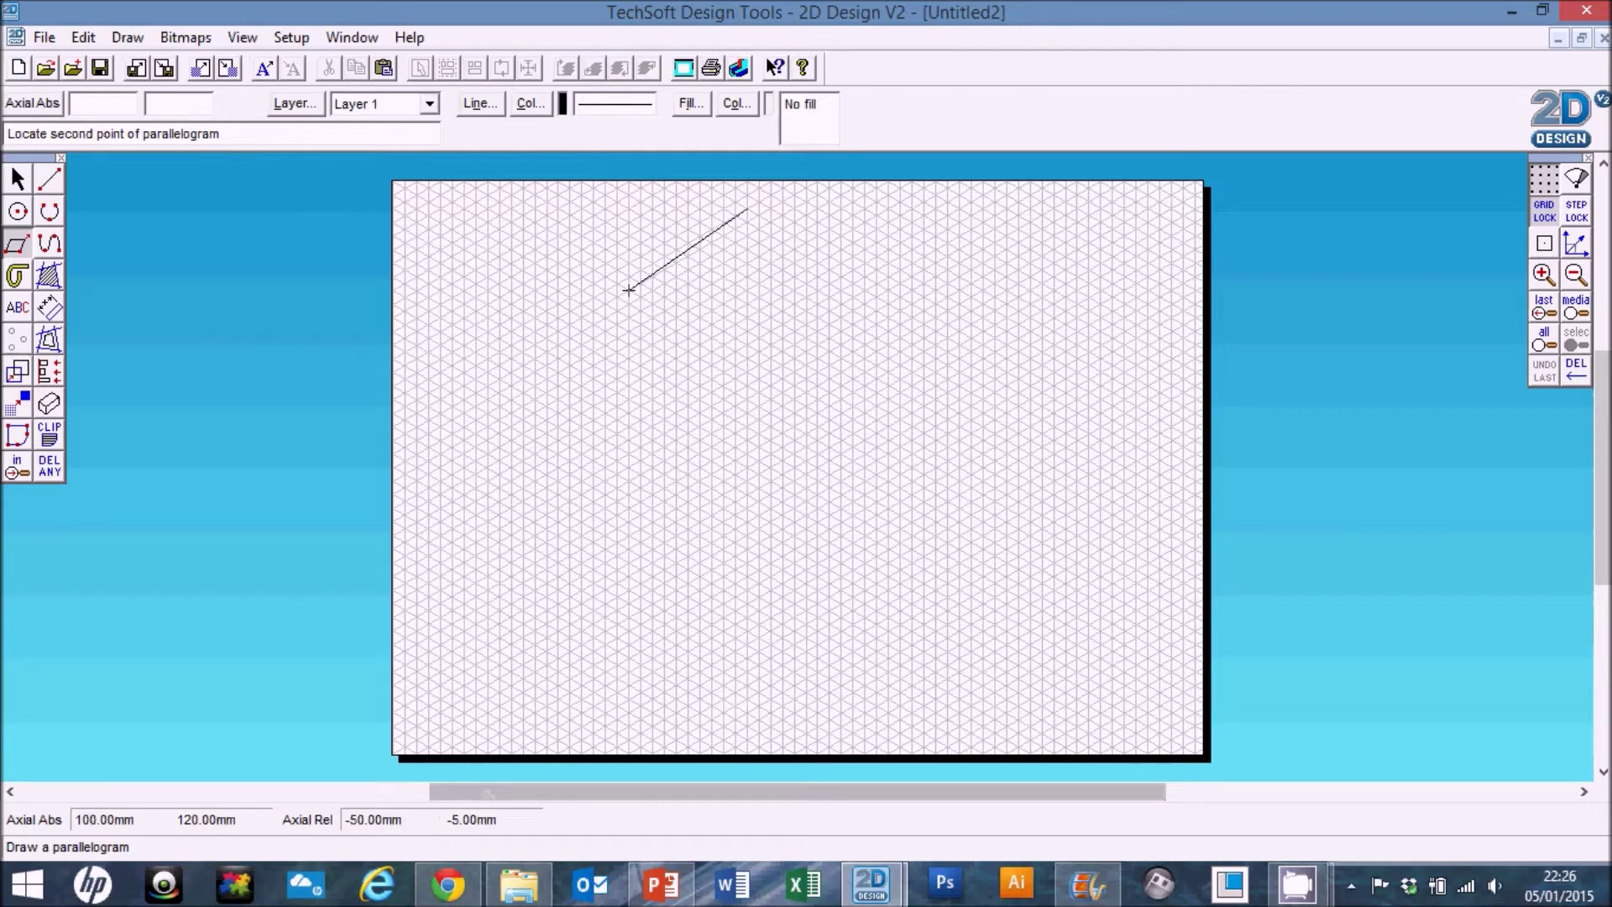
click(581, 304)
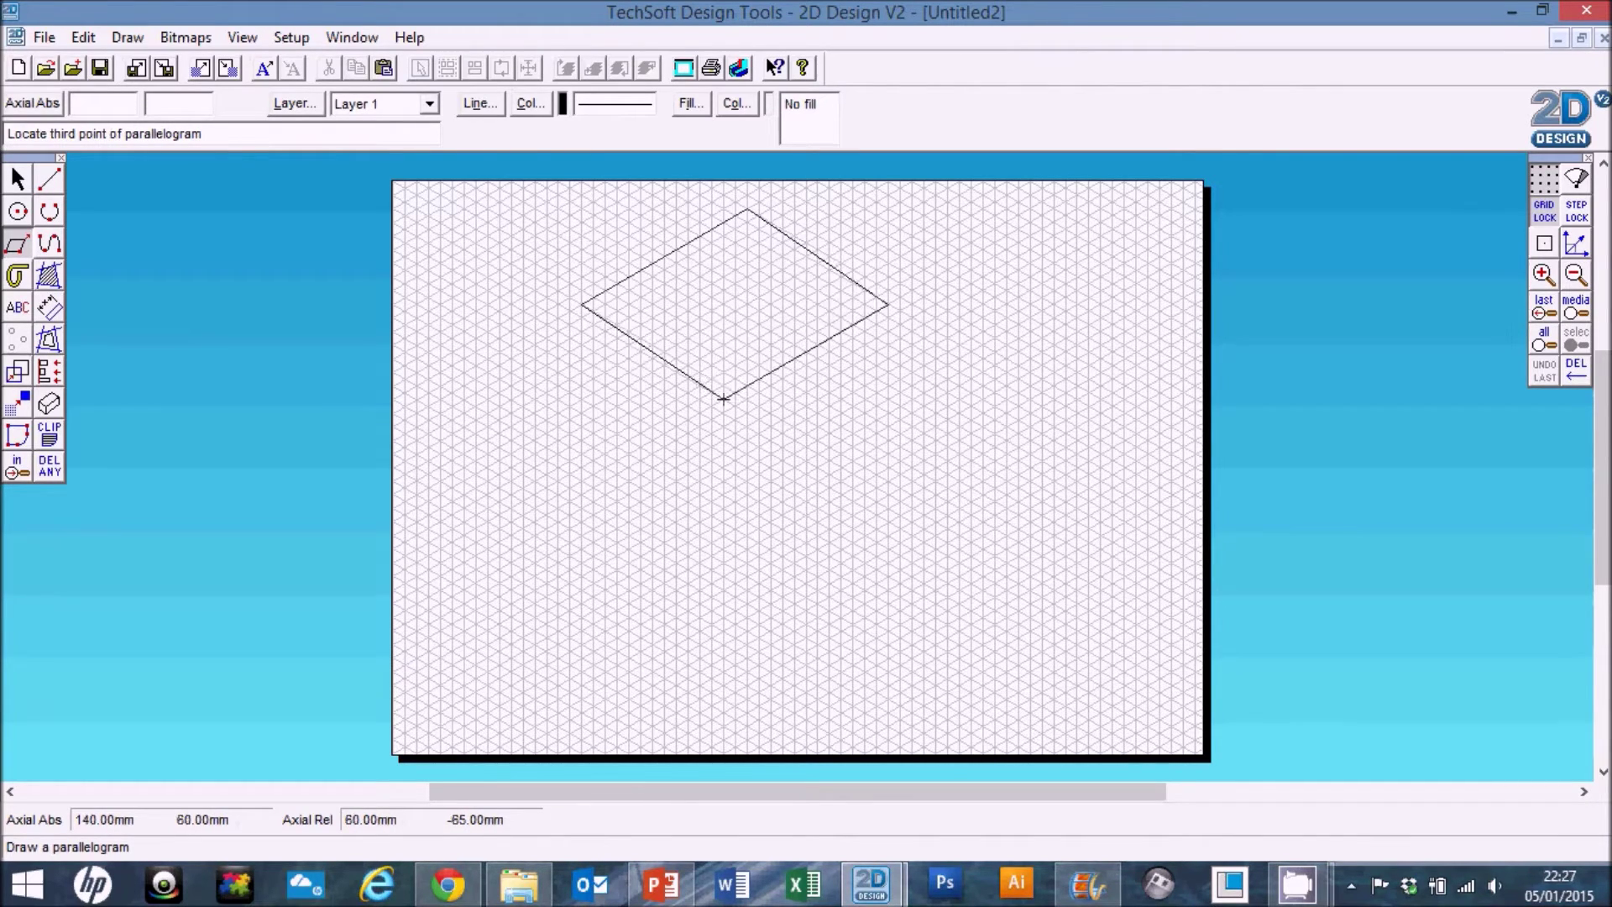
click(888, 480)
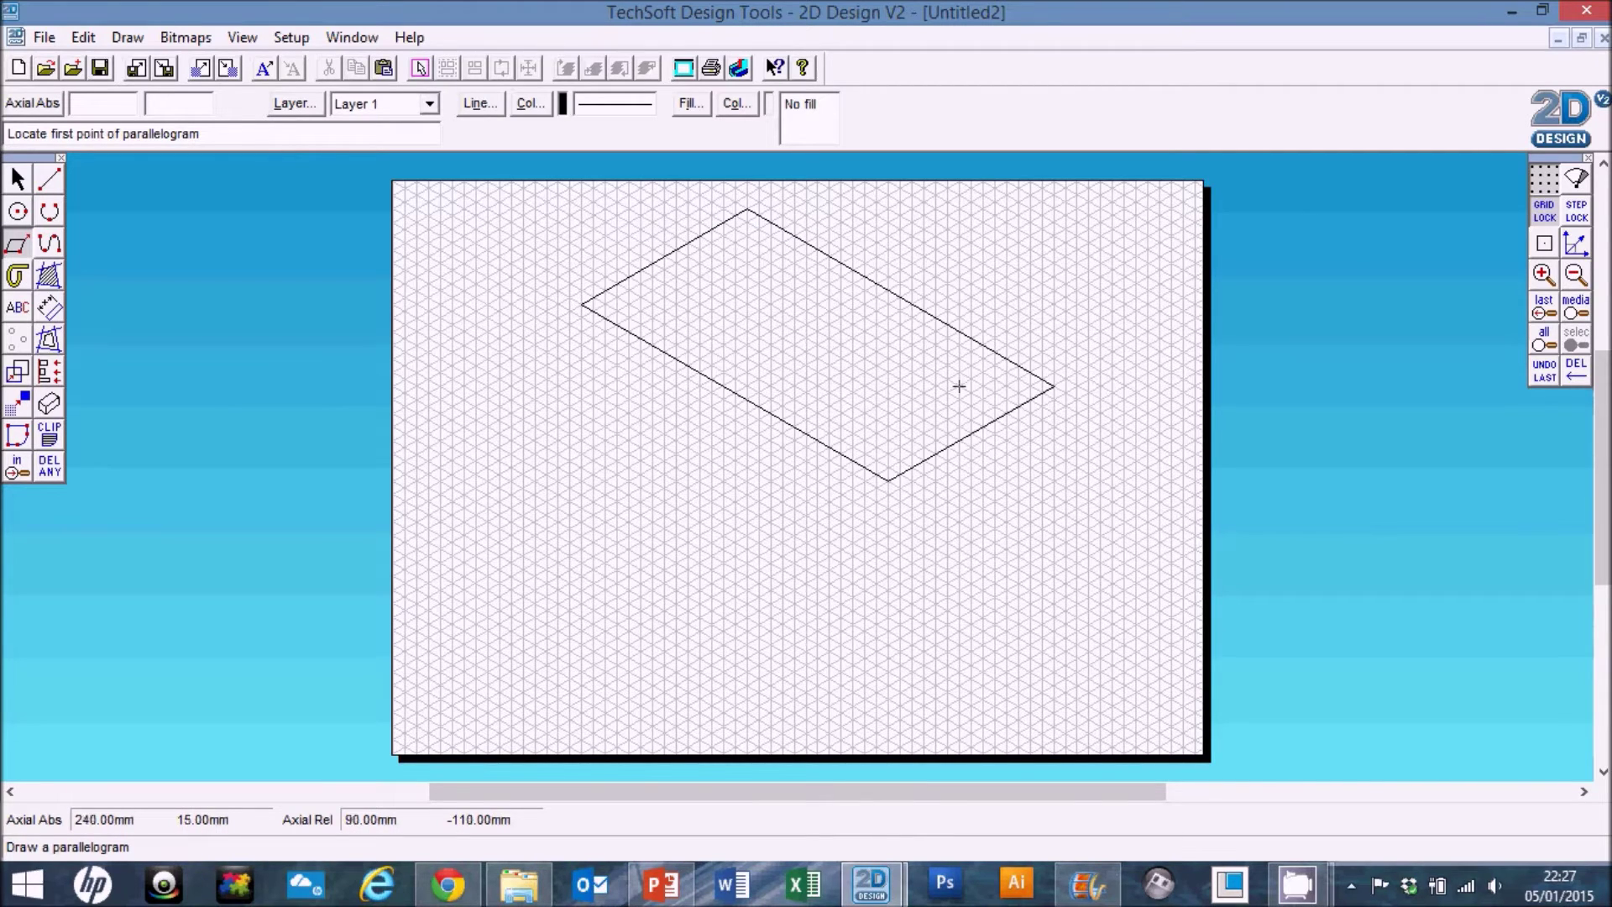
click(1543, 274)
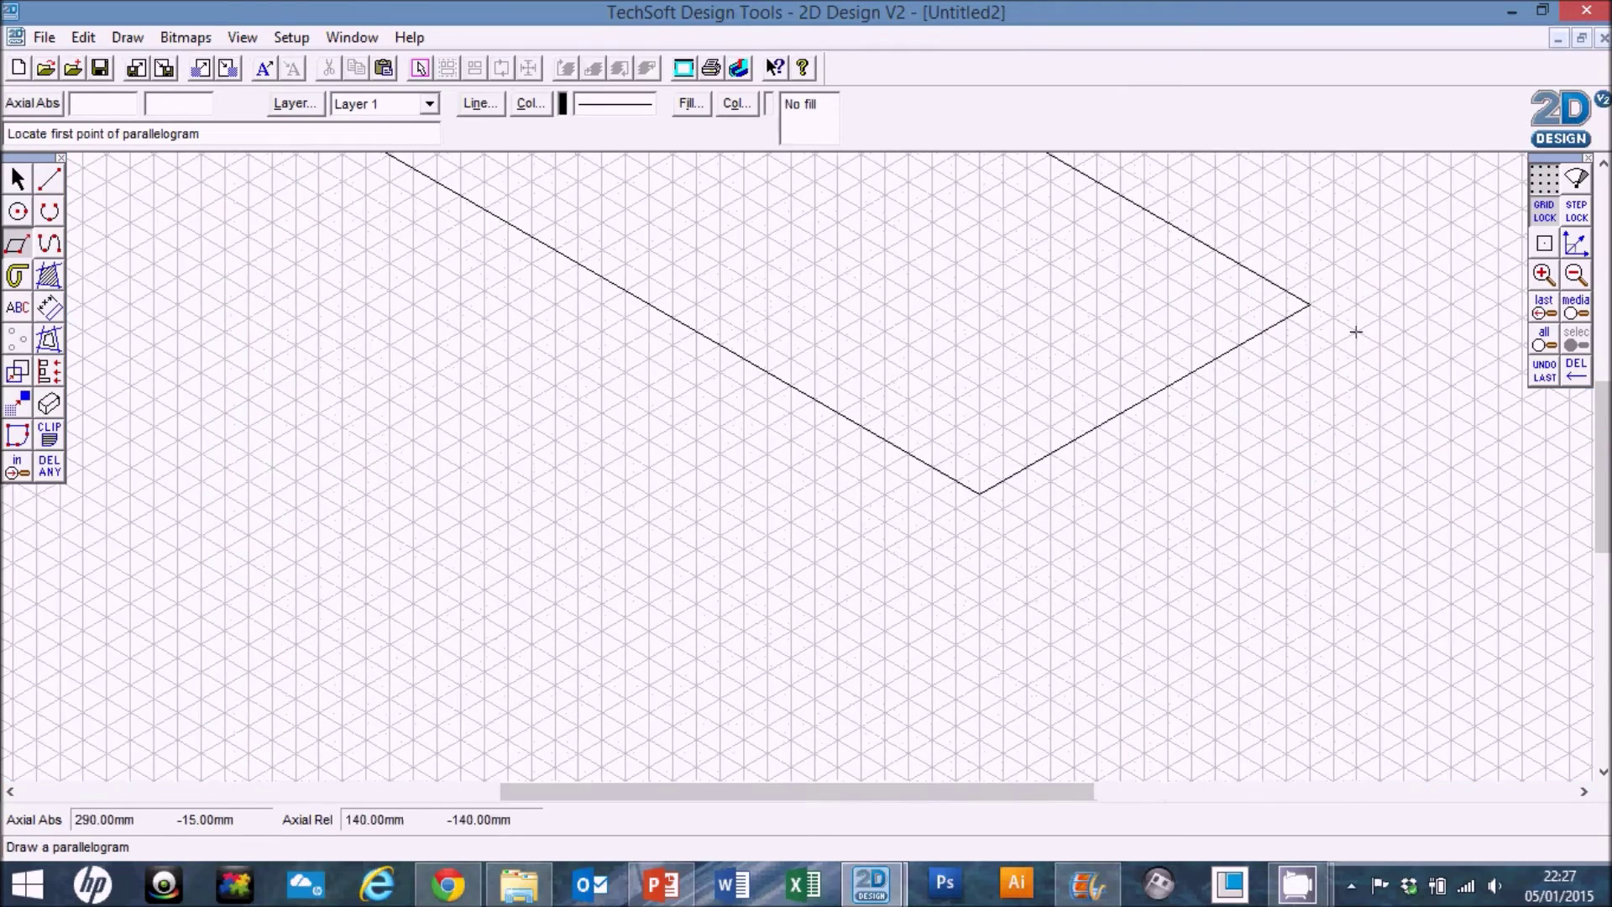
Place the first corner of a small stud parallelogram near the bottom corner of the face.
scroll(1355, 332, up, 3)
click(16, 245)
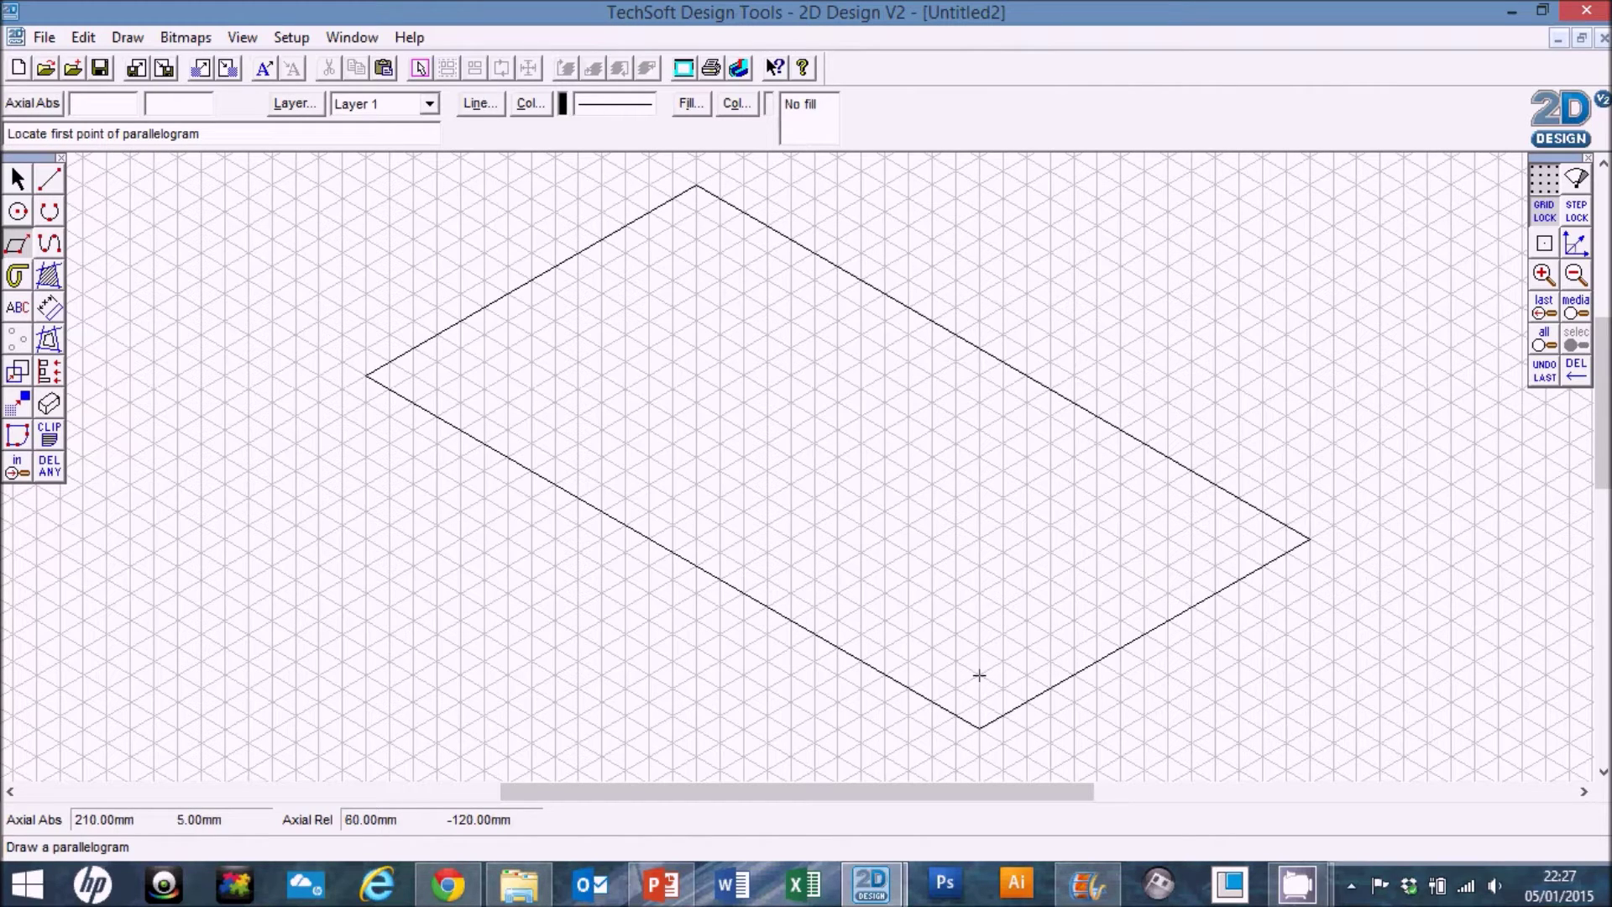
click(979, 675)
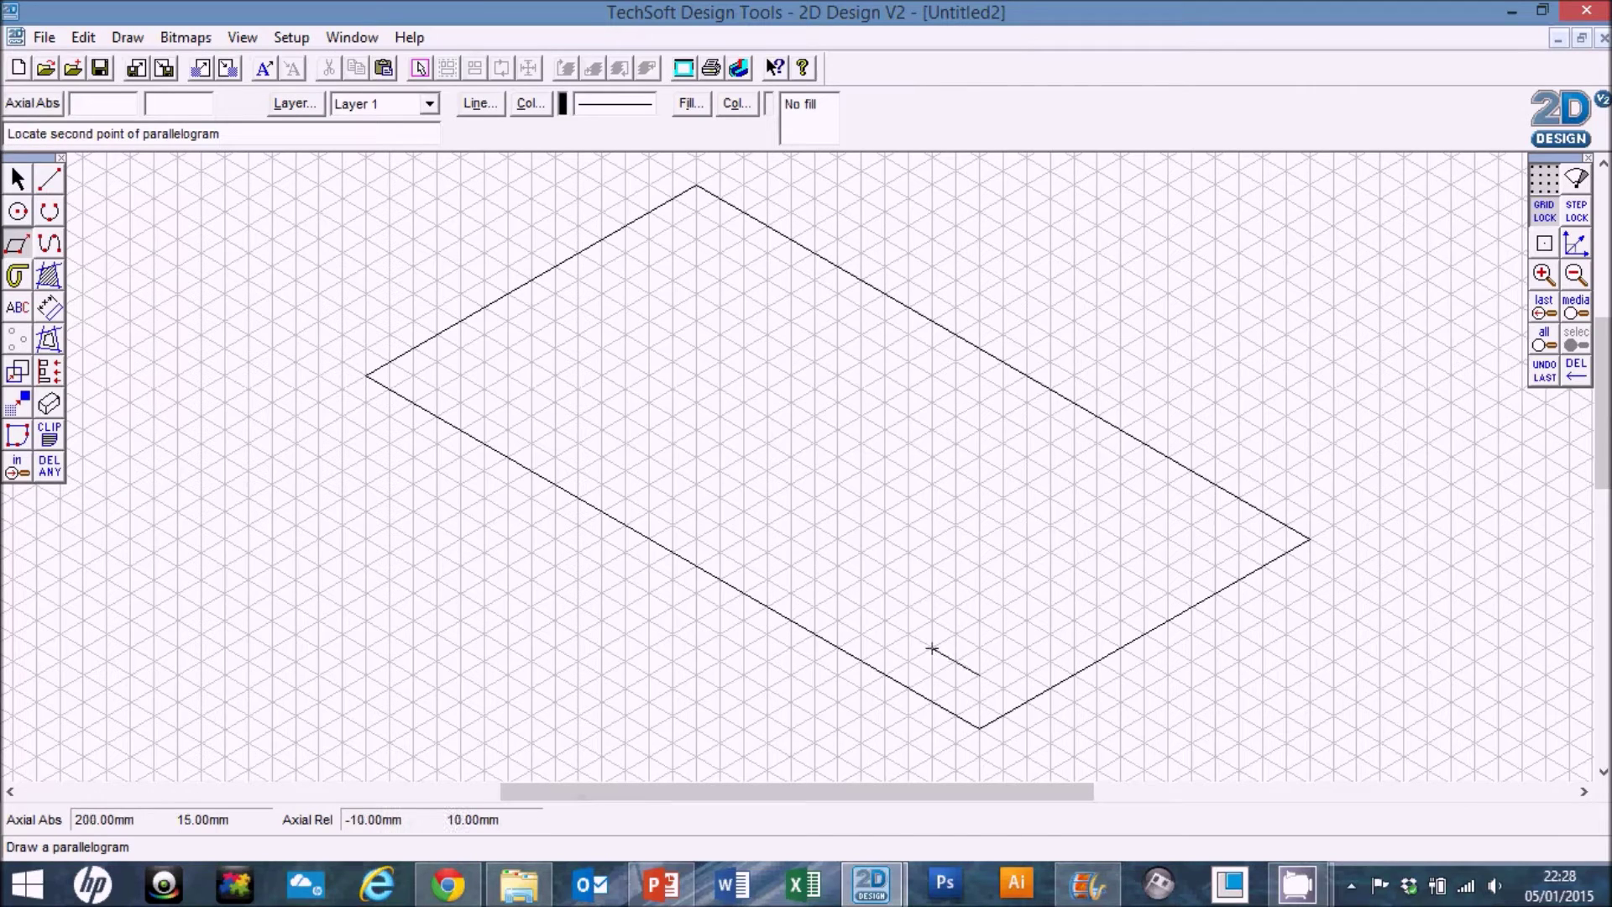
Complete the first stud and draw three more, finishing the first row of four squares.
click(884, 620)
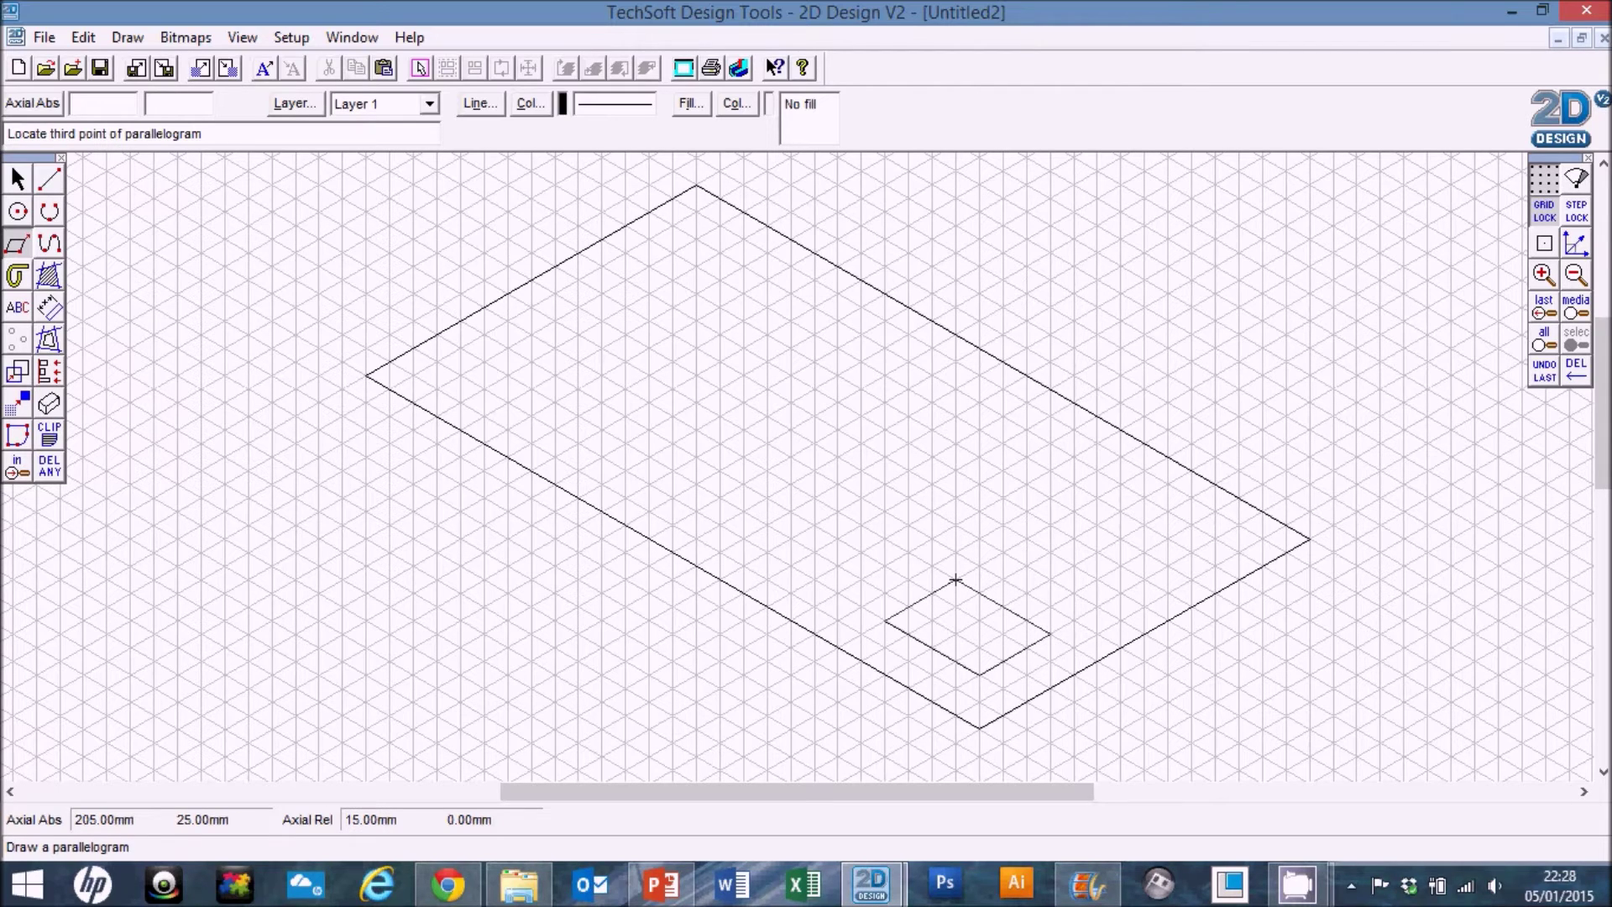
click(979, 566)
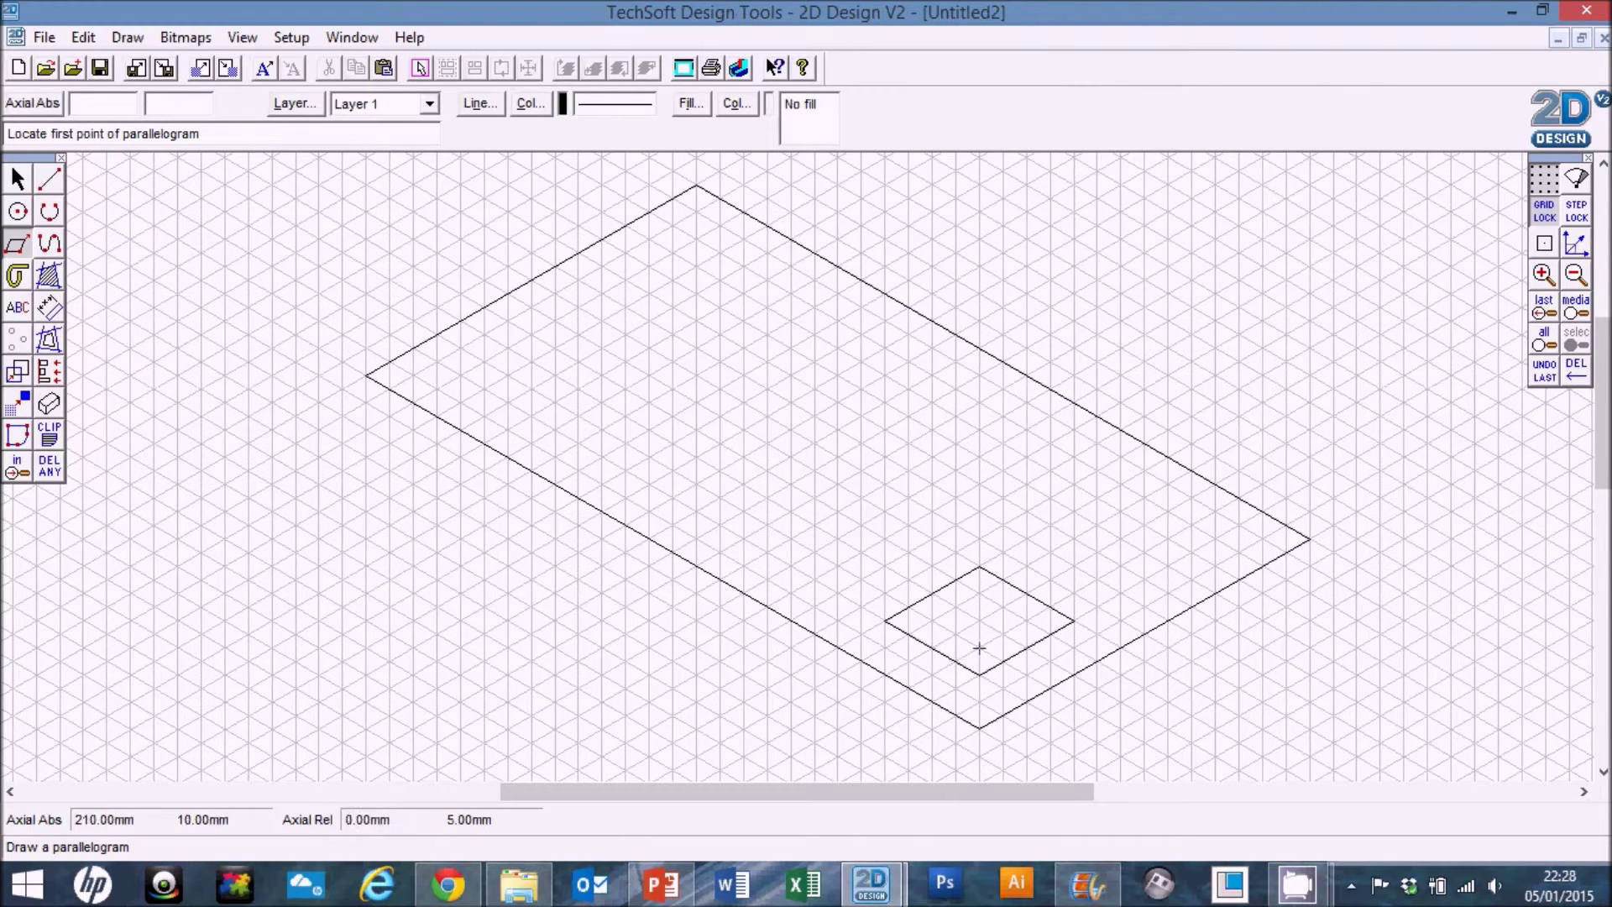
click(837, 594)
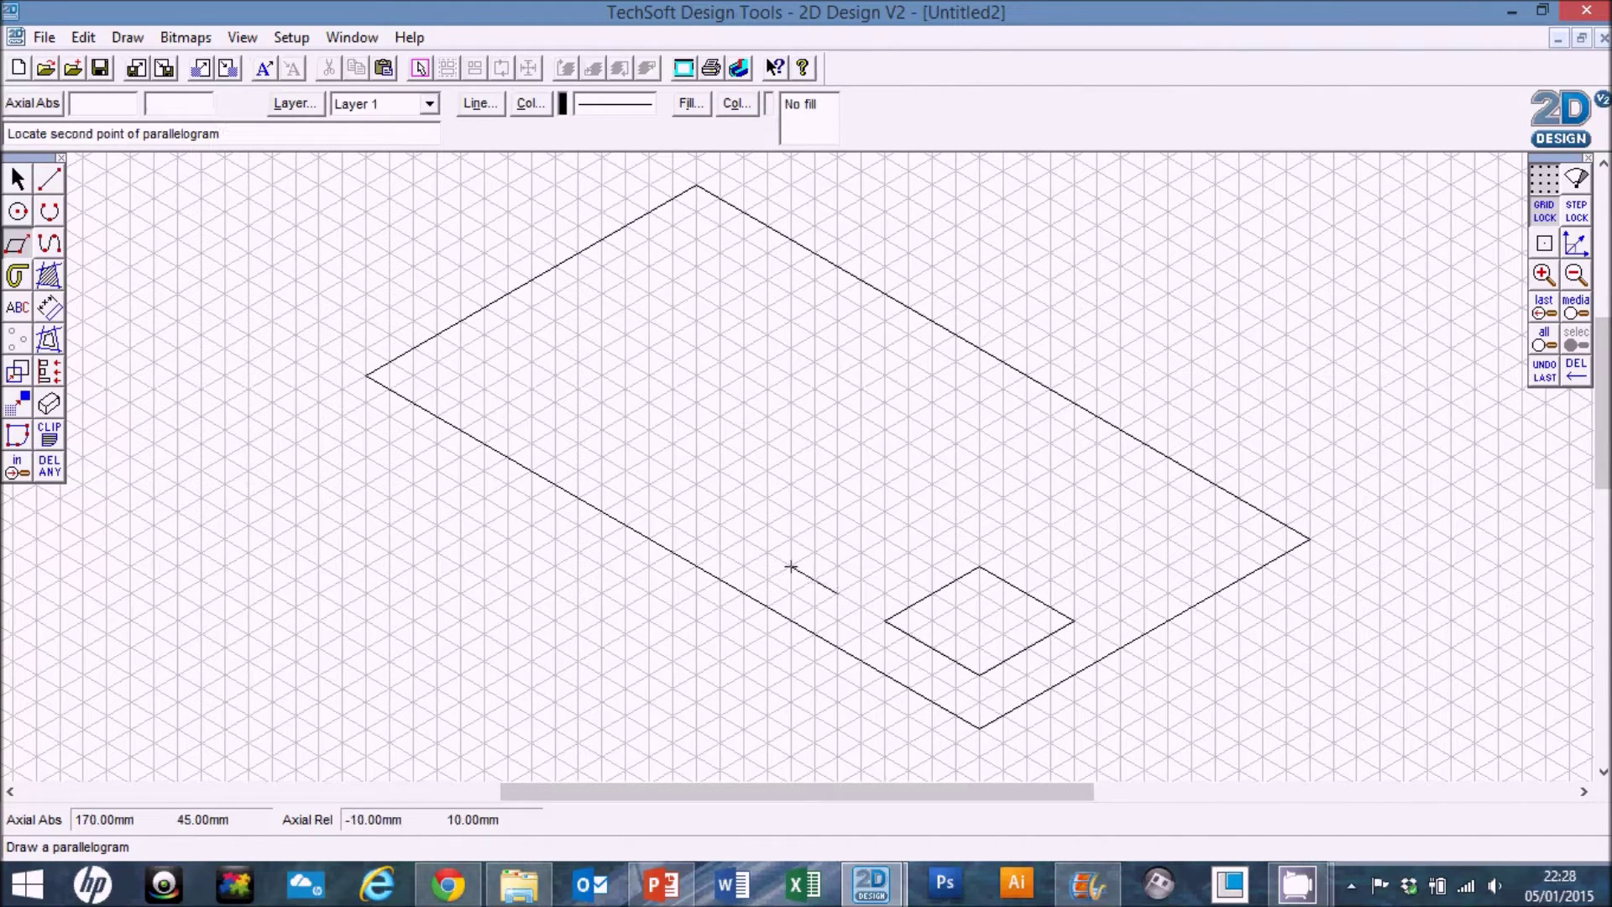
click(743, 539)
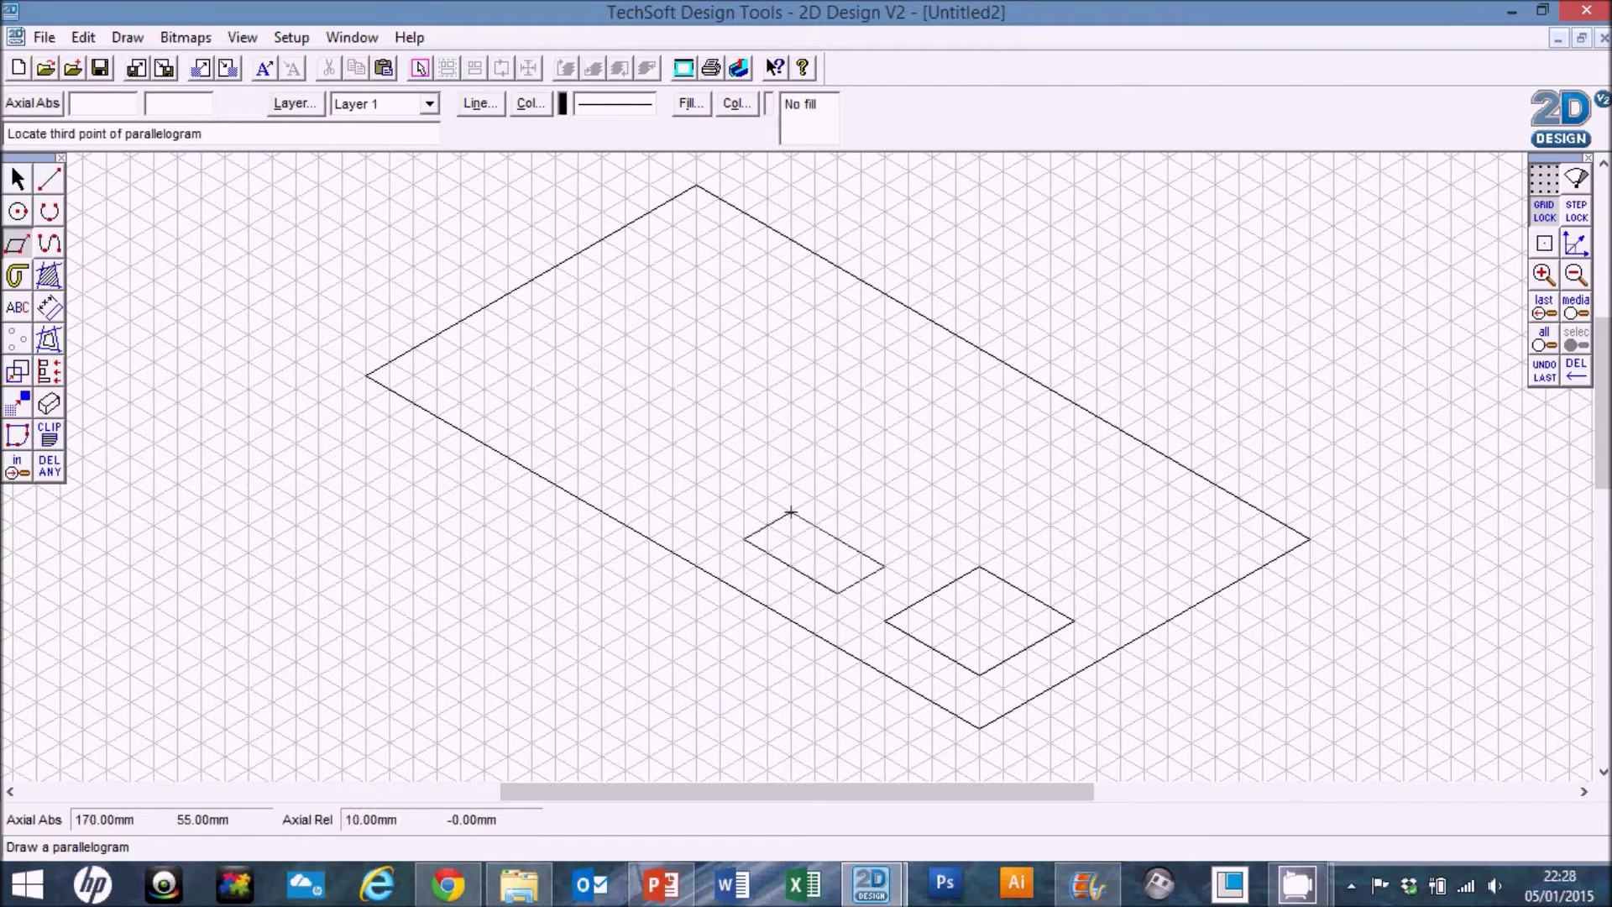
click(837, 485)
click(696, 511)
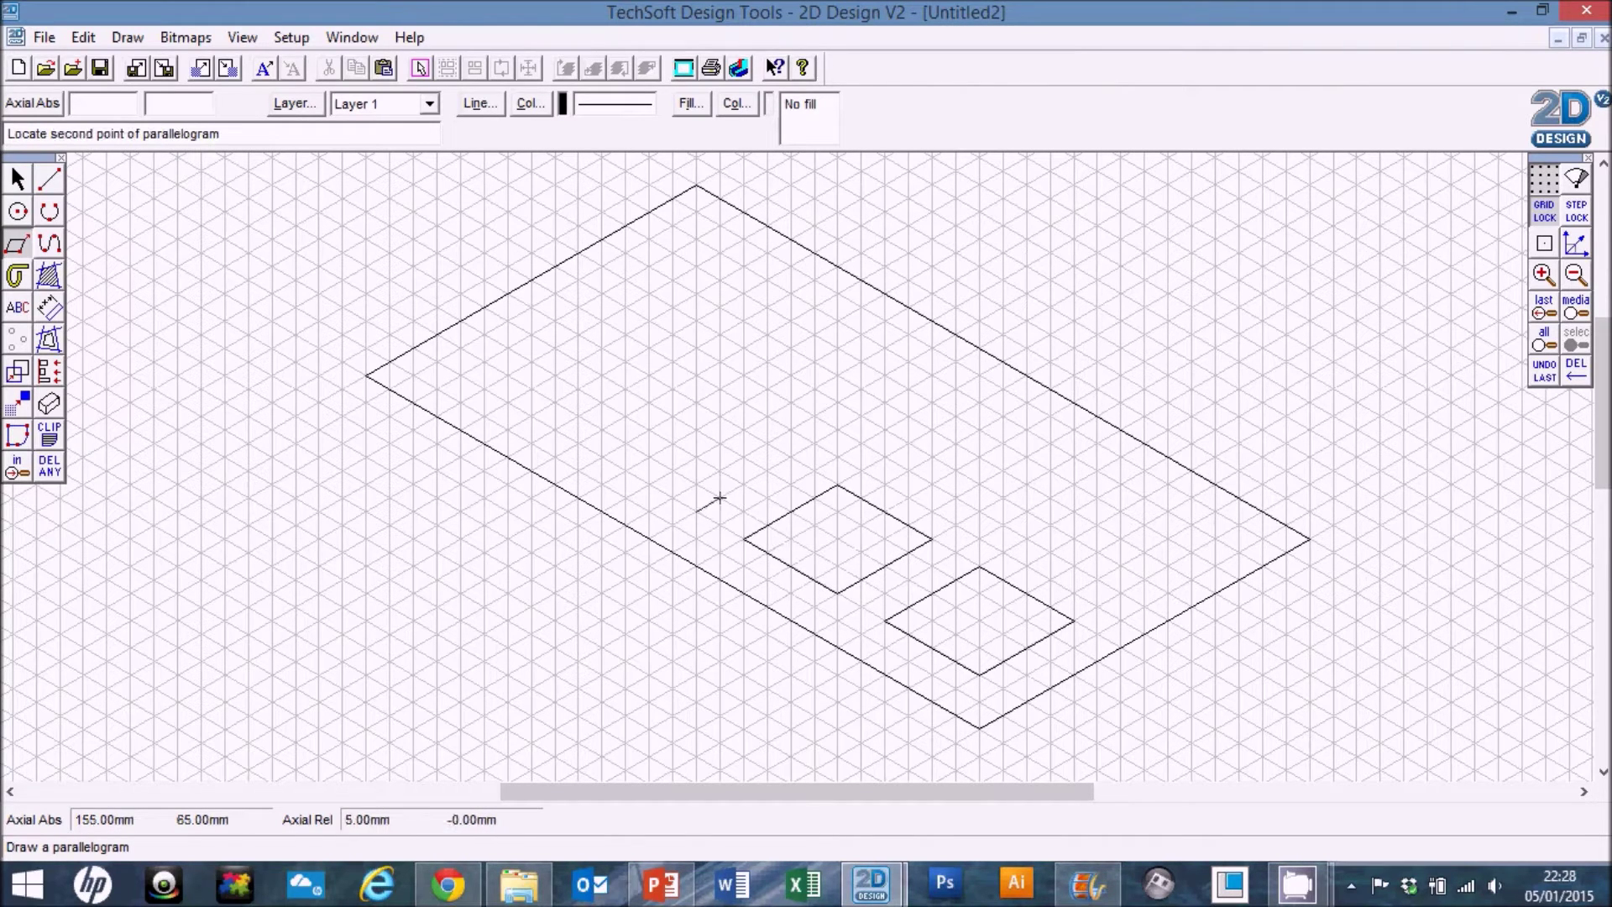
click(790, 458)
click(696, 404)
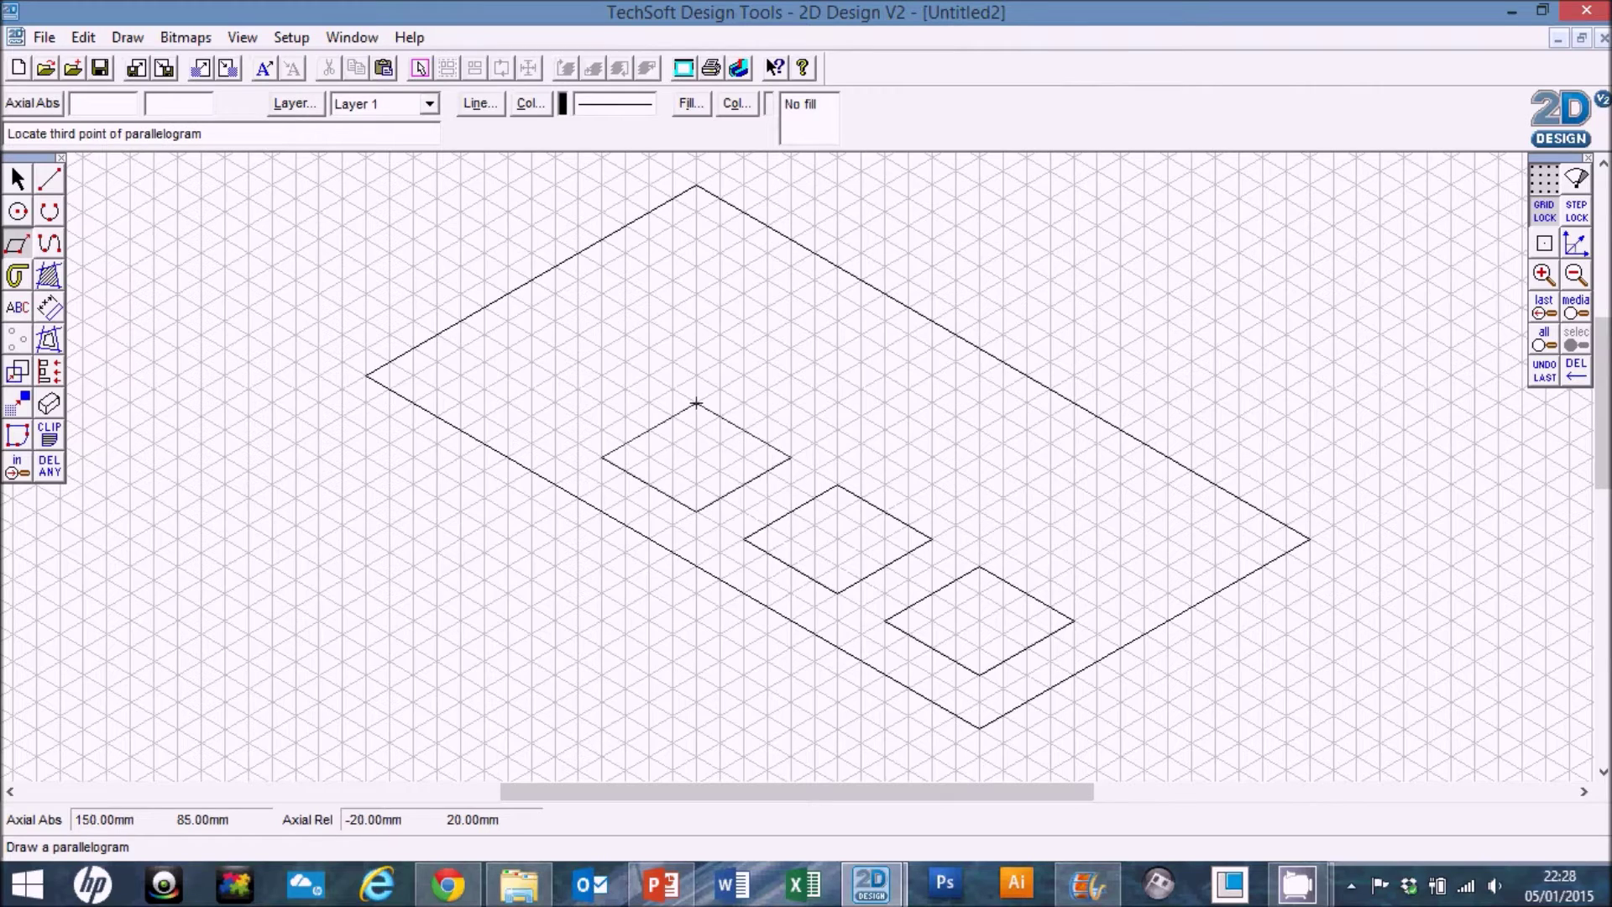
click(557, 429)
click(649, 375)
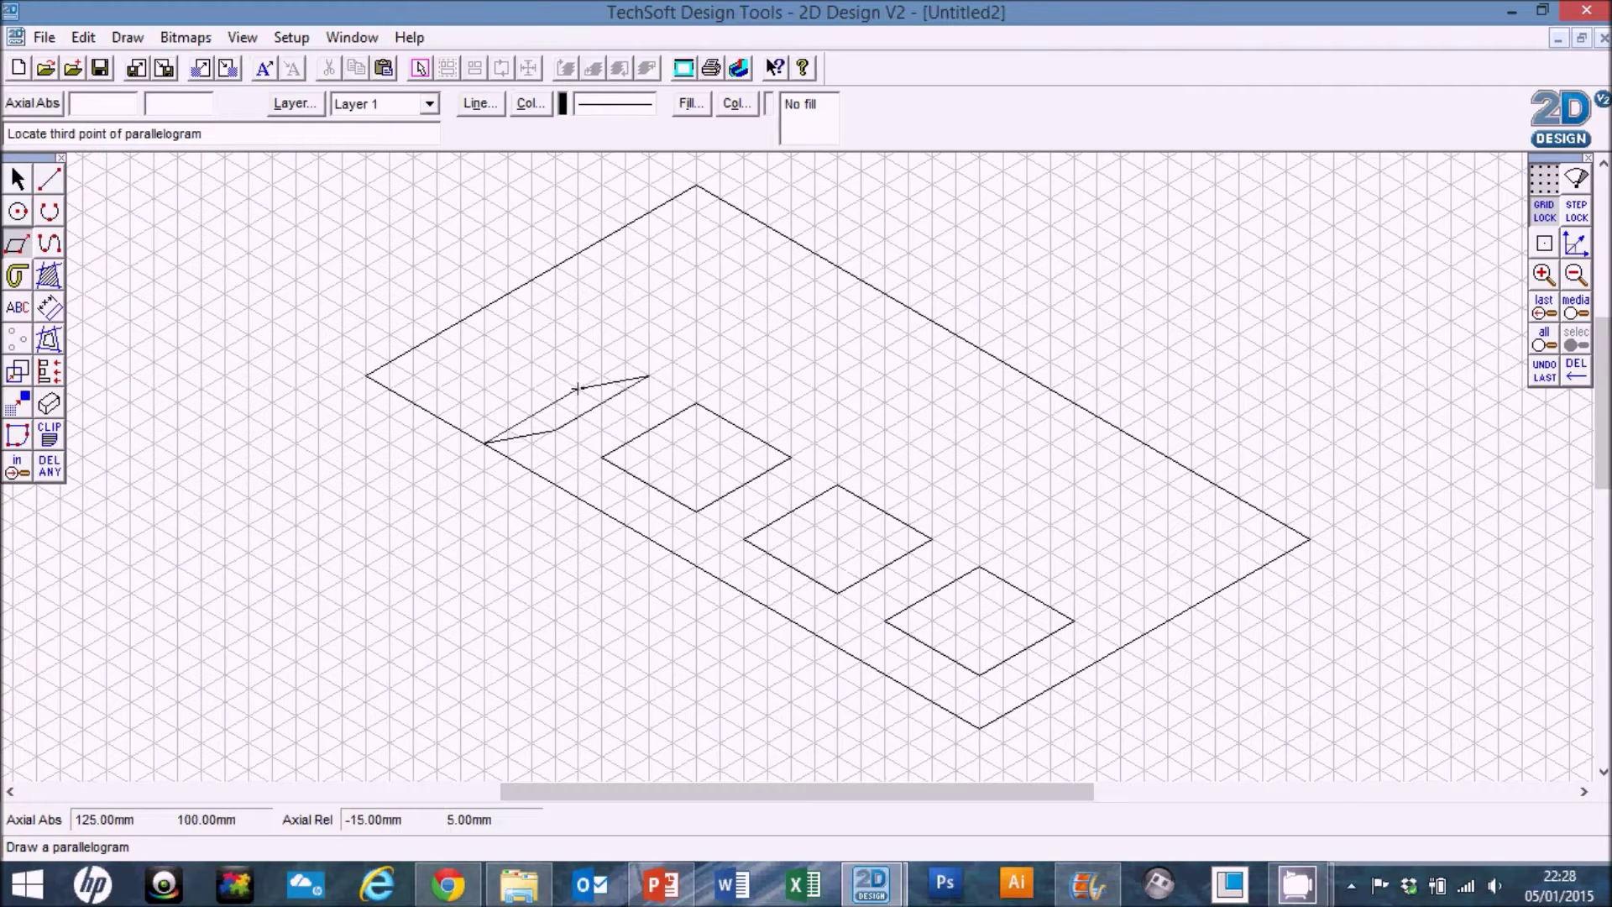
click(554, 322)
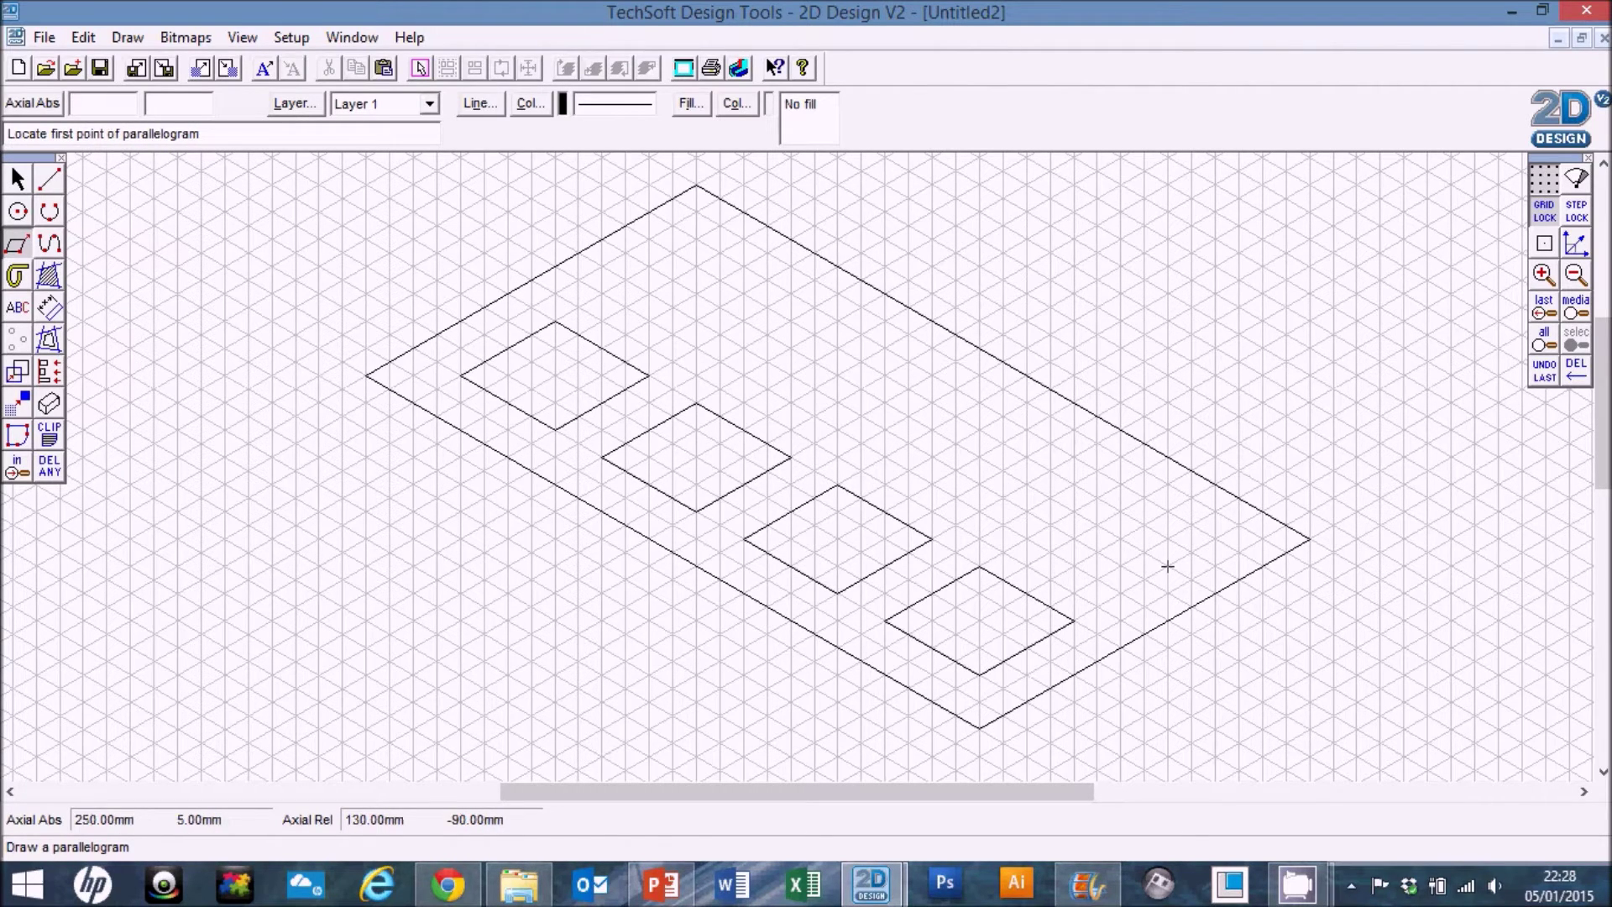
Draw the second row of four stud squares, starting near the right corner.
click(1214, 538)
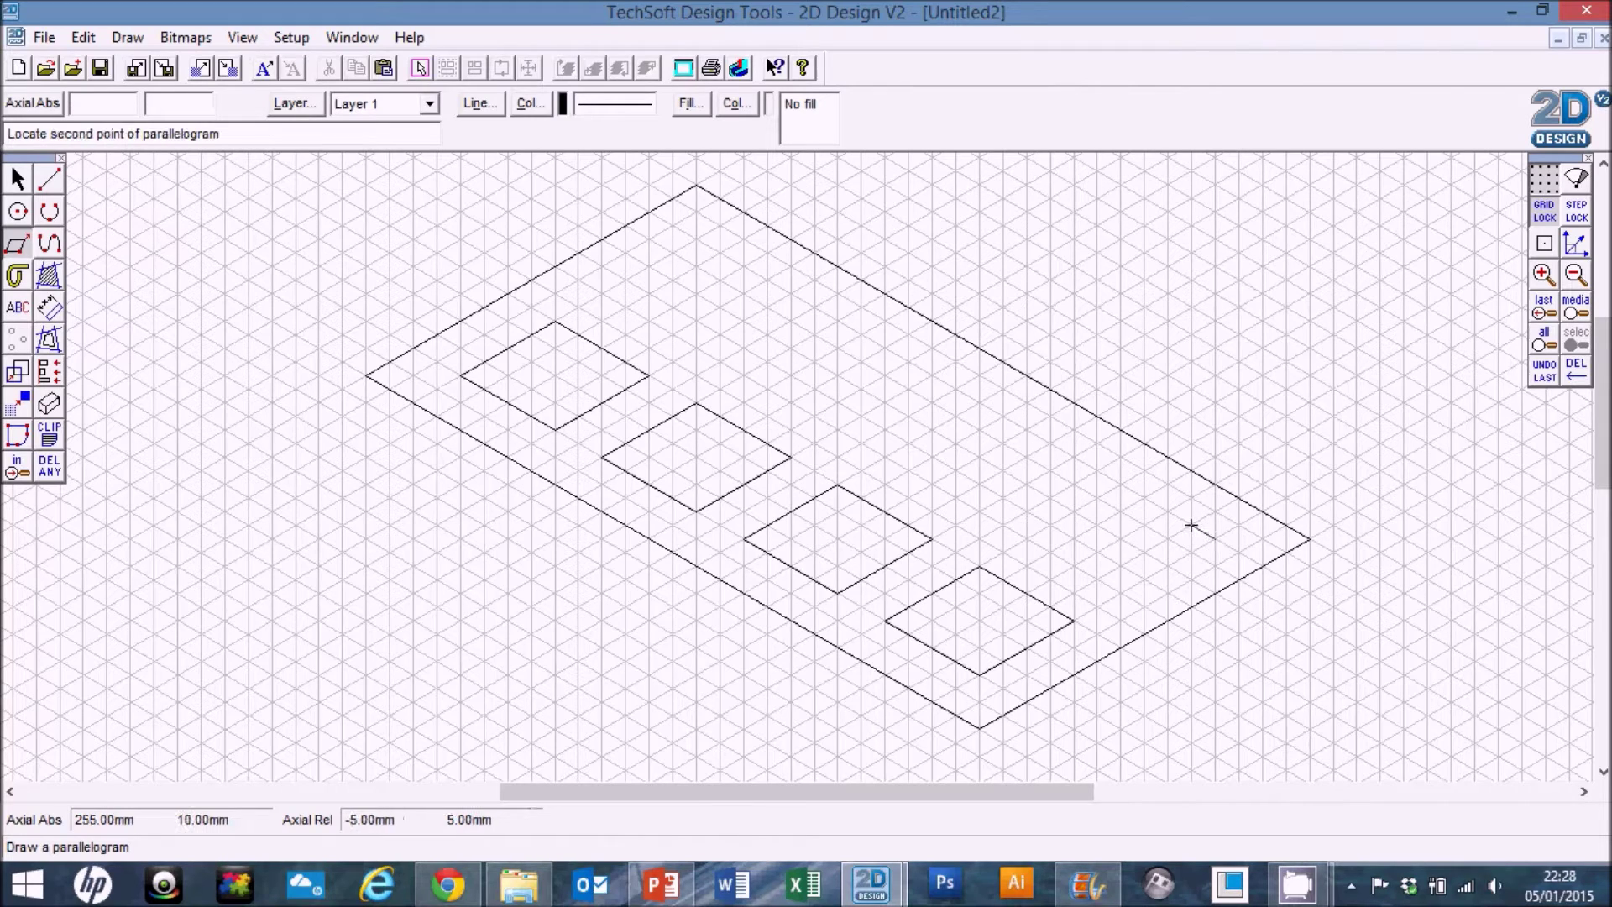
click(1121, 593)
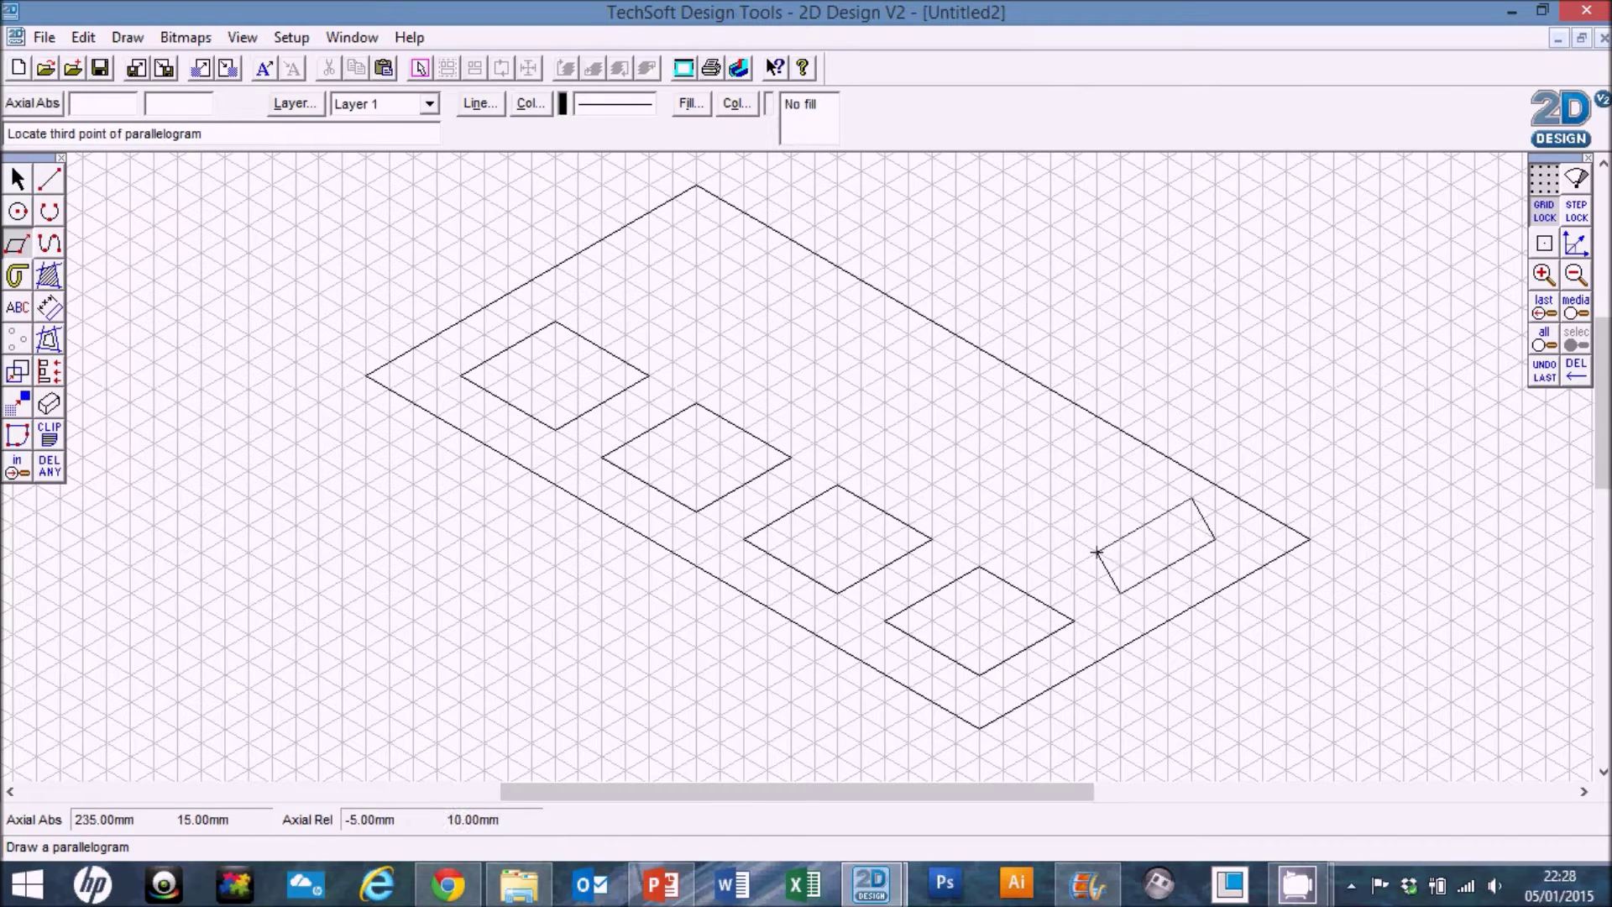
click(1027, 538)
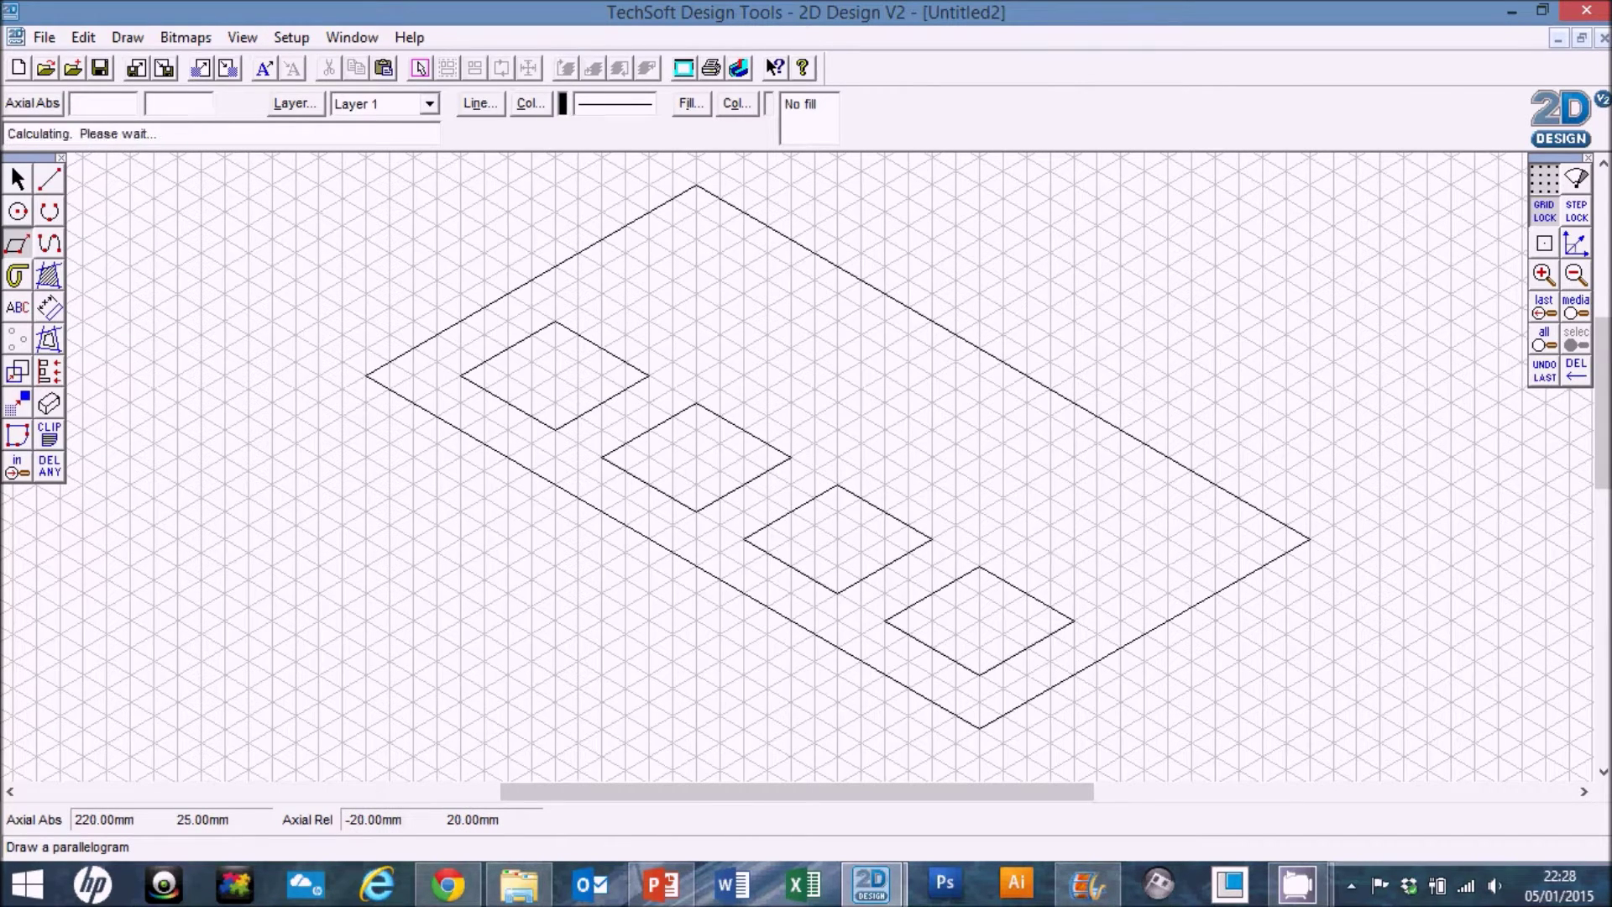
click(979, 511)
click(1074, 457)
click(979, 403)
click(837, 430)
click(932, 375)
click(837, 322)
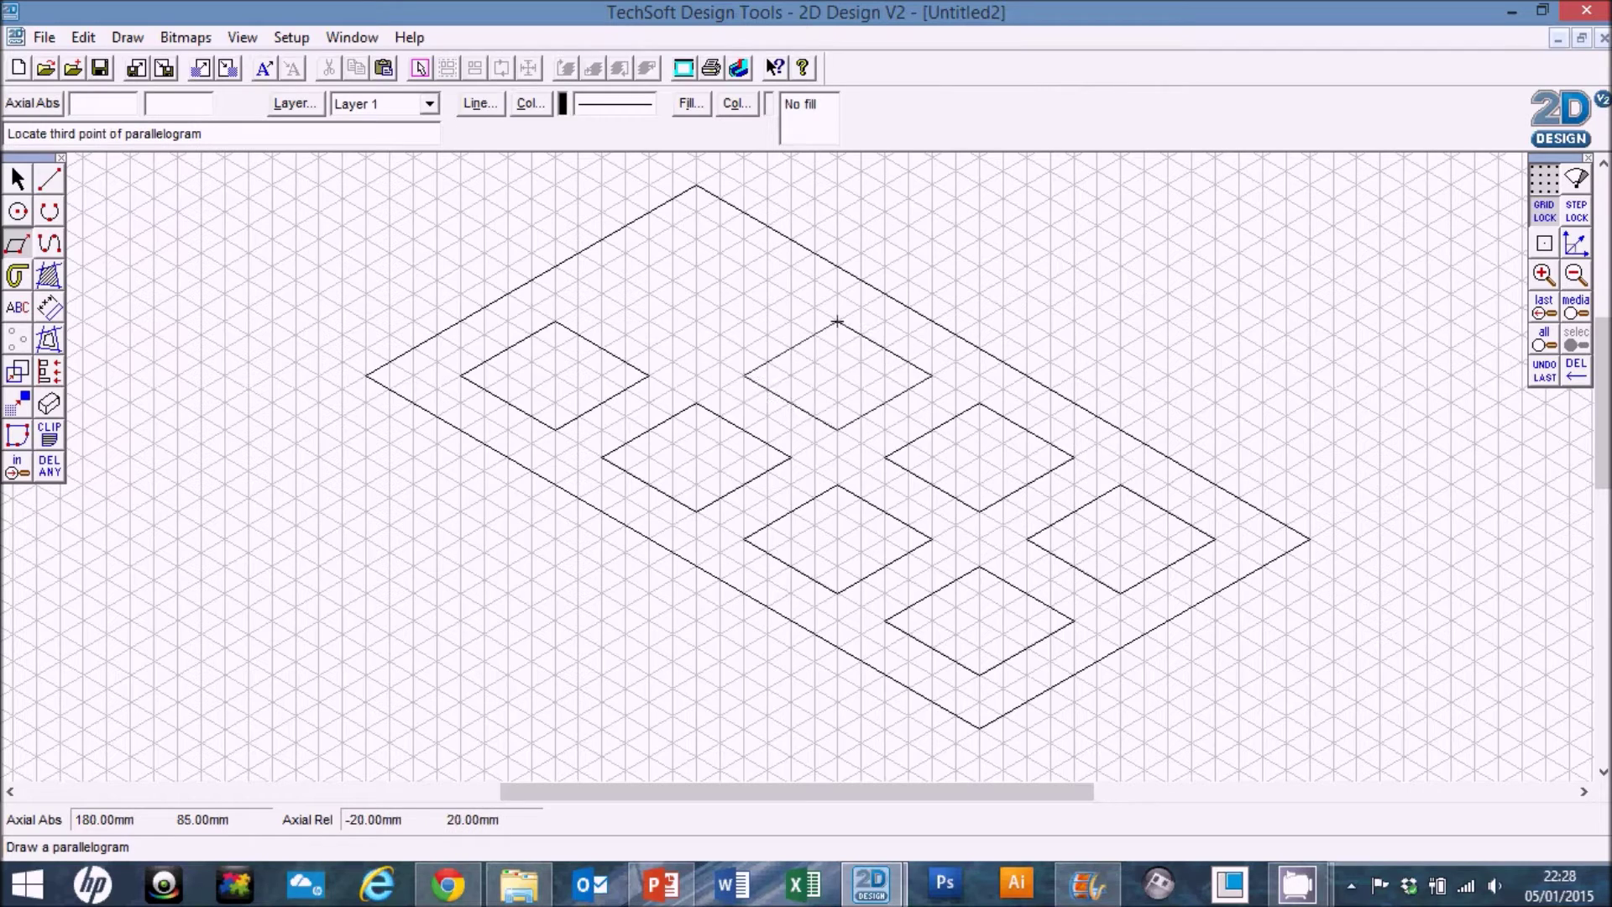
click(695, 347)
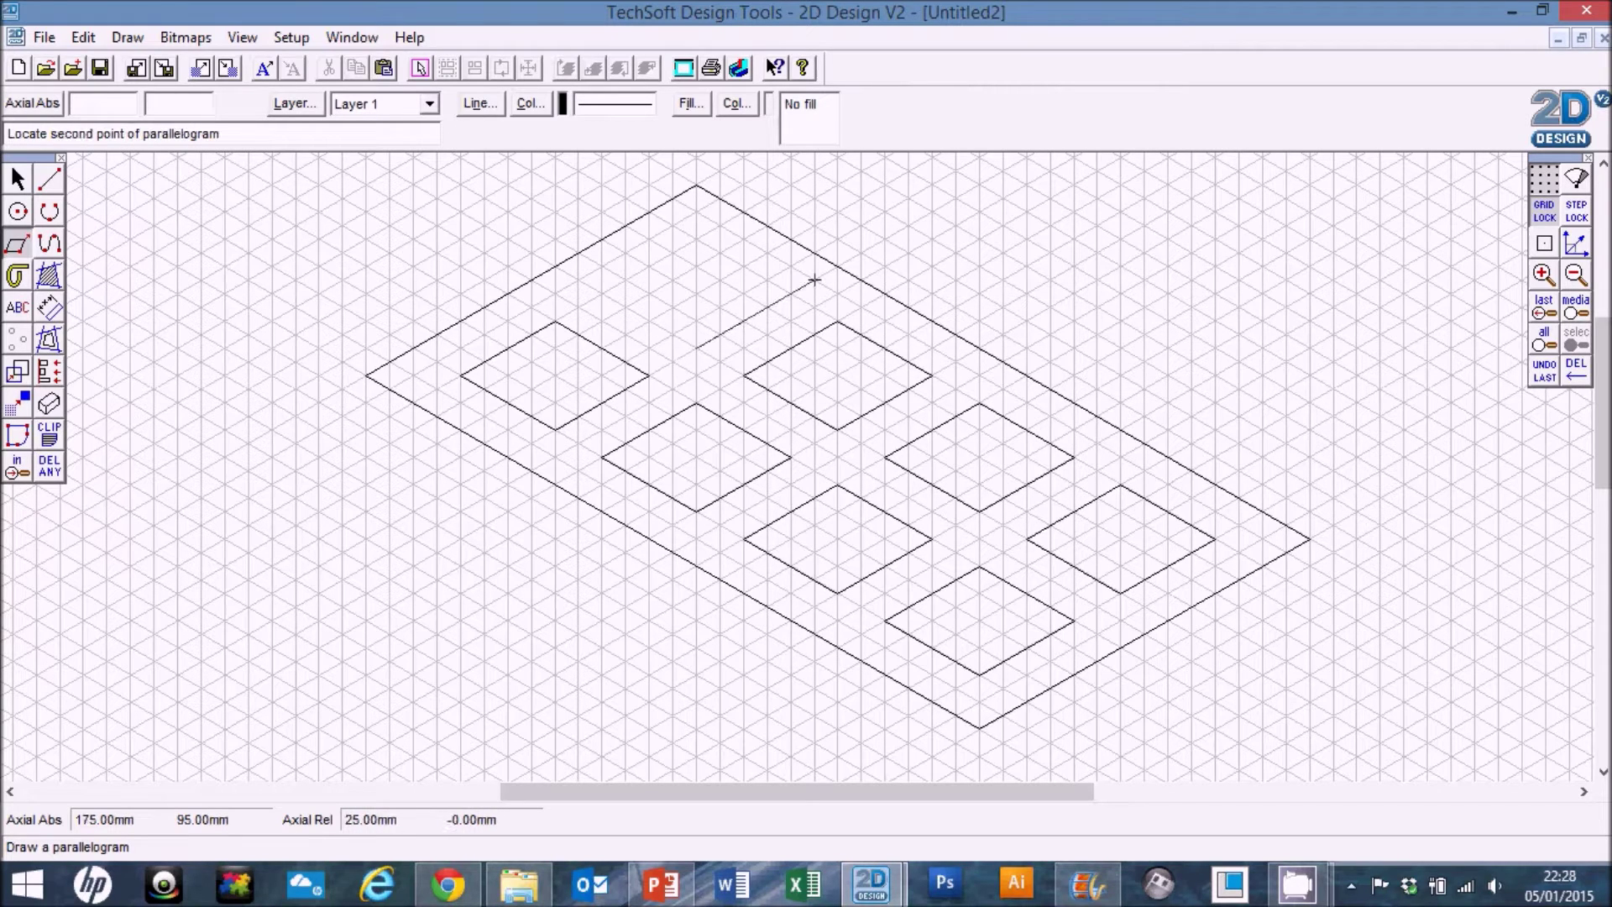
click(790, 294)
click(696, 241)
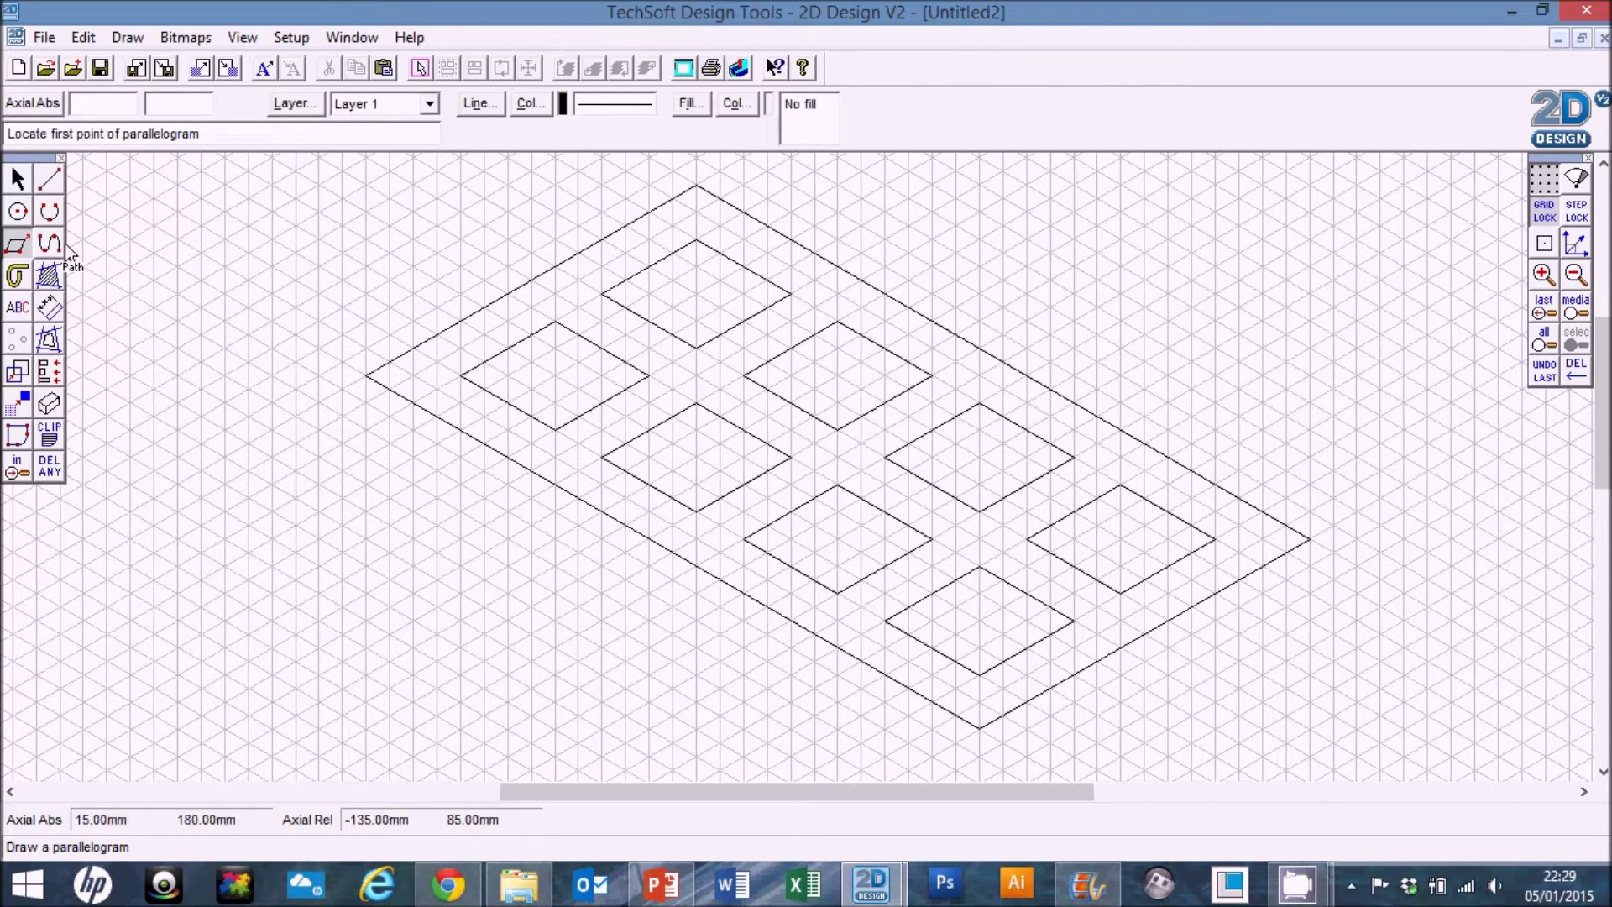
Using the Ellipsoid Bezier shape, draw isometric ellipses in the first two left-row diamonds.
drag(12, 254, 253, 258)
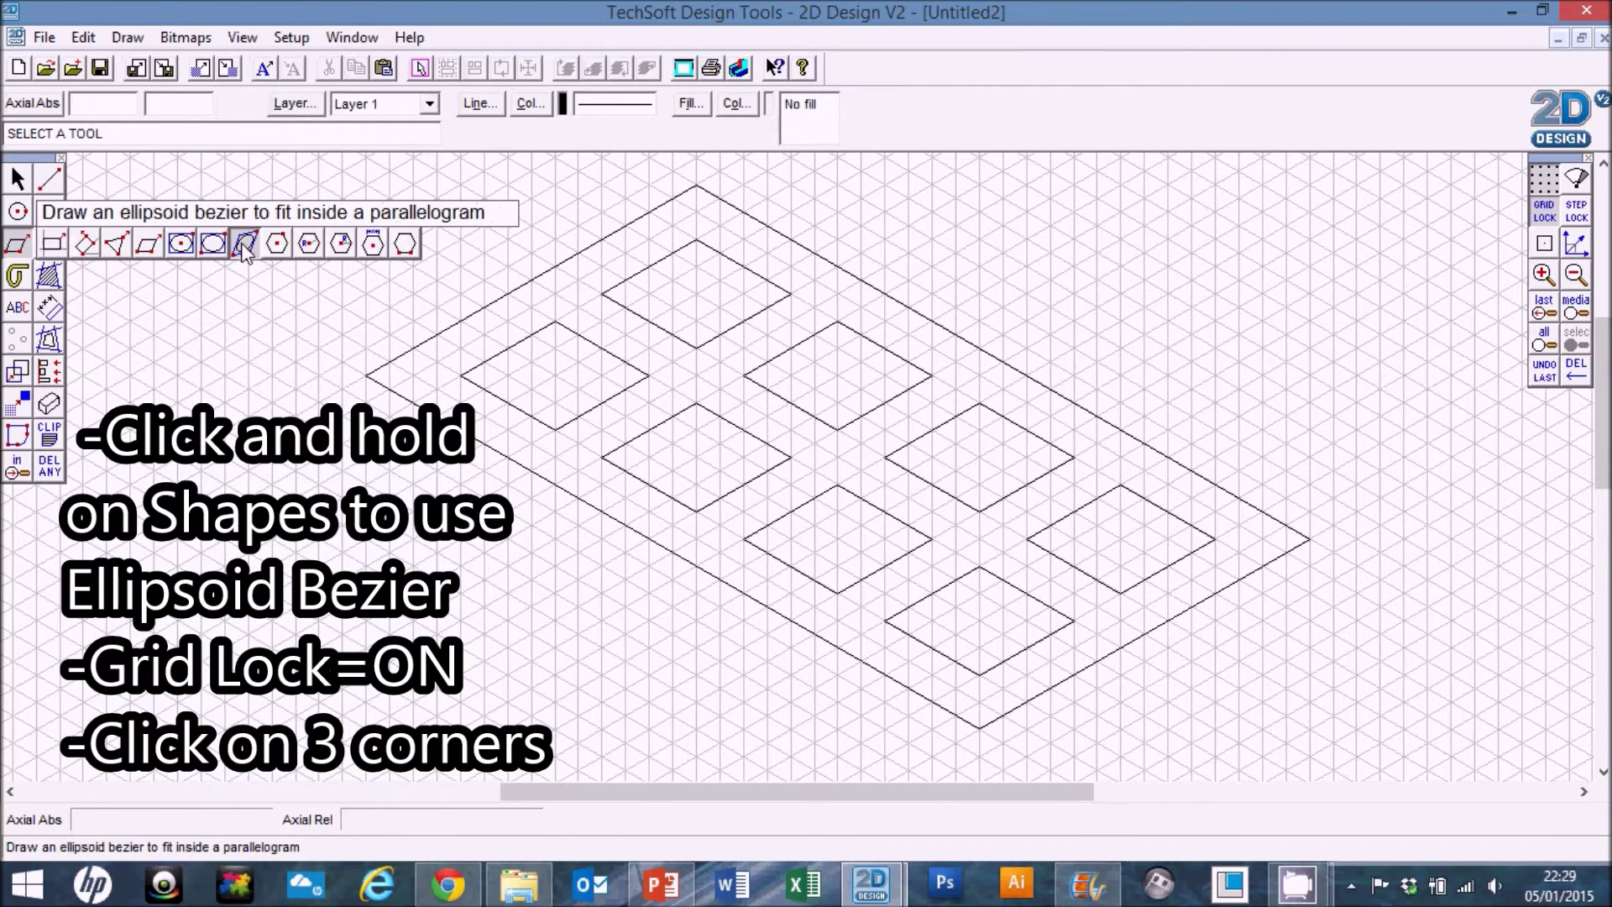
drag(244, 249, 245, 248)
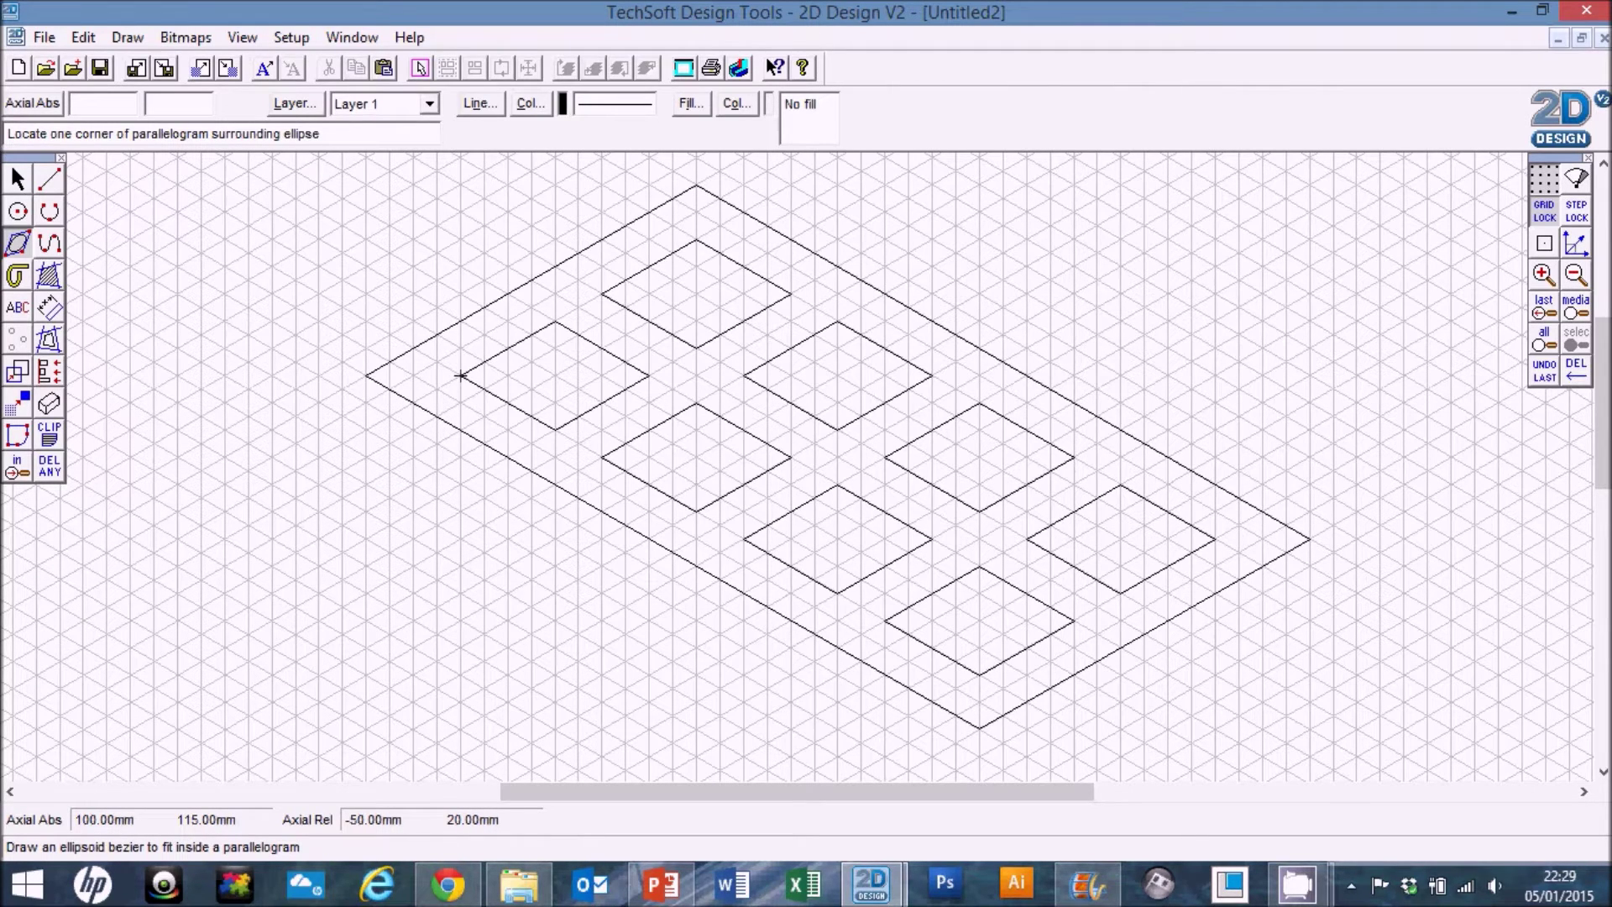
click(461, 375)
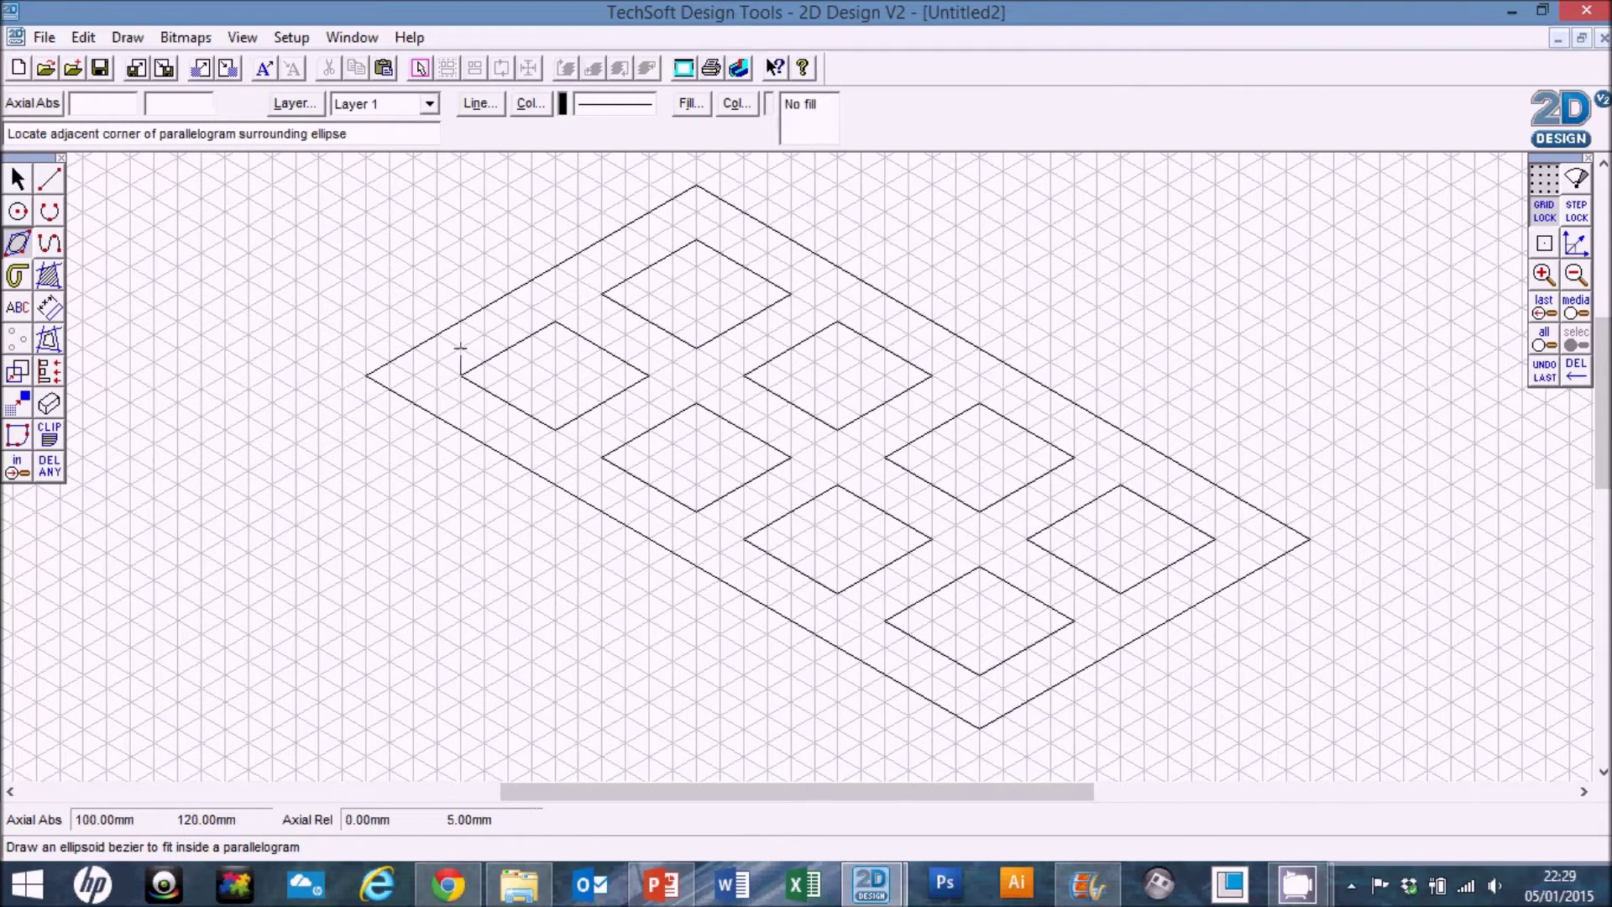
click(555, 321)
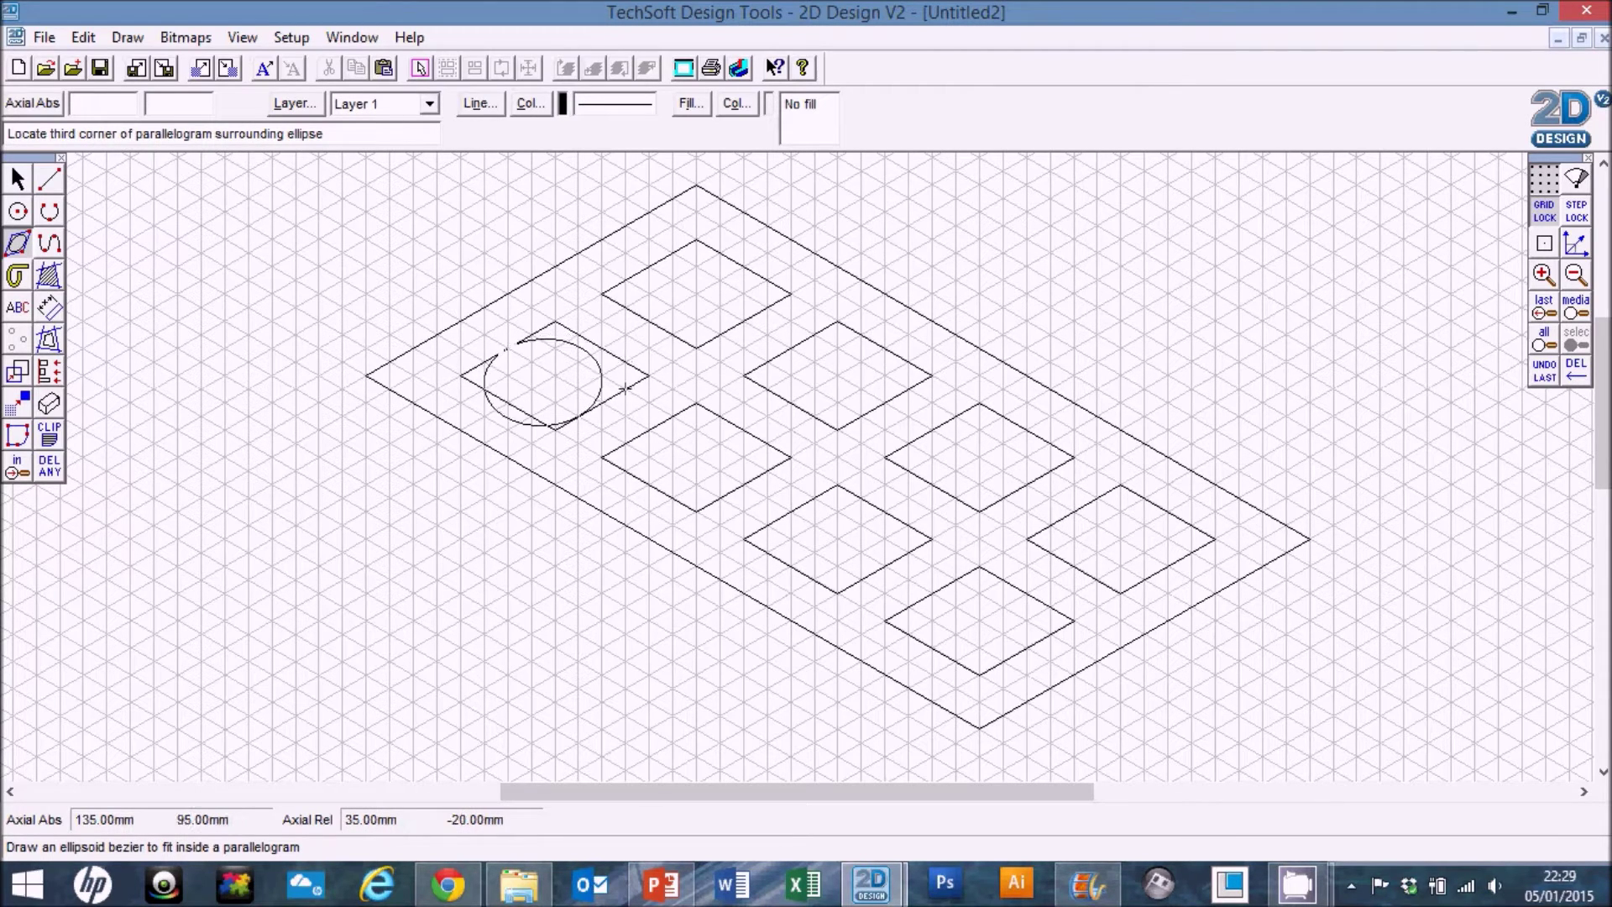
click(648, 376)
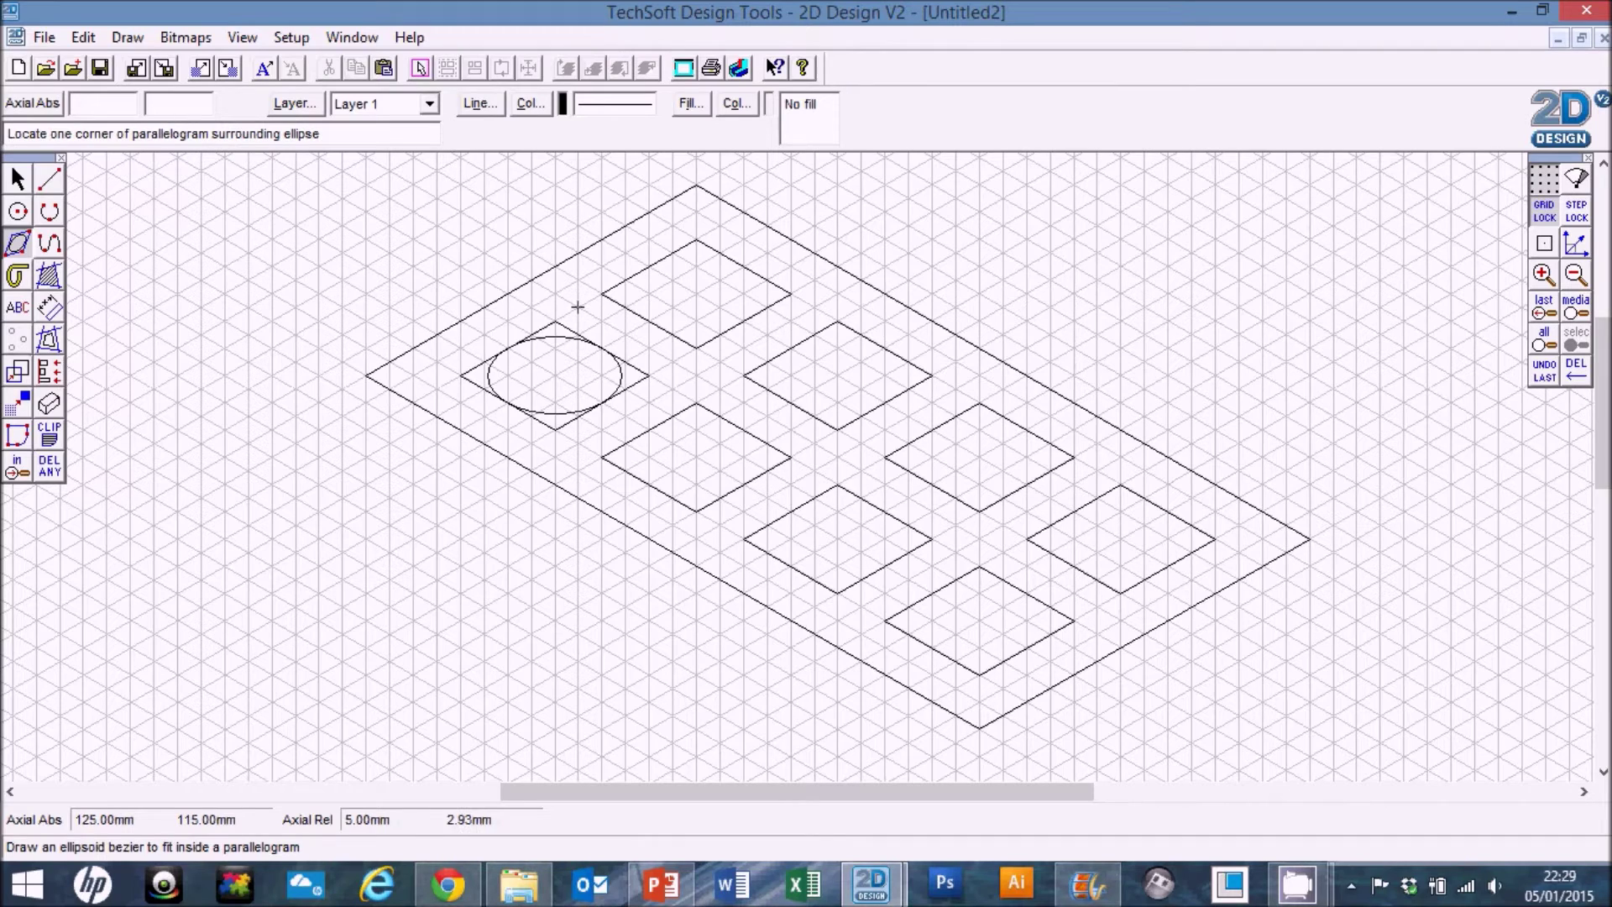
click(601, 457)
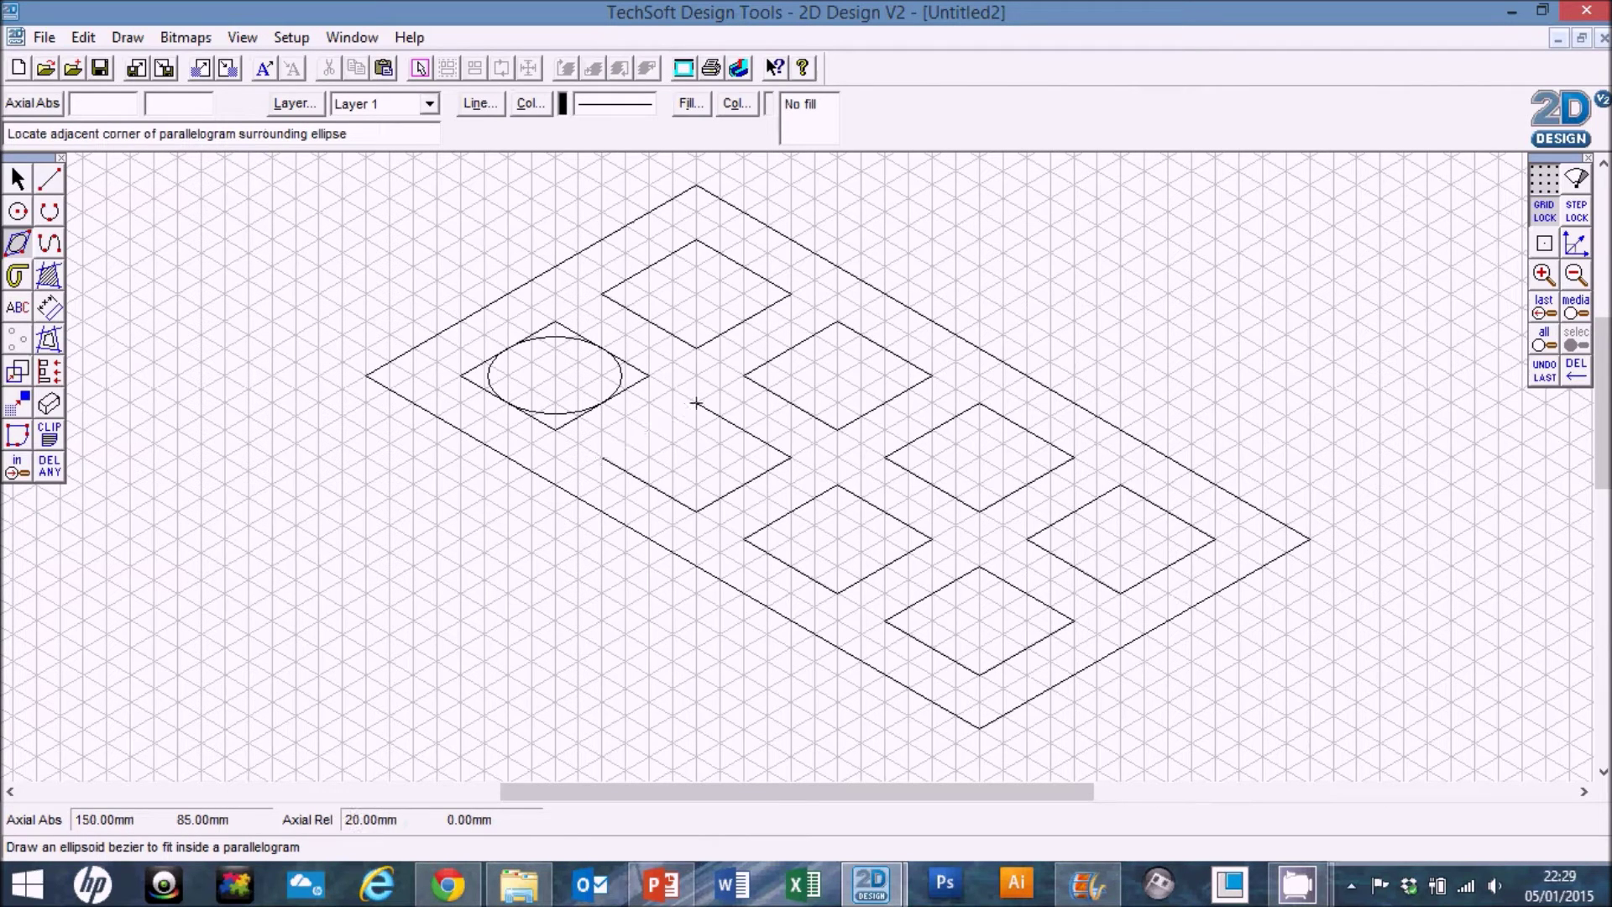
click(696, 403)
click(790, 458)
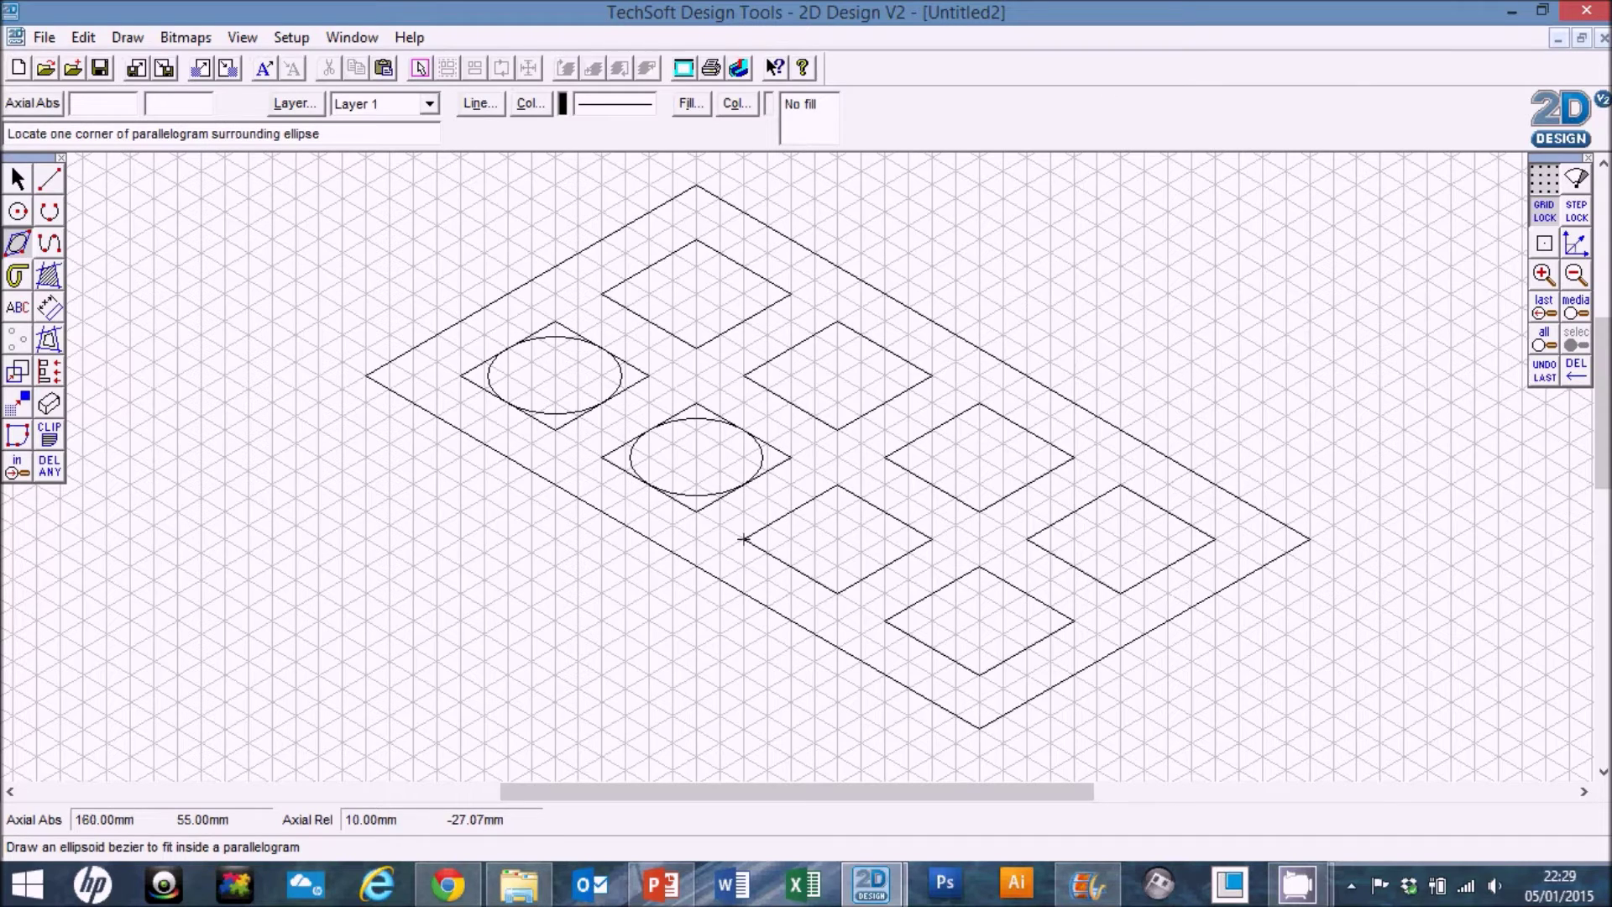
Draw isometric ellipses inside the third and fourth left-row diamonds.
click(743, 538)
click(837, 485)
click(931, 538)
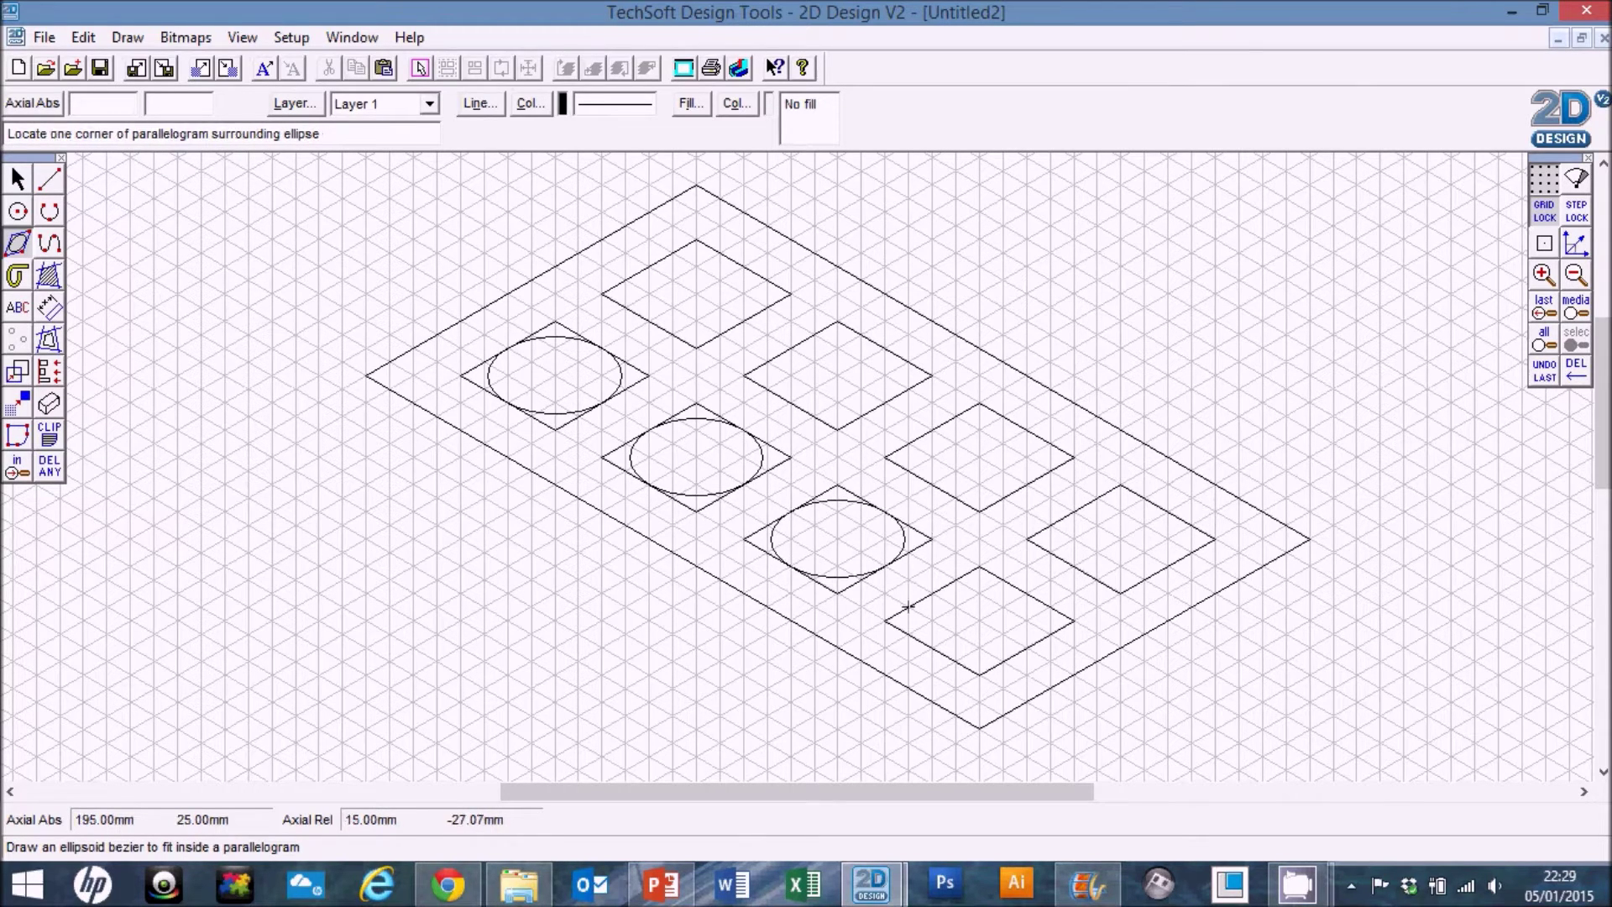
click(884, 621)
click(978, 566)
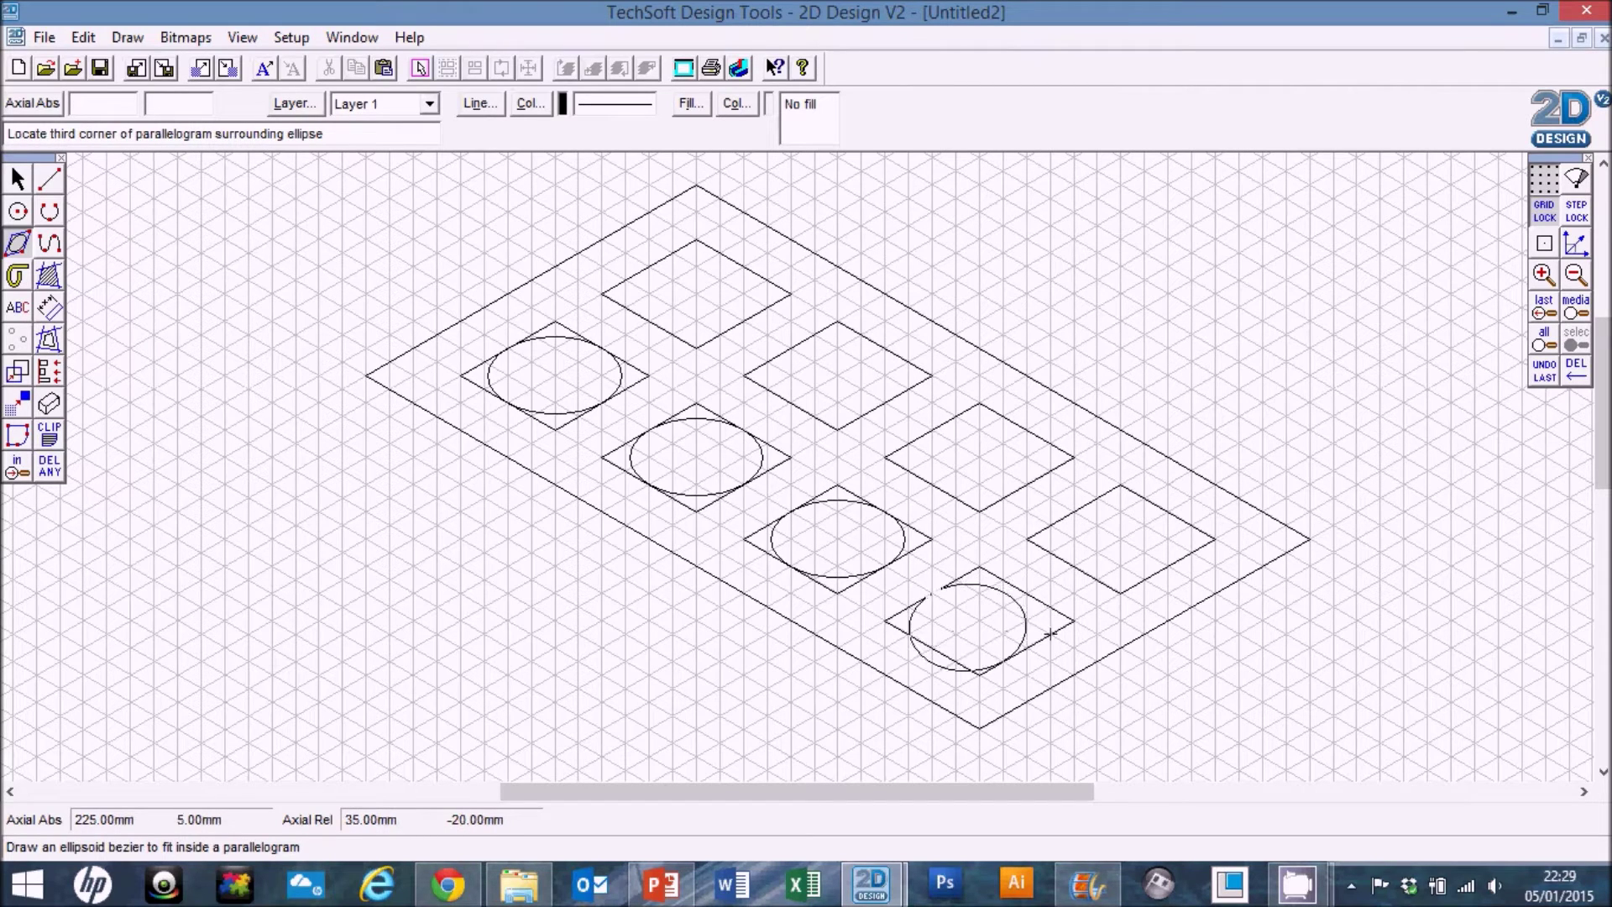
click(1075, 621)
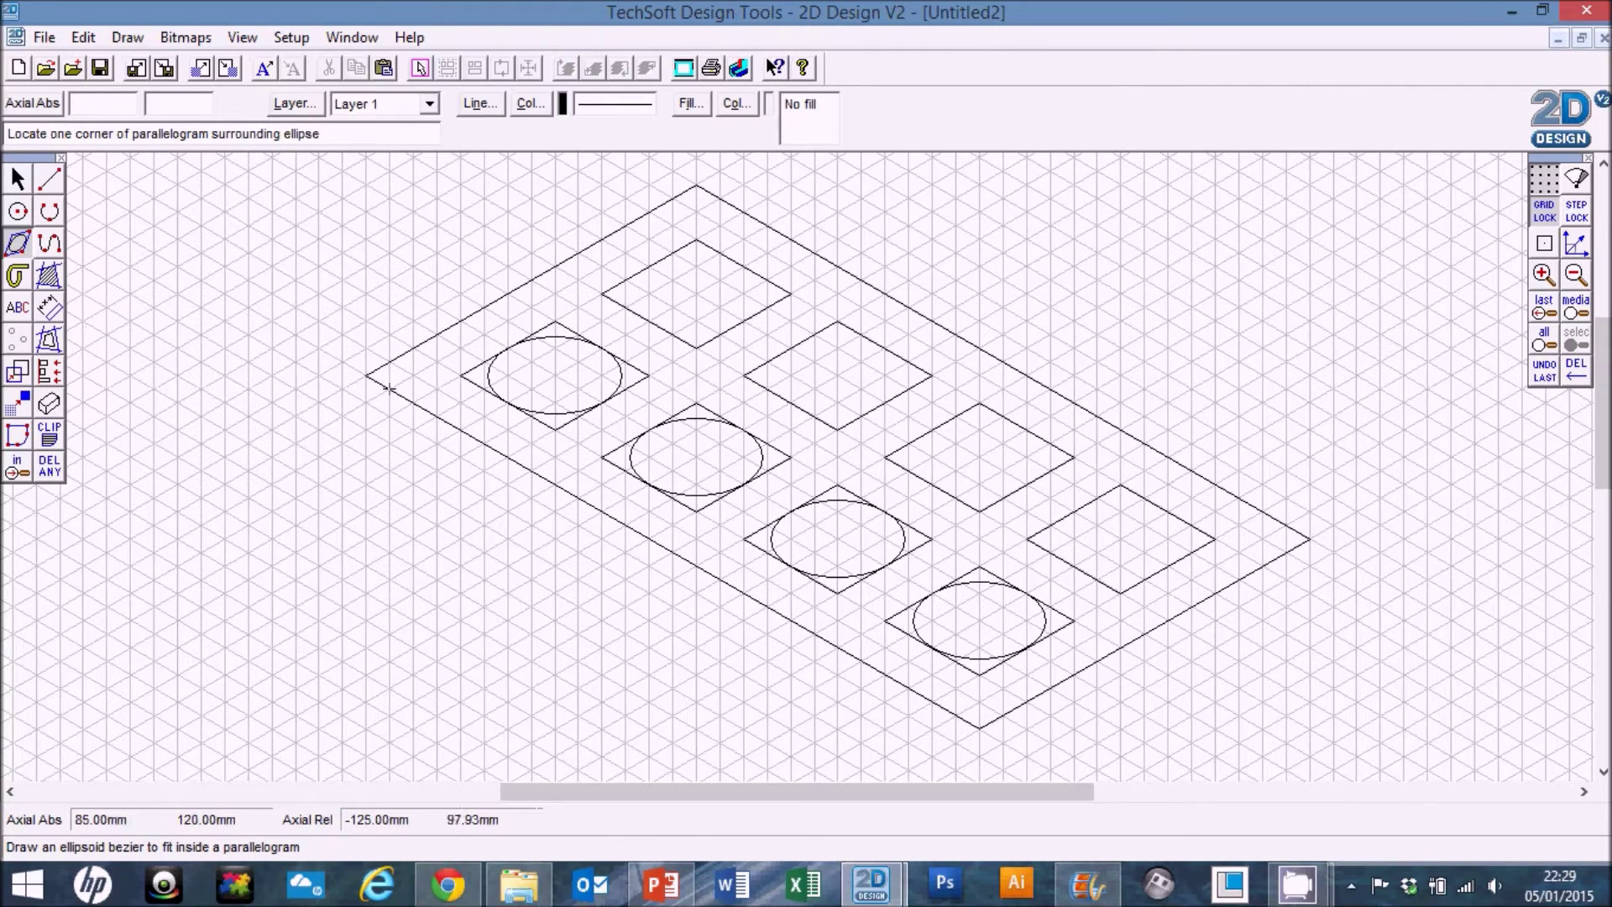
Copy the first stud ellipse 10 mm straight up using Move/Copy with one repeat.
click(17, 178)
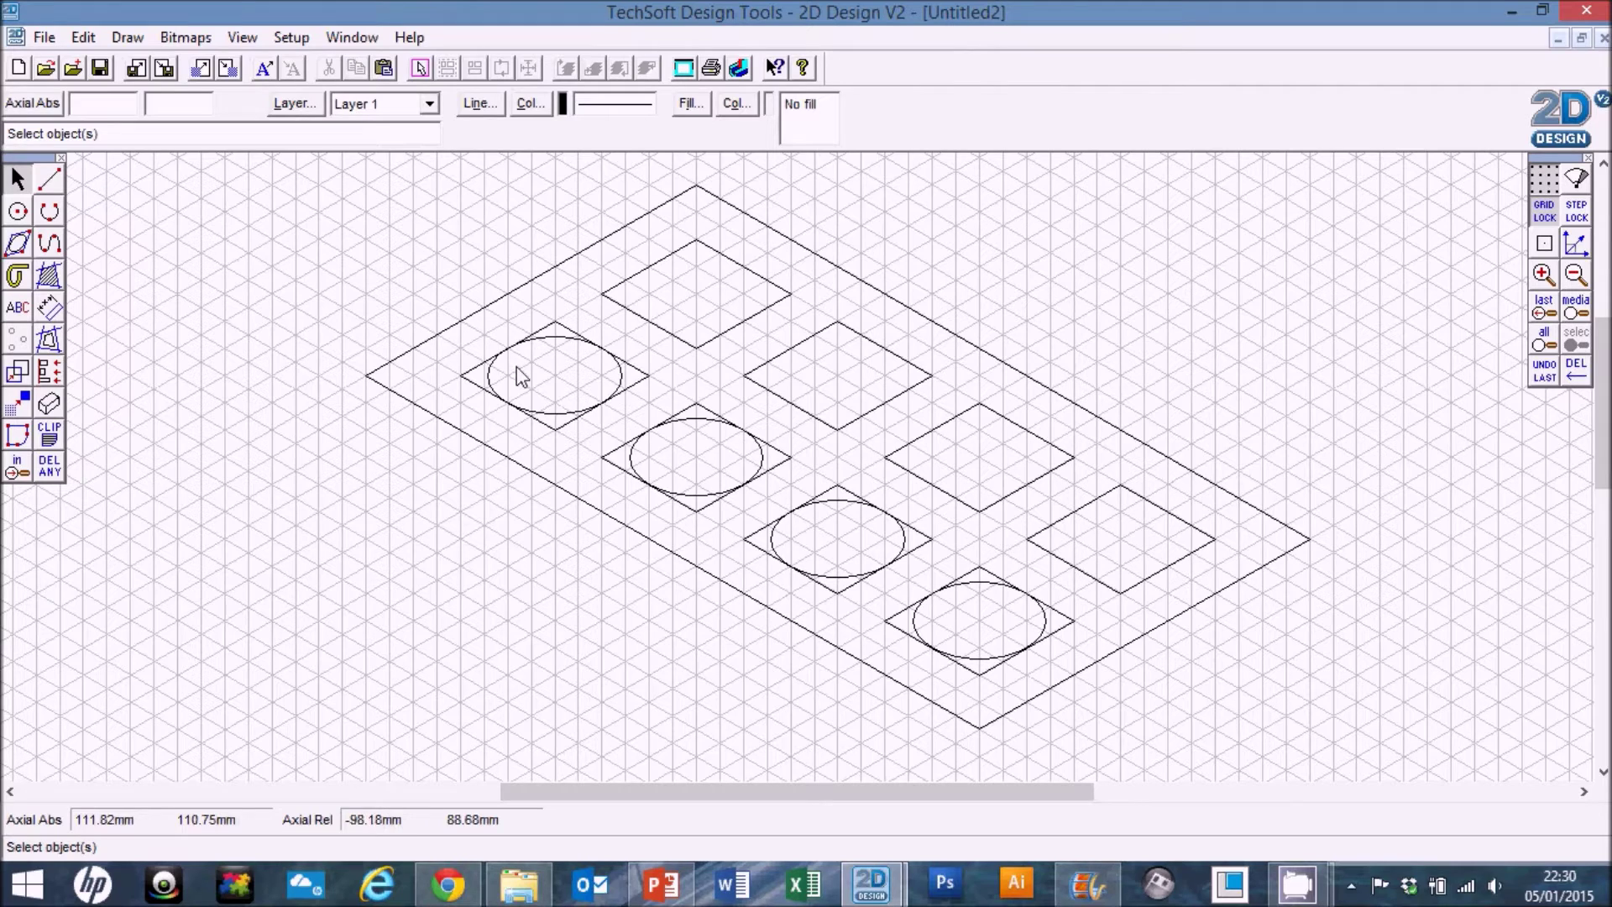
click(552, 415)
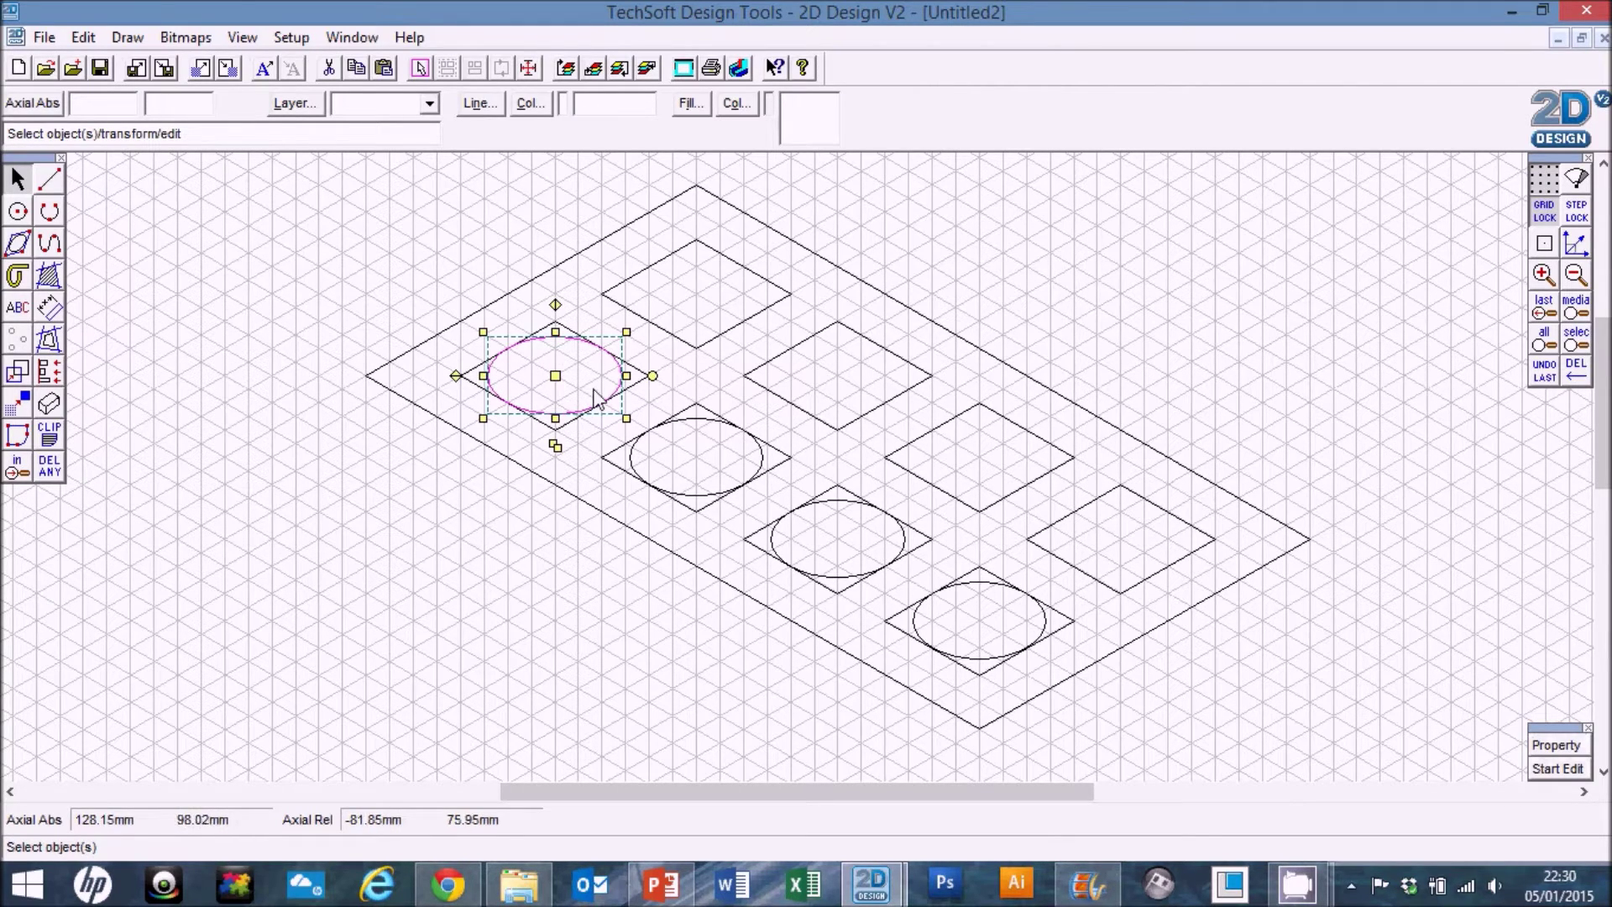
click(19, 376)
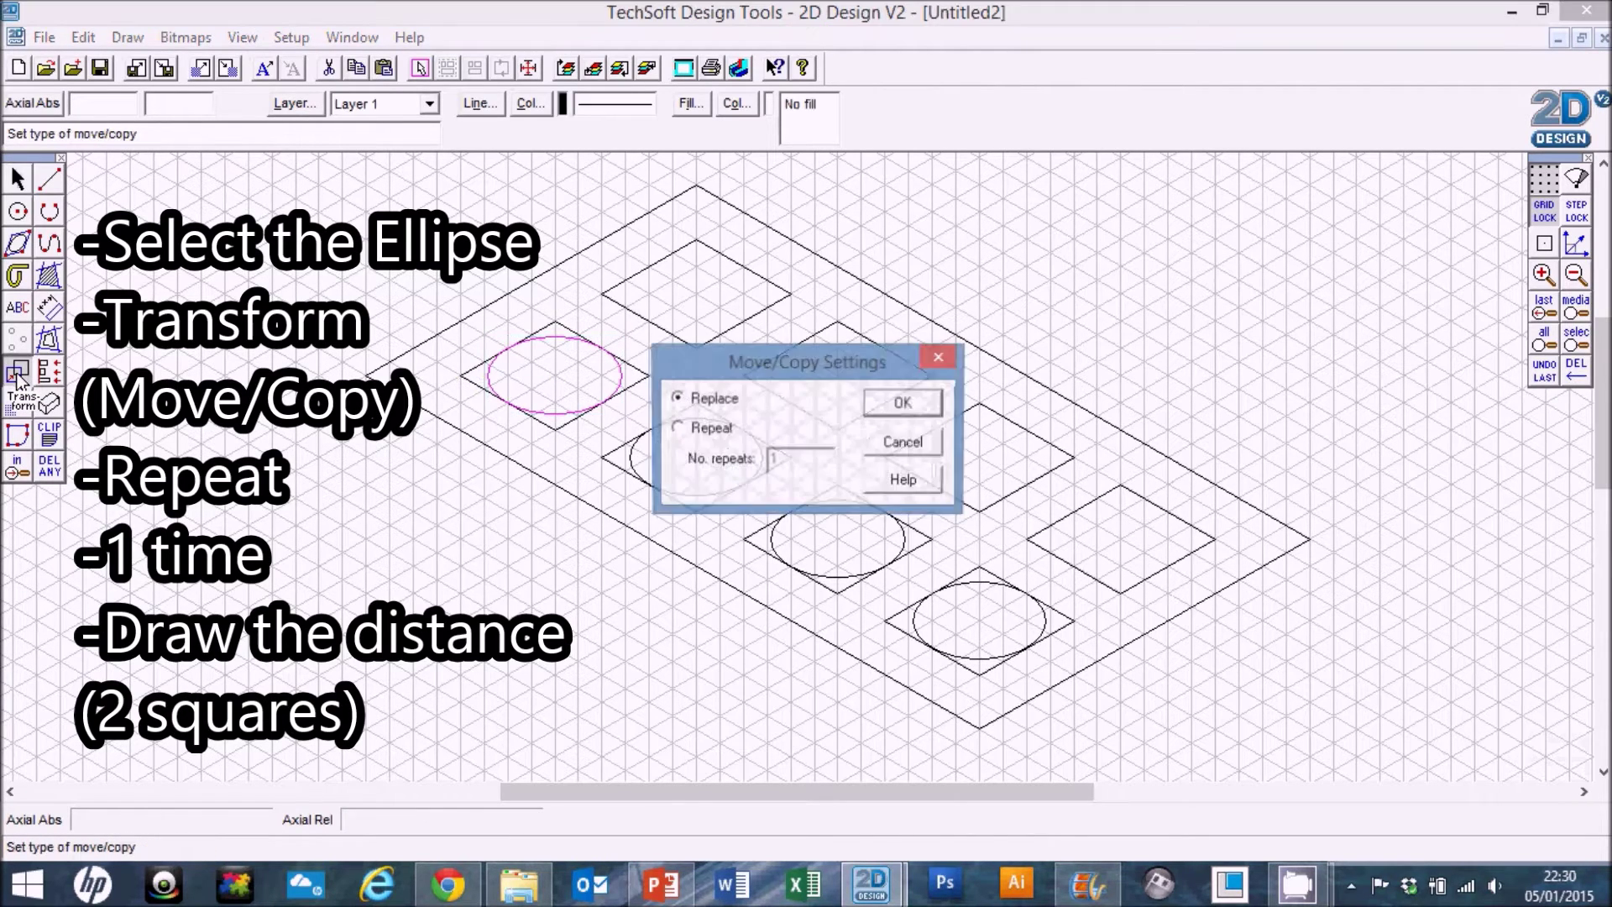
click(679, 429)
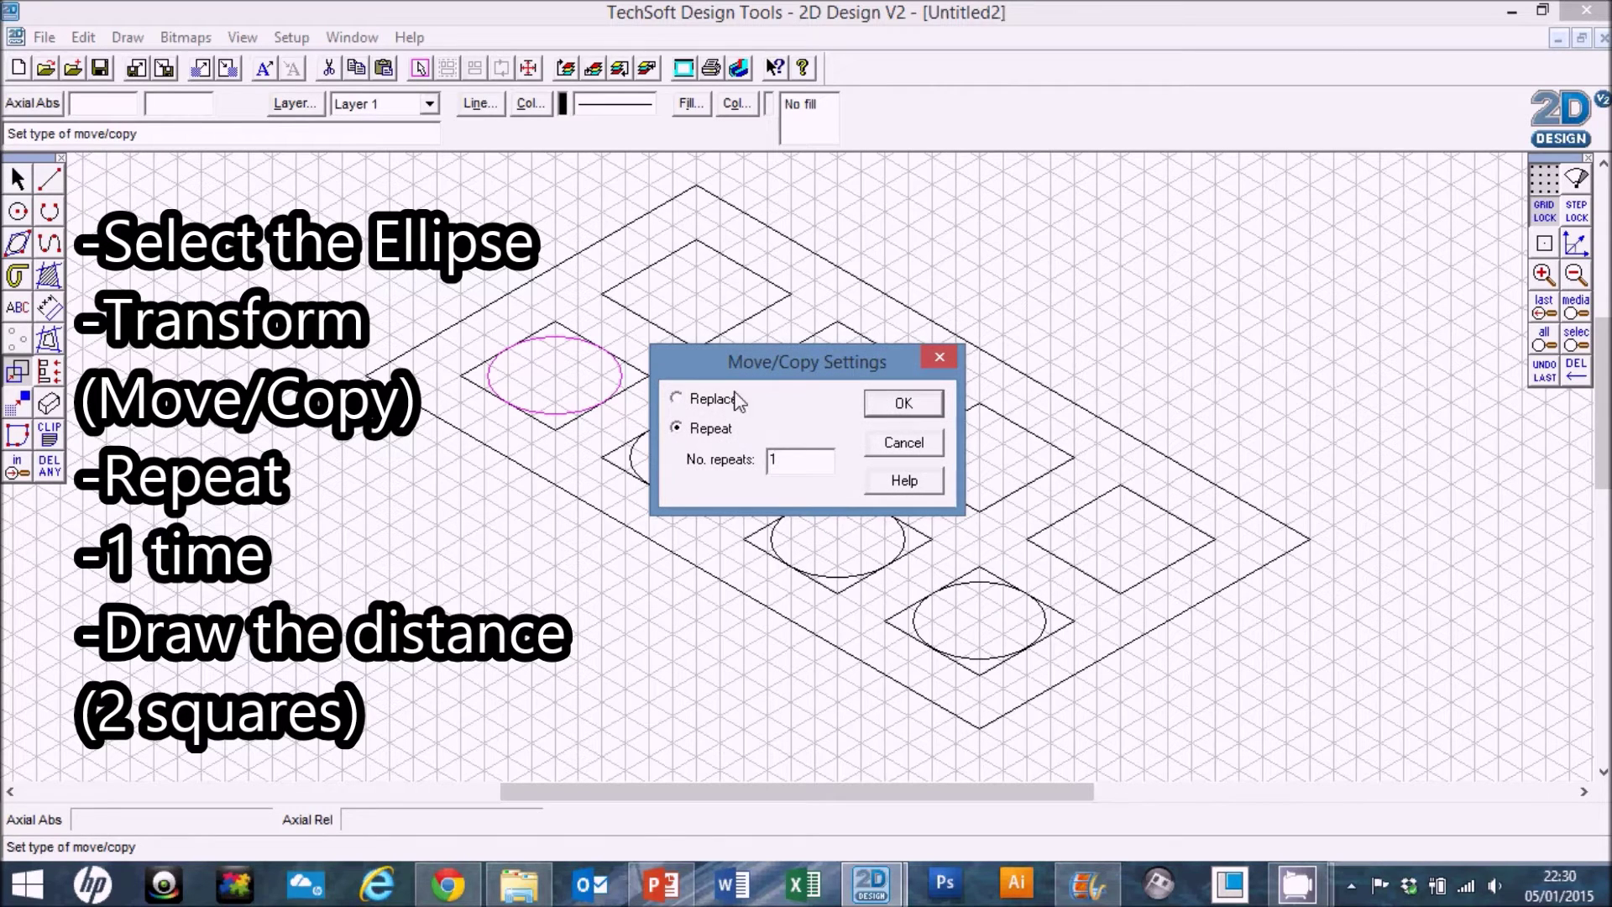
click(902, 405)
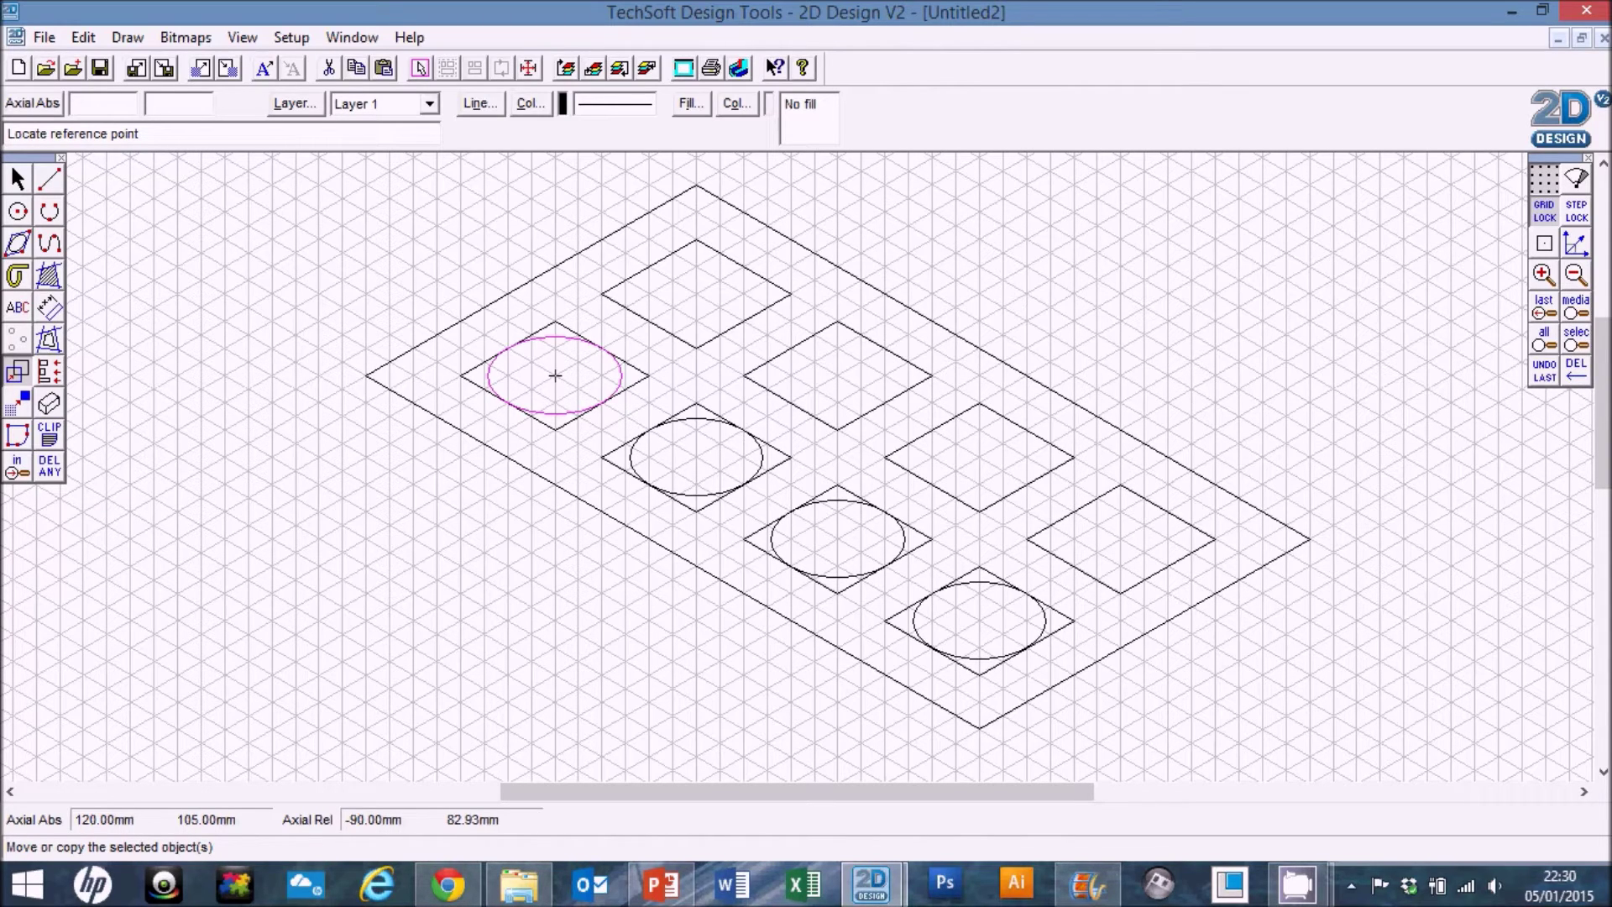
click(555, 375)
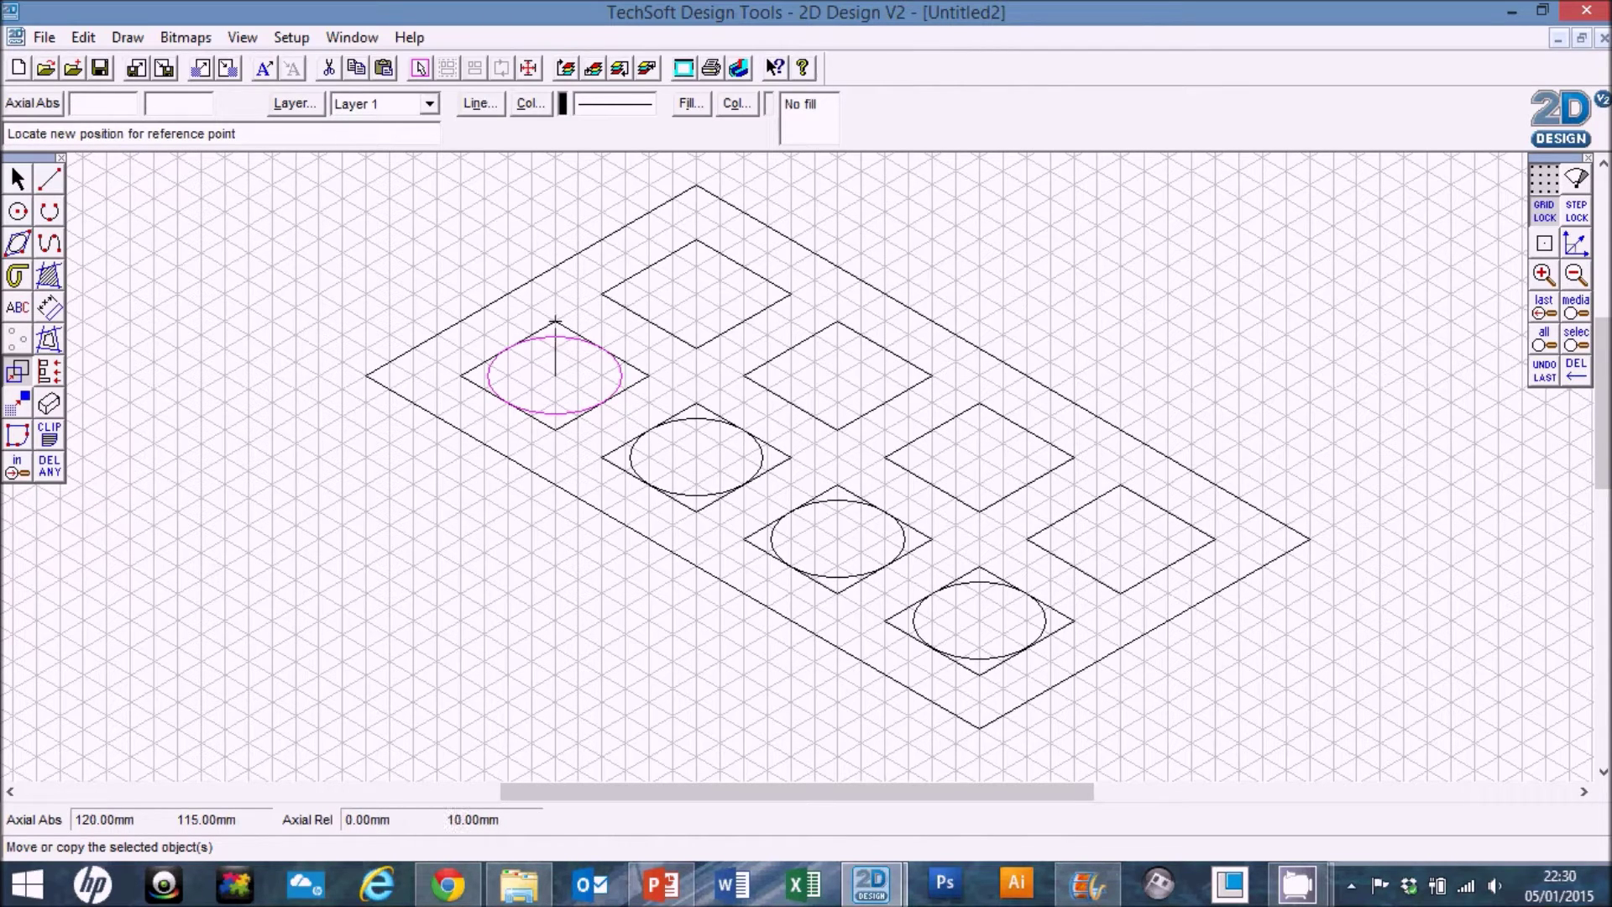
click(555, 321)
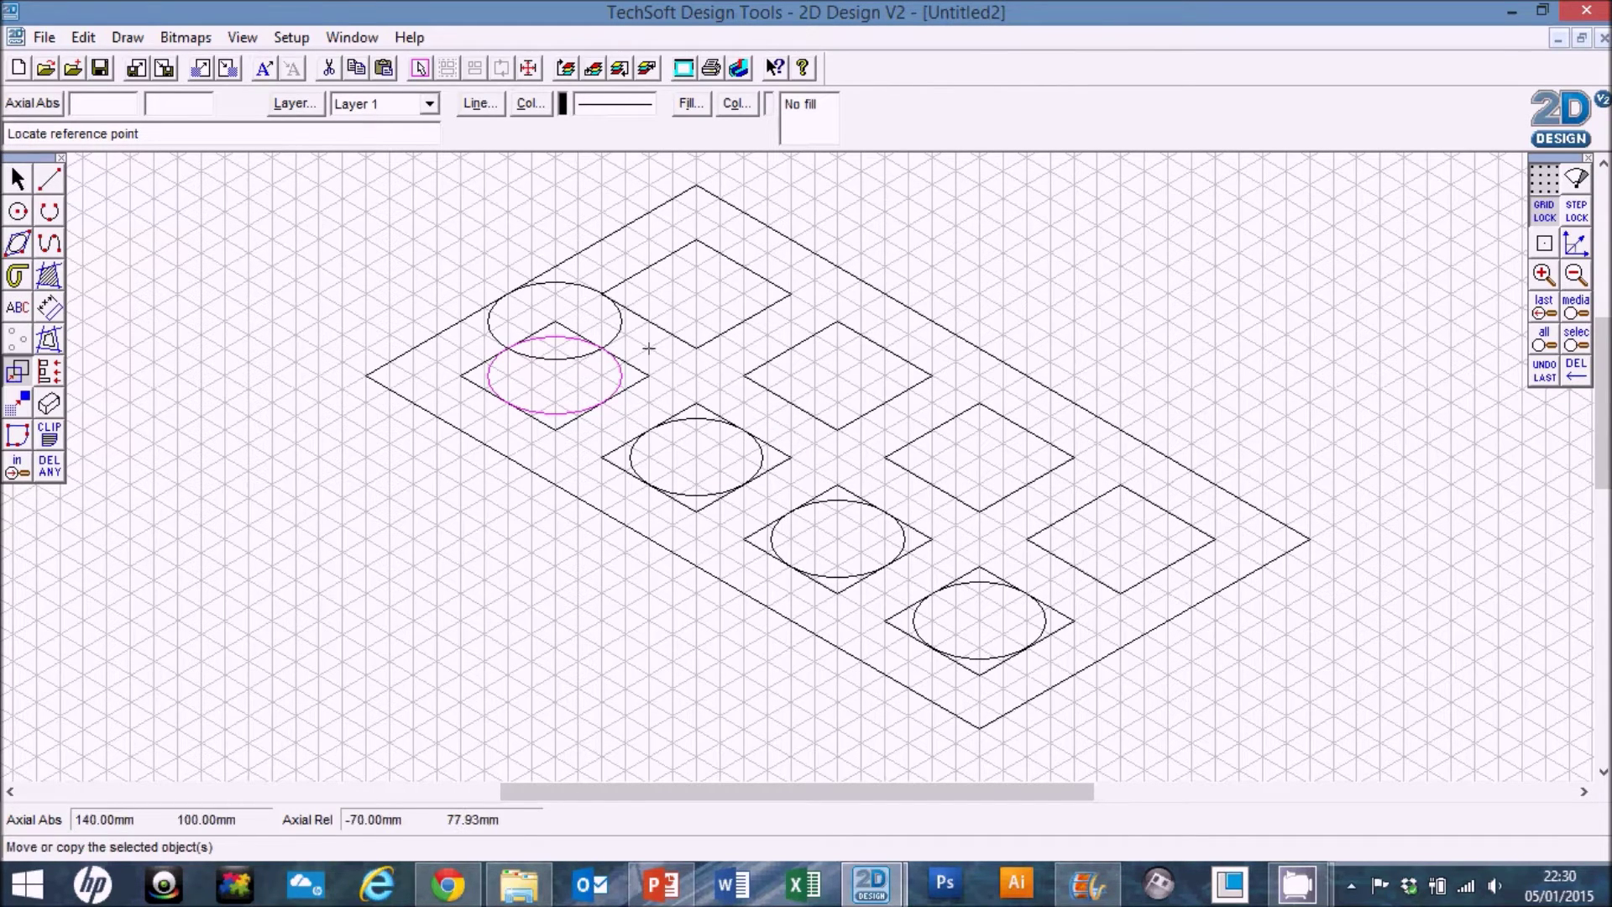
Delete the diamond outline around the first stud's ellipse.
click(17, 178)
click(643, 393)
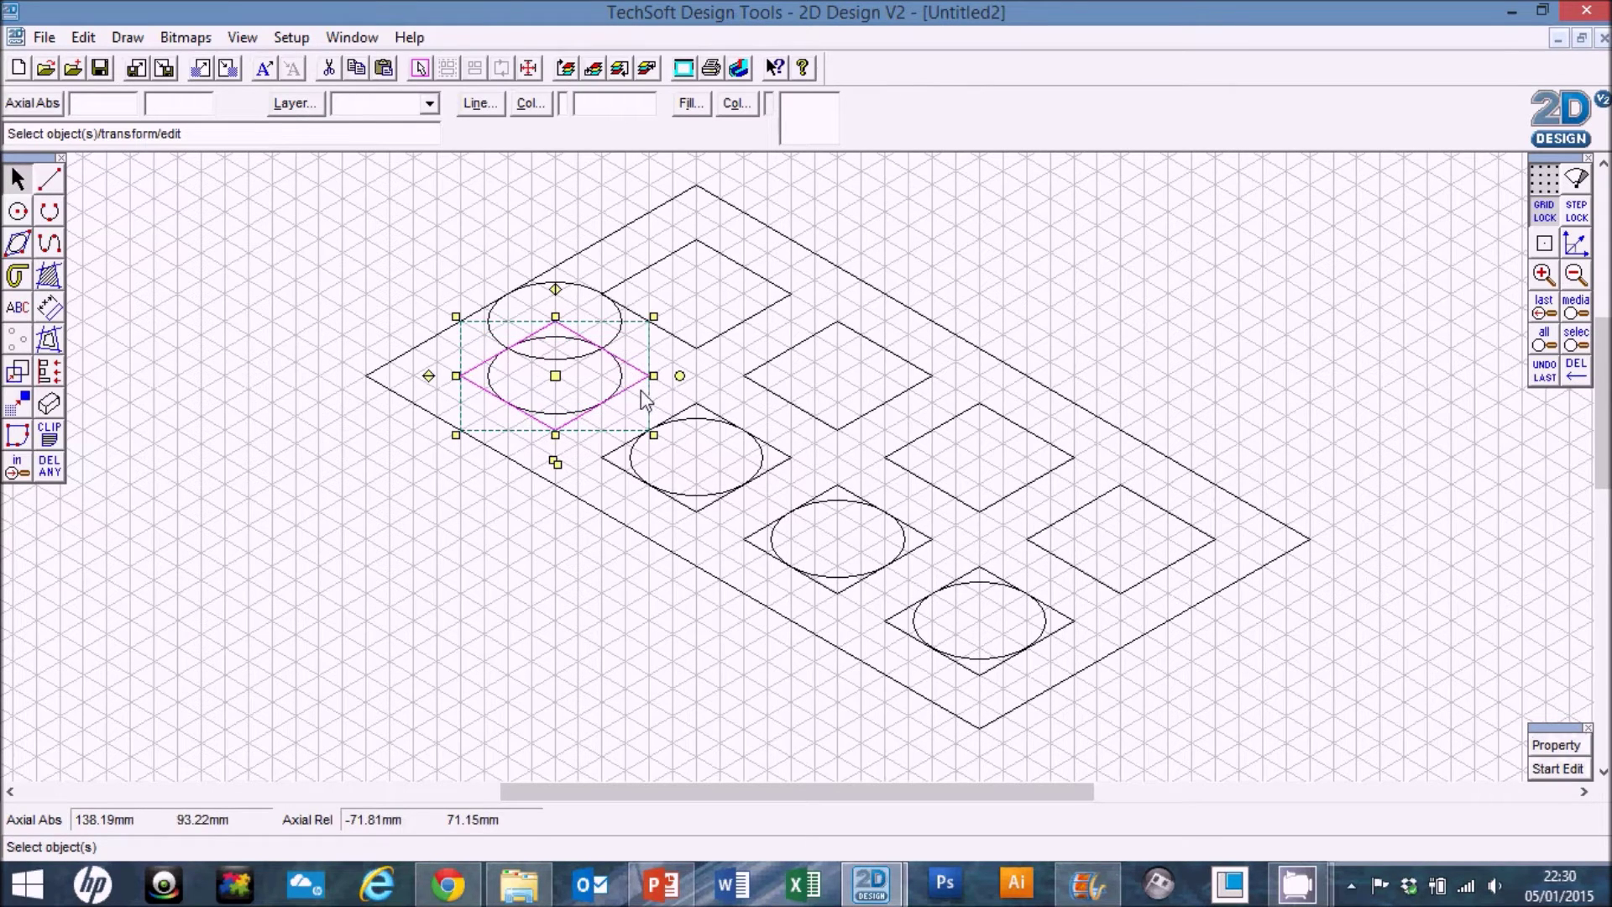
key(Delete)
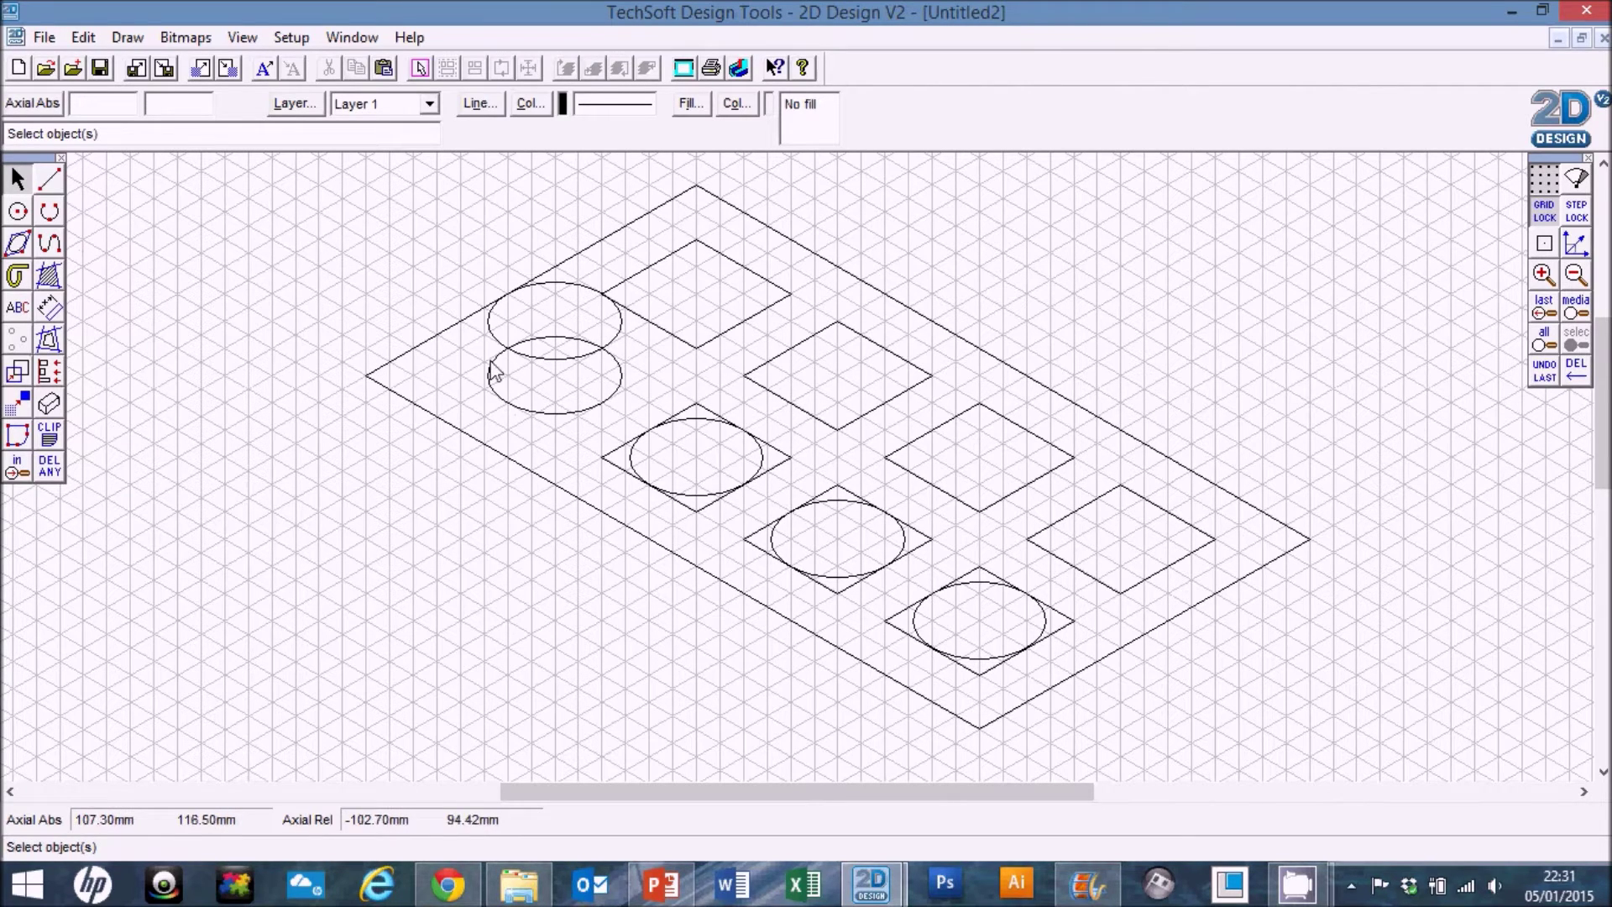
click(52, 183)
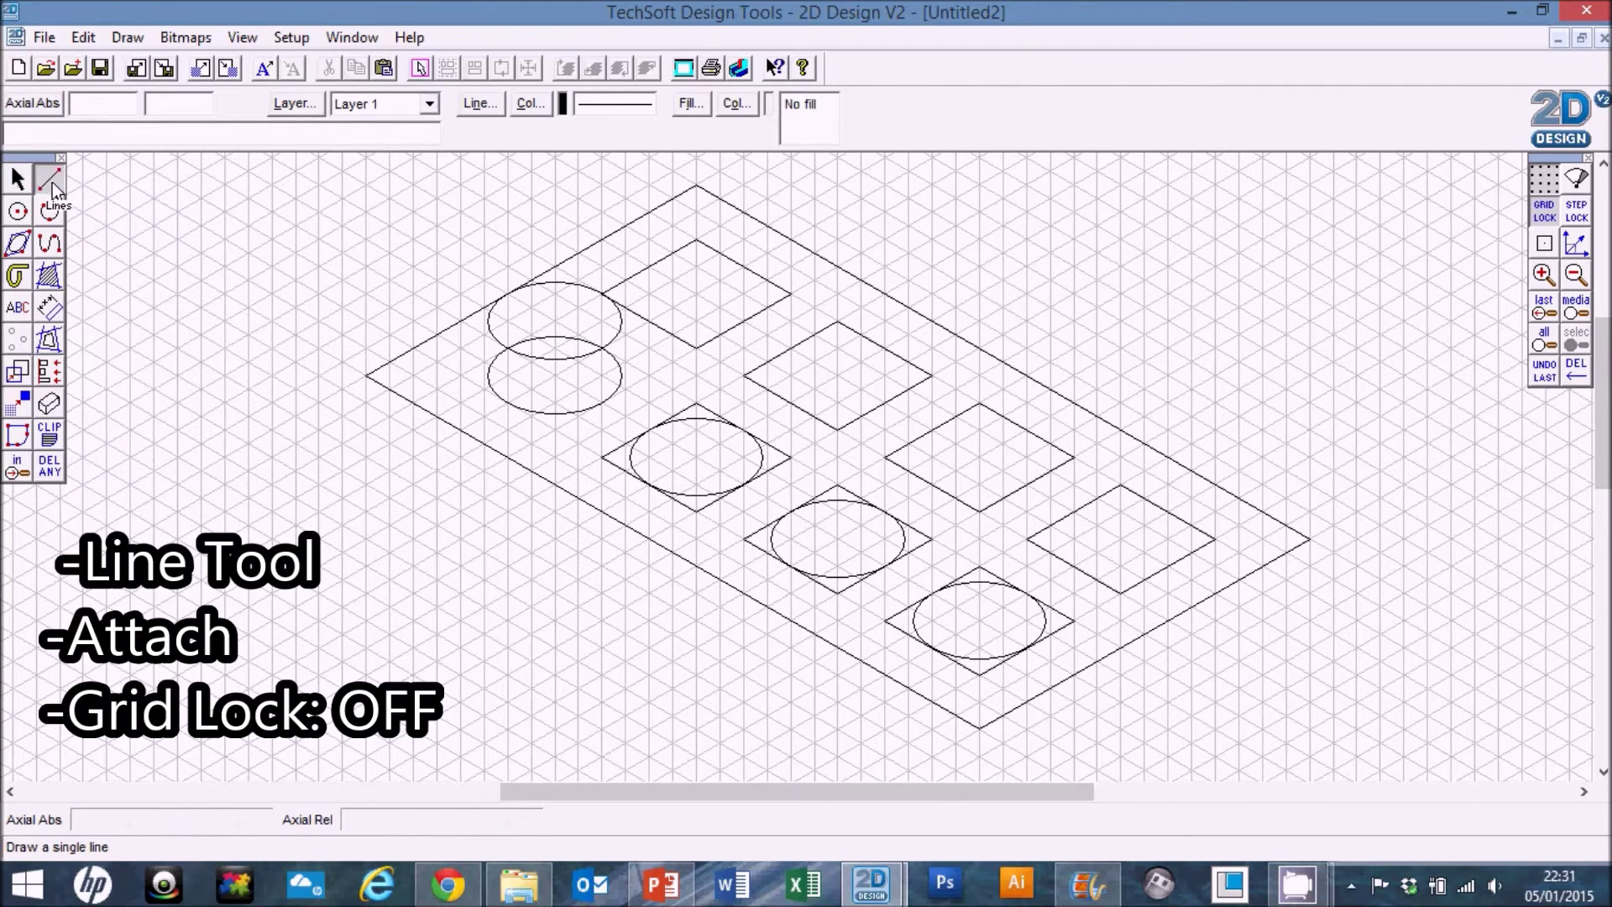
With Grid Lock off, join the first stud's ellipses with left and right lines, then choose partial delete.
click(1544, 214)
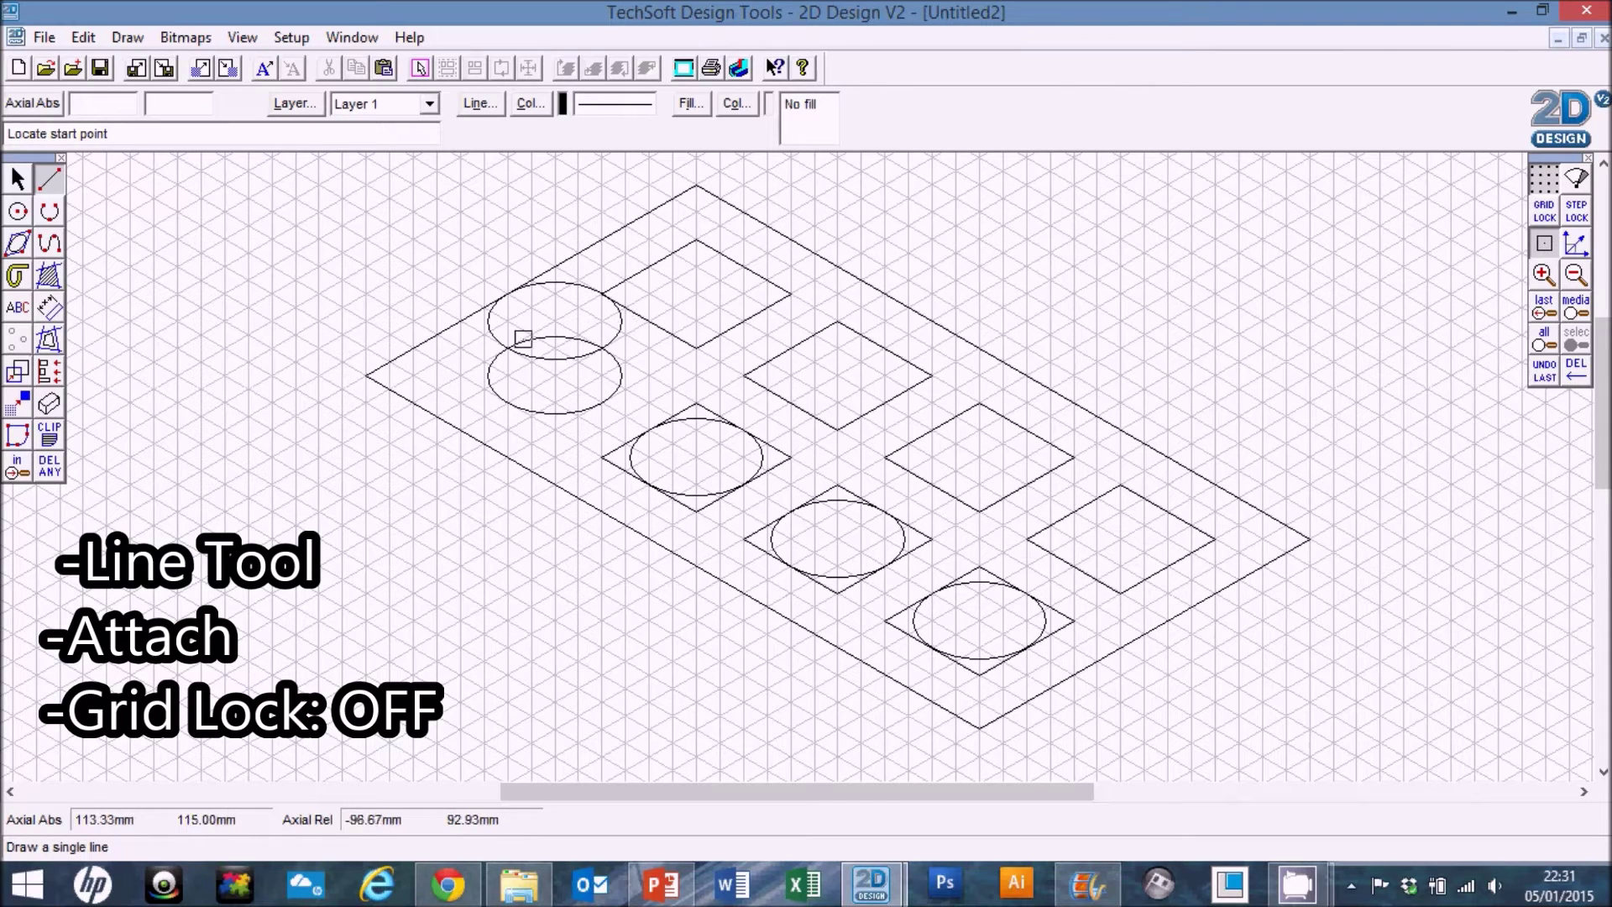
click(488, 321)
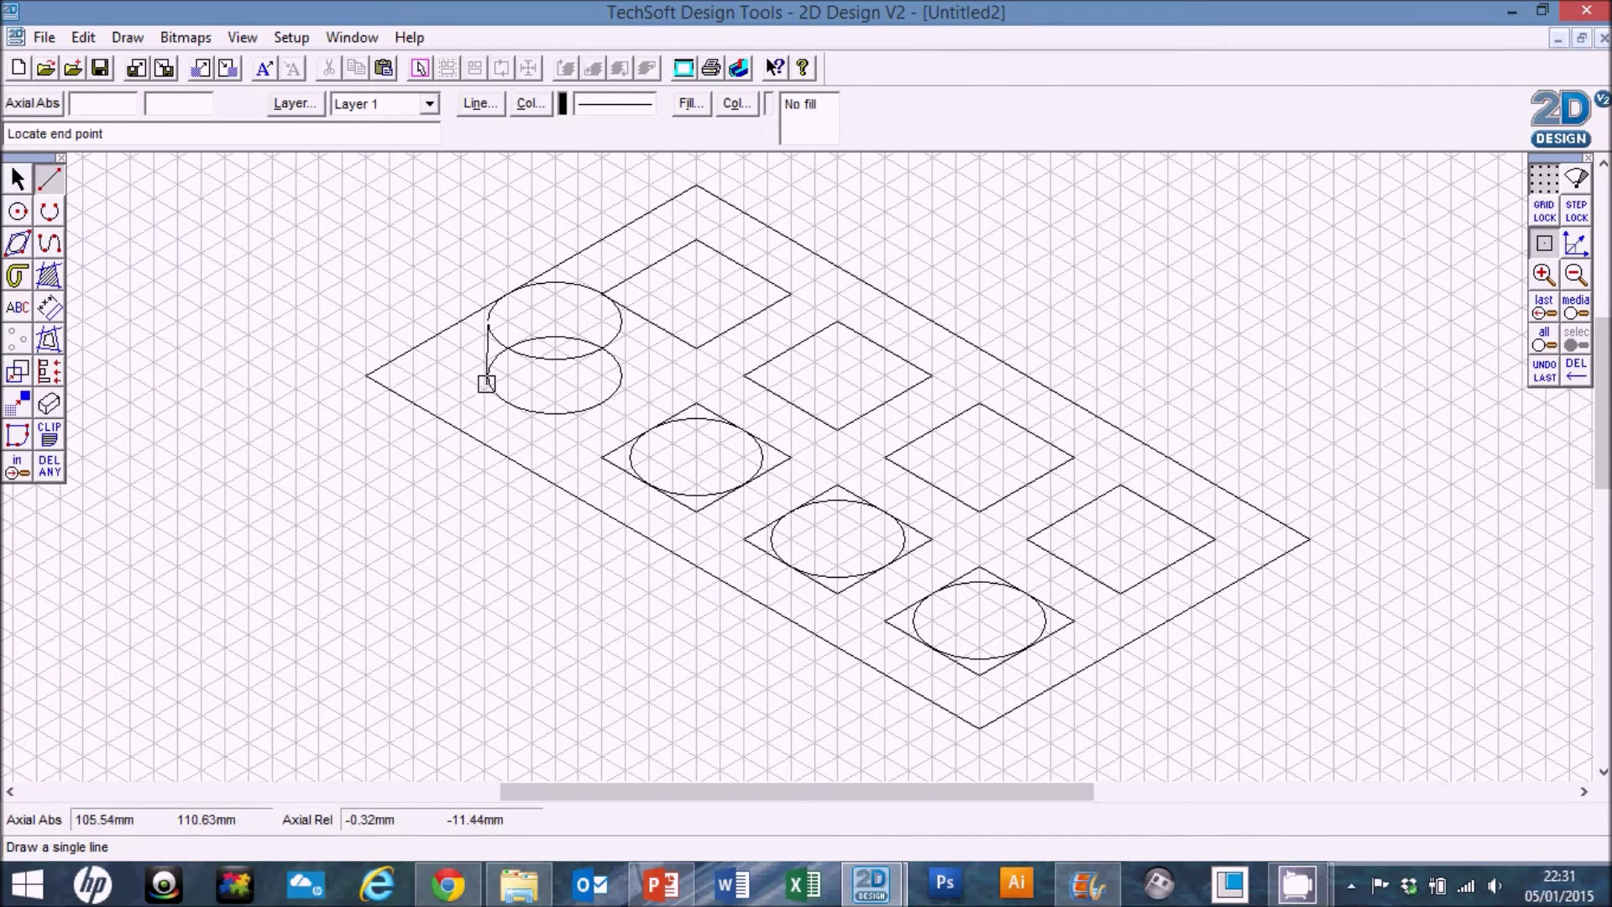
click(488, 378)
click(622, 324)
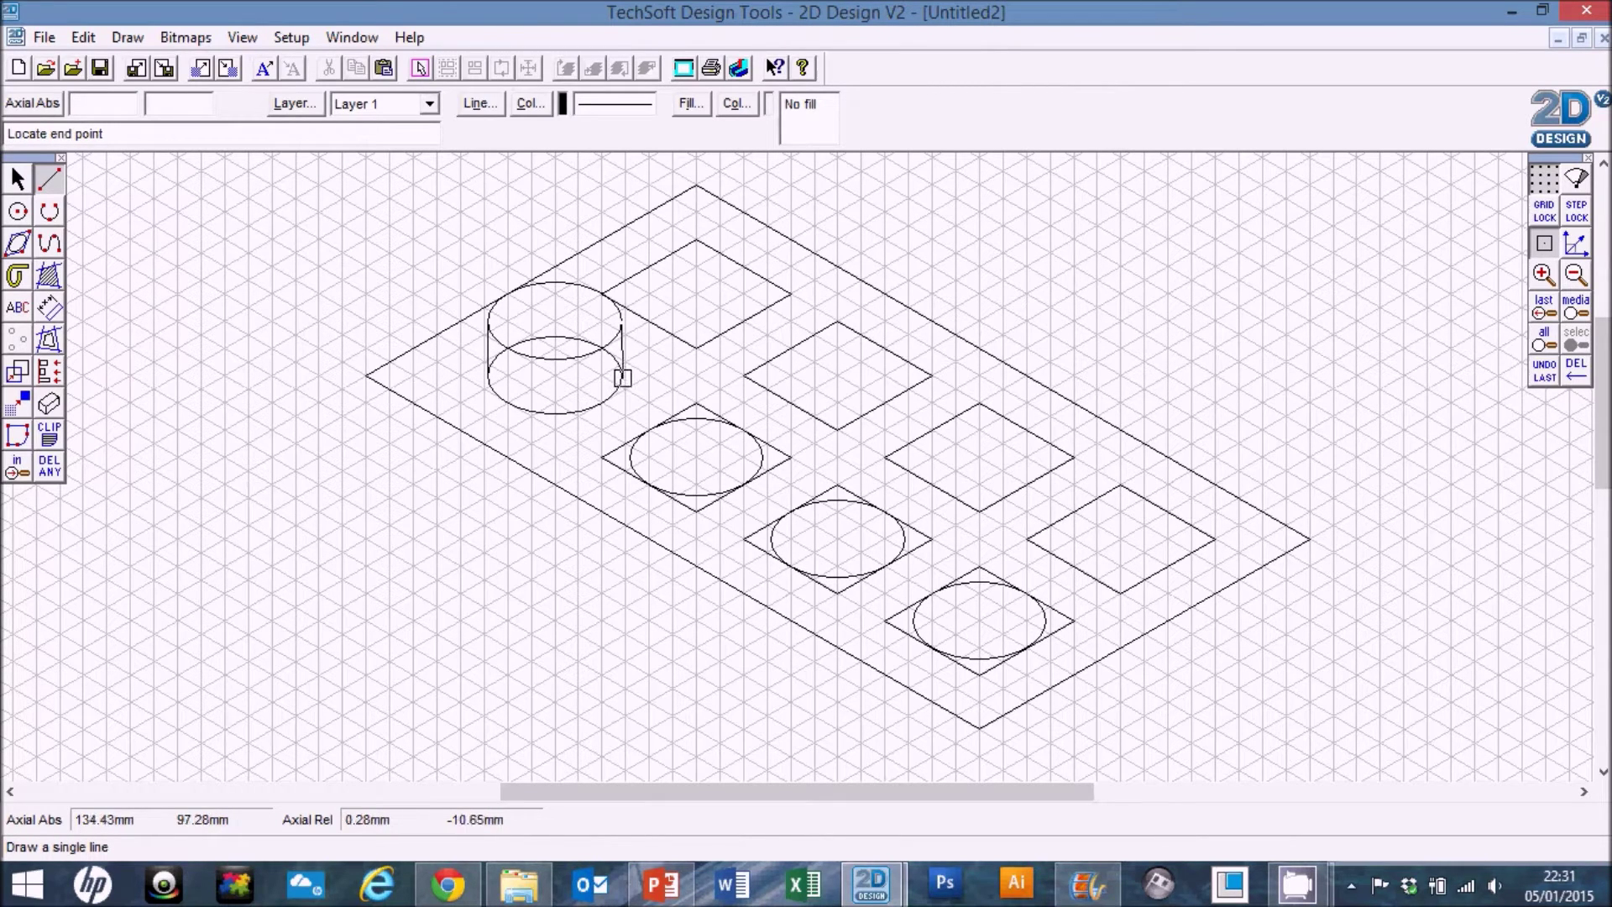
click(621, 377)
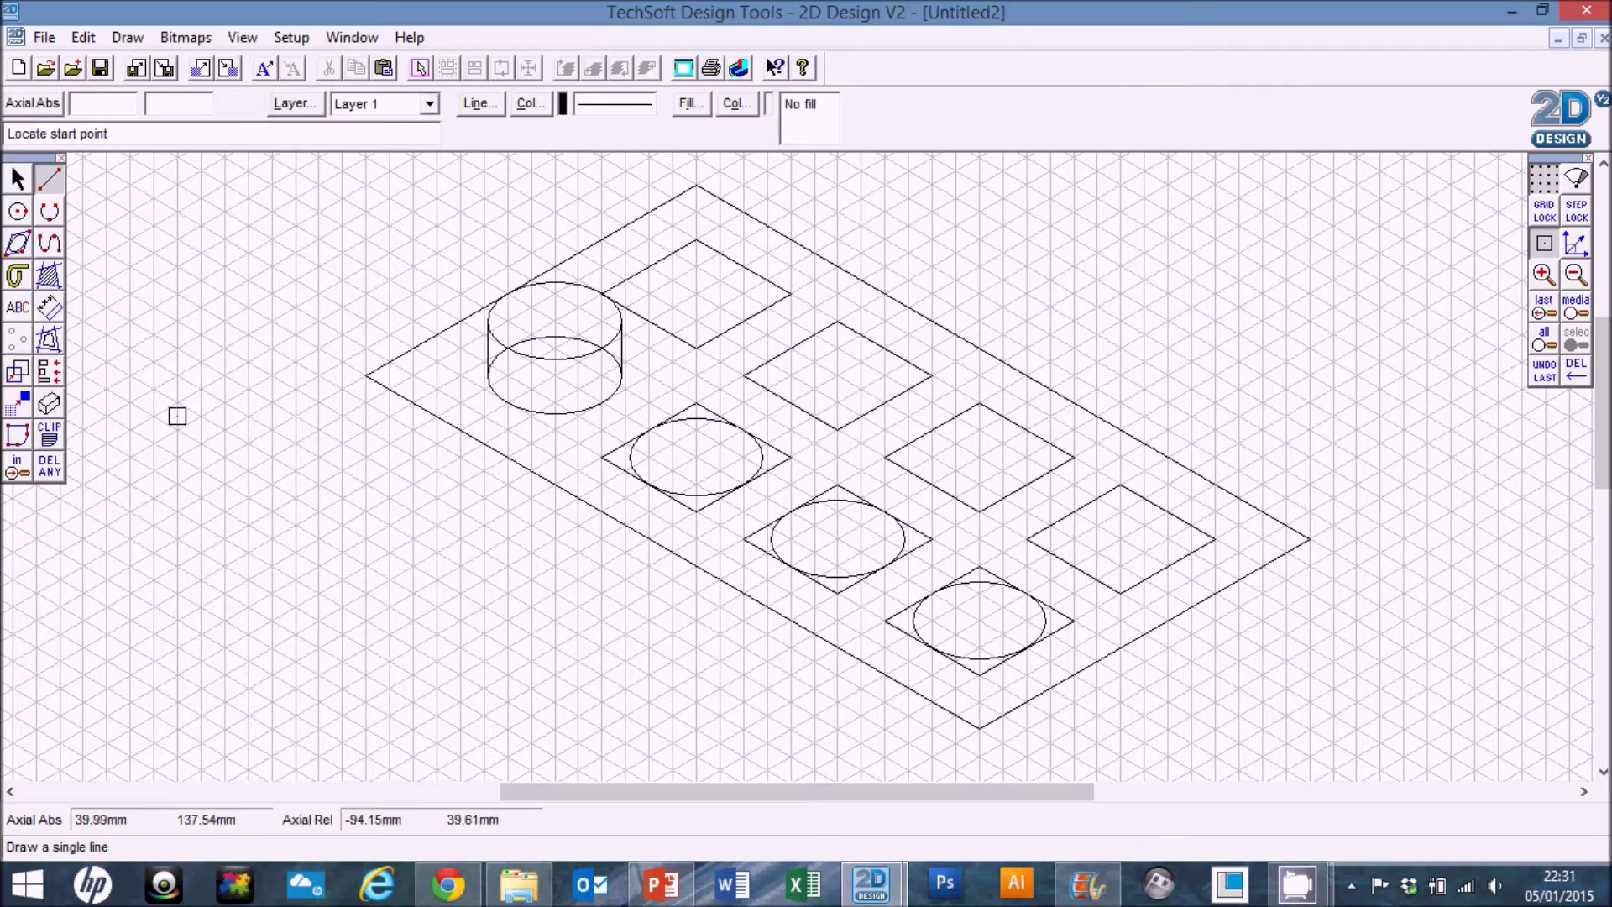
click(48, 470)
drag(48, 475, 120, 472)
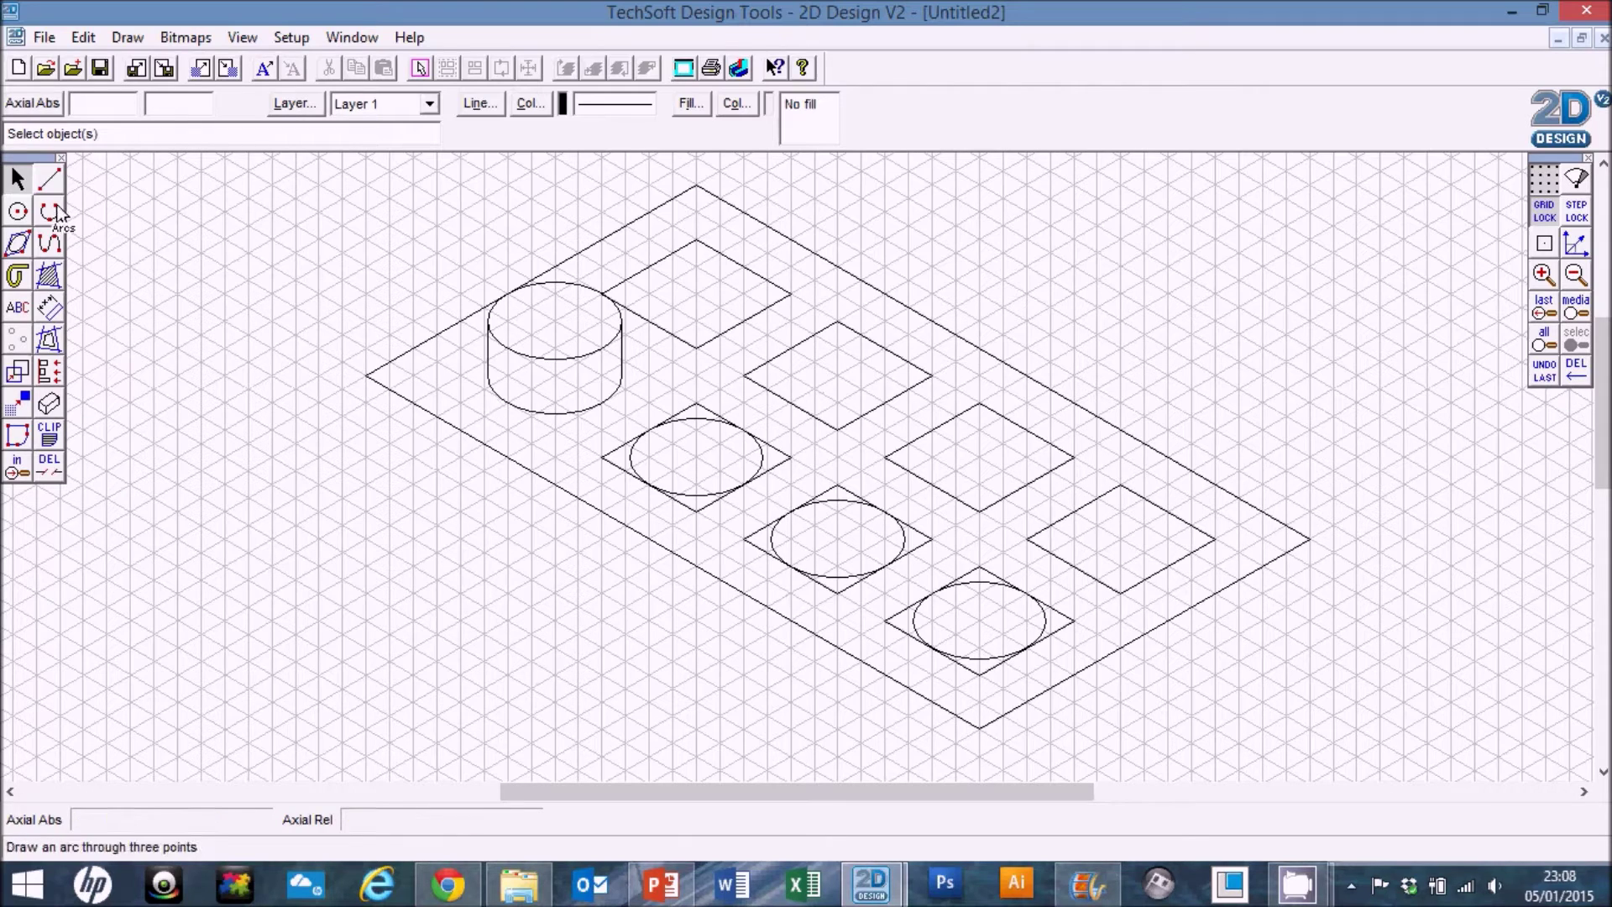
Copy the second stud ellipse 10 mm upward with a single repeat.
click(707, 430)
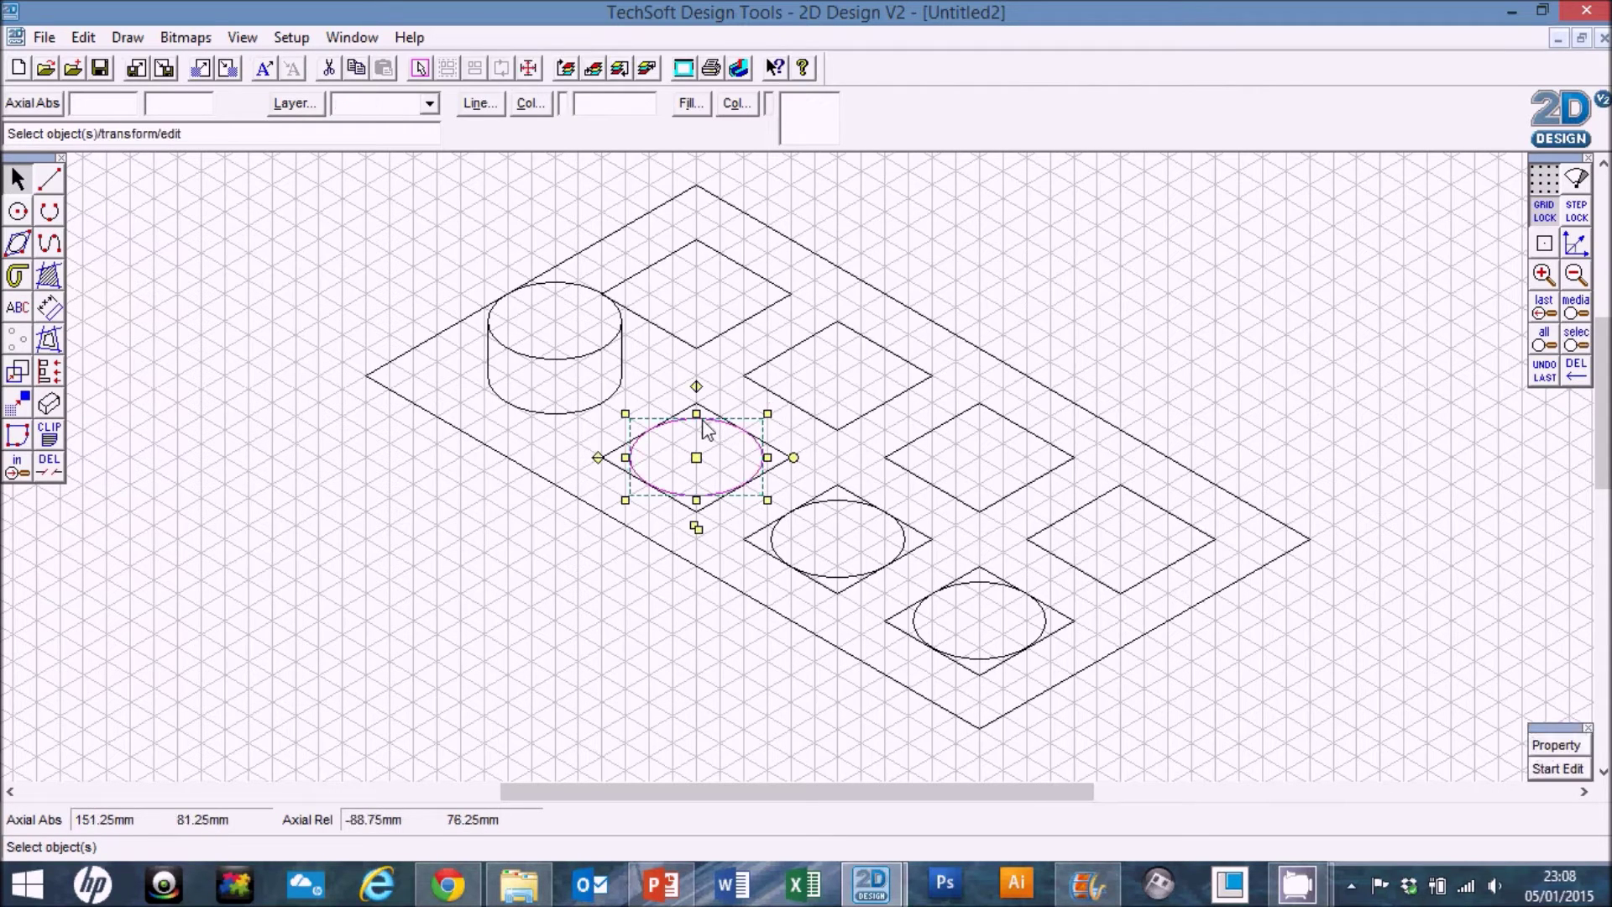
click(17, 375)
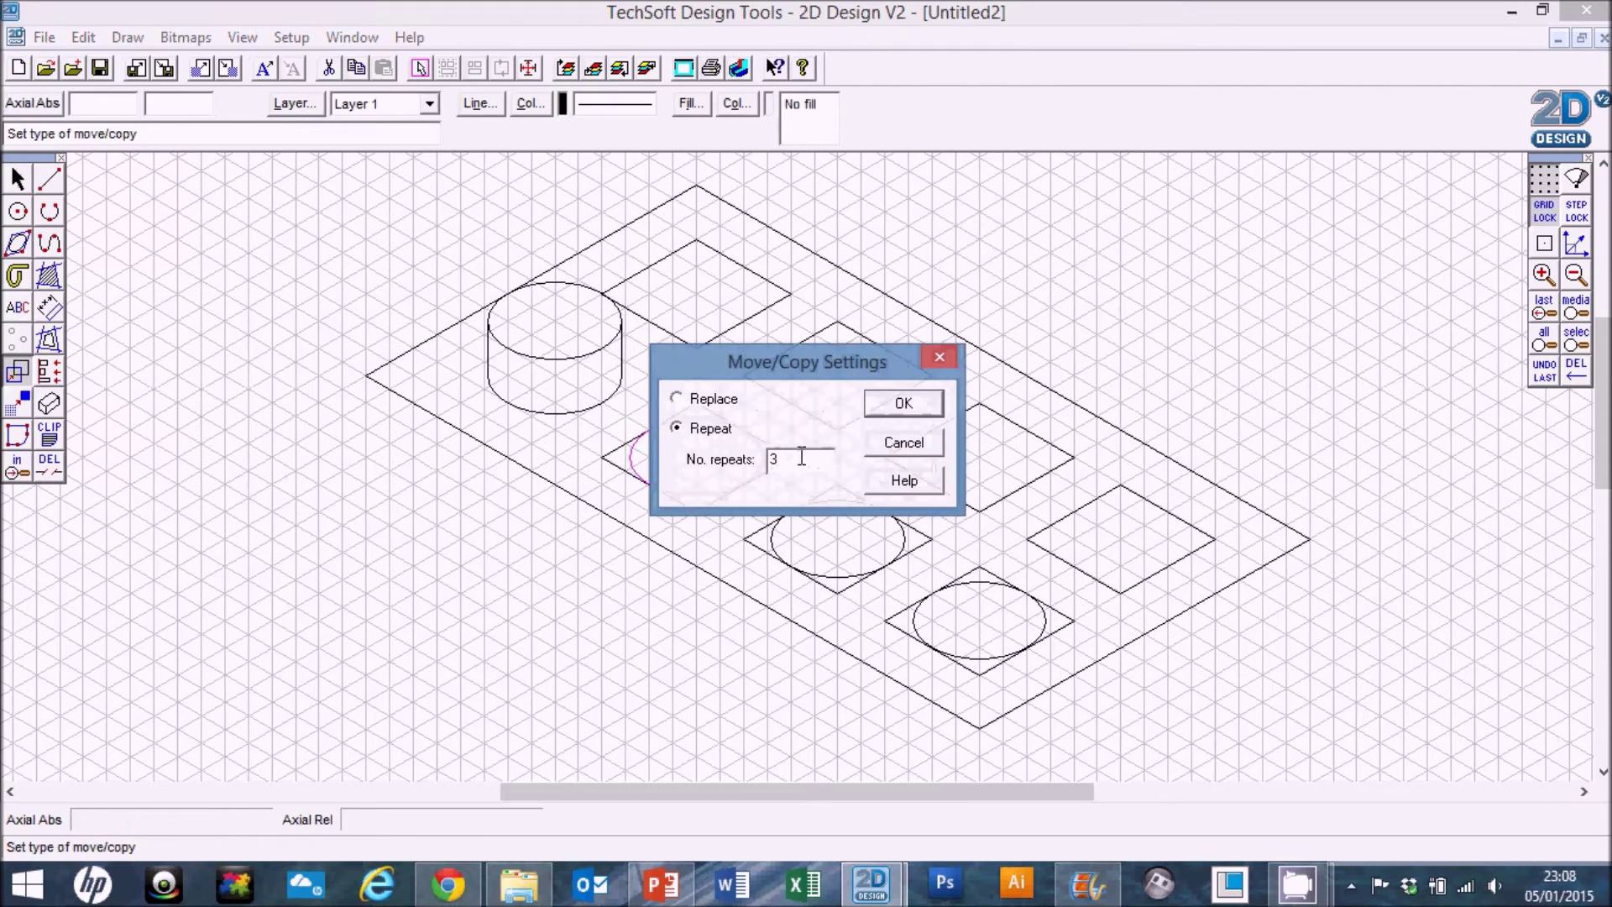
text(1)
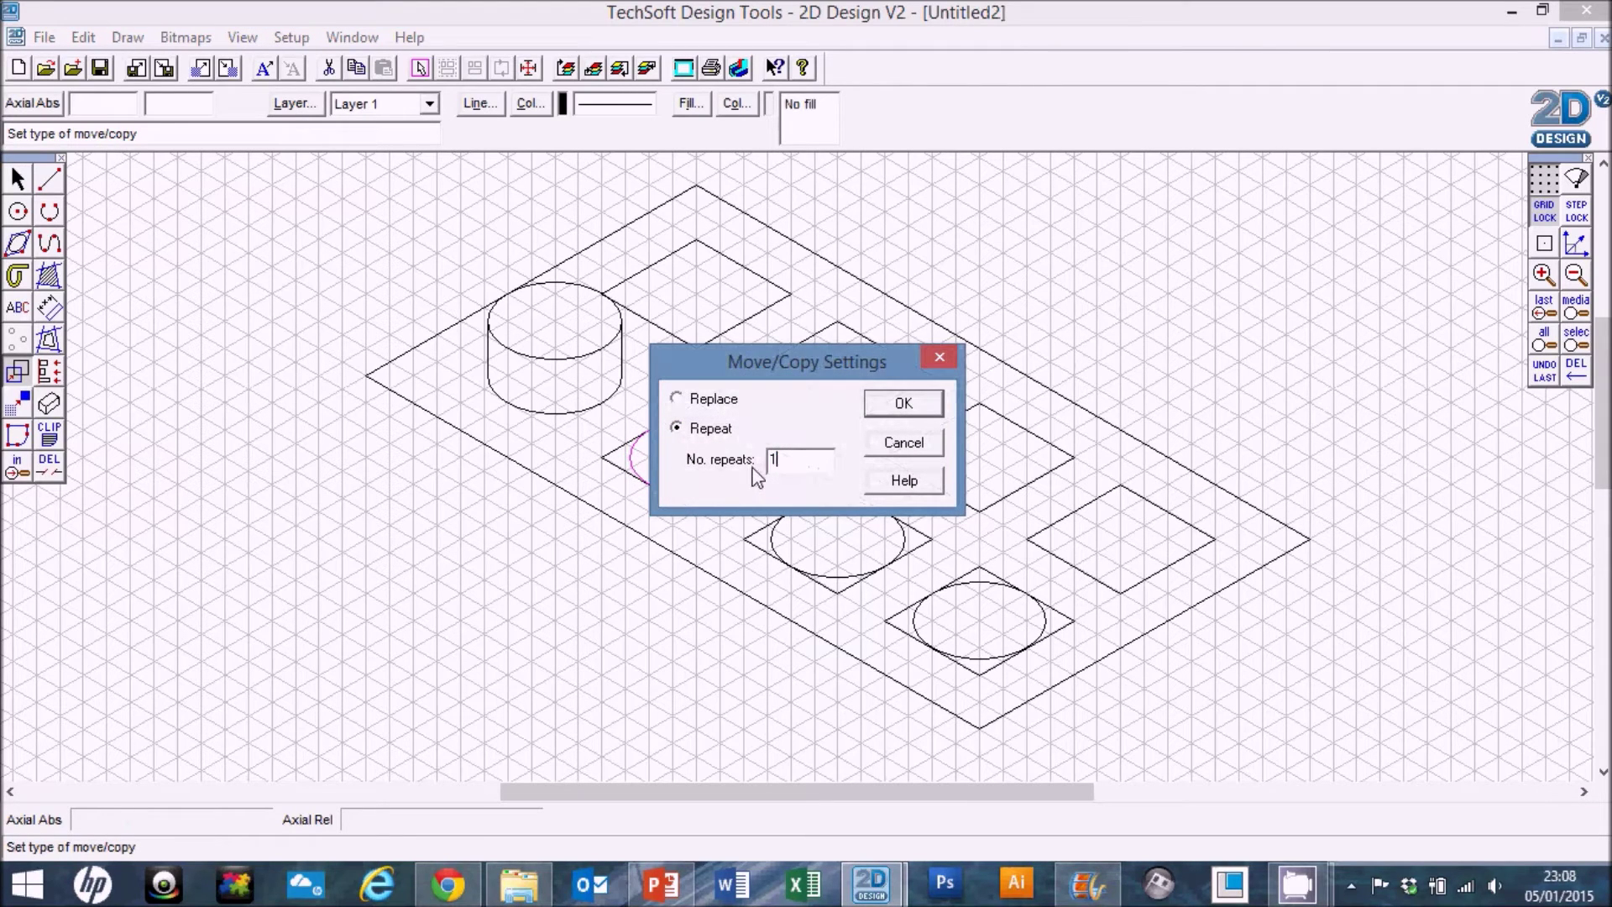
click(895, 406)
click(696, 429)
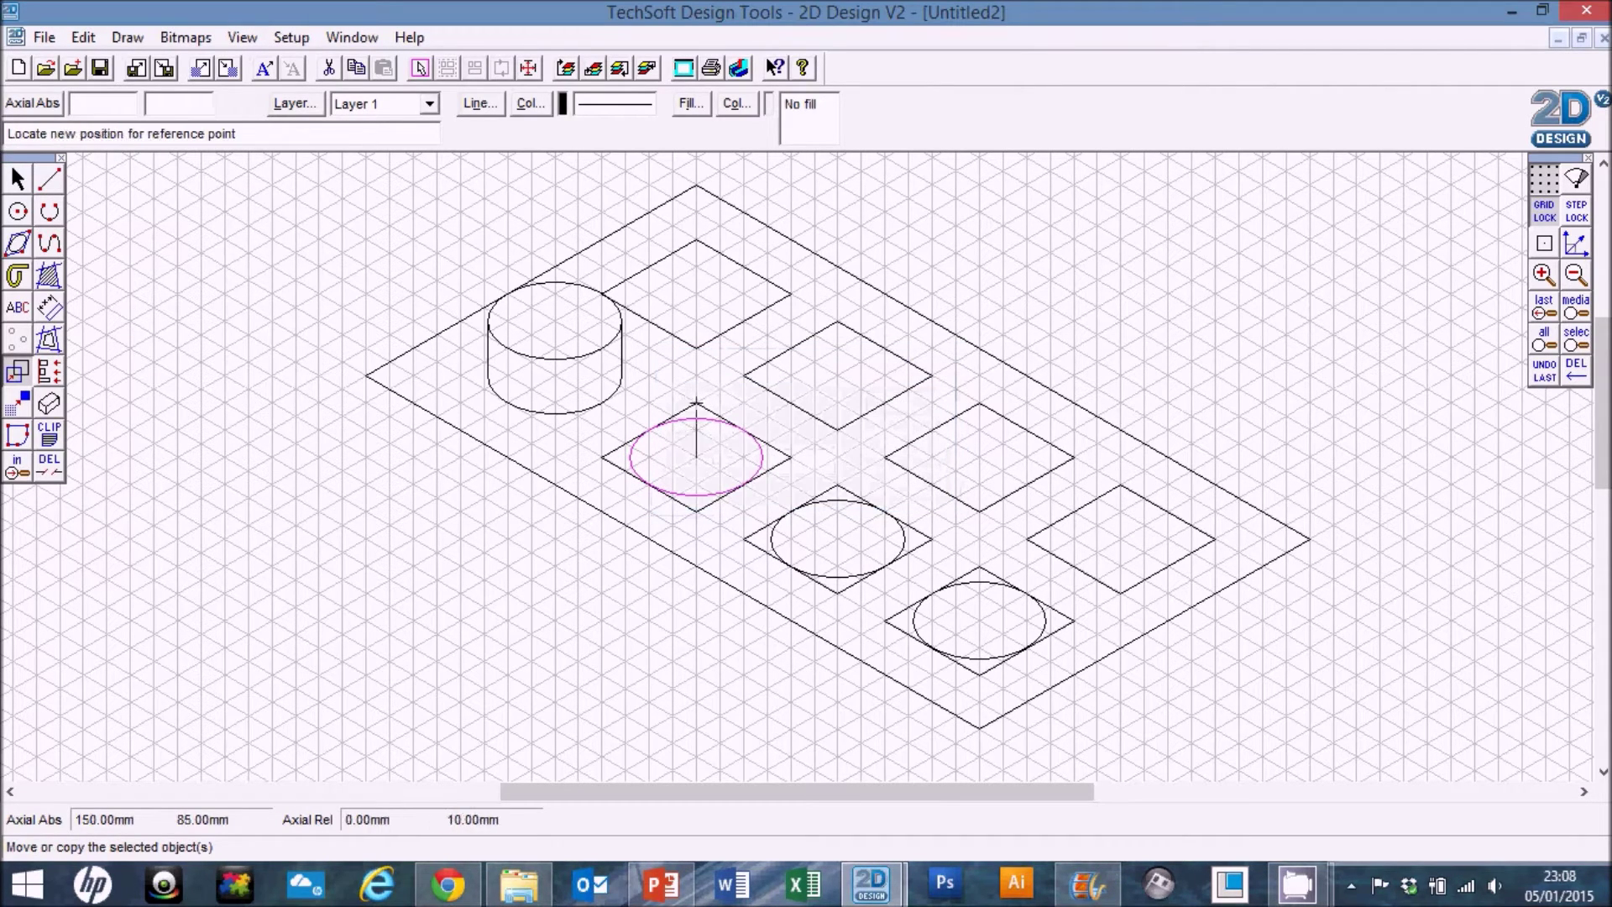
click(696, 403)
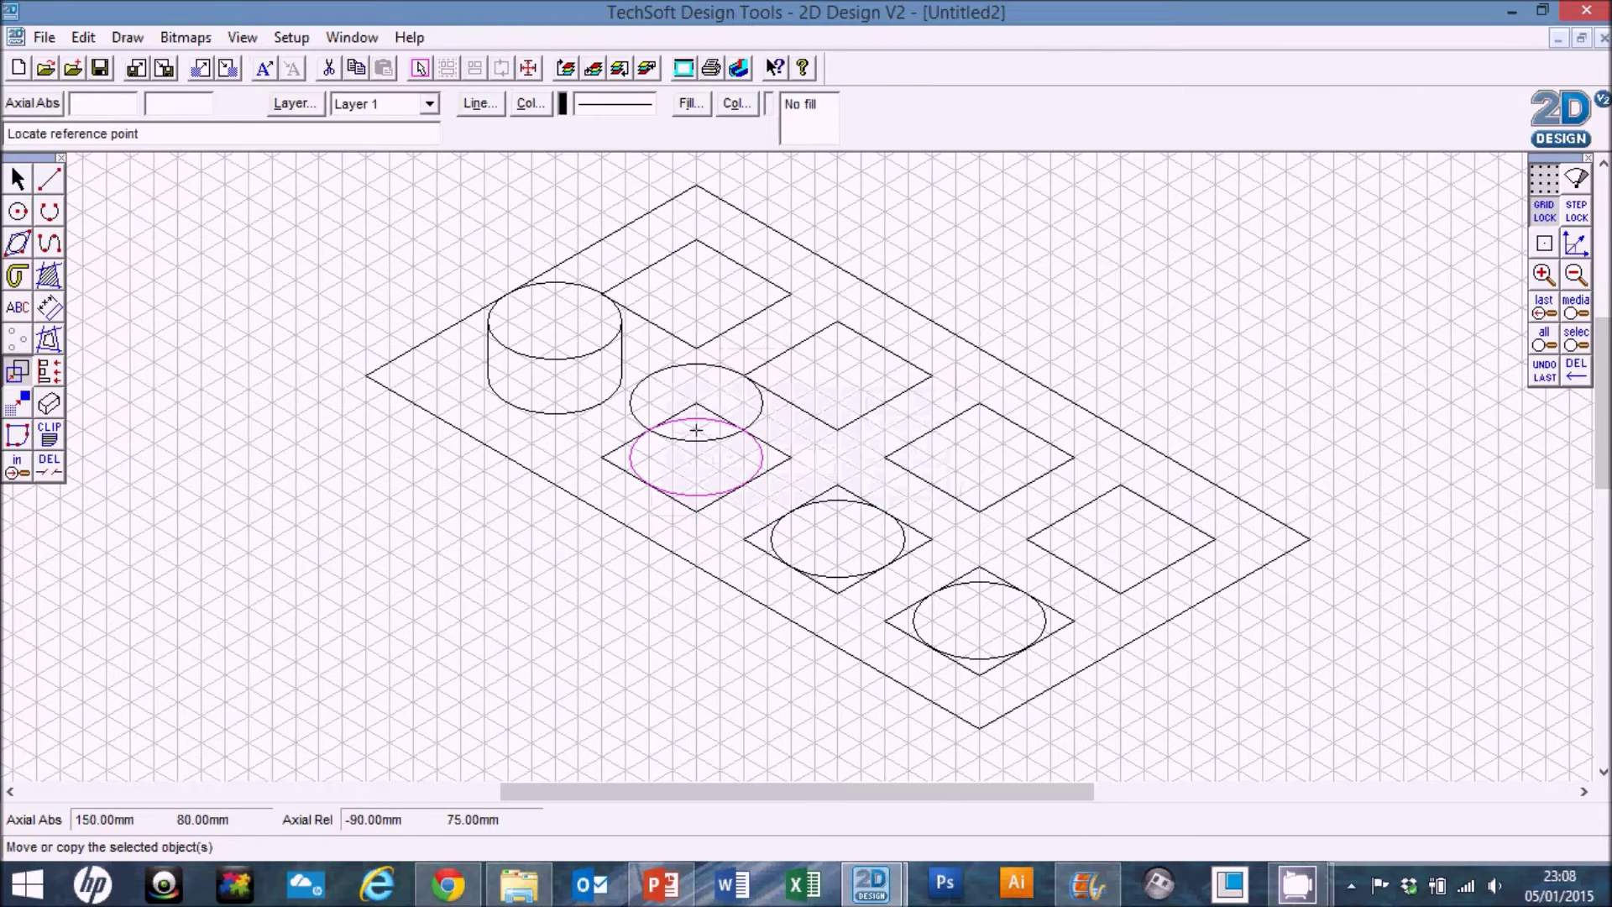
With Attach on, draw the left and right side lines between the second stud's ellipses.
click(54, 181)
click(1544, 243)
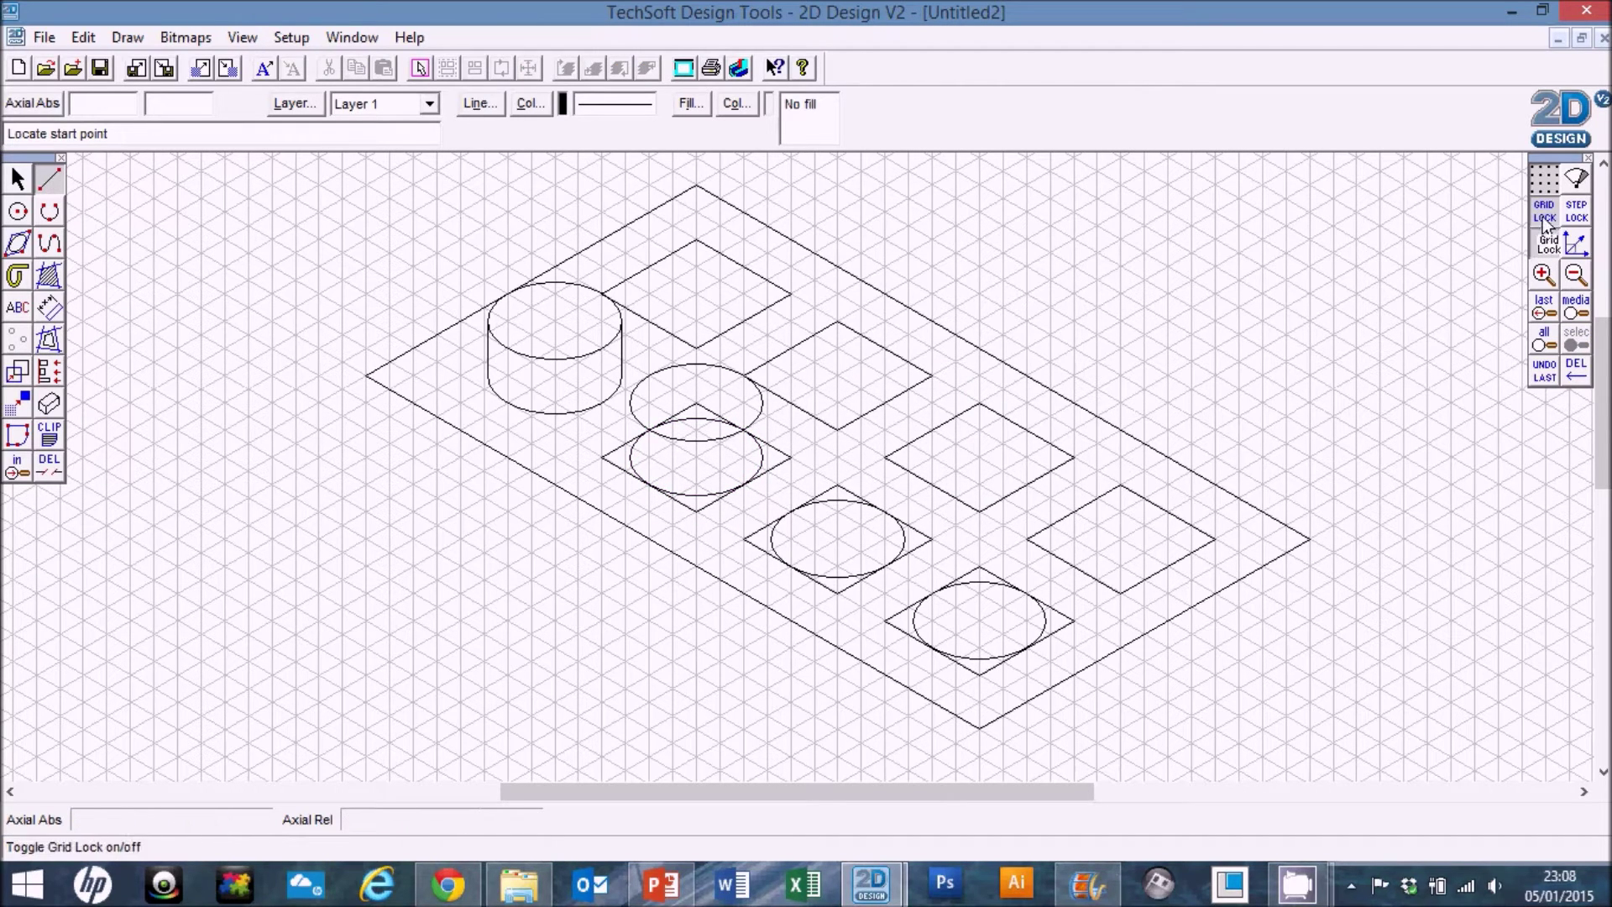
click(635, 408)
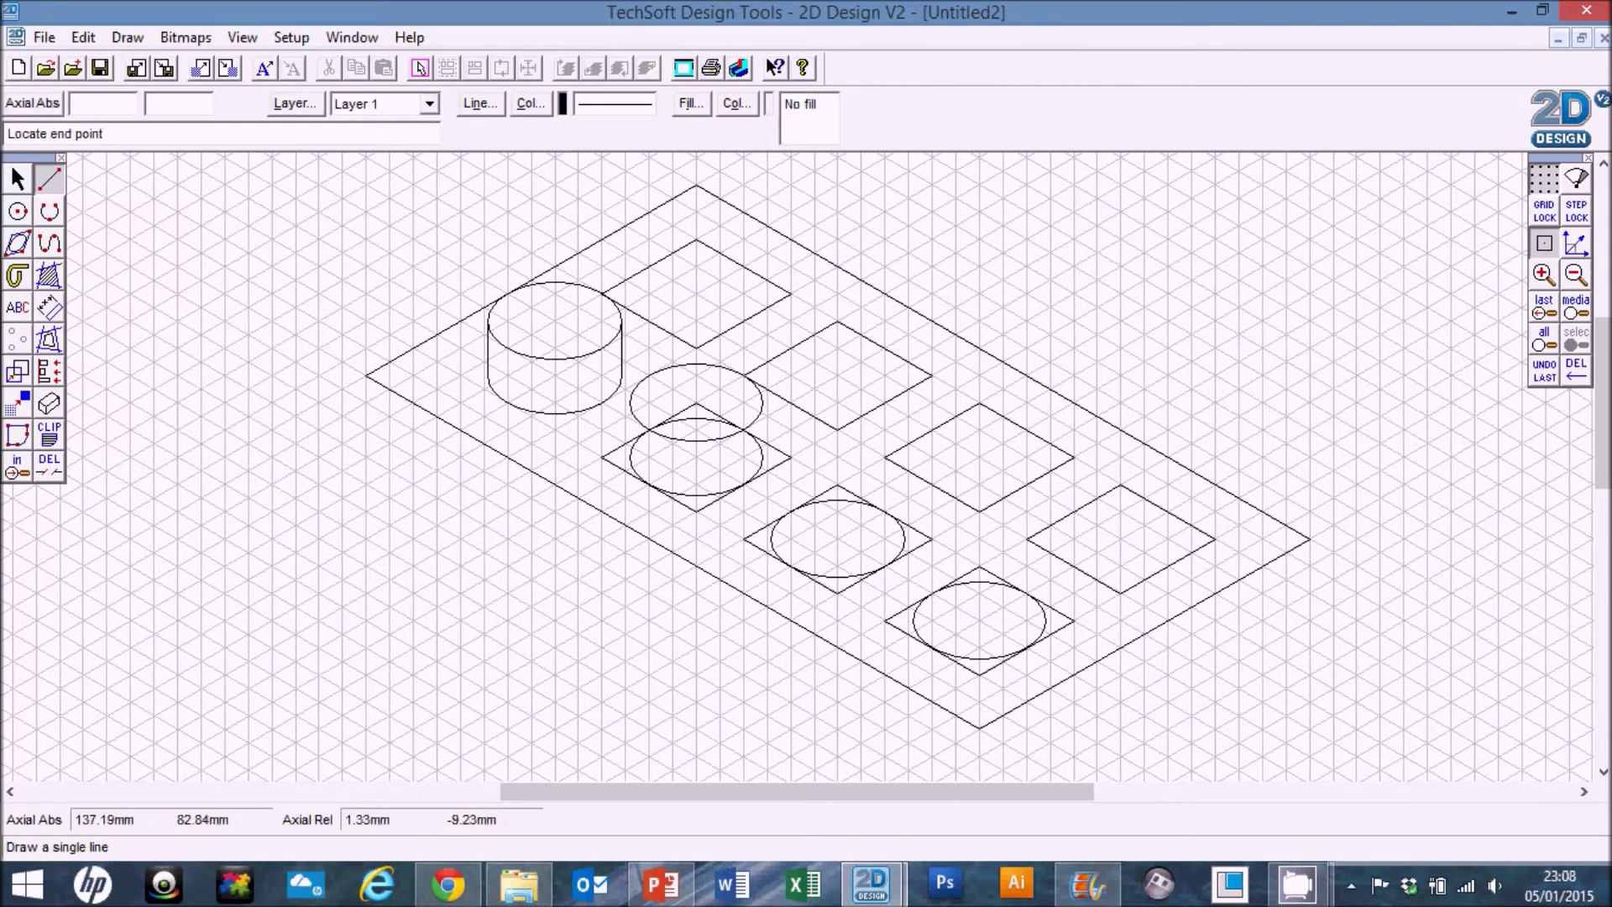
click(632, 457)
click(762, 404)
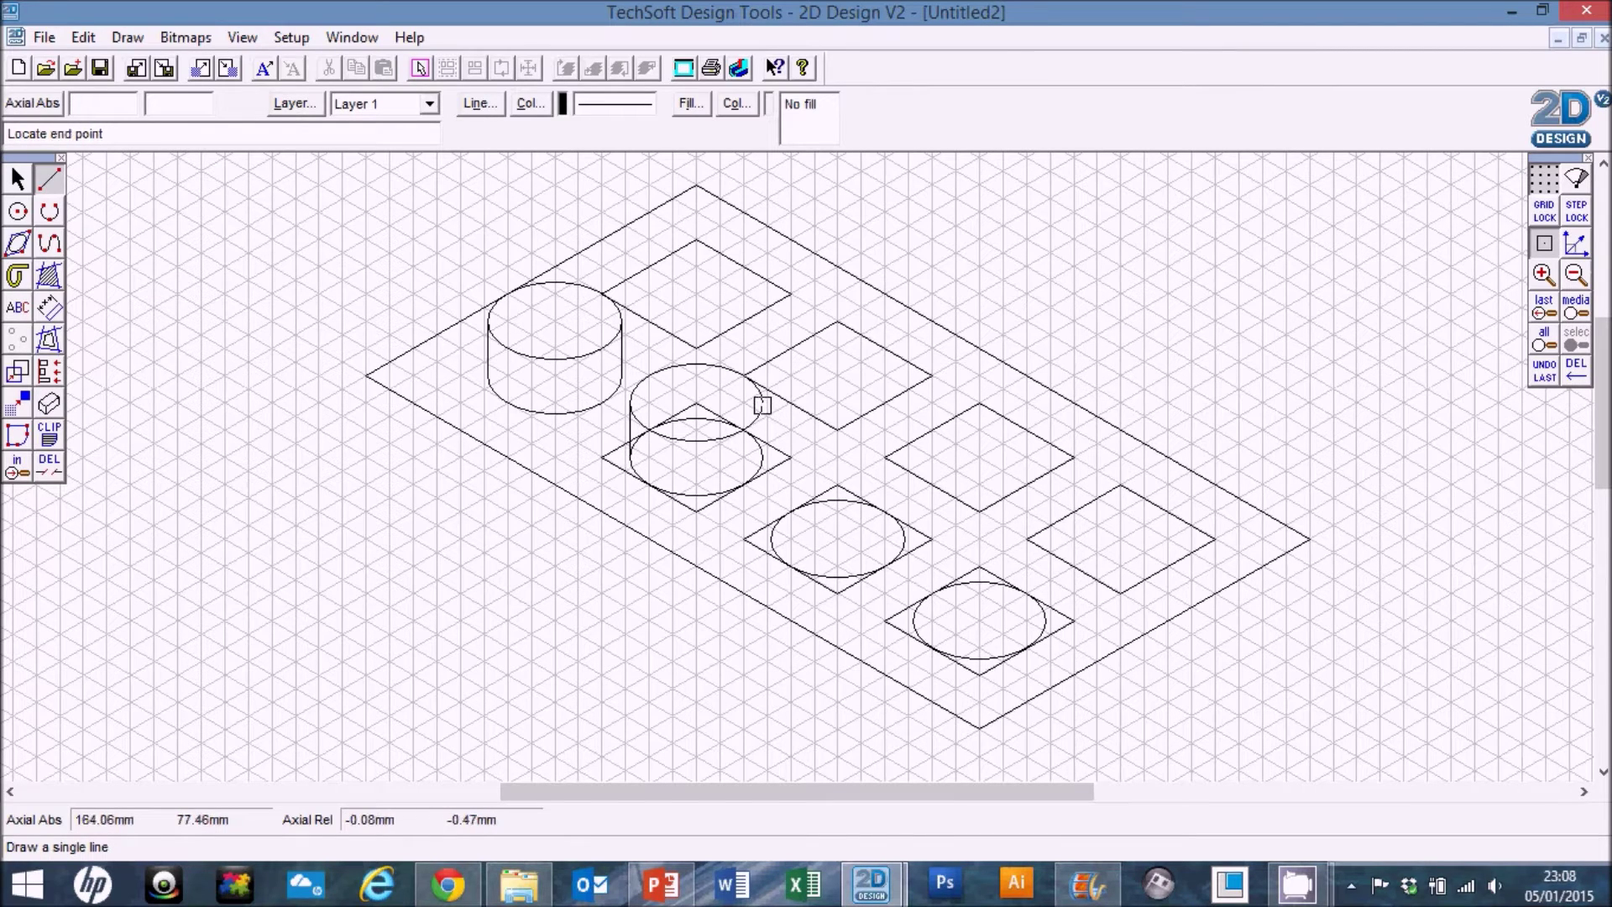
click(762, 458)
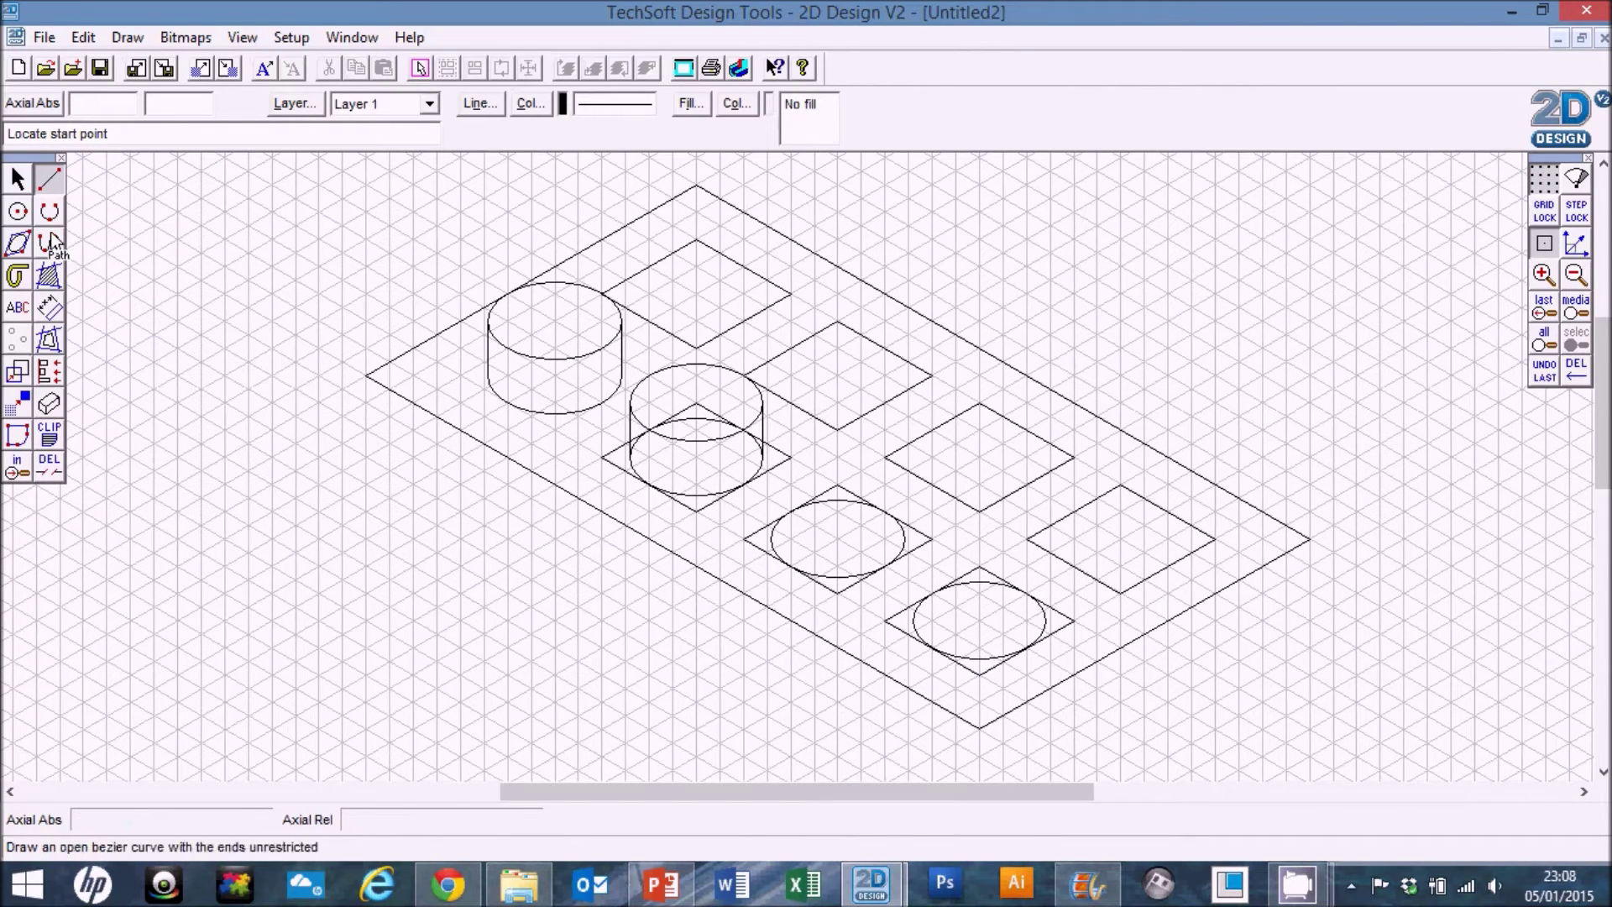
Delete the rhombus beneath the second stud.
click(17, 178)
click(706, 510)
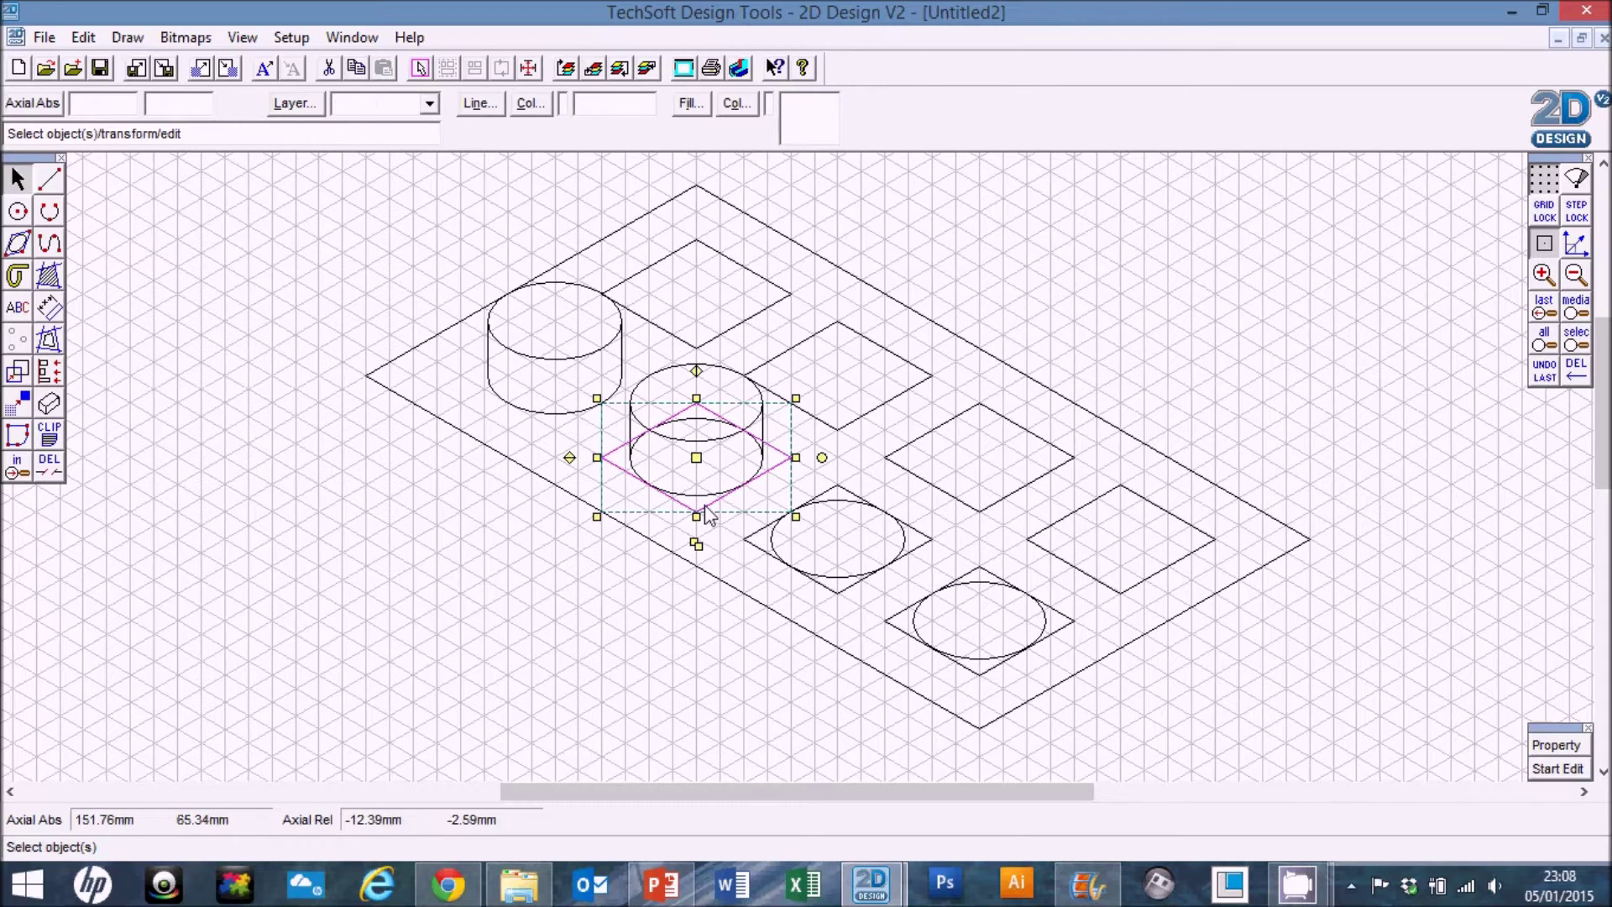
key(Delete)
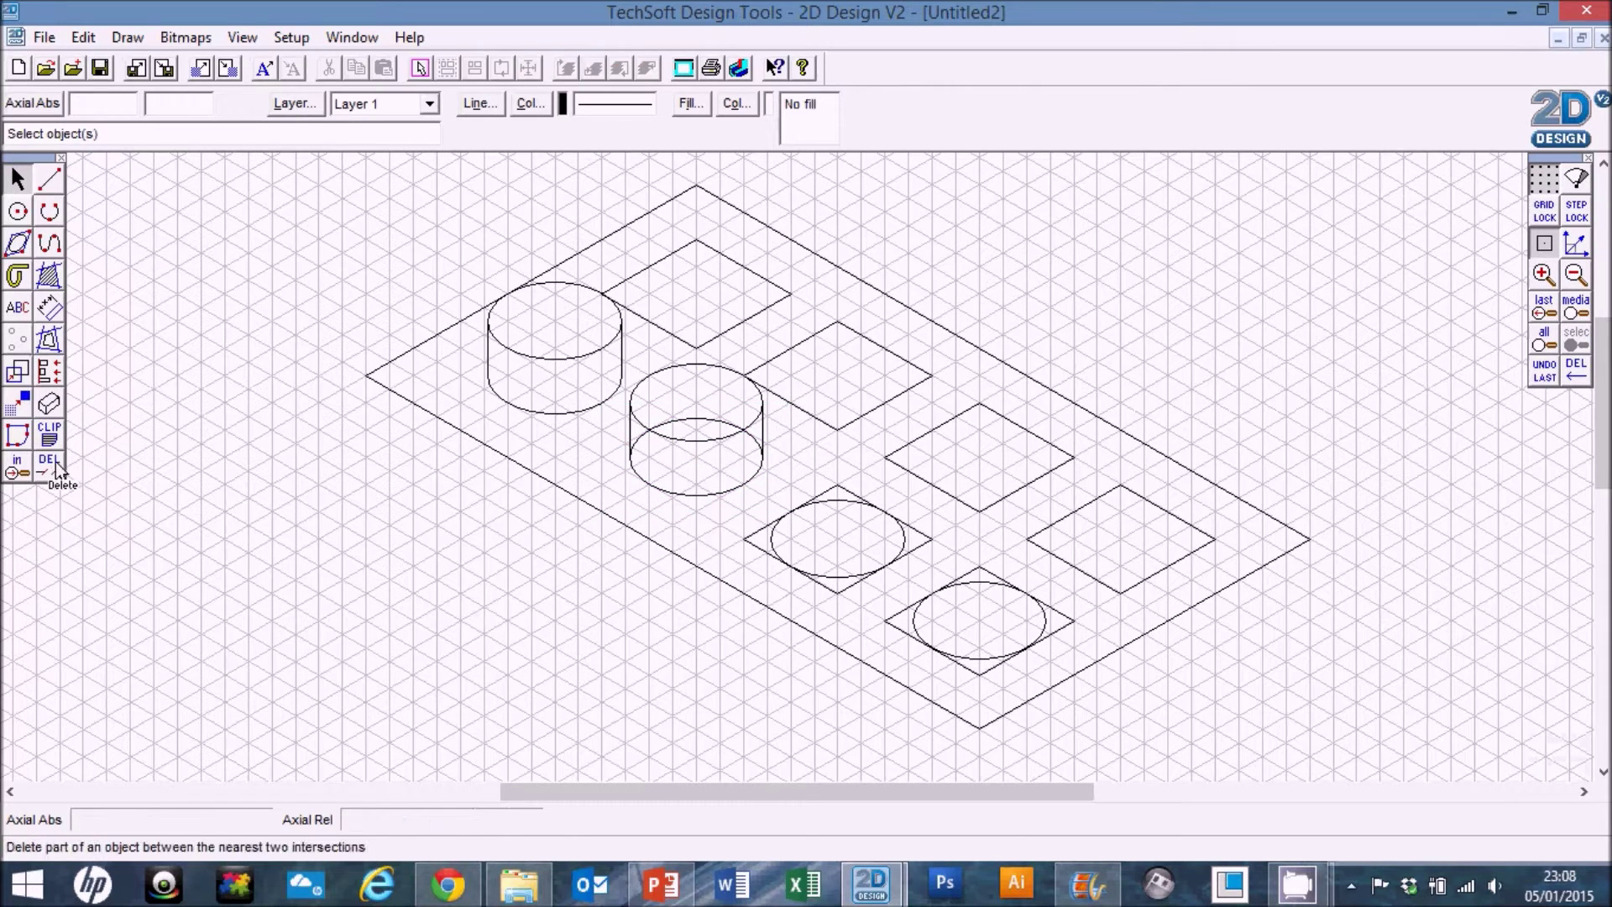
Trim the hidden back arc from the second stud's lower ellipse with partial delete.
click(49, 466)
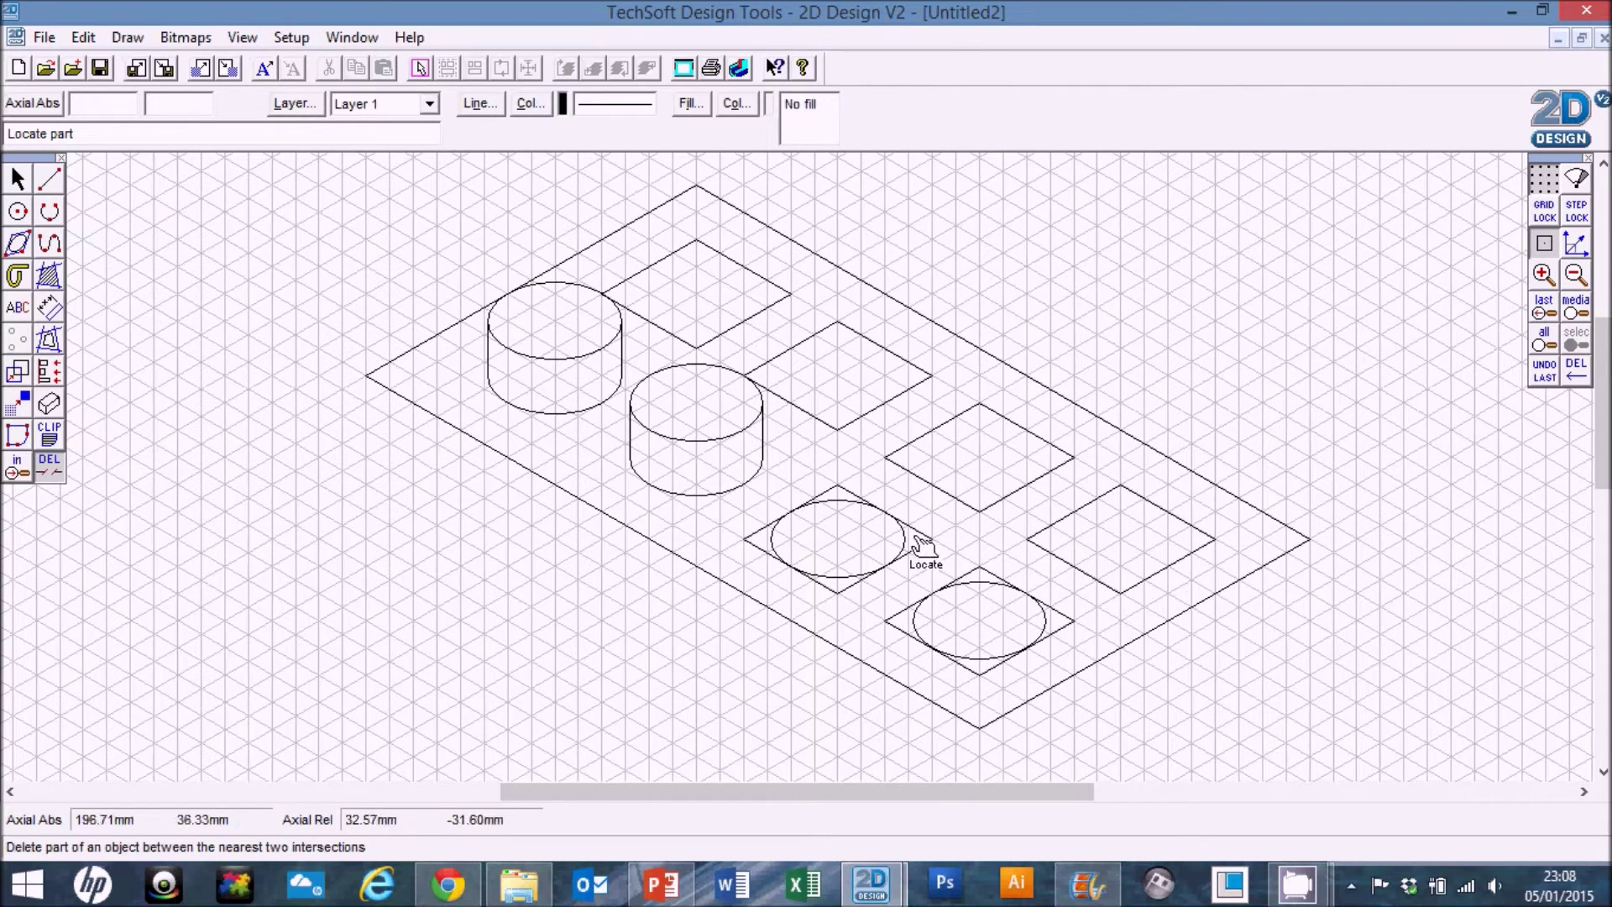
click(16, 178)
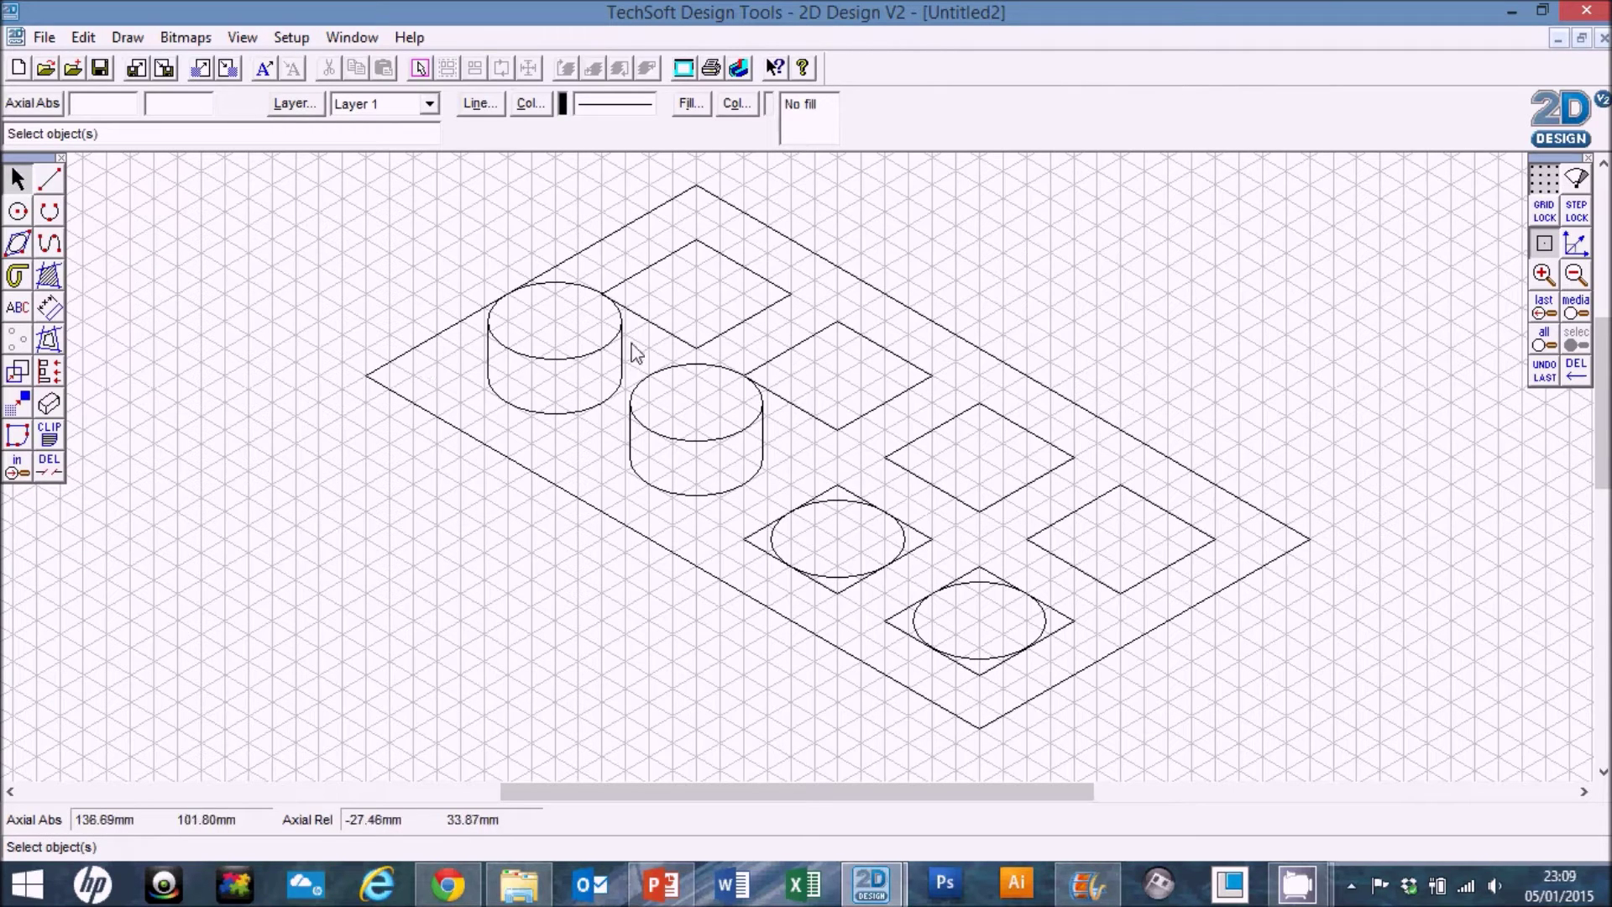
Delete the second stud cylinder, the lower-left circle and the lower rhombuses with their remaining circle.
drag(638, 367, 809, 514)
key(Delete)
drag(734, 451, 966, 603)
key(Delete)
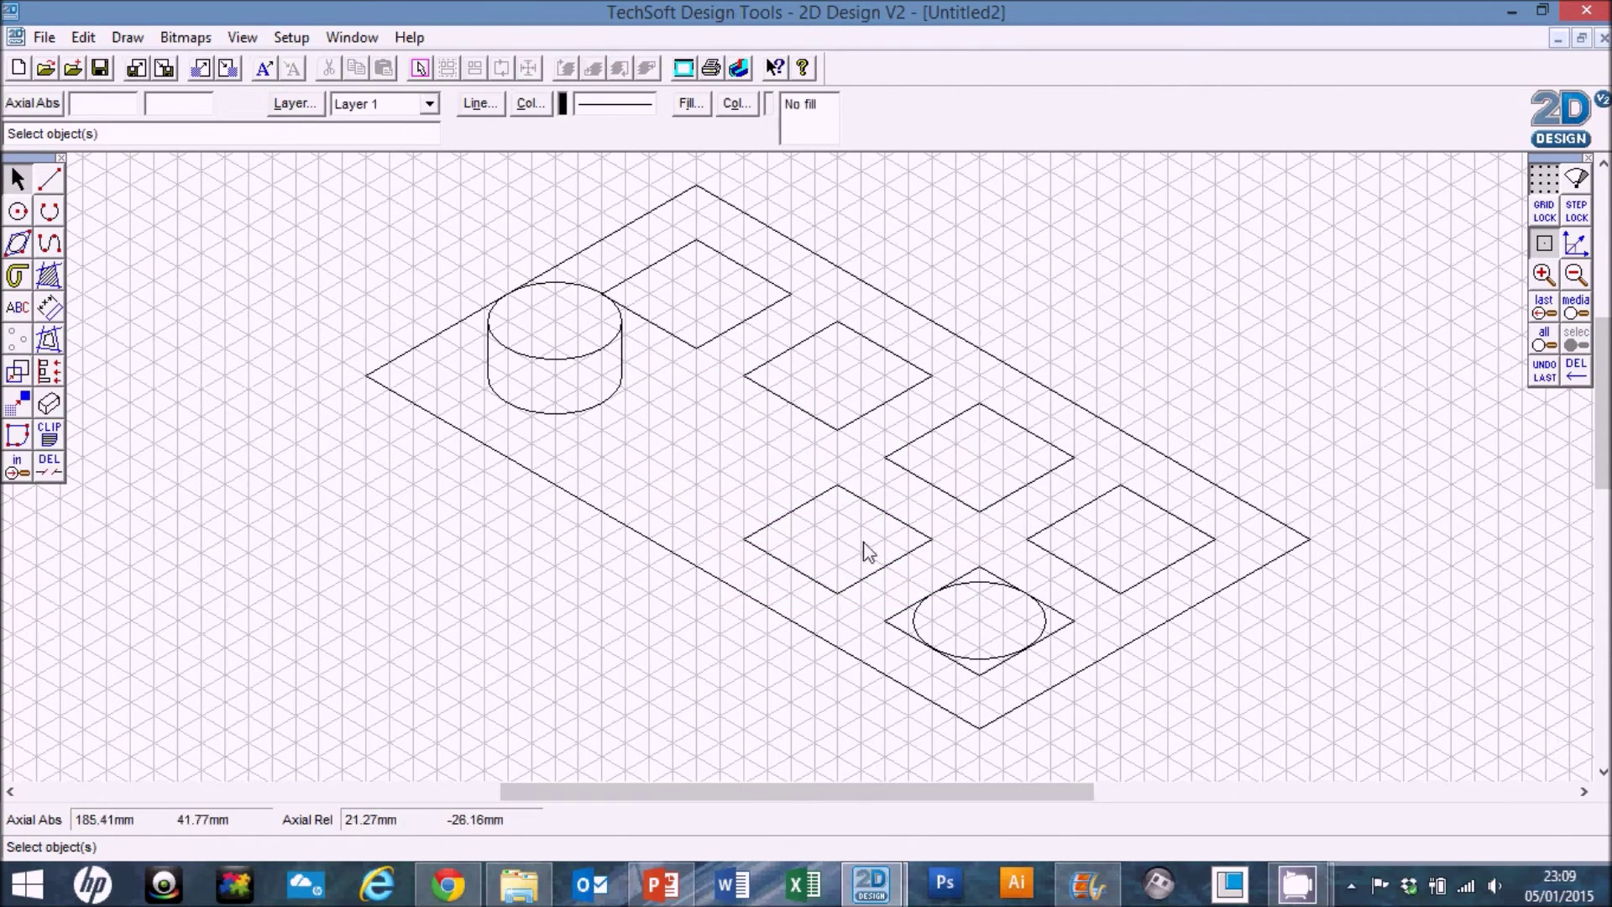
drag(1266, 452, 811, 688)
key(Delete)
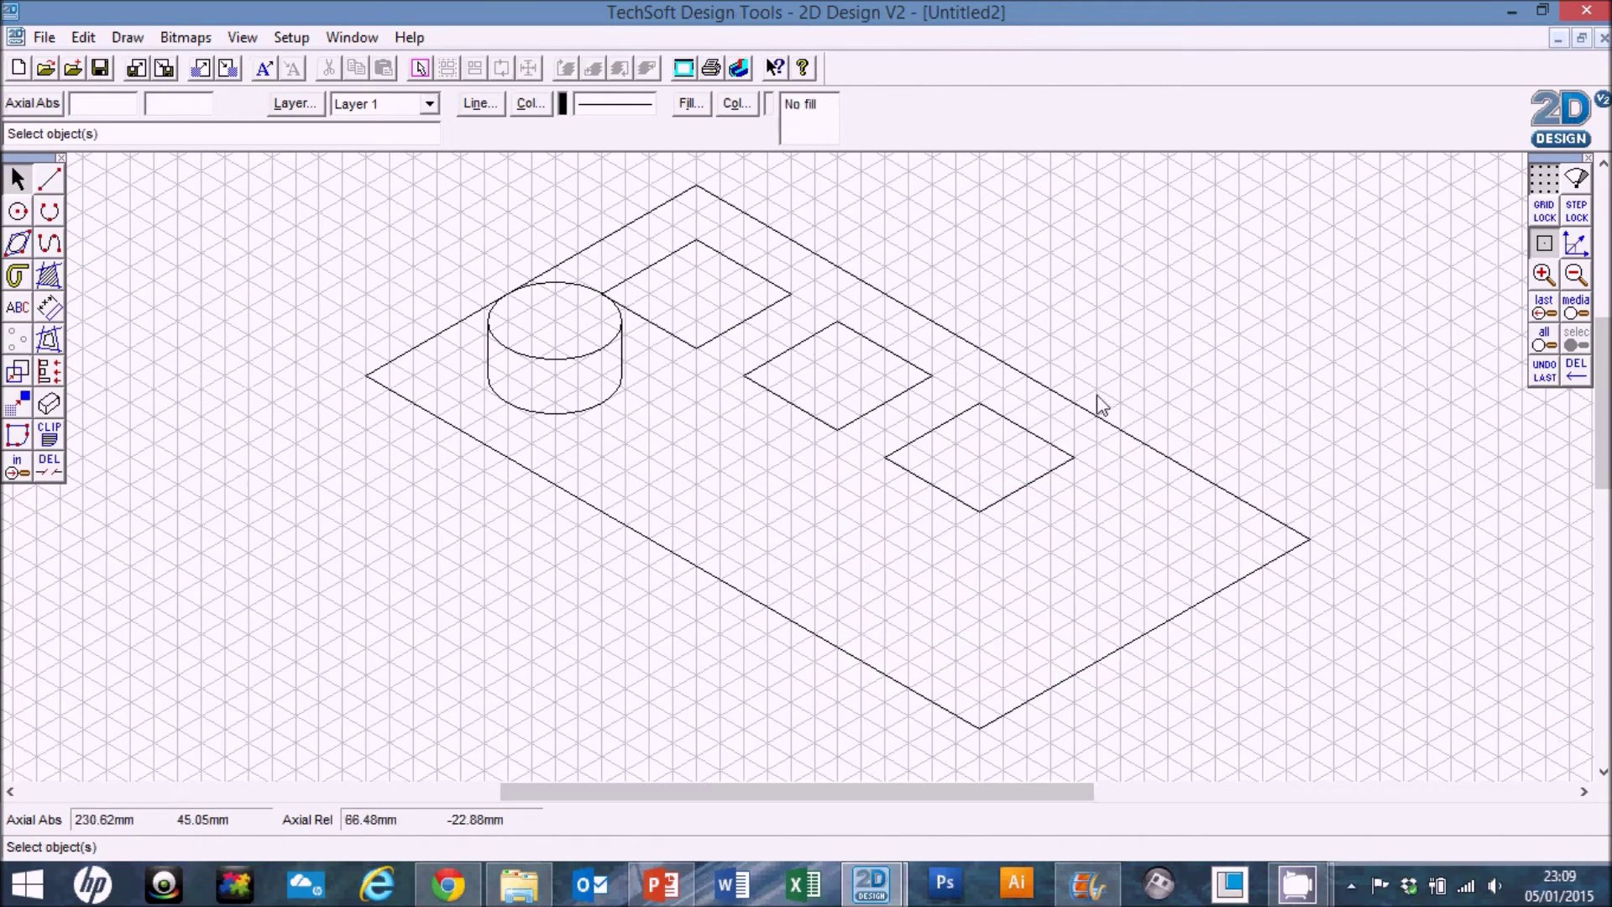
Delete the middle, right and top rhombuses, then select the first stud cylinder.
drag(1163, 259, 719, 520)
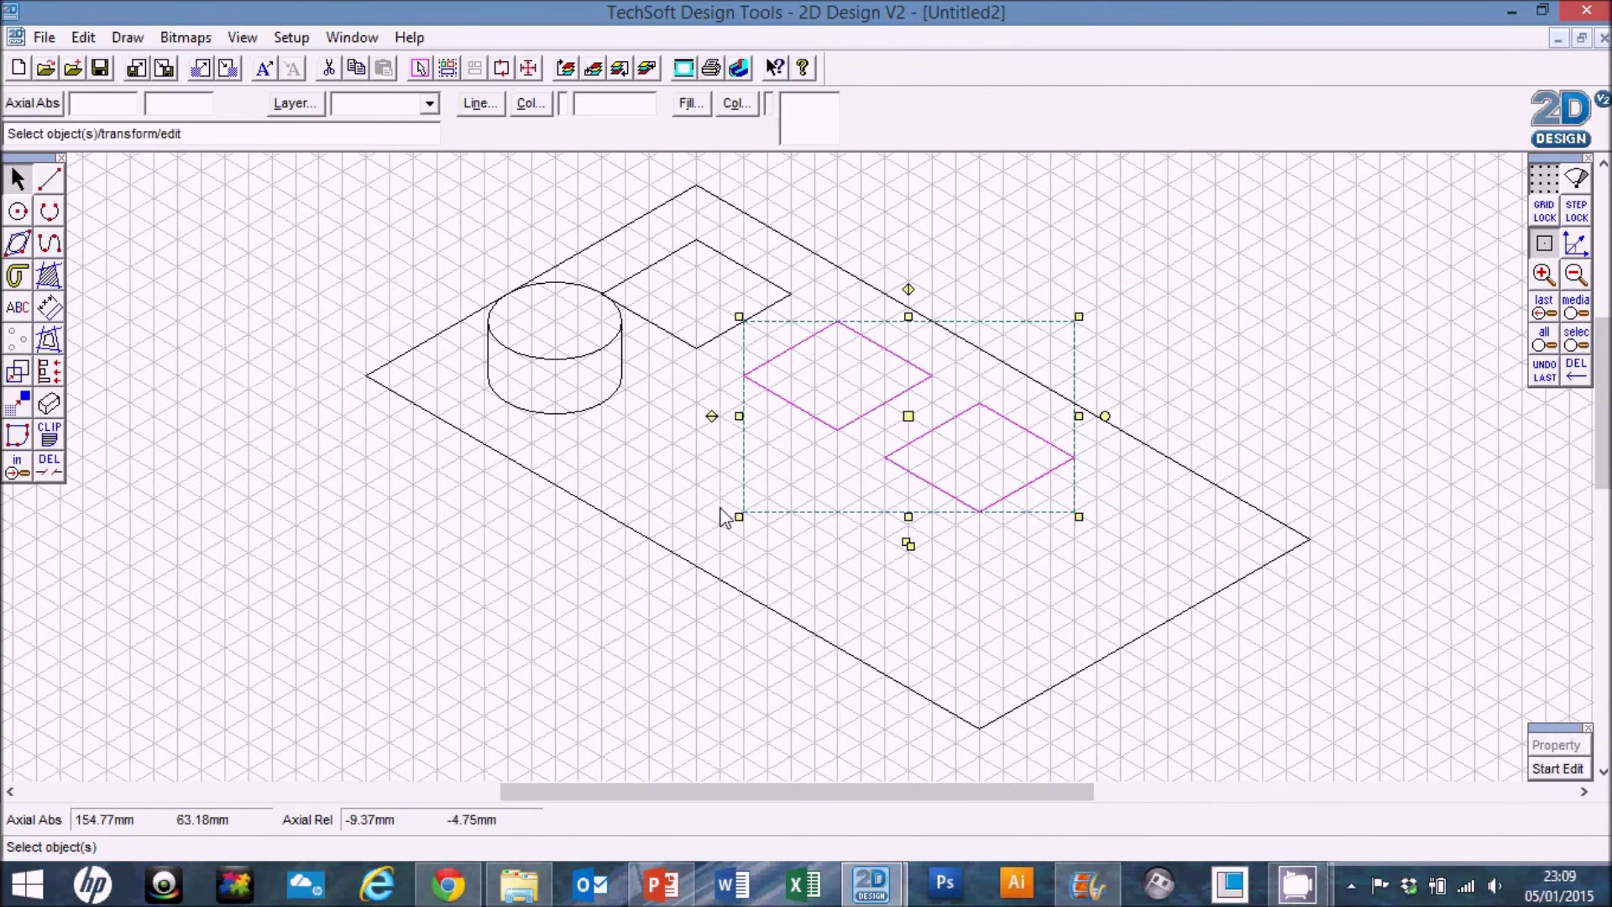
key(Delete)
click(771, 282)
key(Delete)
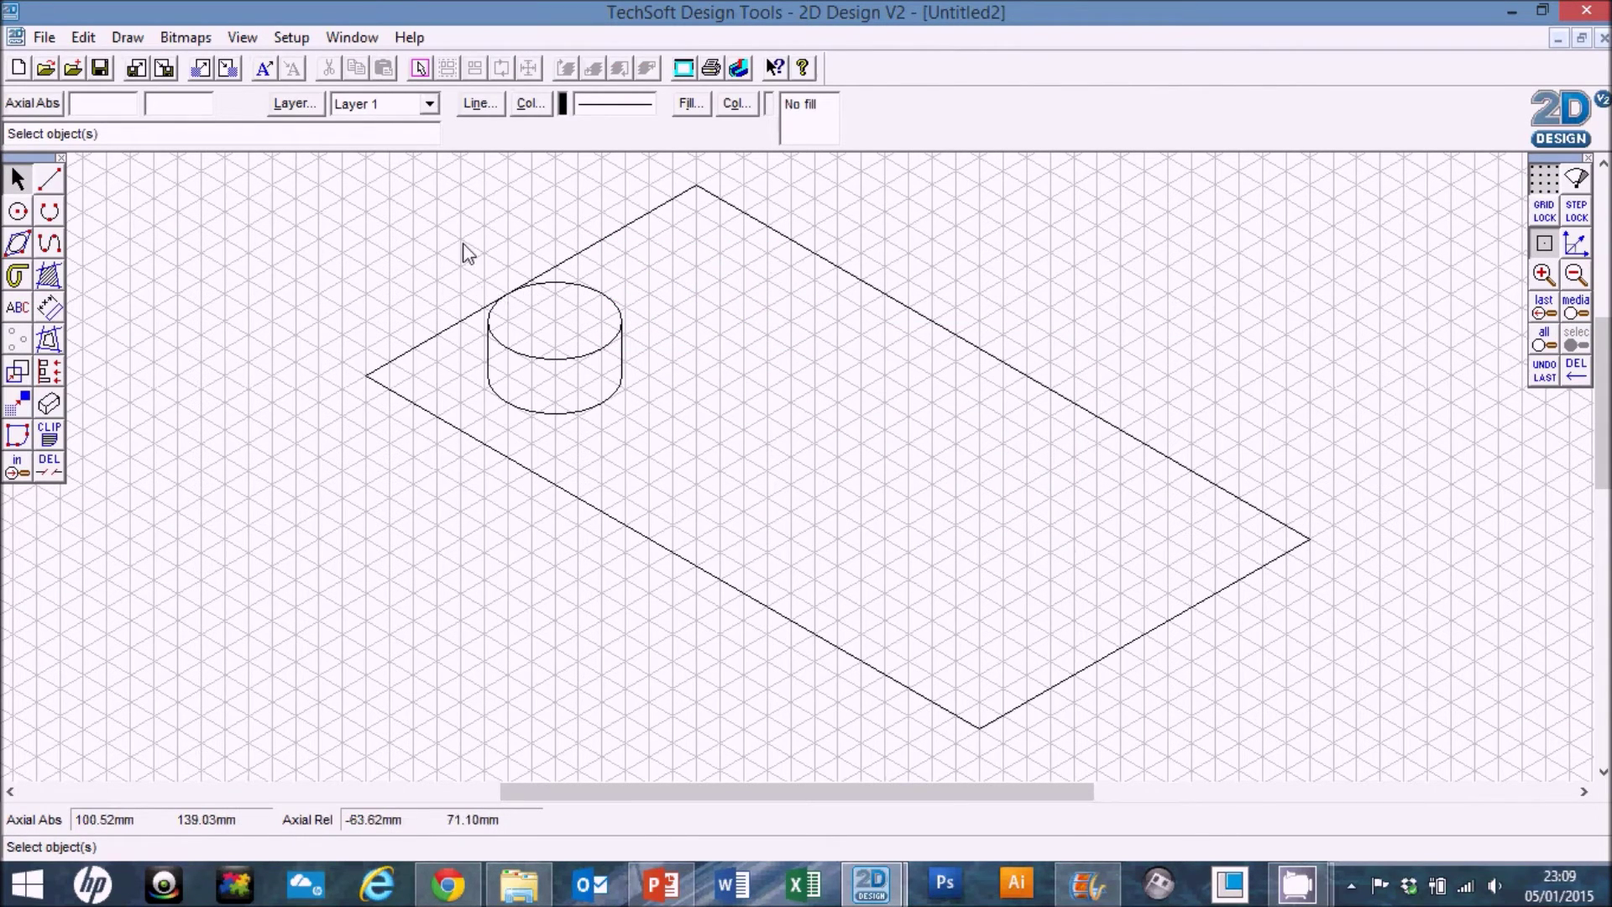
drag(449, 247, 663, 434)
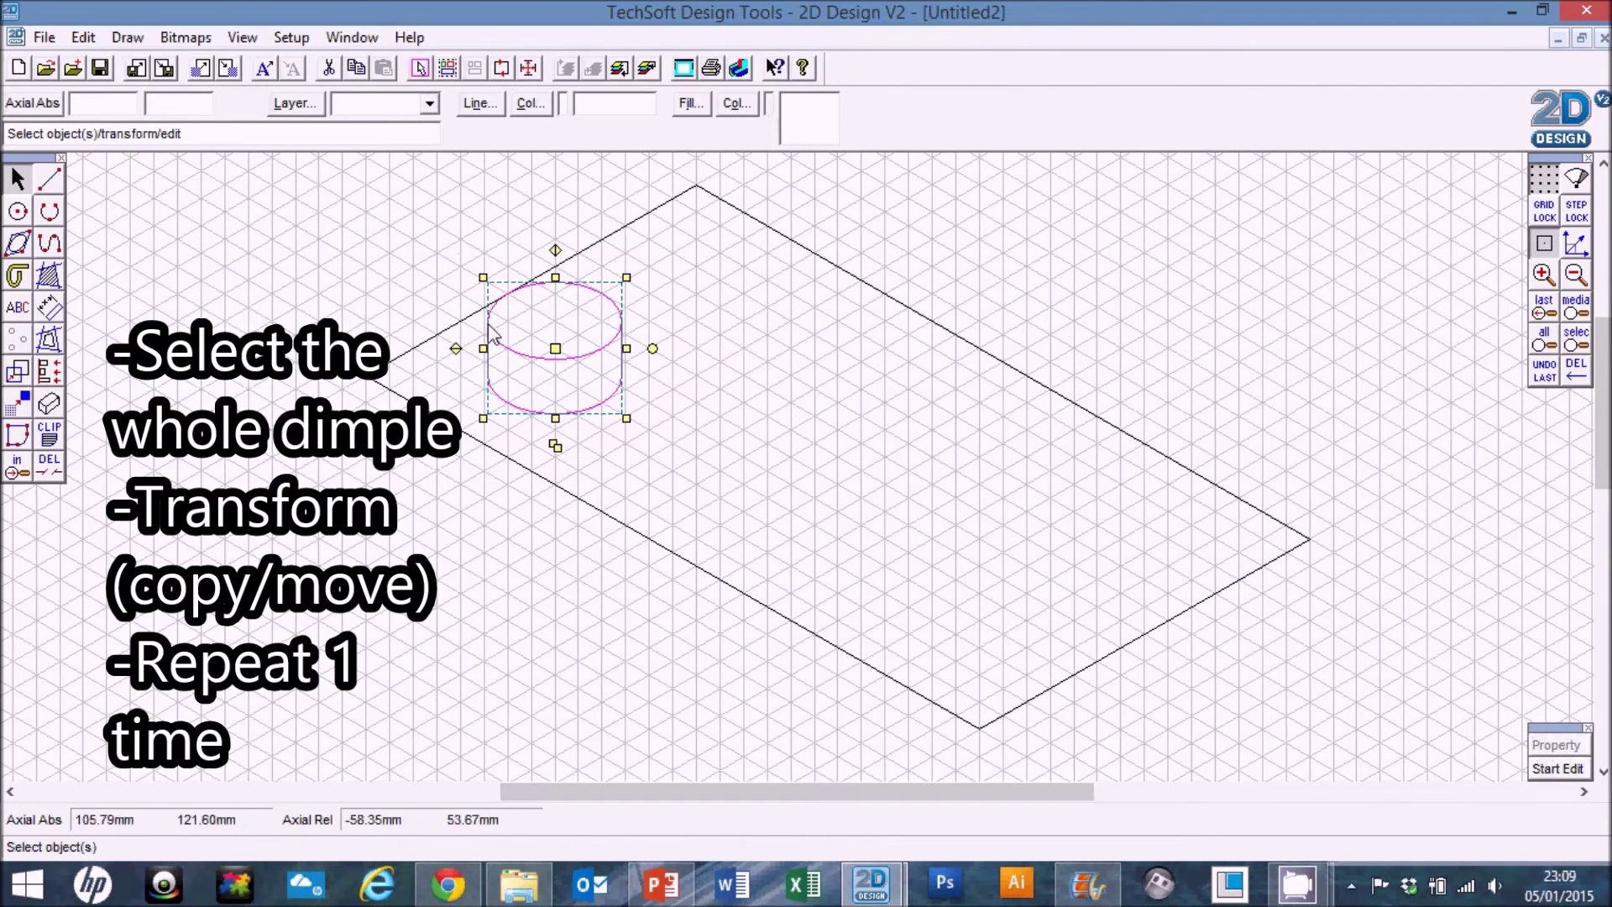
Copy the stud once (Repeat 1), 30 mm up-right from its centre.
click(17, 374)
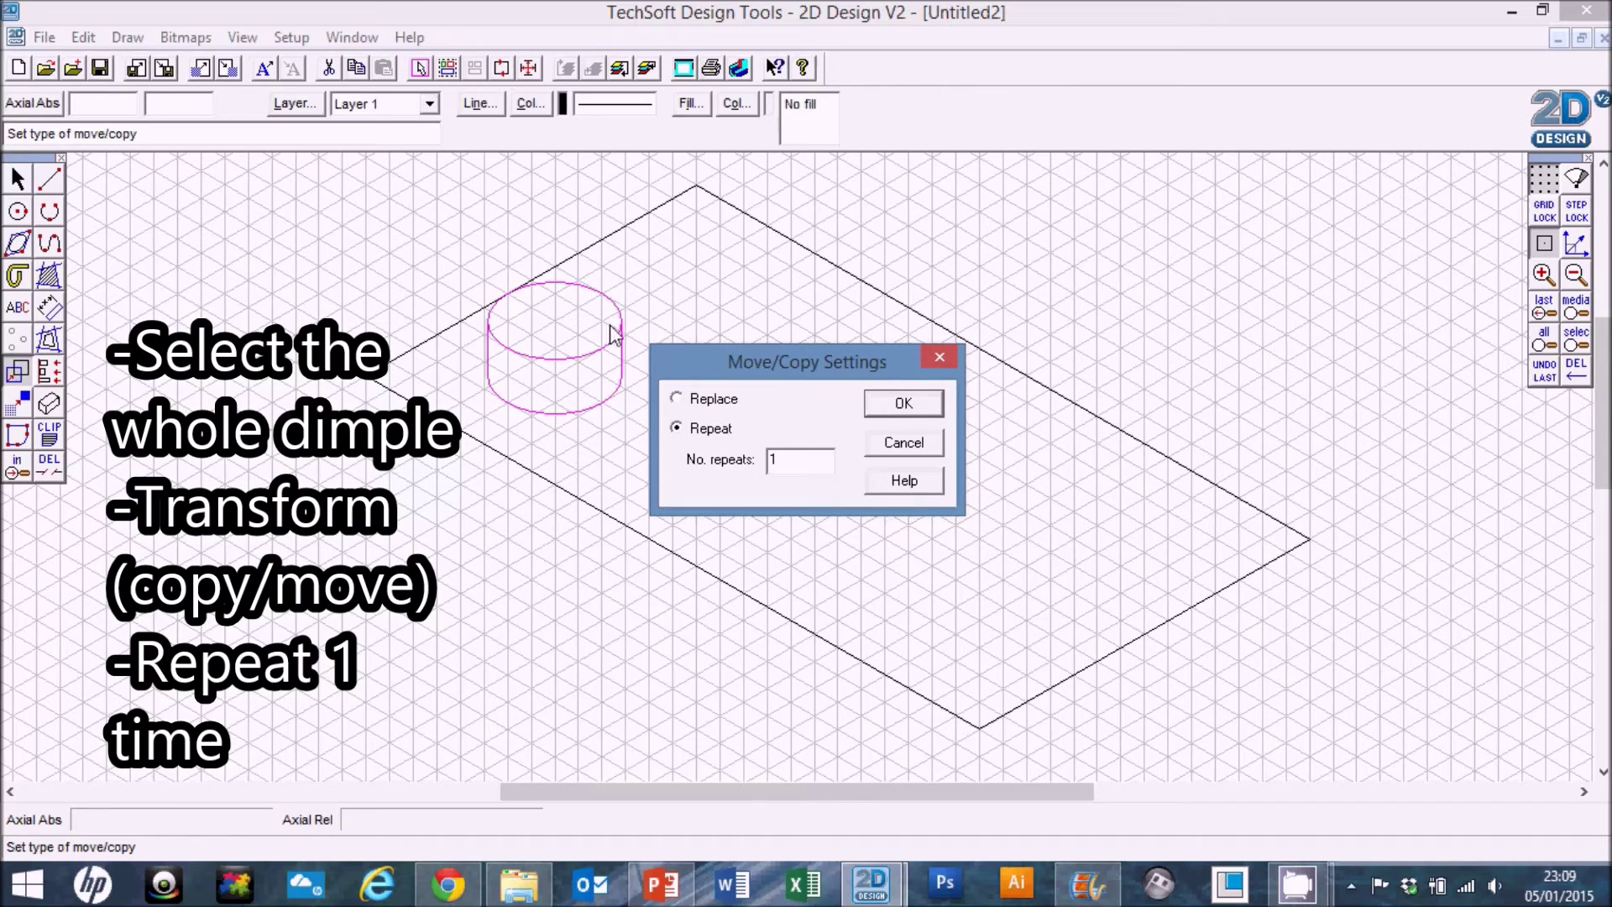
click(902, 407)
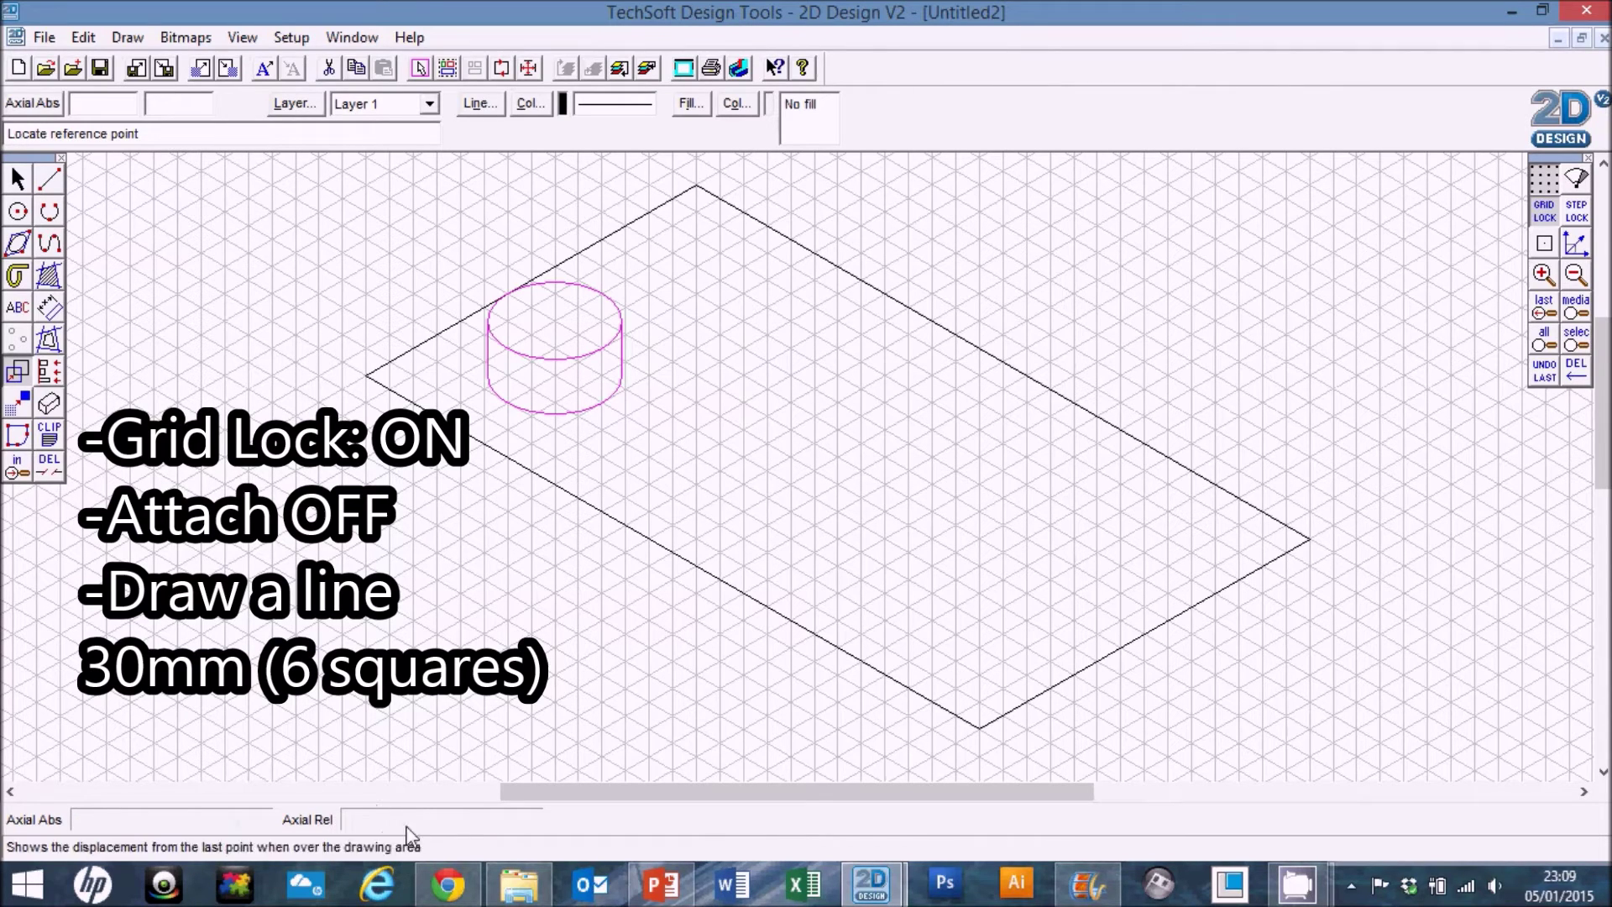
click(578, 333)
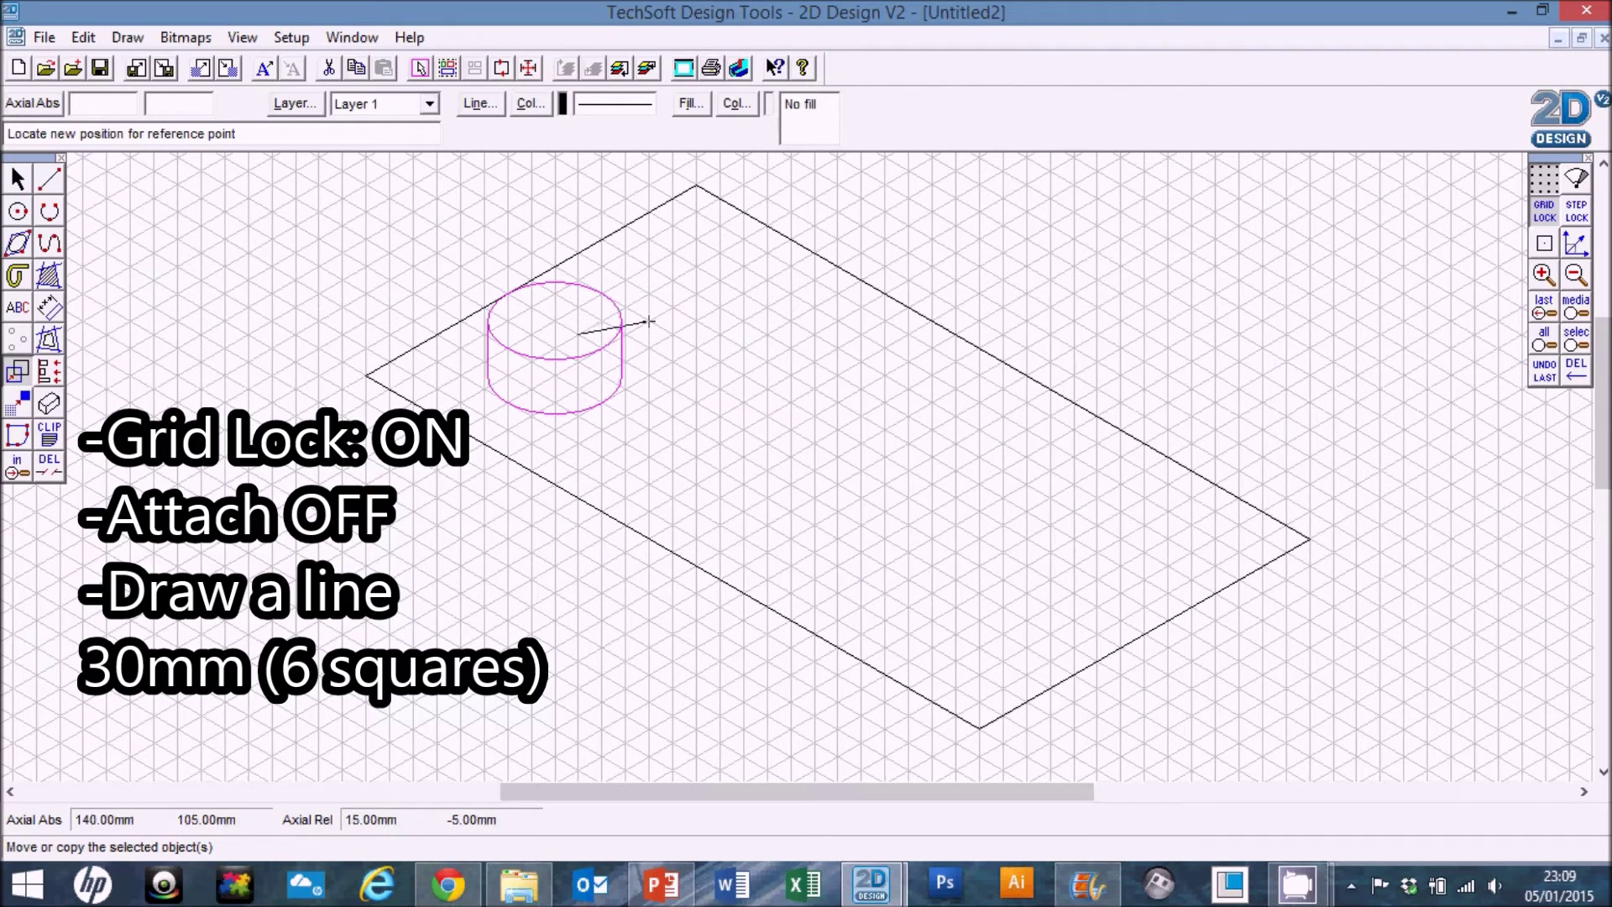
click(720, 253)
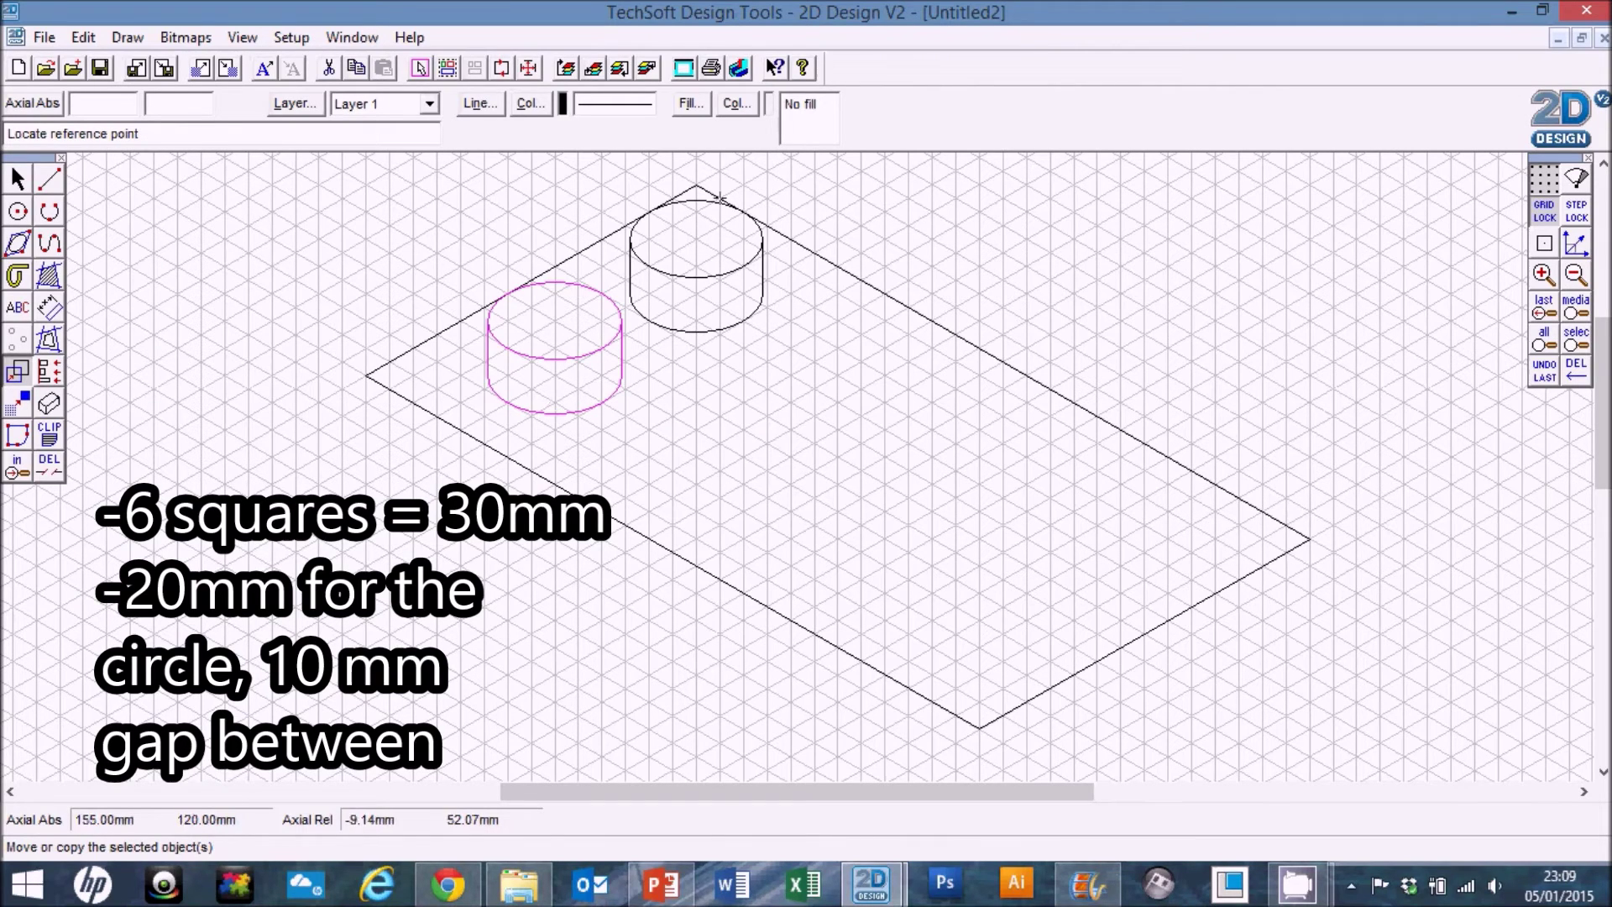
Select both stud cylinders together.
click(18, 179)
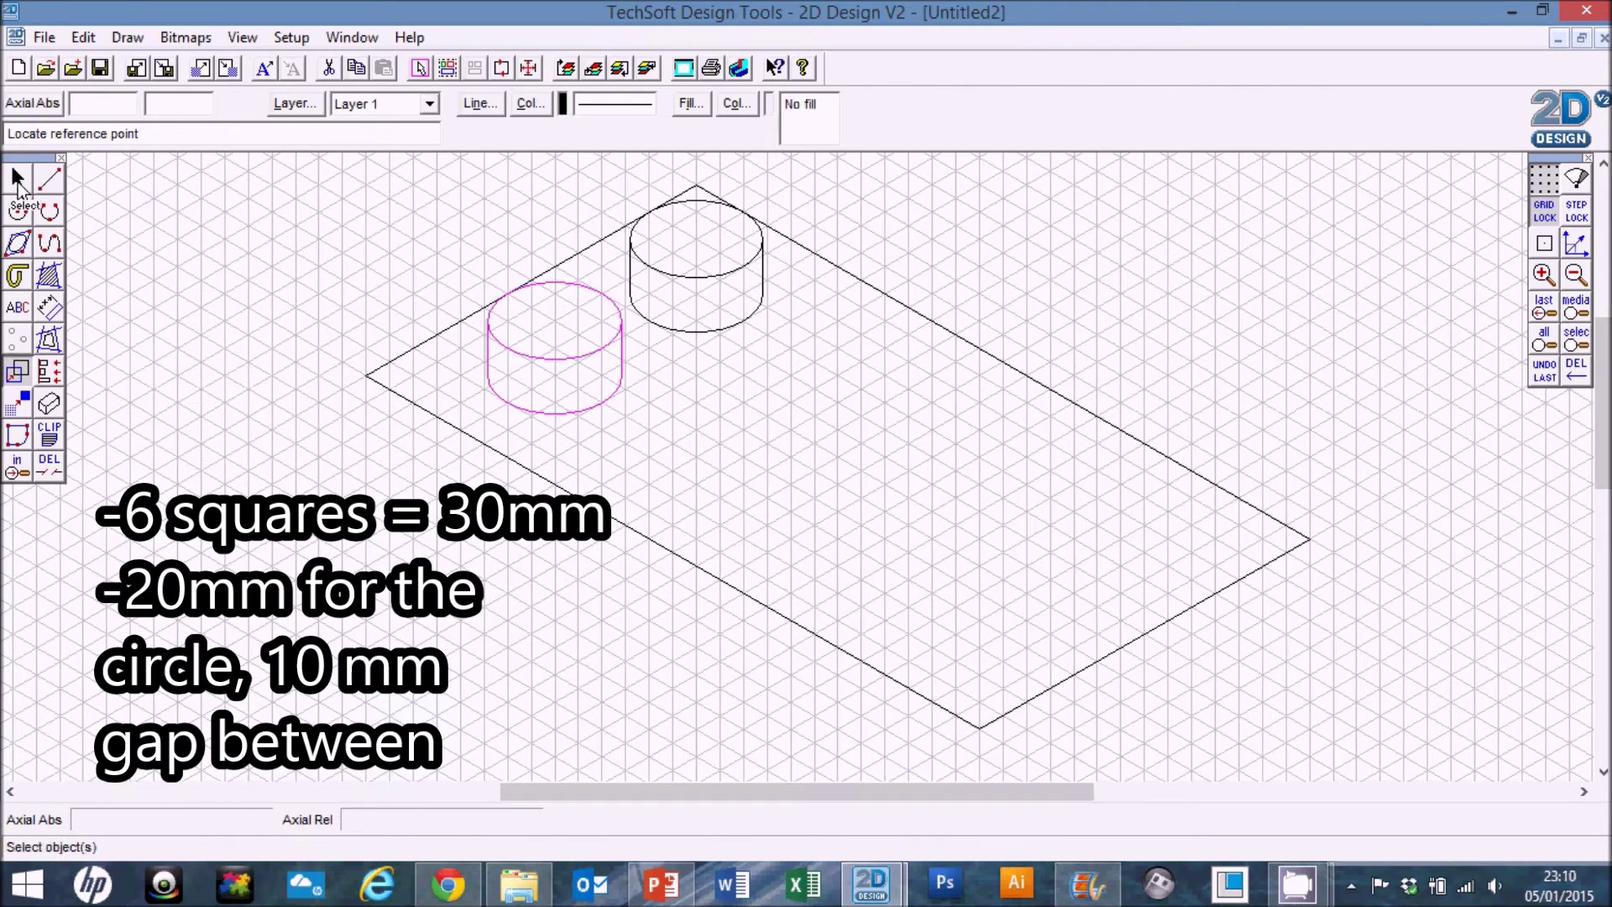
click(870, 194)
drag(805, 181, 467, 445)
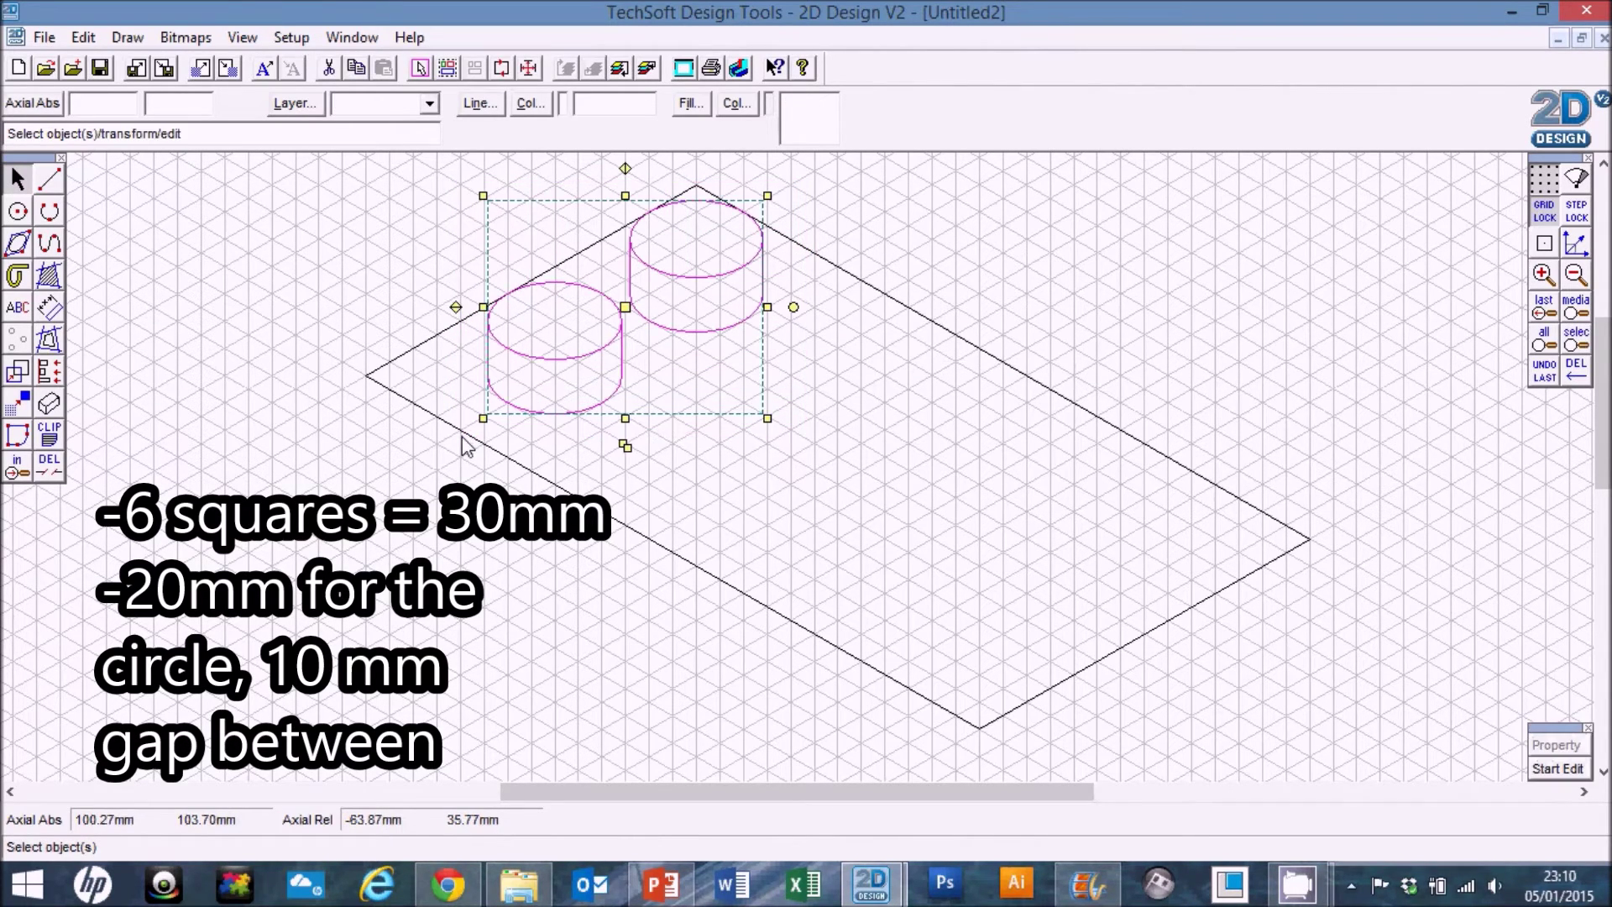
Copy the two-stud pair with Repeat 3, spaced 30 mm down-right, making eight studs.
click(19, 379)
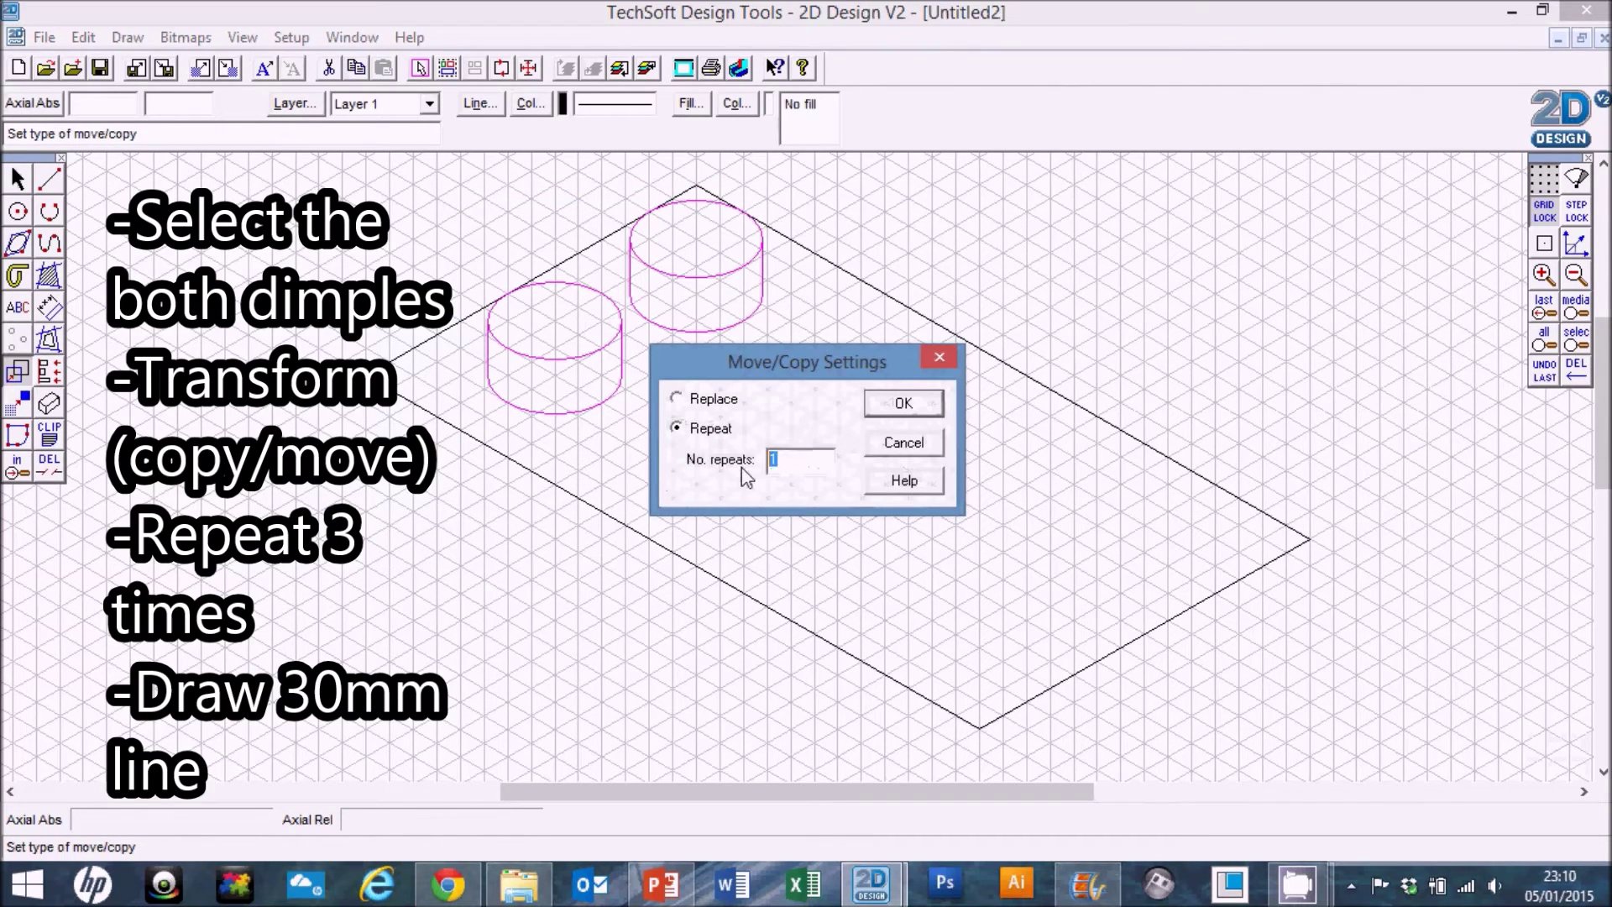
click(905, 404)
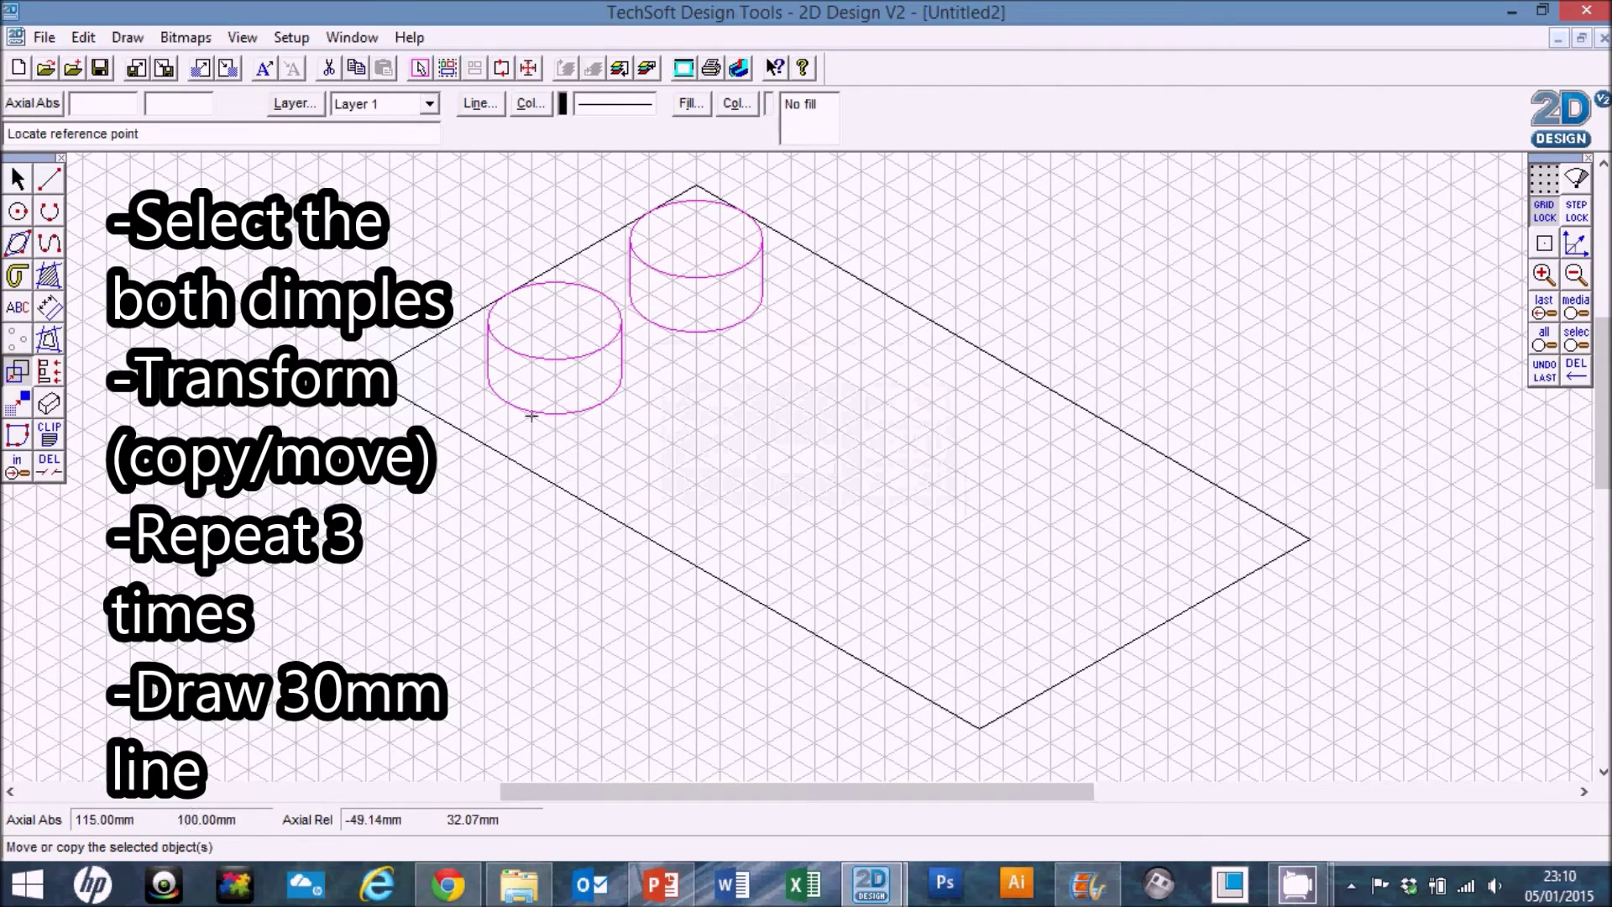
click(531, 415)
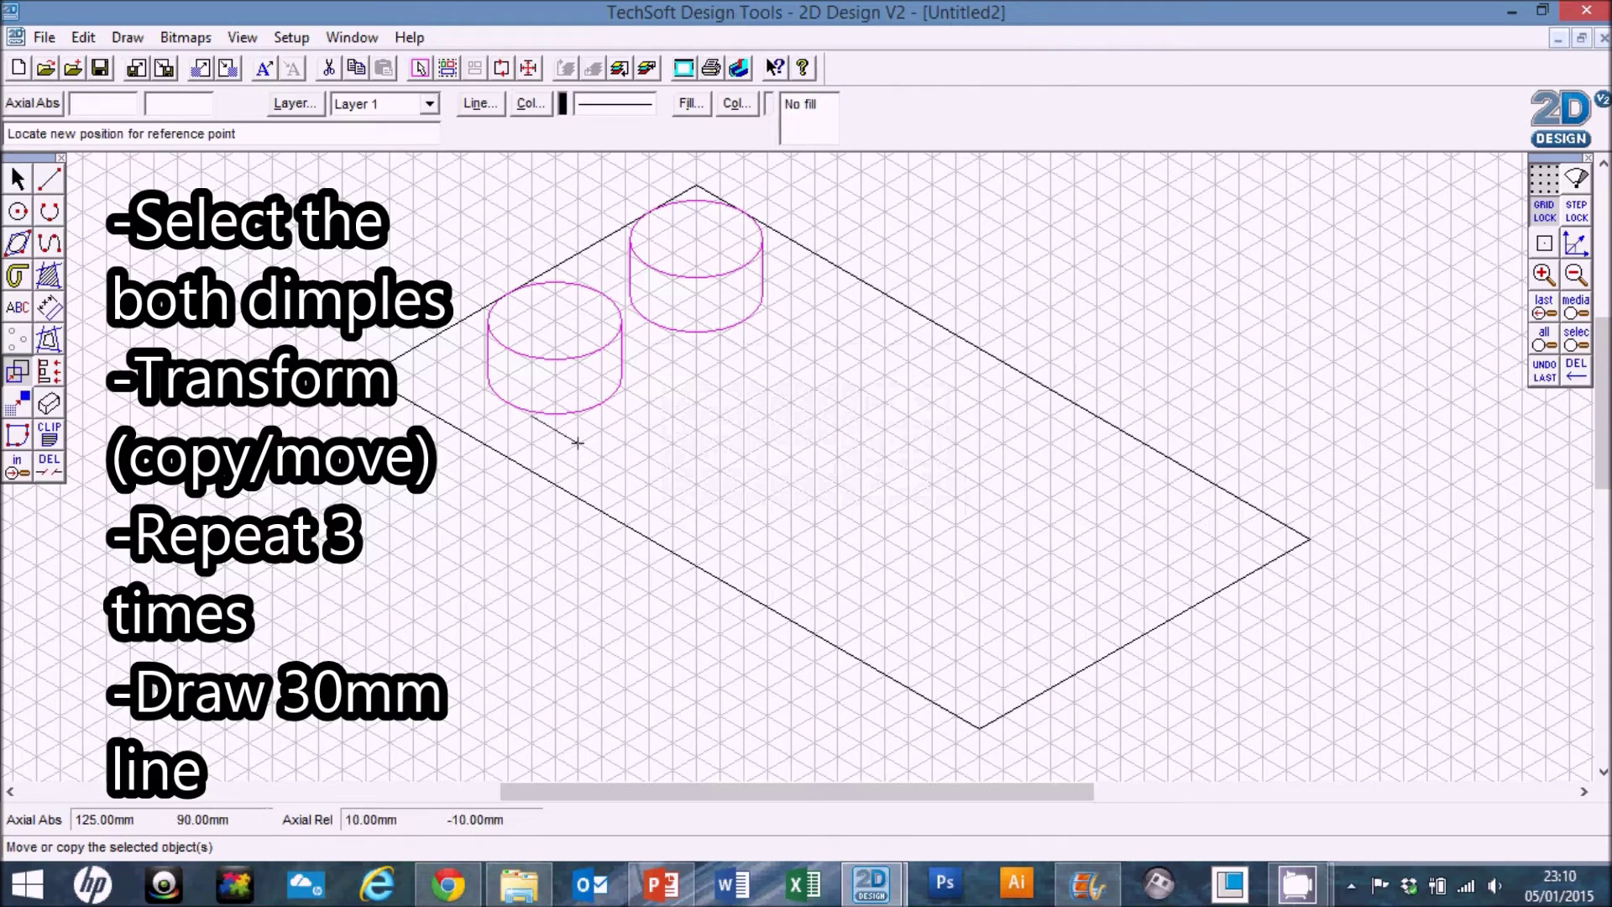
click(671, 497)
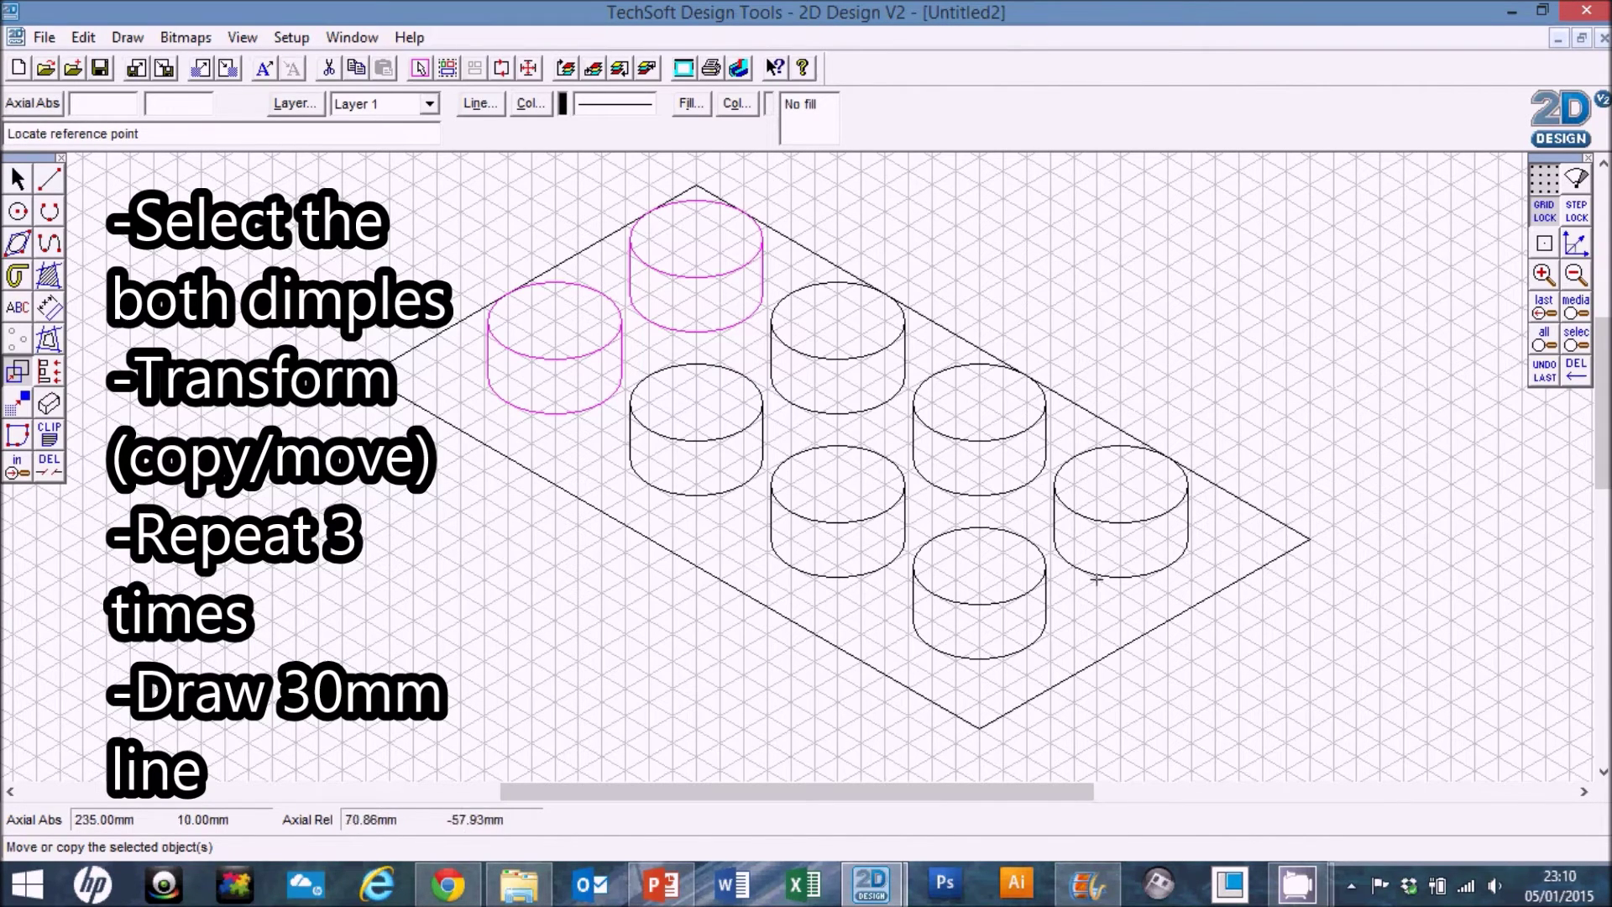
click(20, 187)
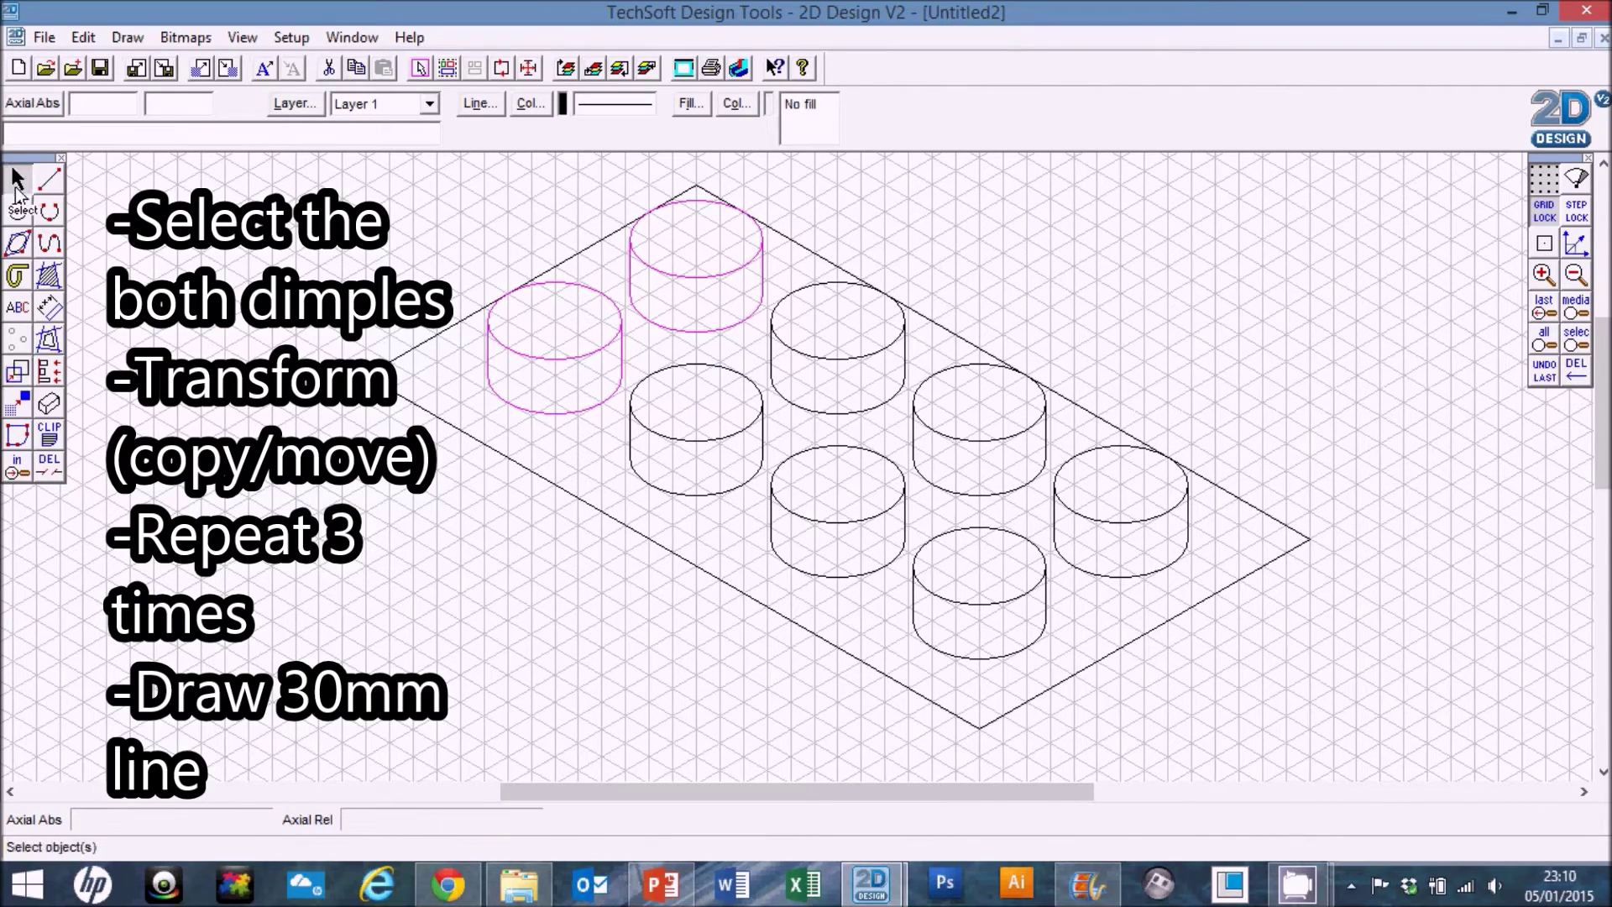
Zoom out and draw the brick's right vertical edge and bottom right edge.
click(49, 178)
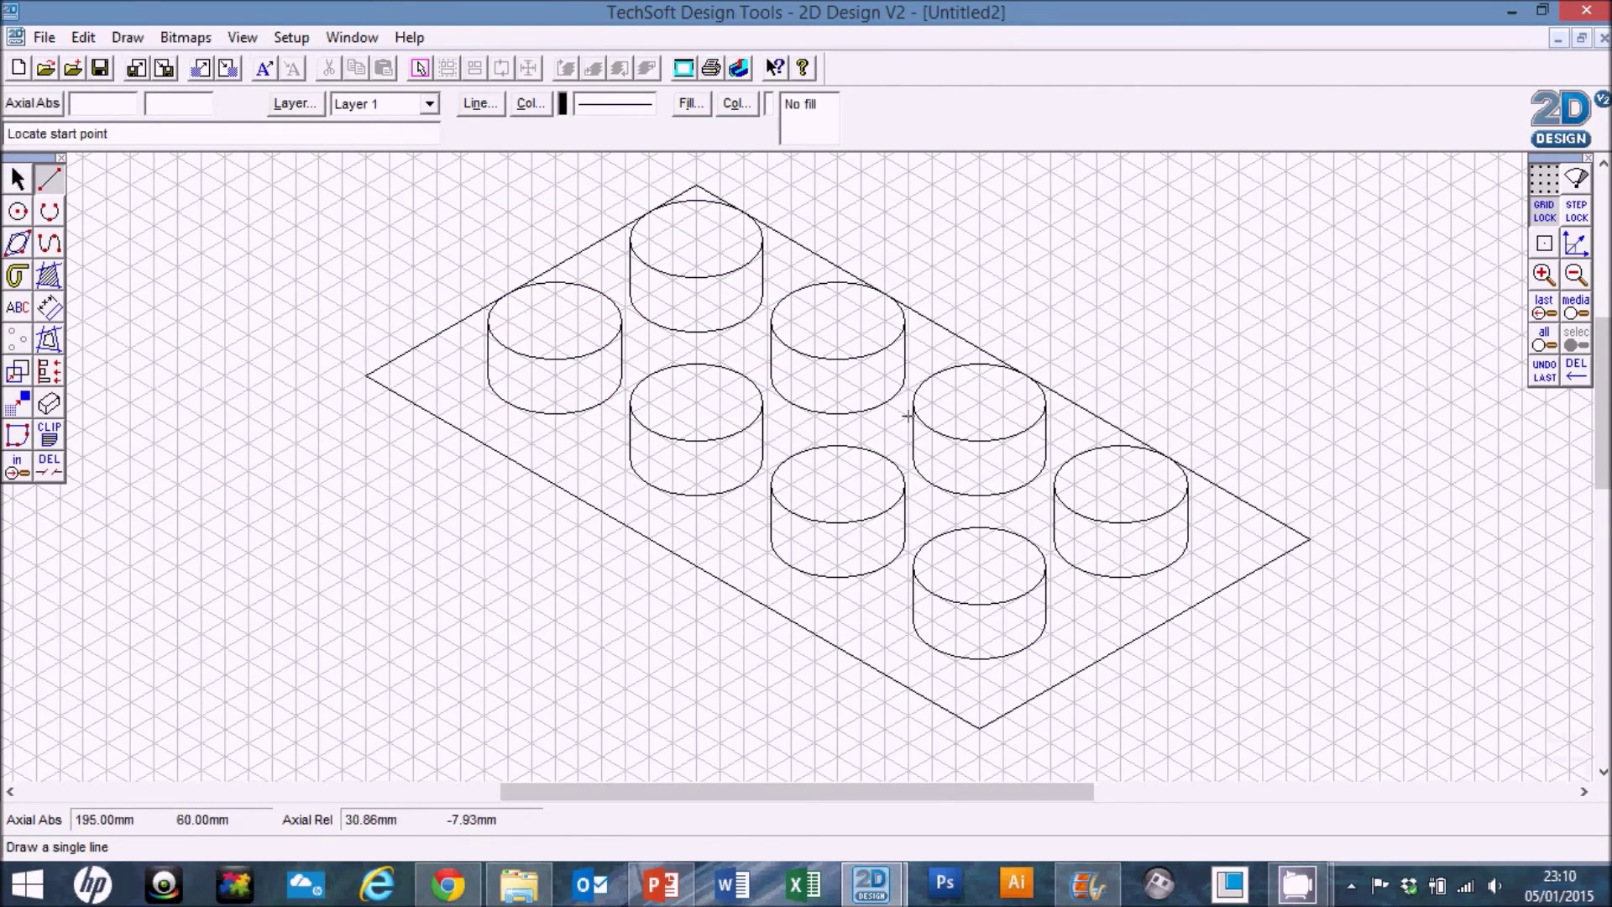
click(1575, 275)
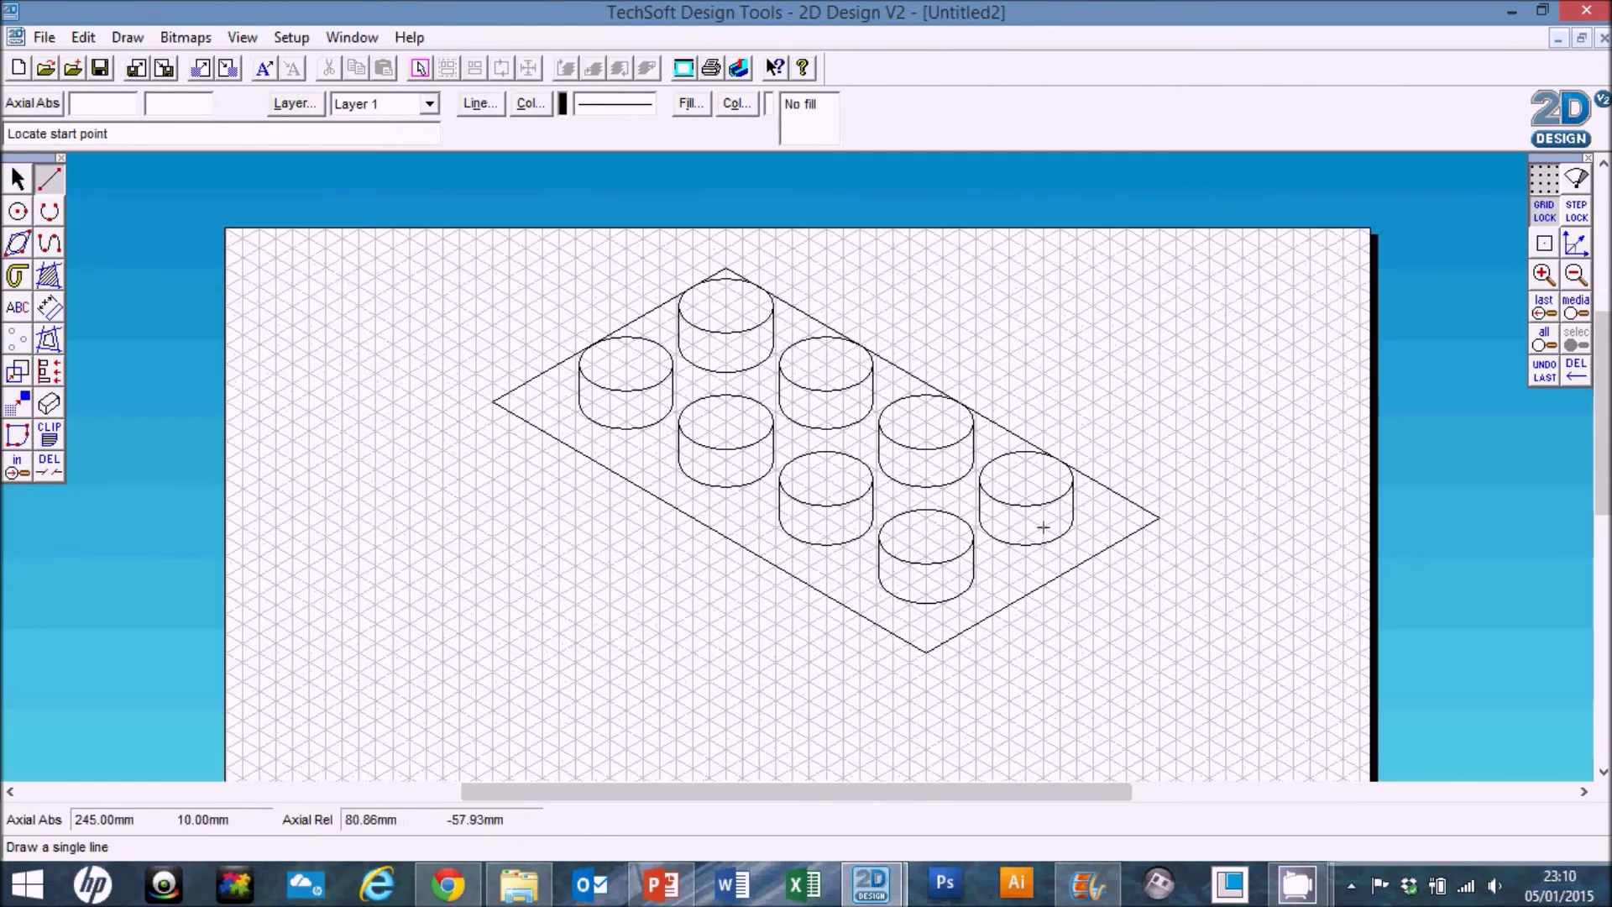
scroll(1108, 515, down, 3)
click(1159, 280)
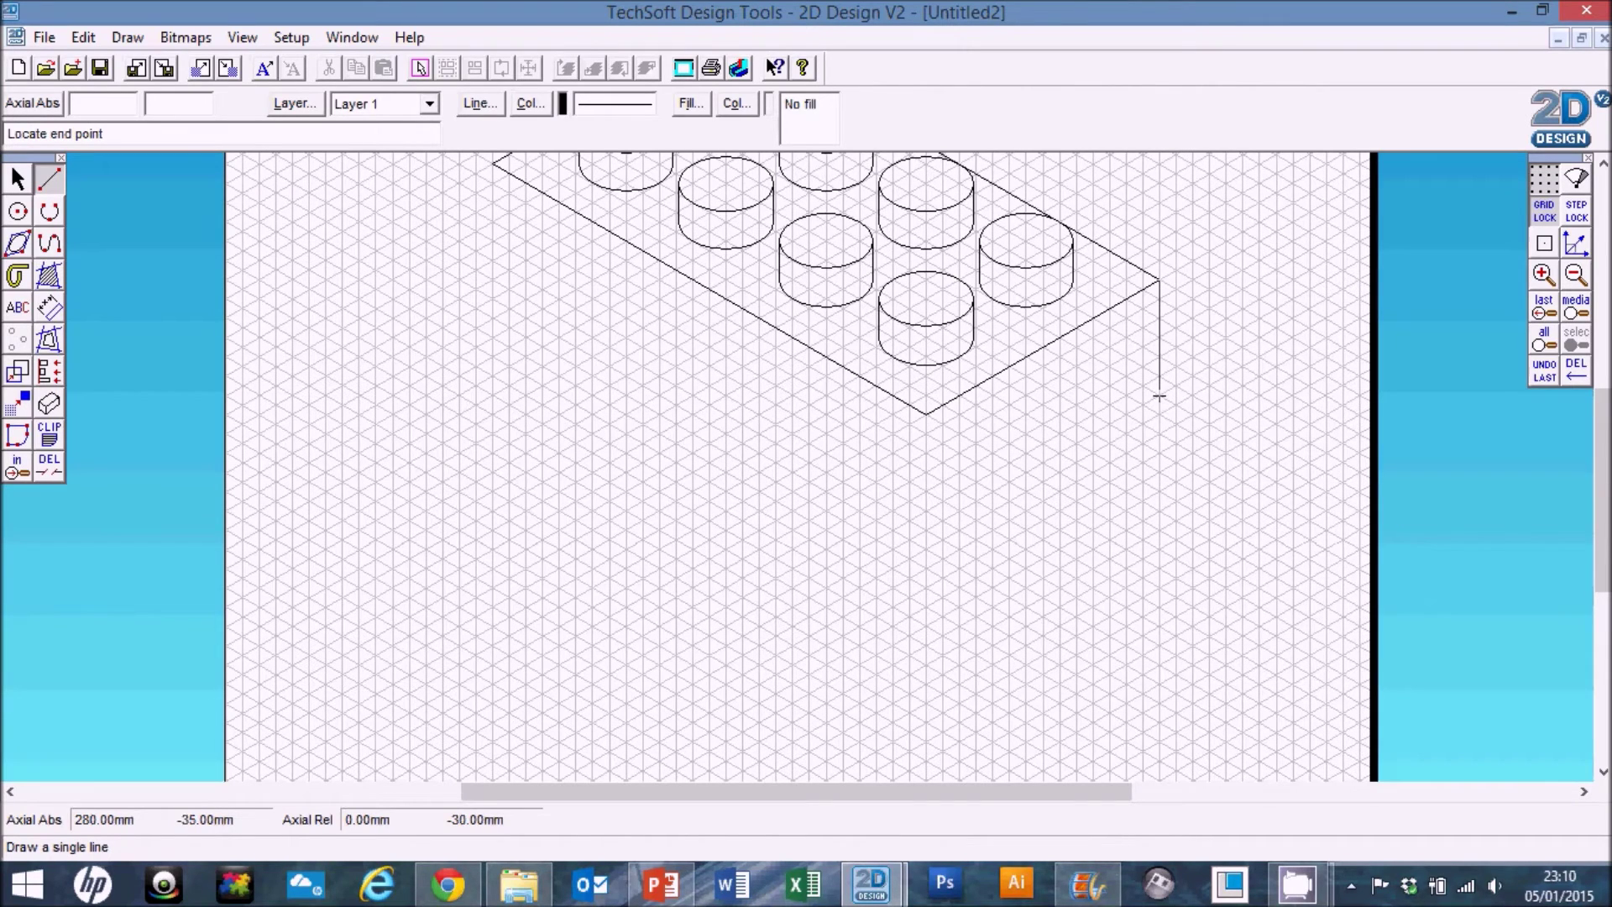
click(1159, 395)
click(1159, 395)
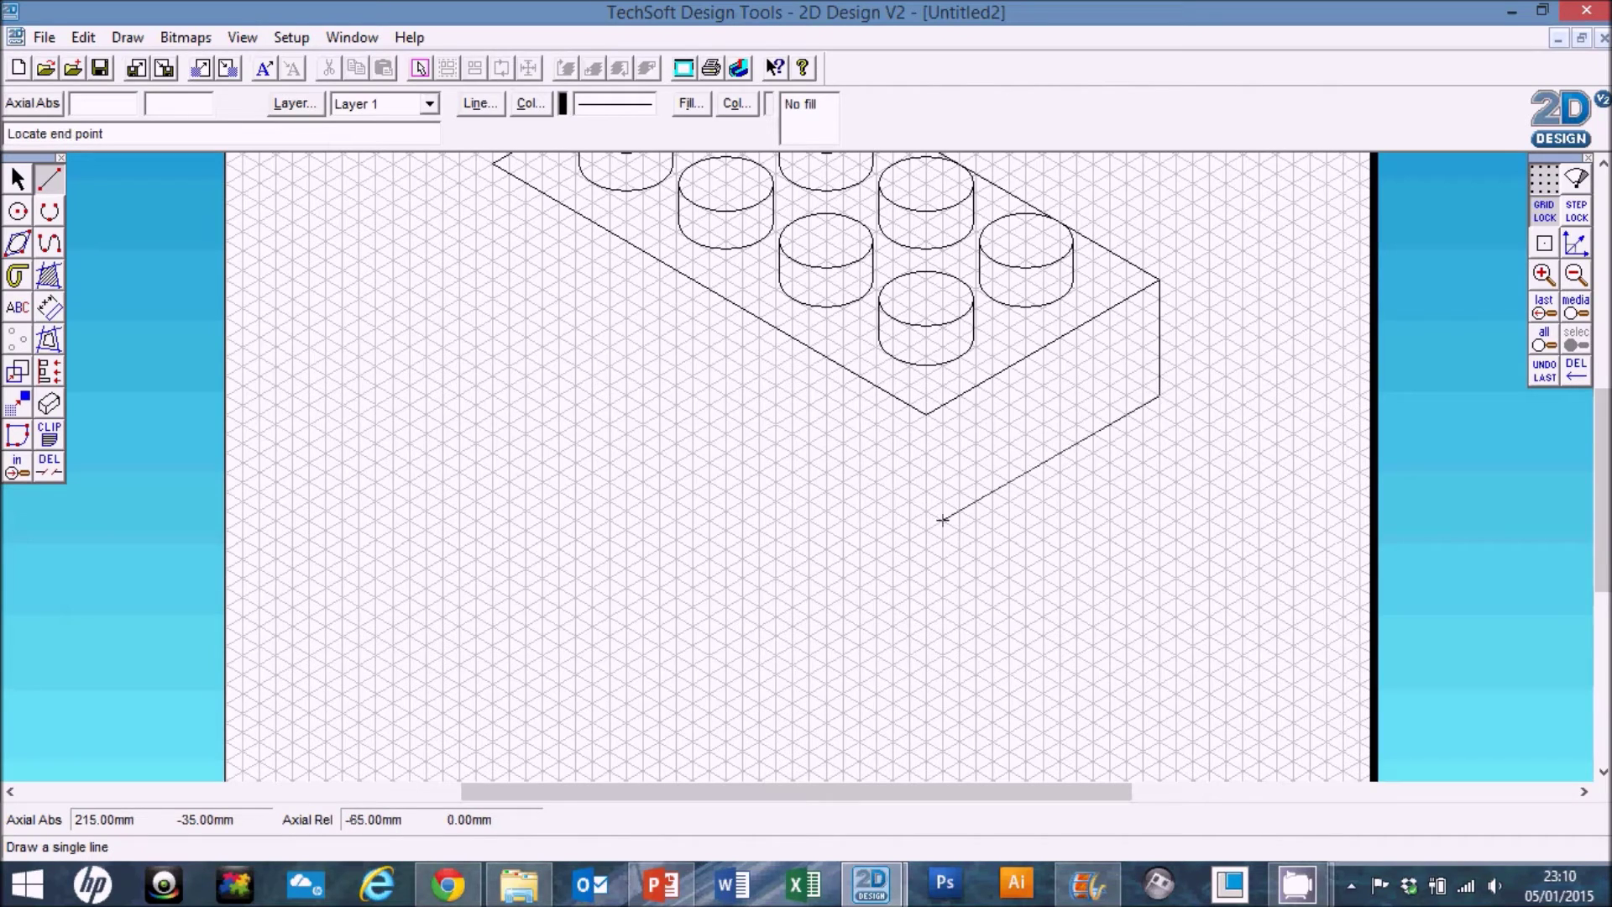
click(926, 529)
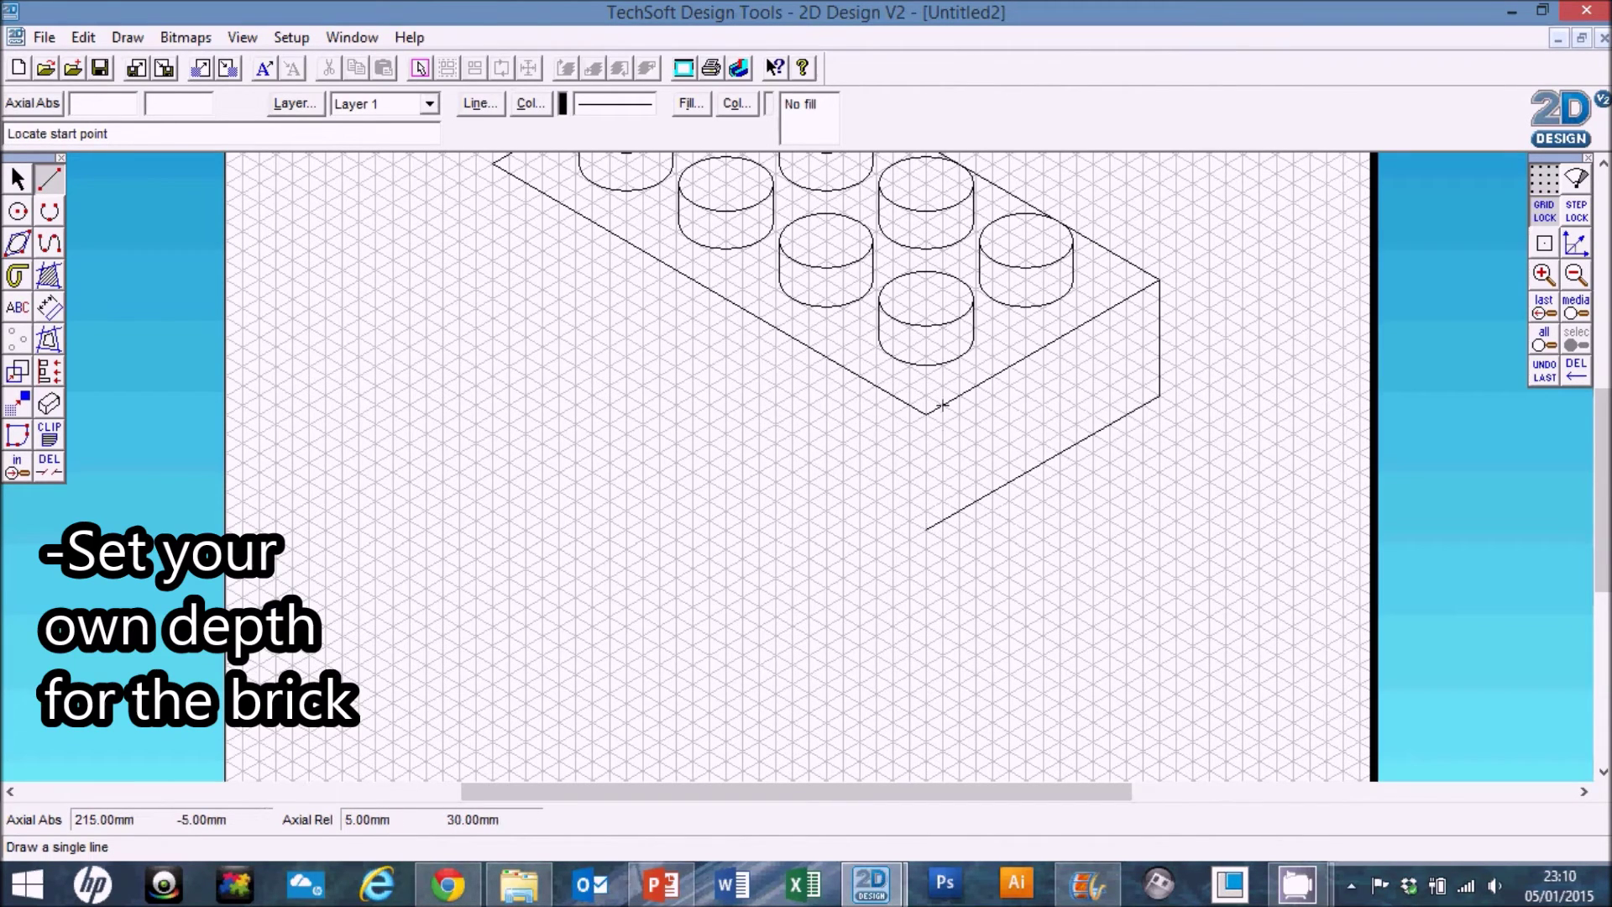
Draw the brick's front vertical edge and bottom left edge.
click(926, 414)
click(926, 529)
click(926, 529)
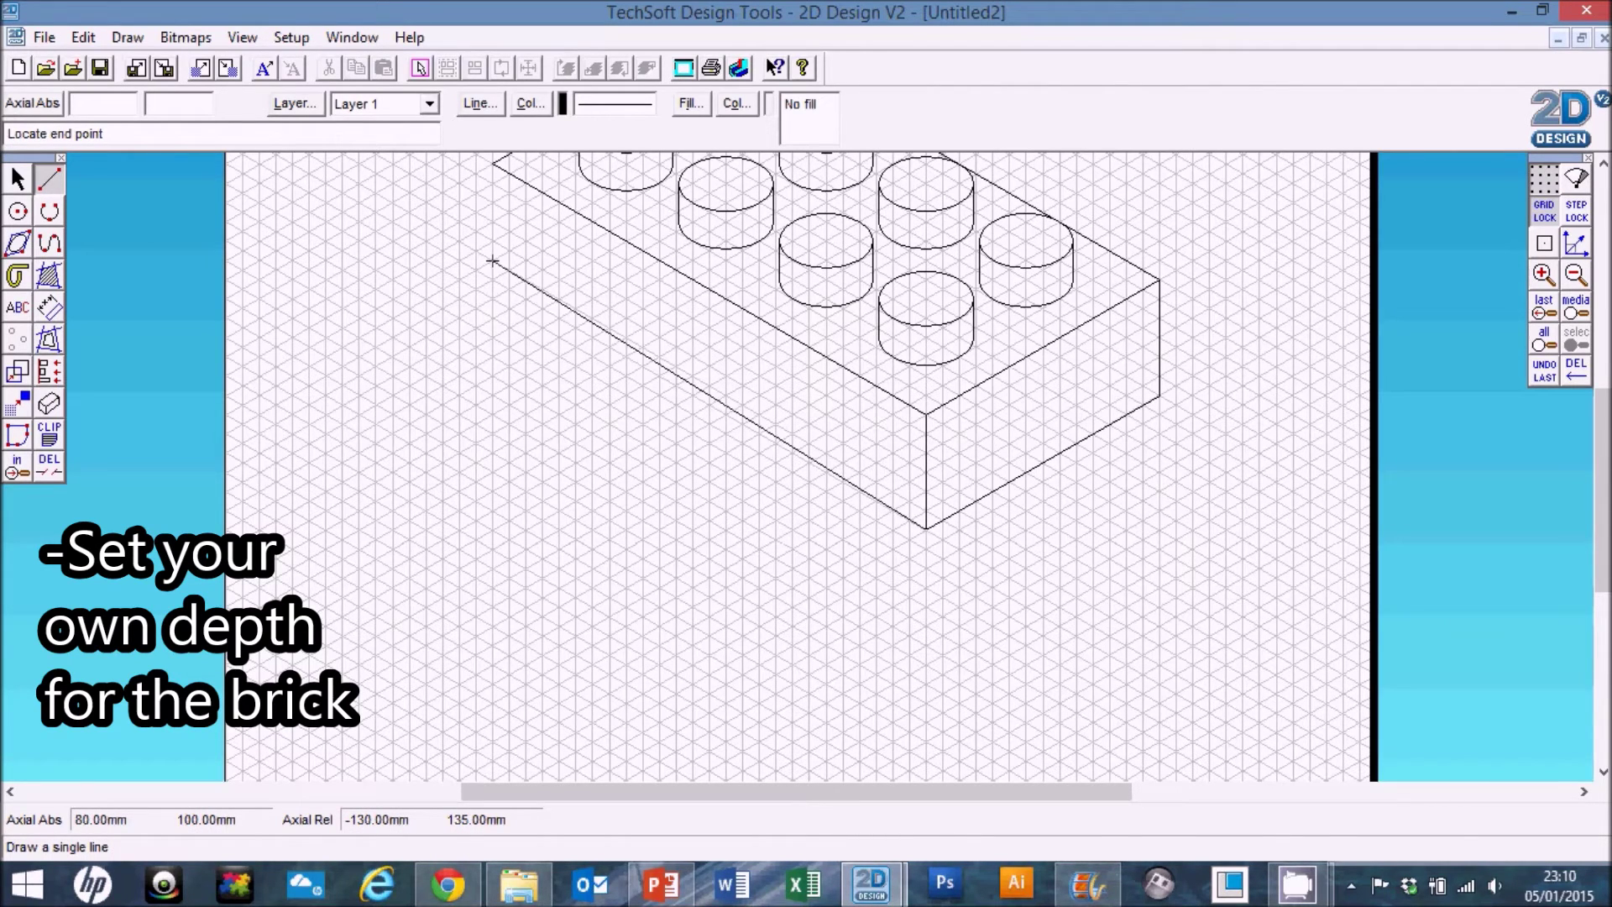
click(493, 280)
scroll(495, 168, up, 3)
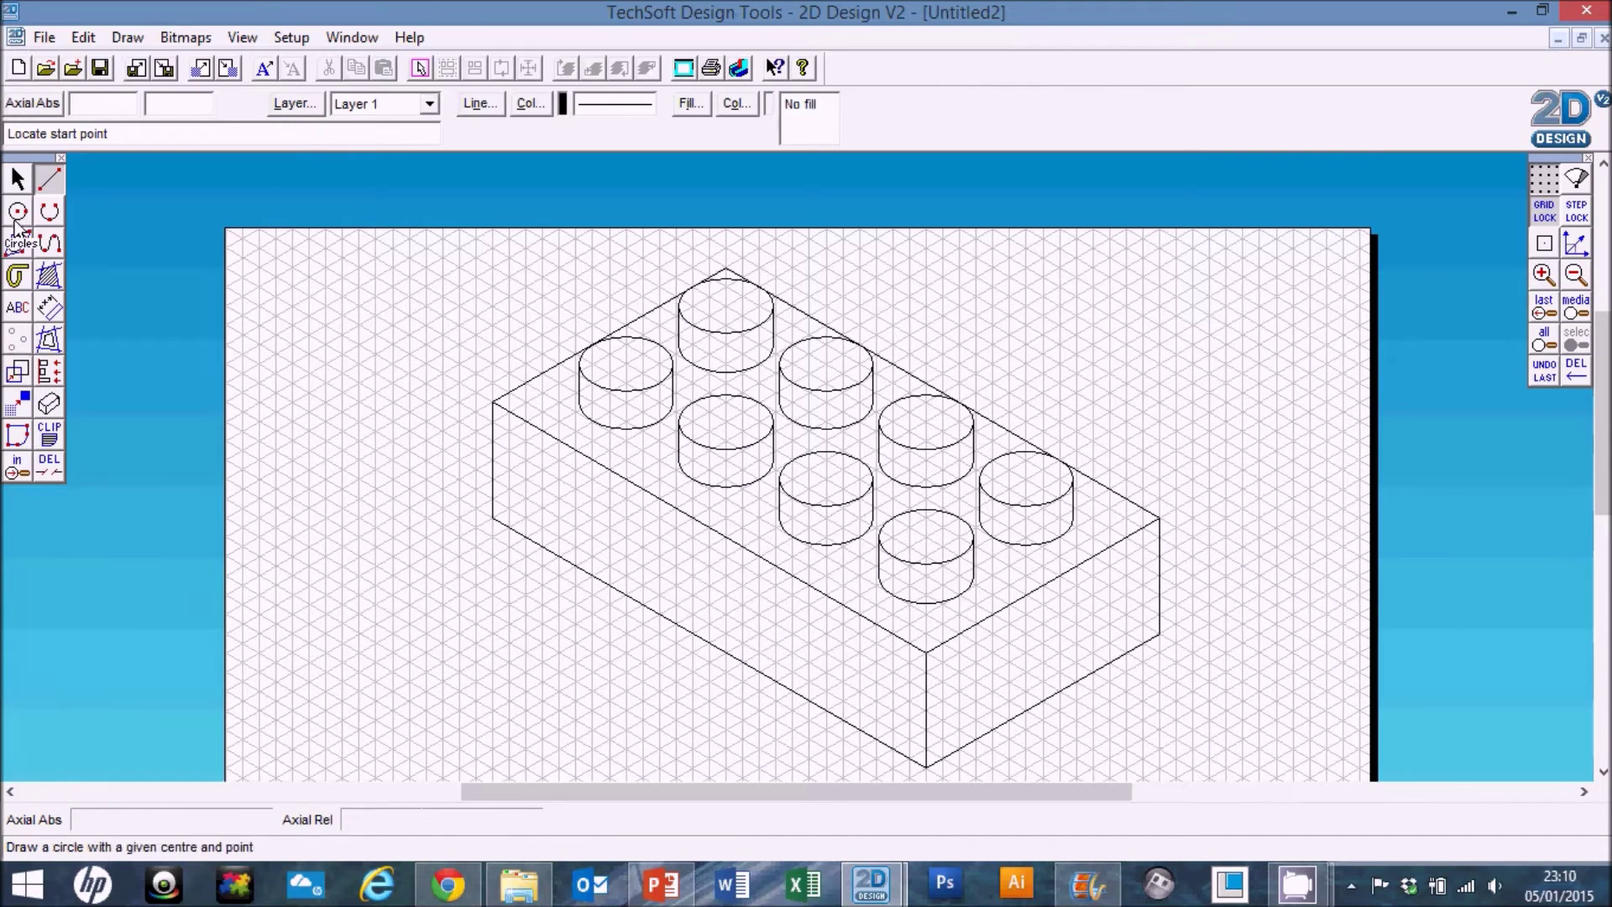
Set the Boundary Fill tool to a solid pink fill.
click(49, 275)
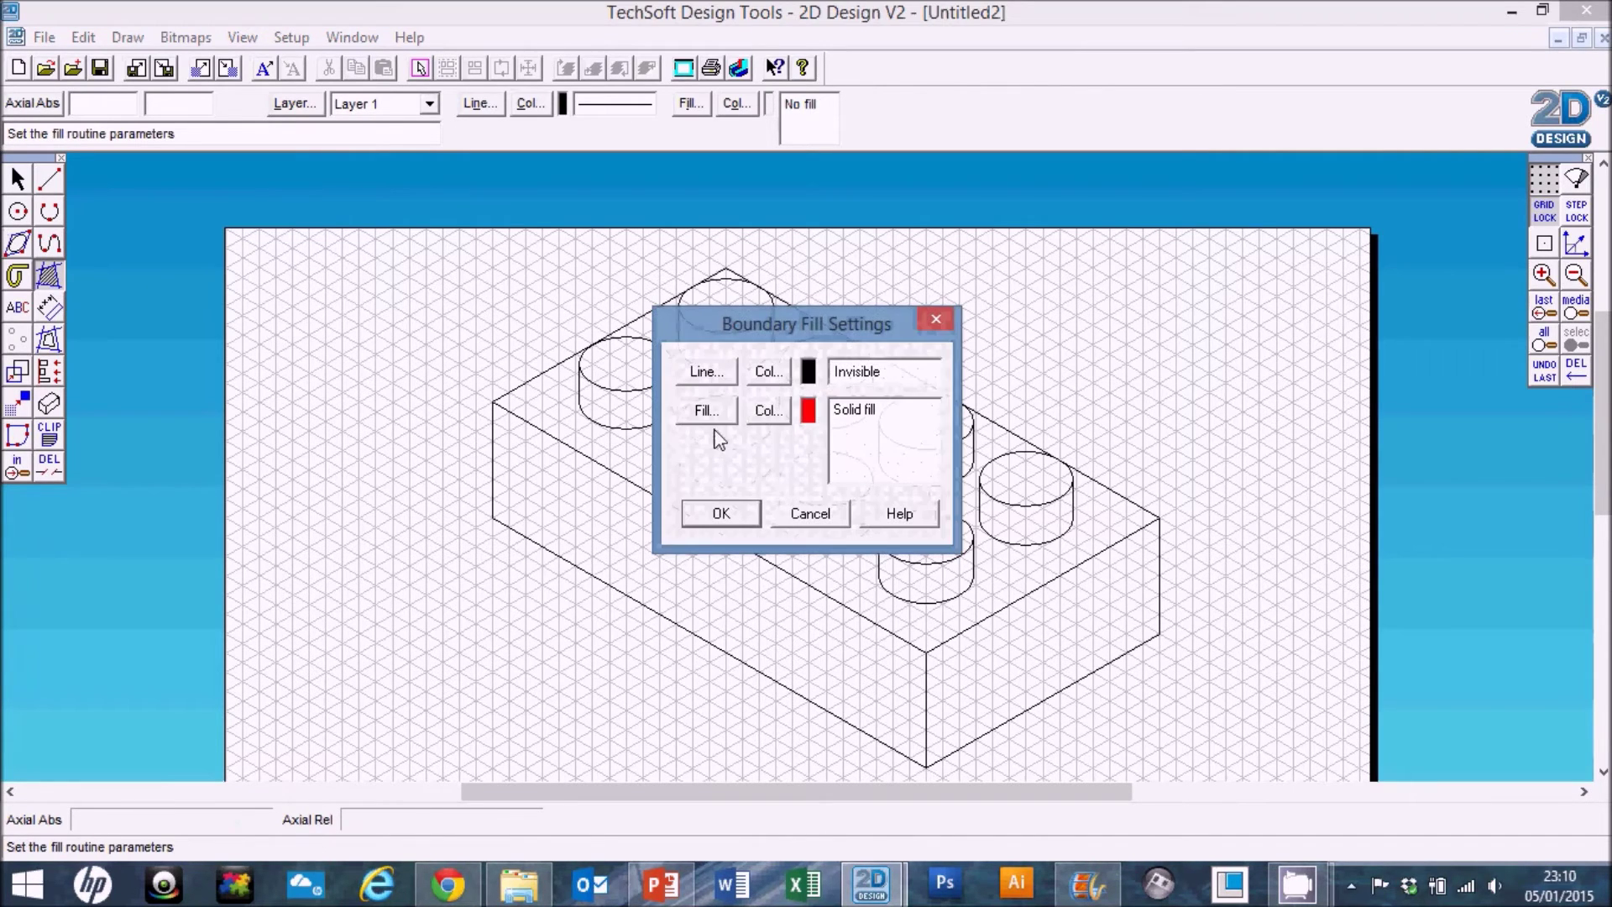
click(764, 411)
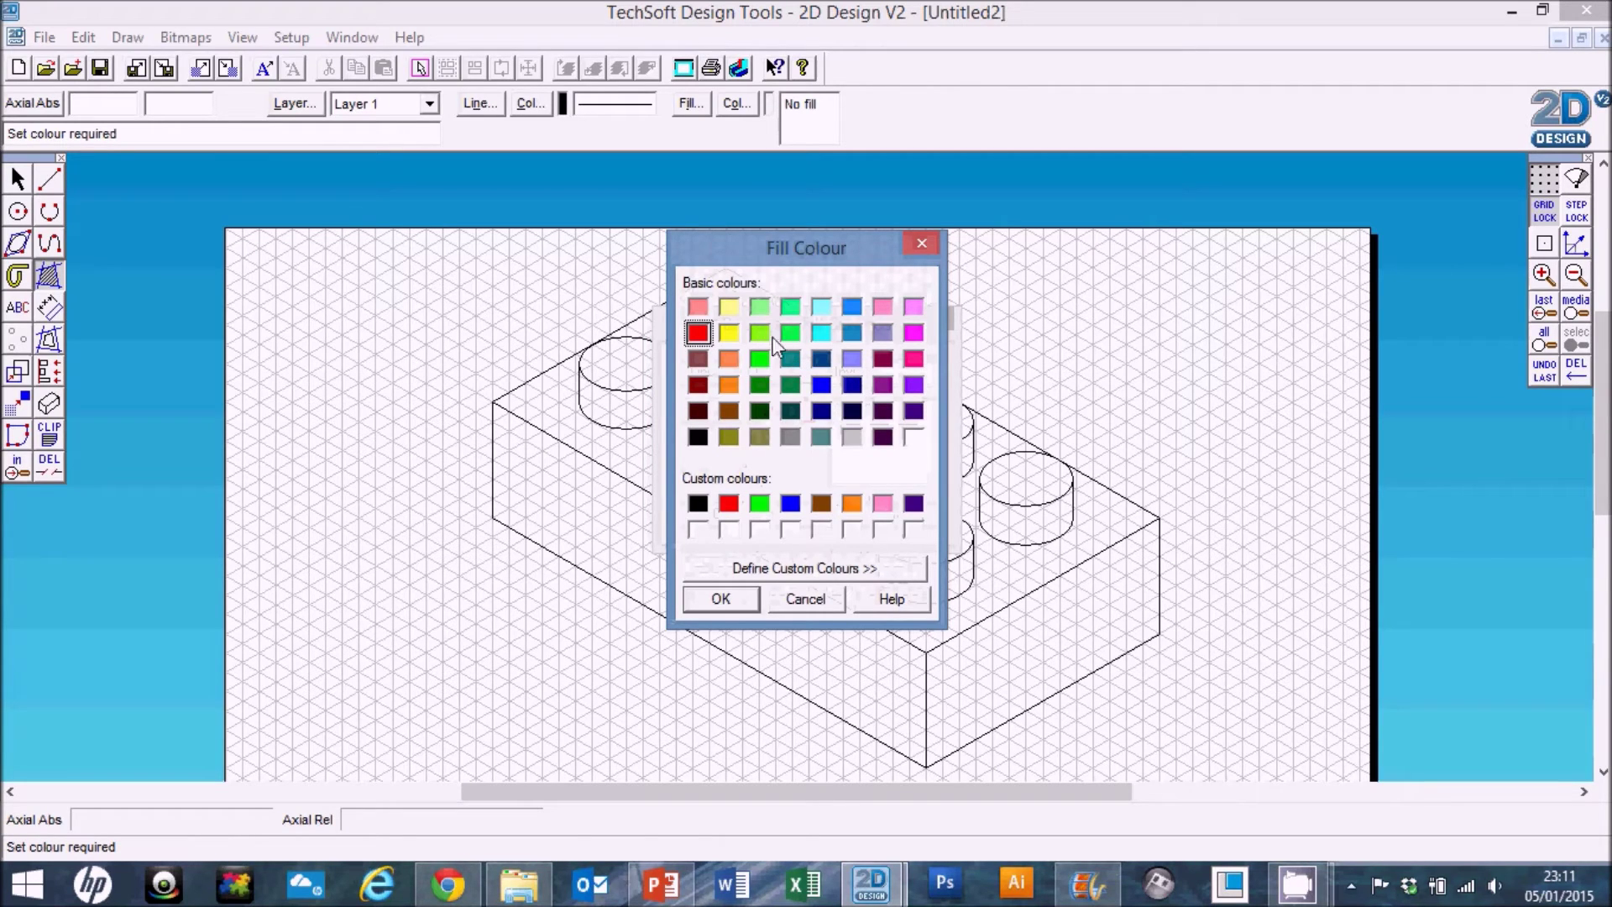
click(914, 360)
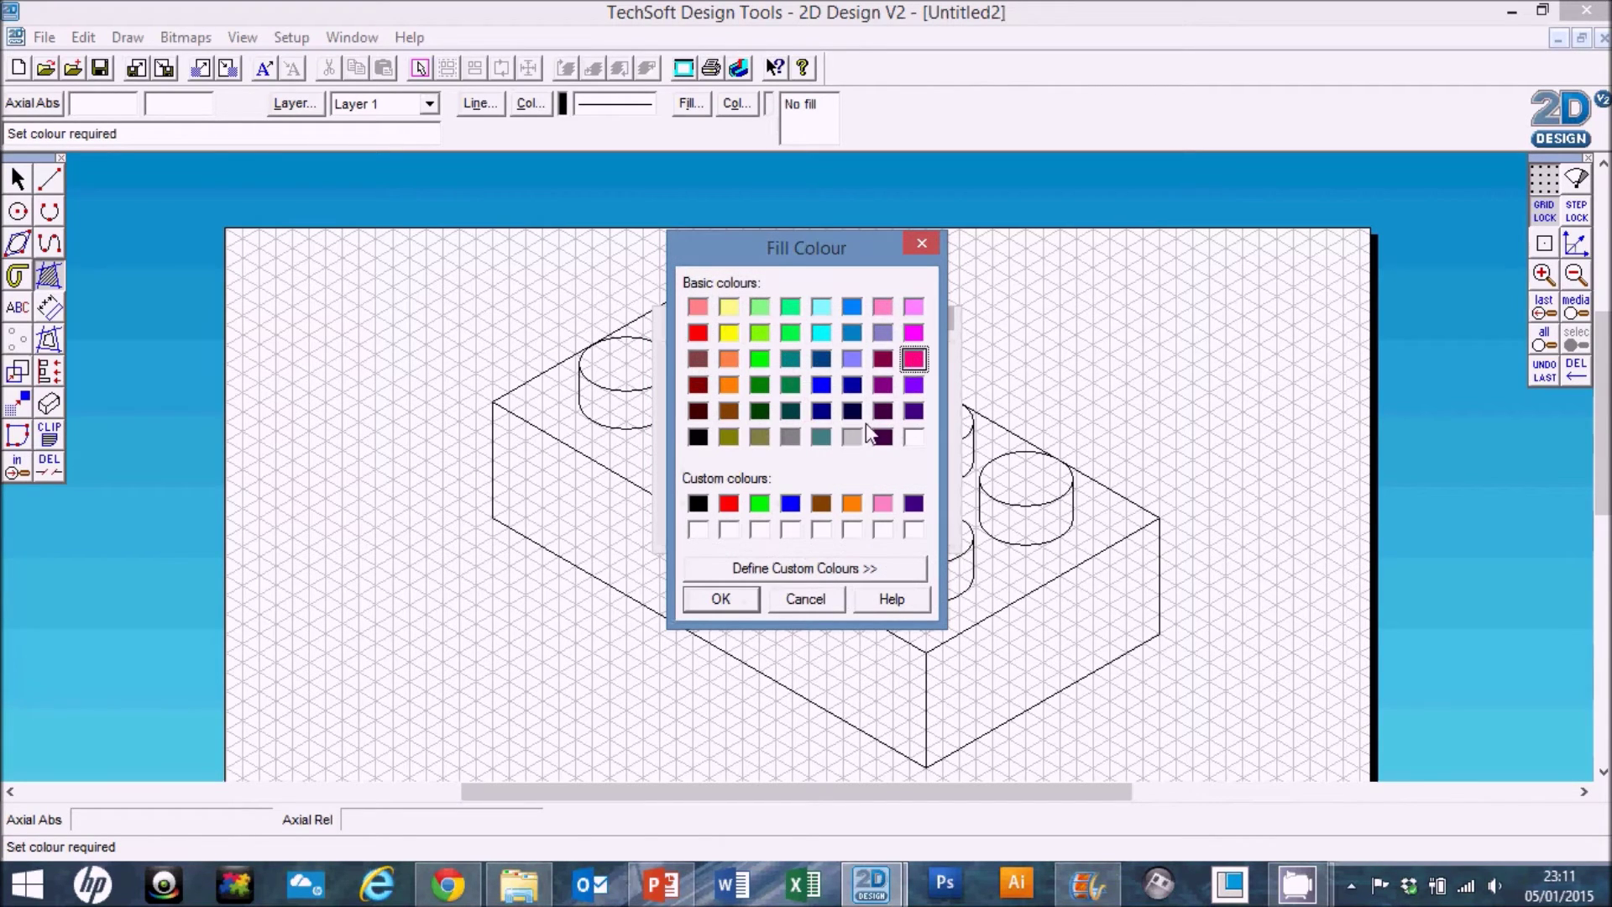
click(755, 599)
click(727, 513)
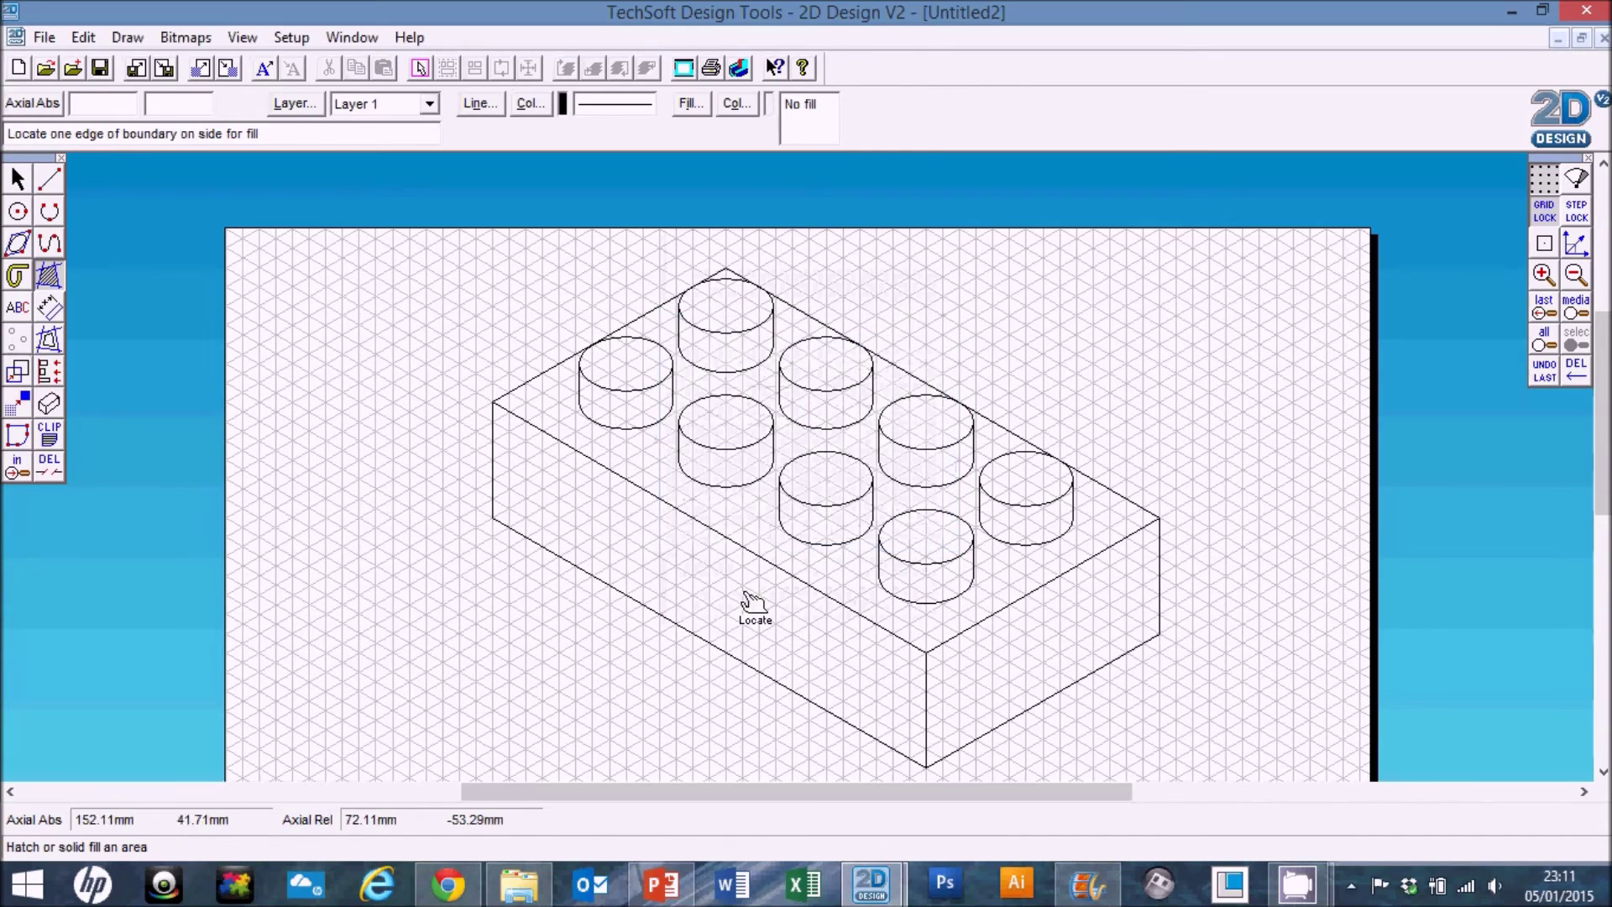
Fill the brick's front, right and top faces pink, with no islands.
click(816, 614)
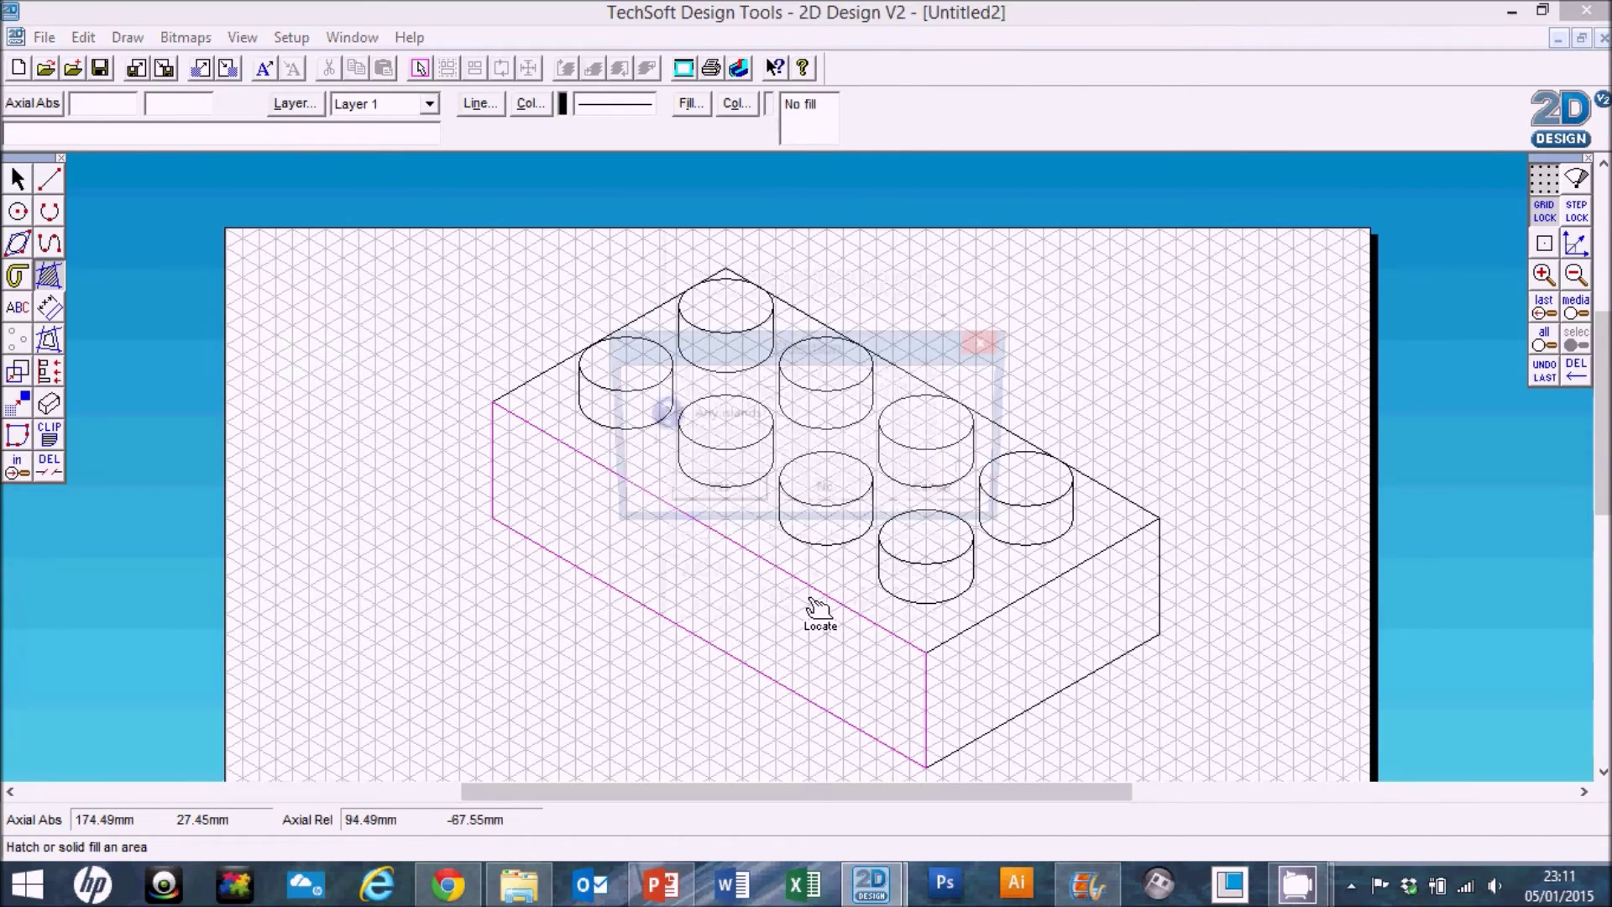
click(822, 502)
click(964, 663)
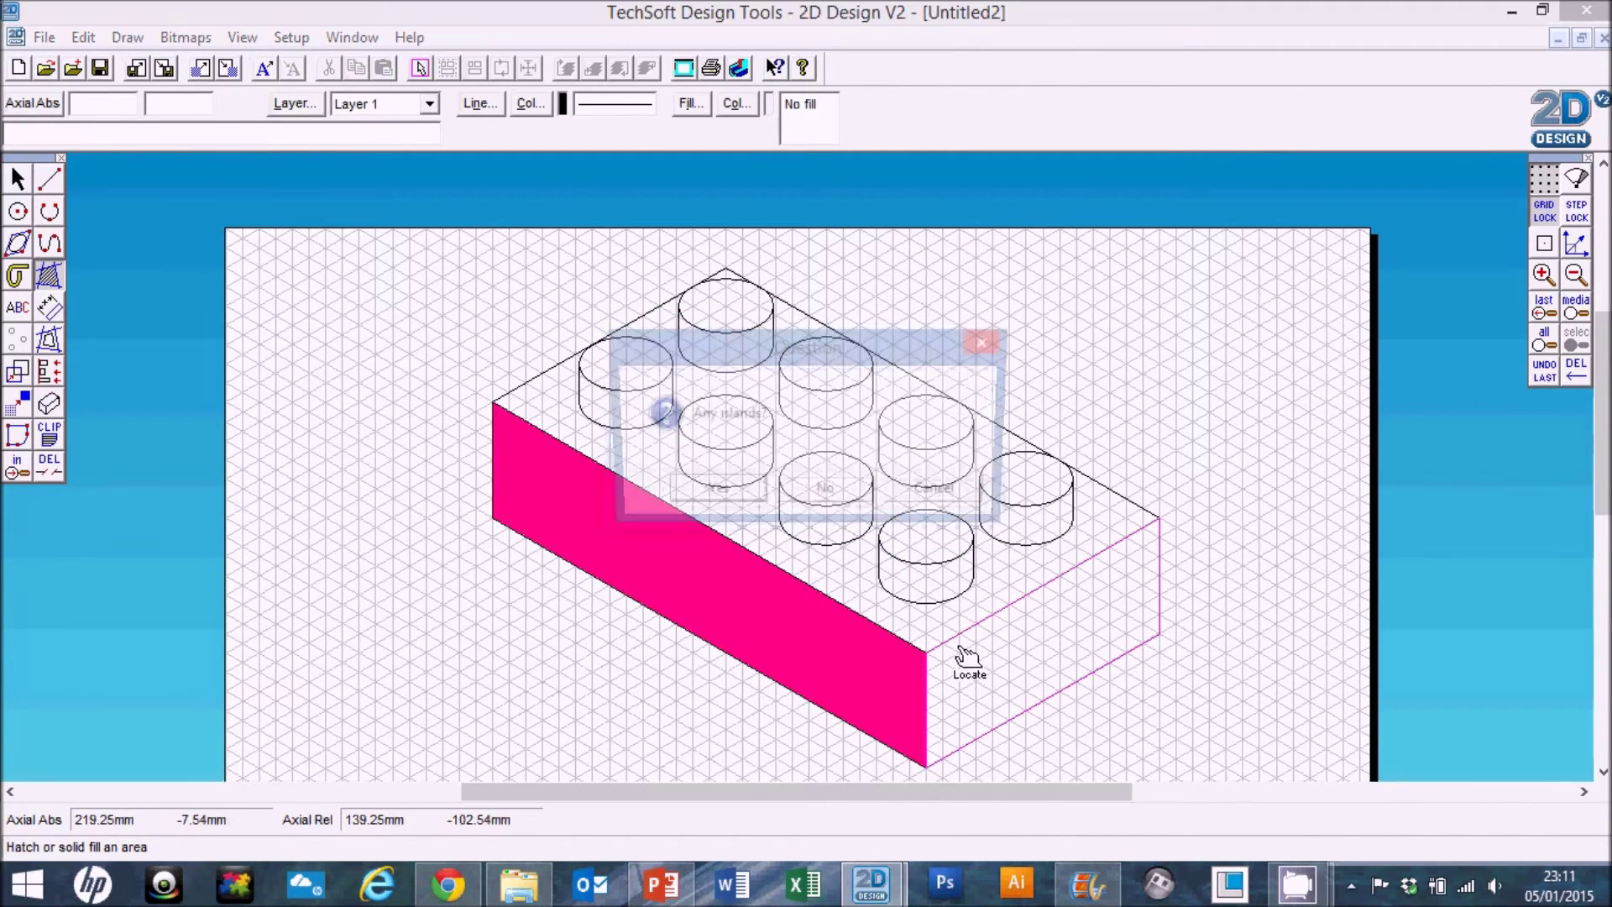
click(842, 508)
click(1018, 600)
click(848, 504)
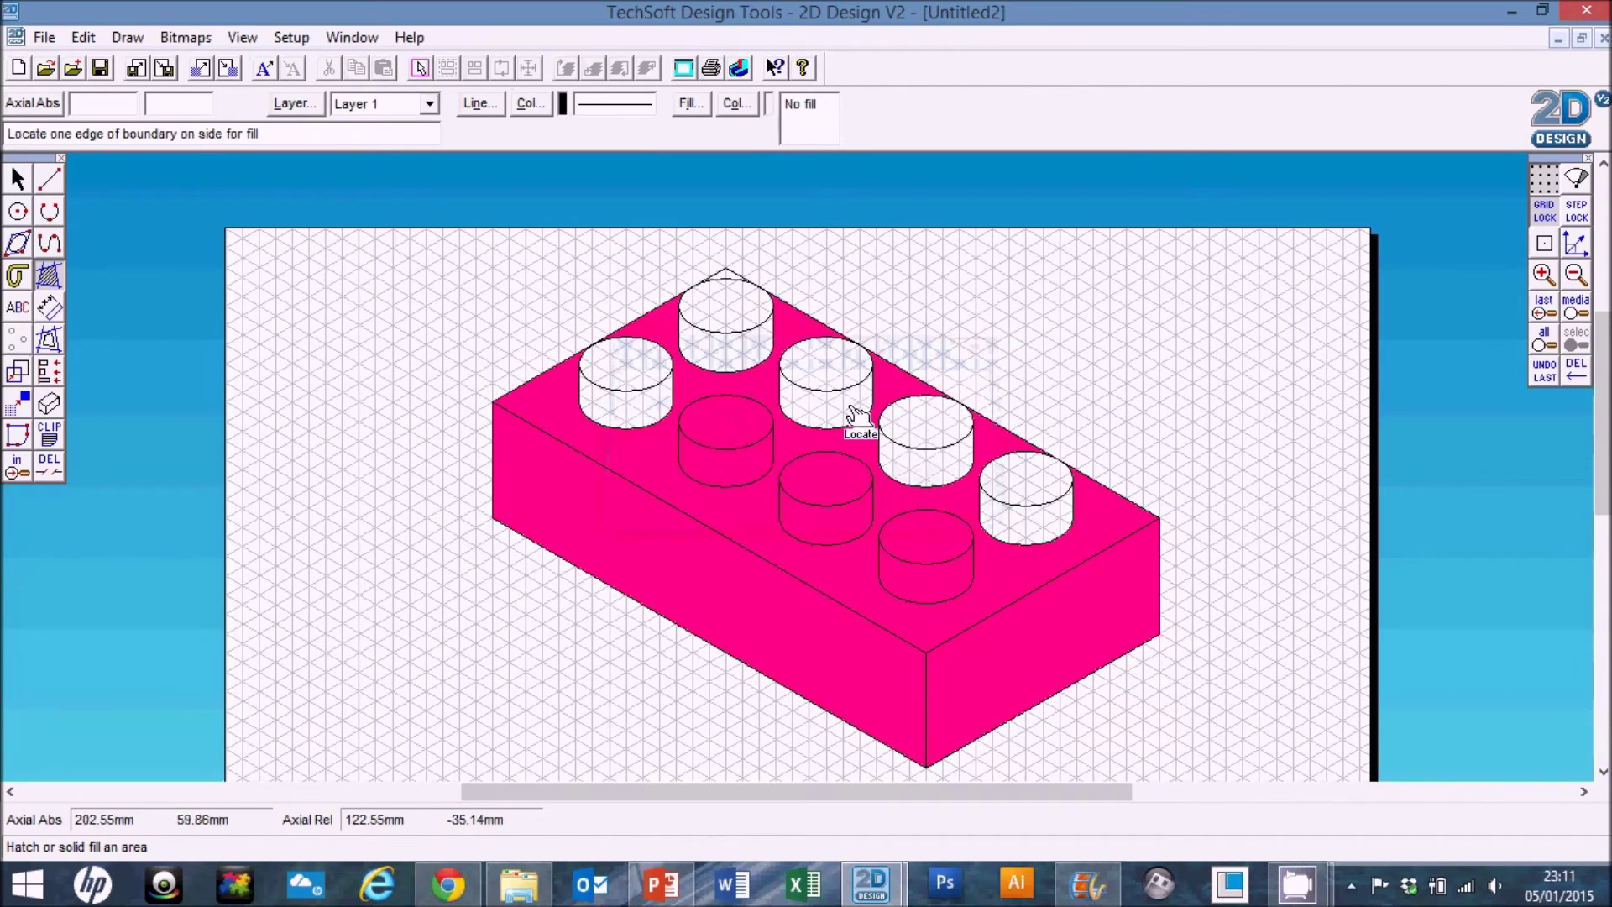
Fill the left and back studs' tops and sides pink, answering No to islands.
click(638, 378)
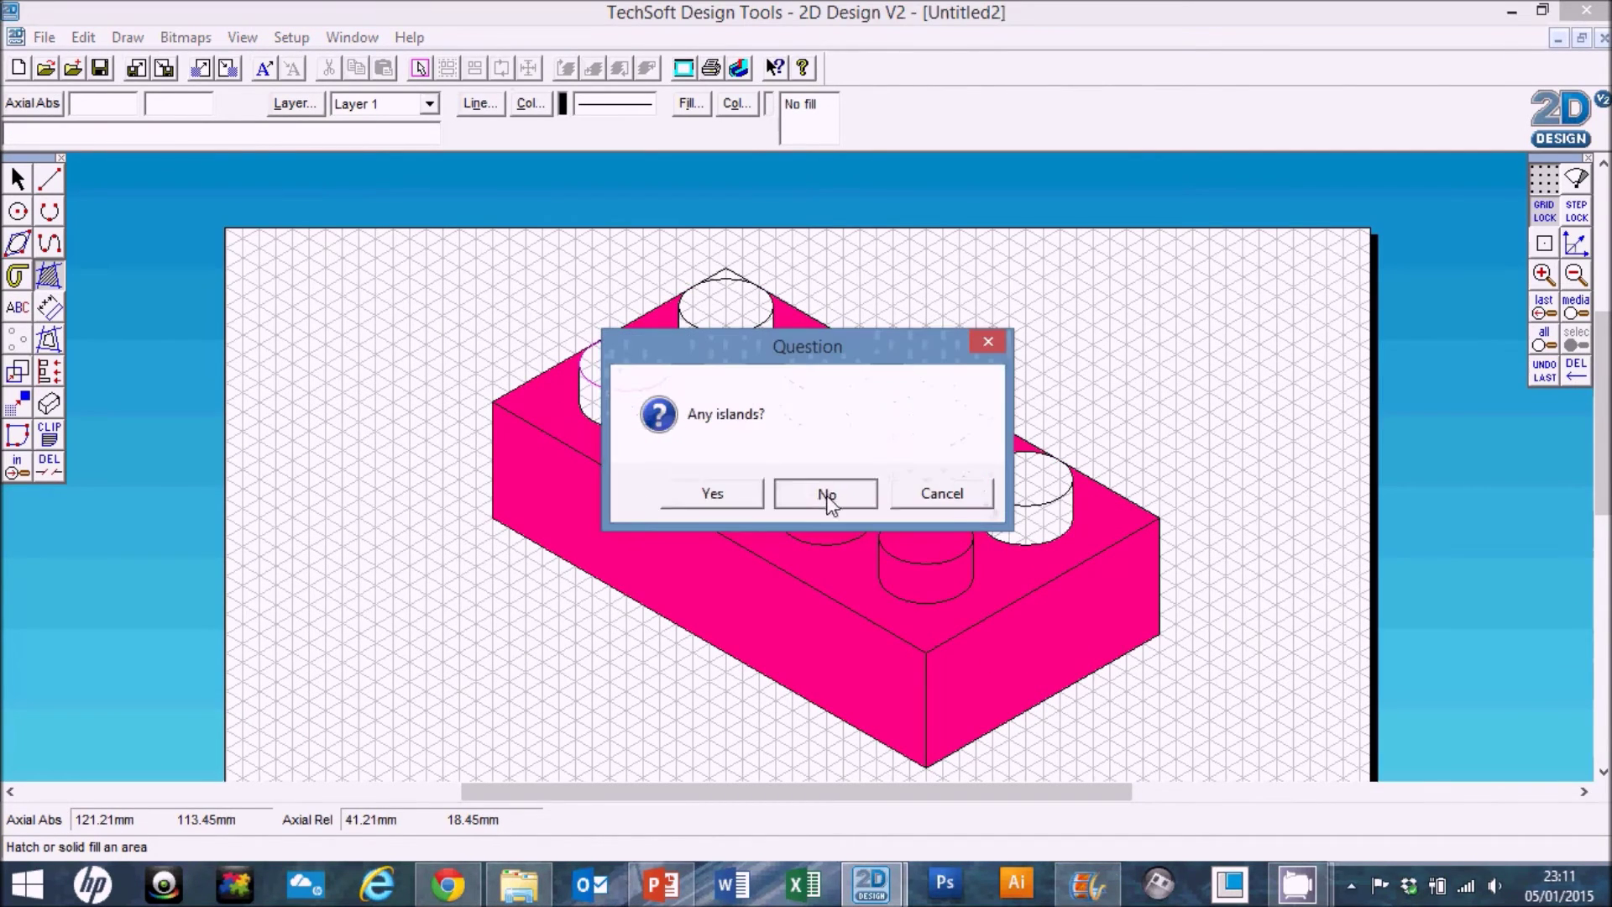
click(827, 496)
click(852, 493)
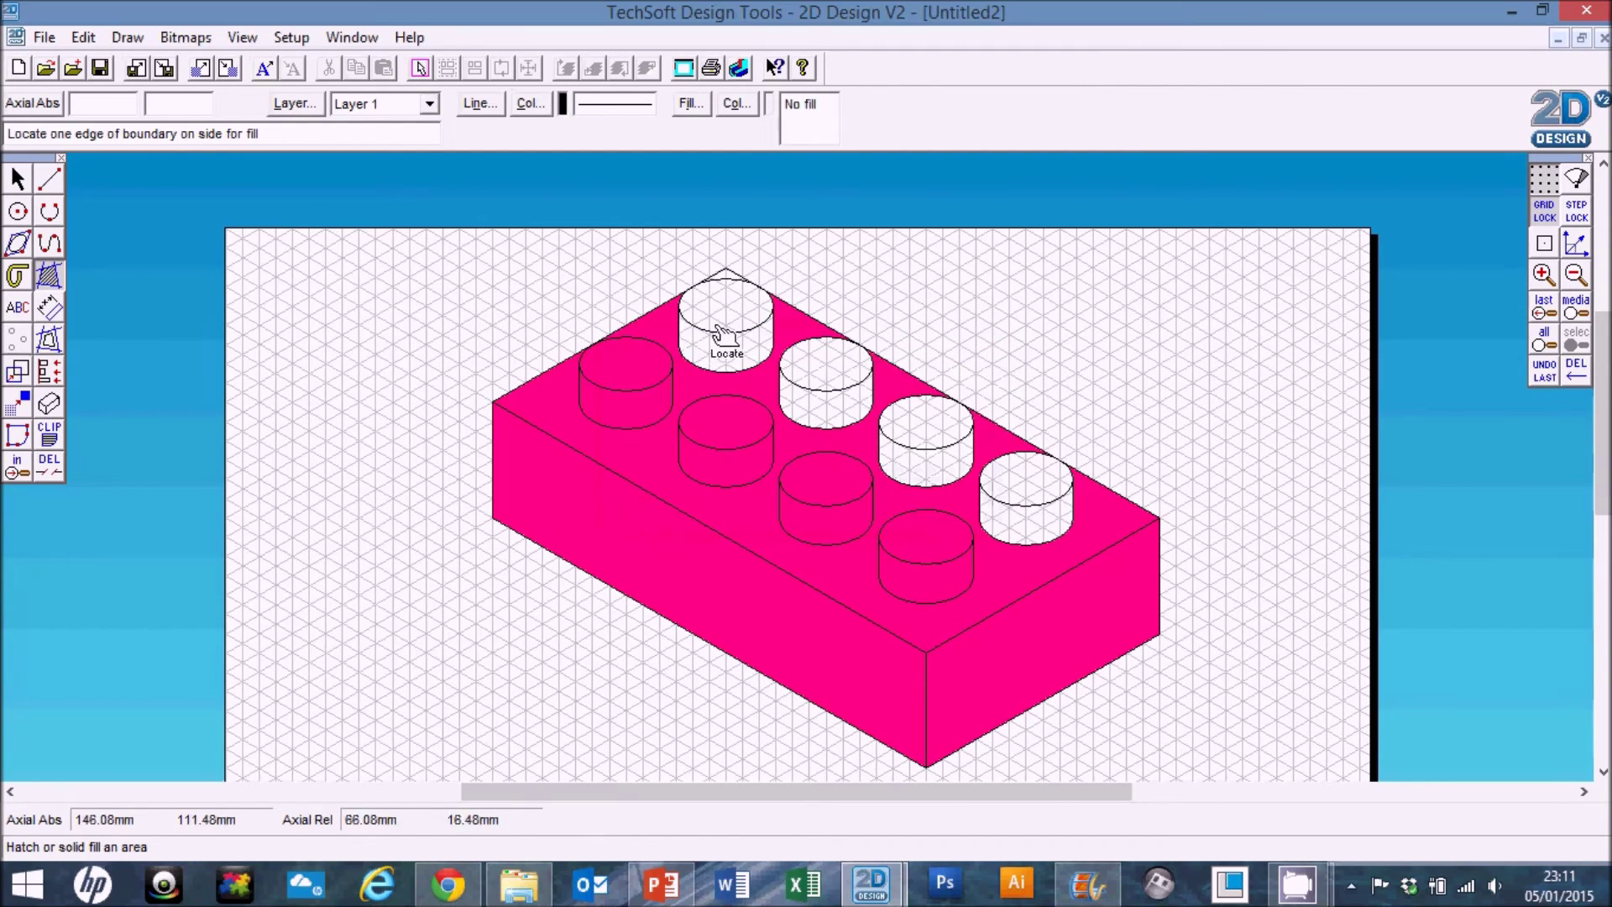
click(726, 326)
click(823, 495)
click(729, 271)
click(745, 492)
click(731, 370)
click(852, 501)
click(856, 424)
click(842, 493)
Fill the remaining white stud tops and sides pink.
click(849, 391)
click(822, 492)
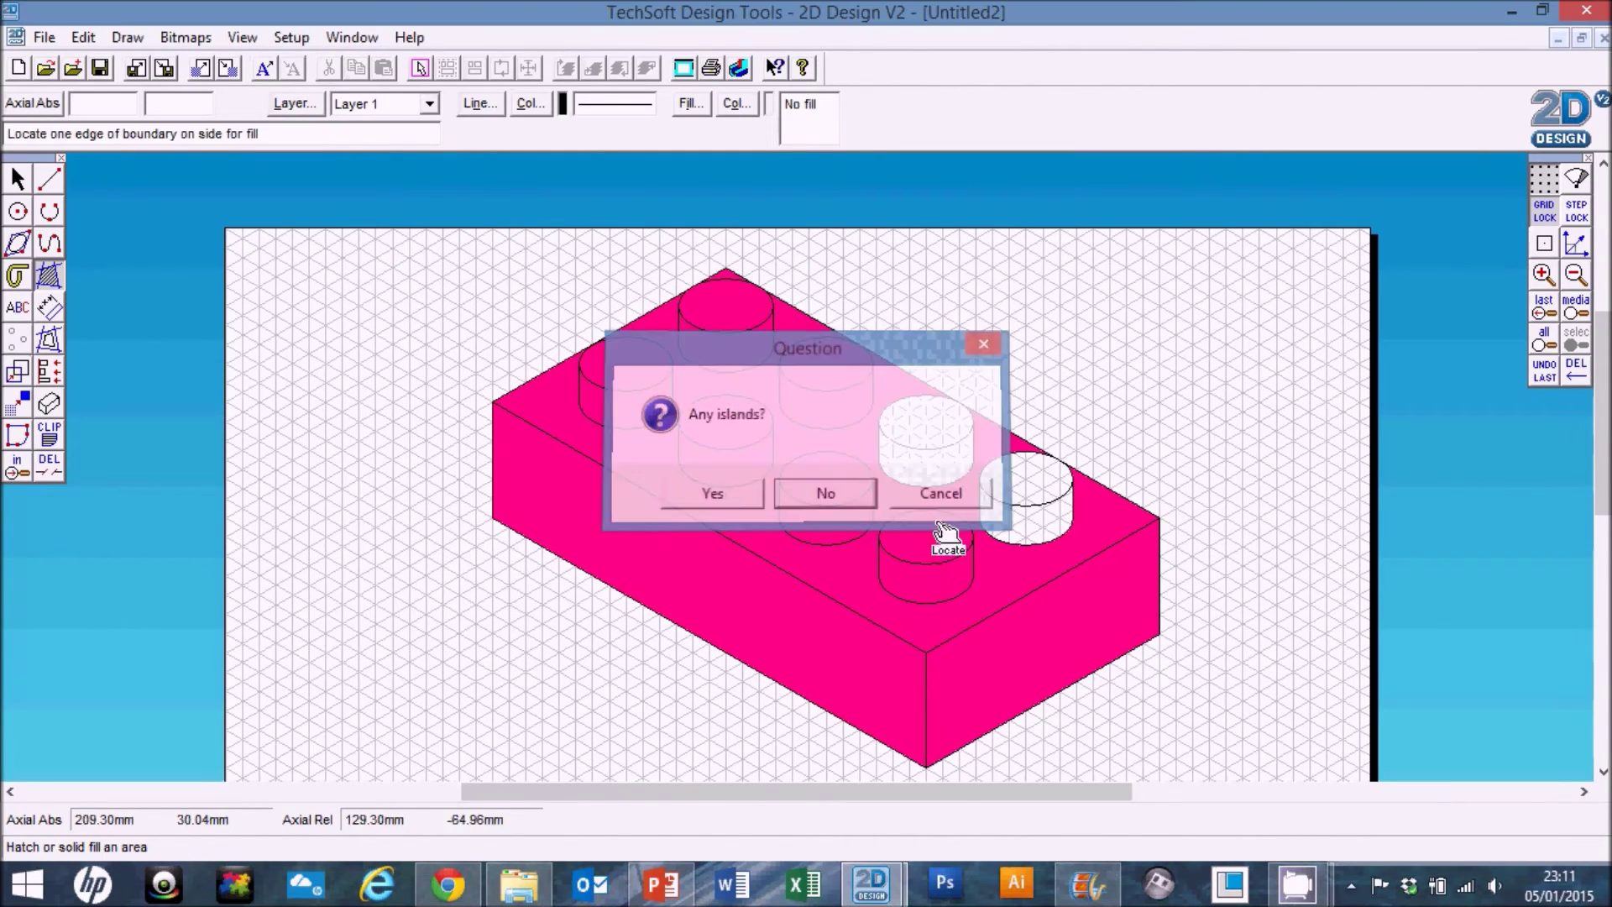
click(929, 435)
click(858, 501)
click(939, 487)
click(828, 499)
click(1033, 496)
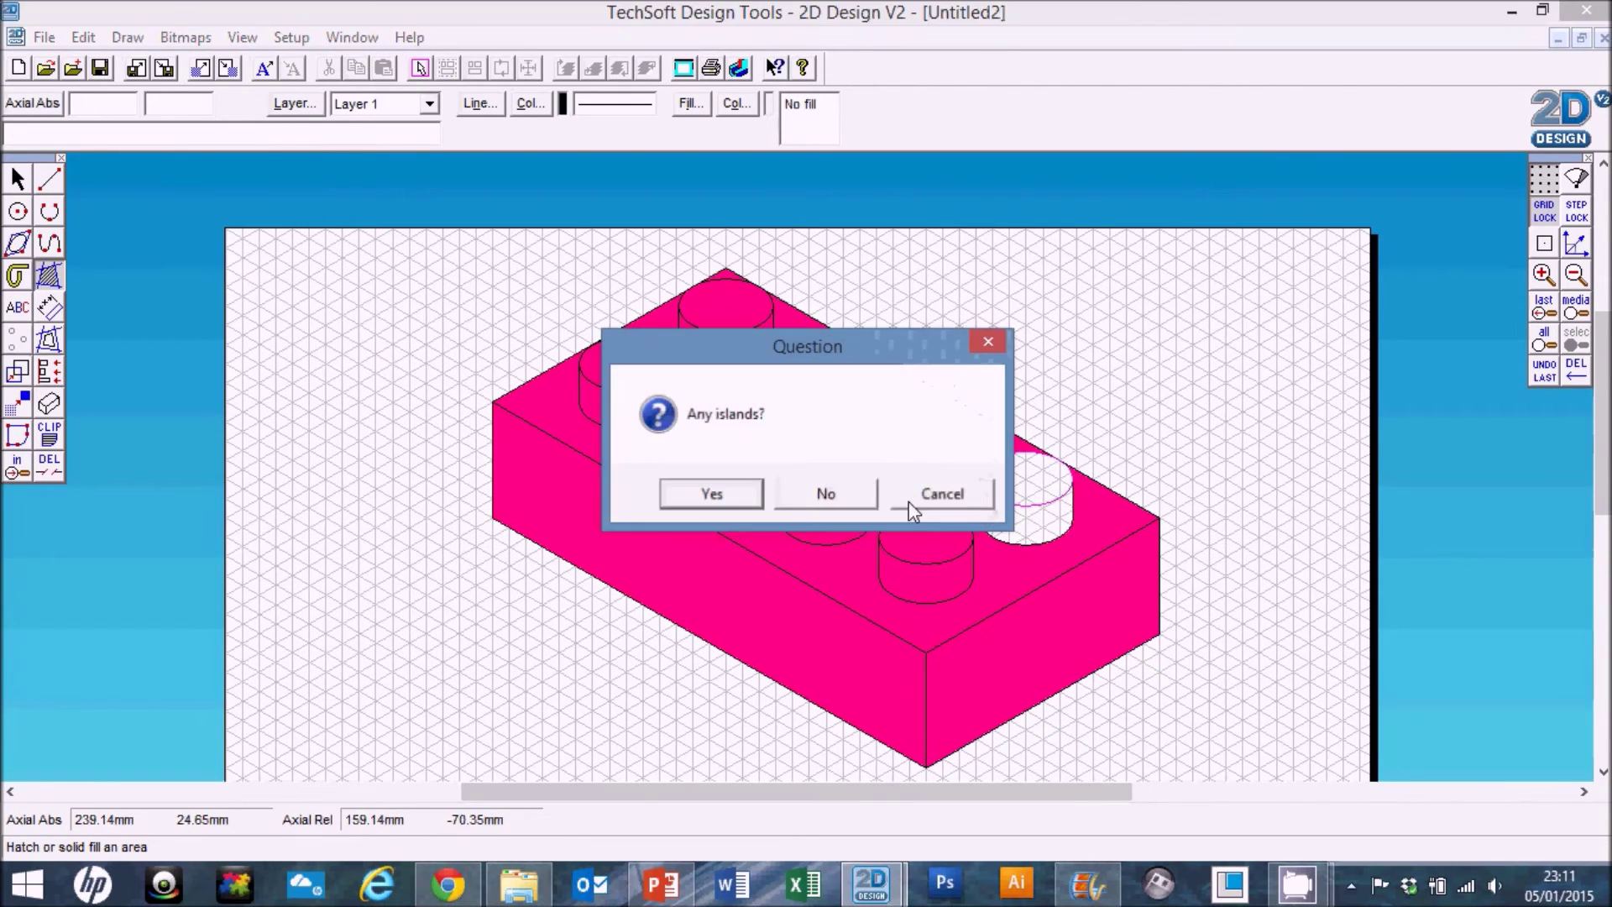
click(839, 495)
click(1047, 537)
click(827, 497)
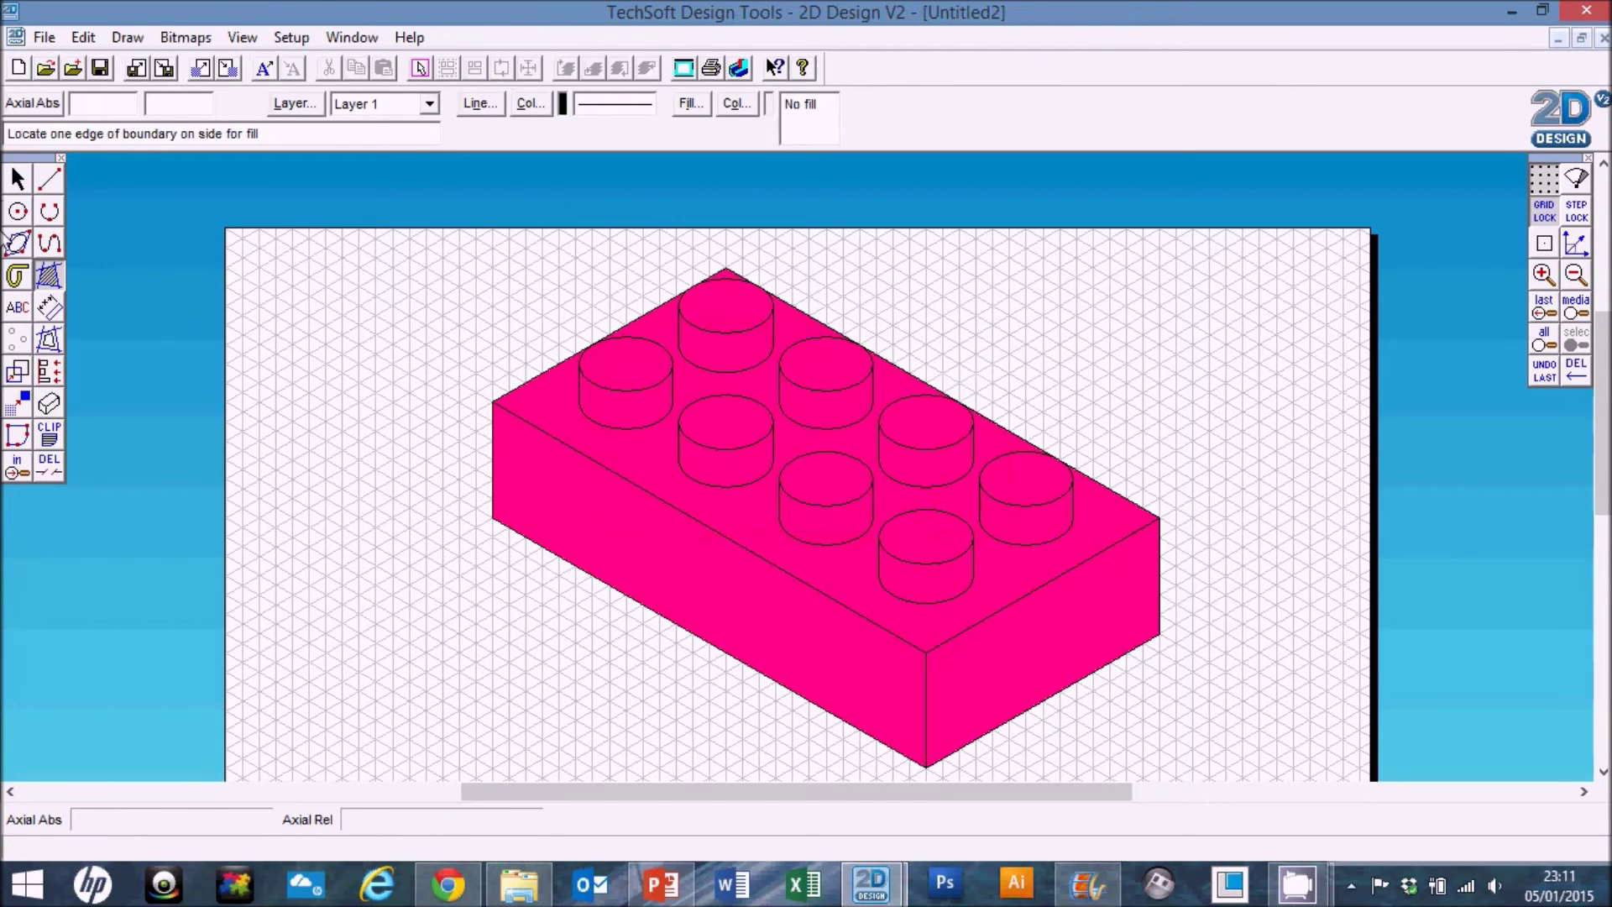
Place the text 'LEGO' in Elementary SF font near the page's top-left and select it.
click(12, 316)
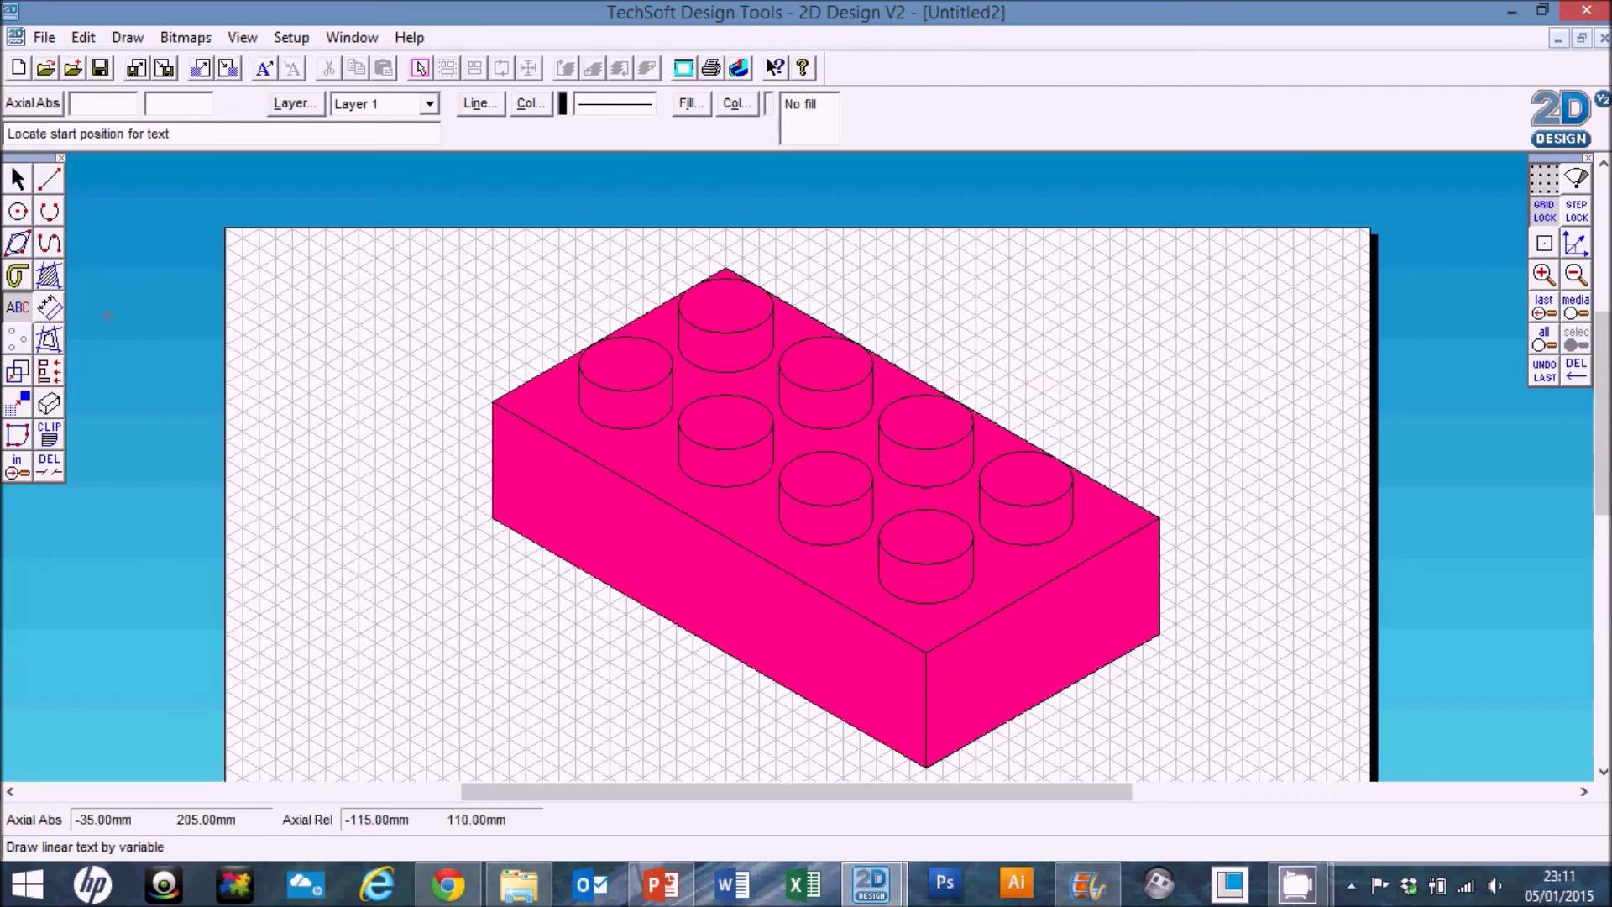
click(325, 324)
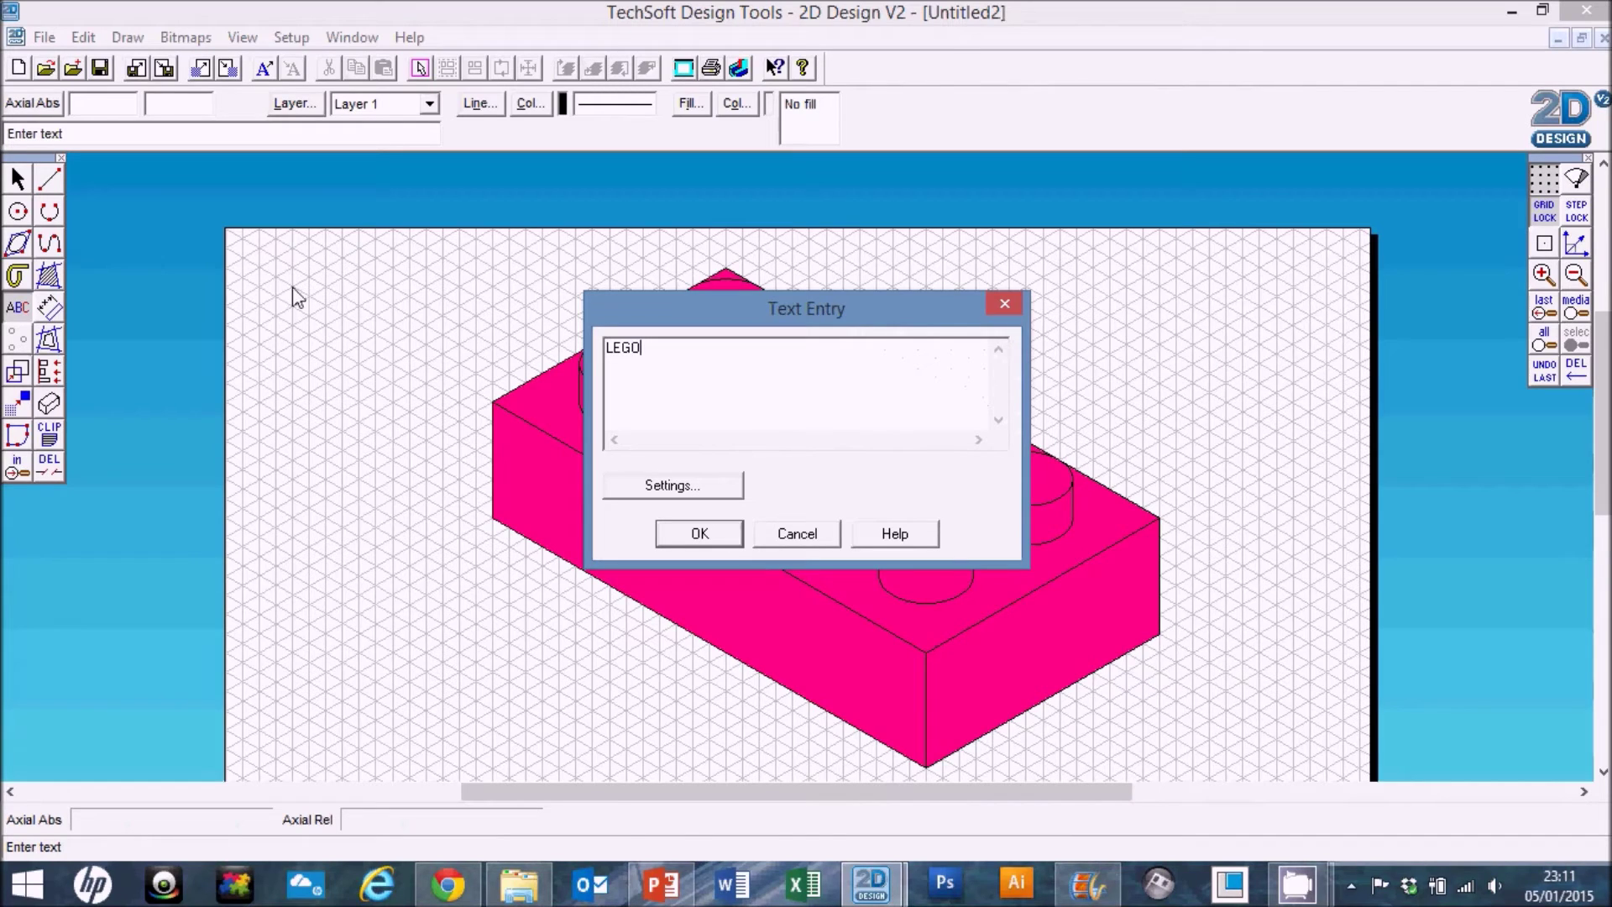
click(684, 488)
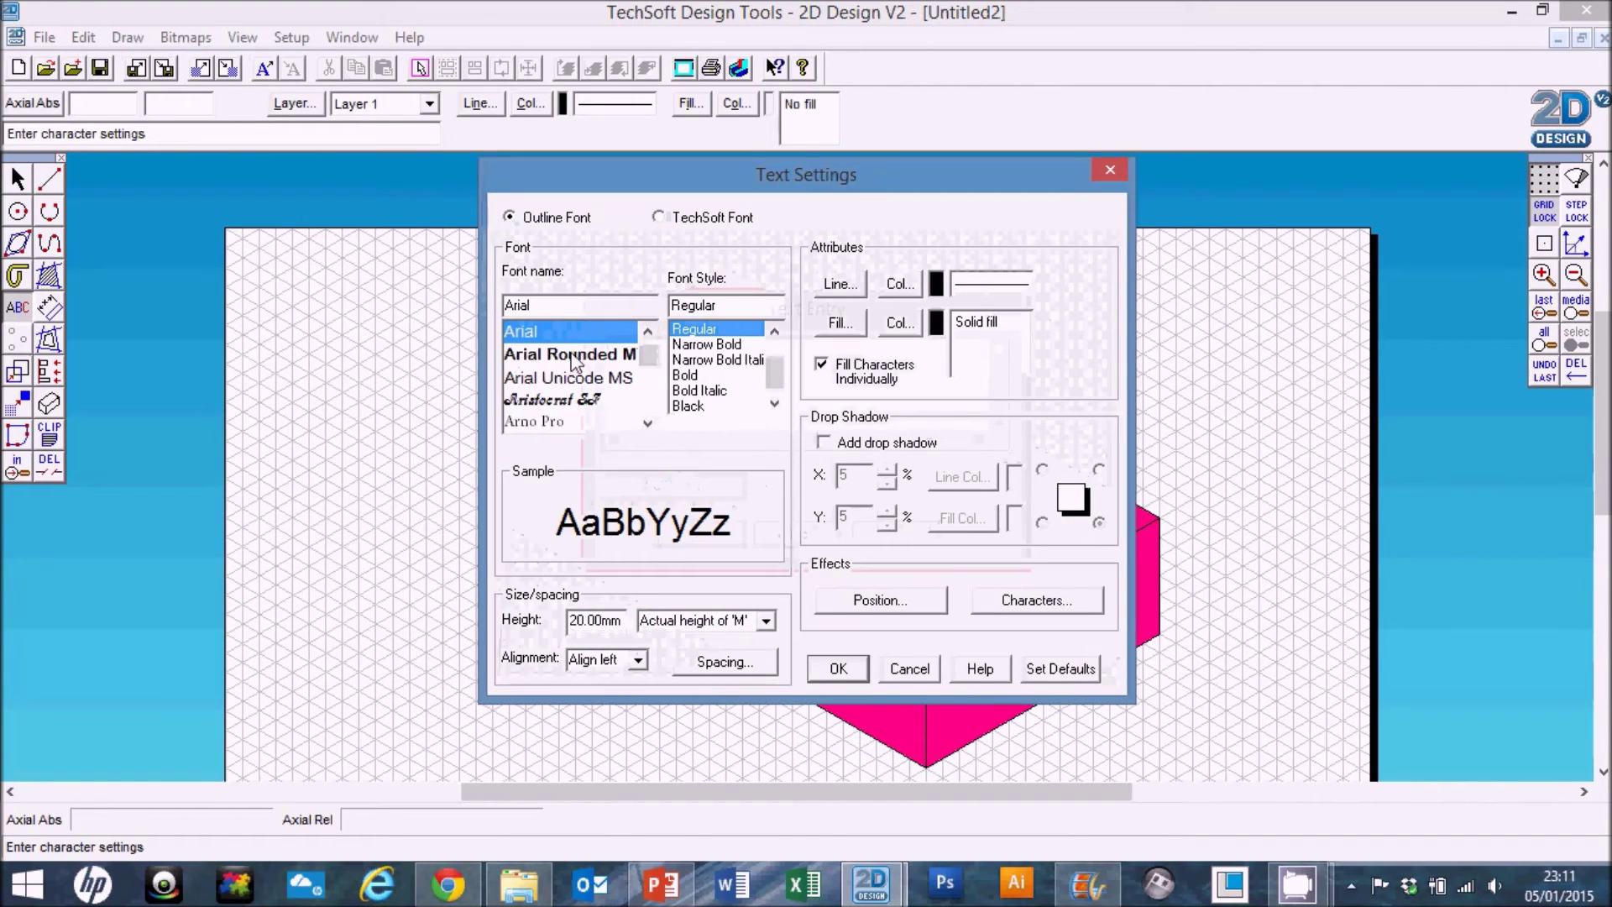
text(e)
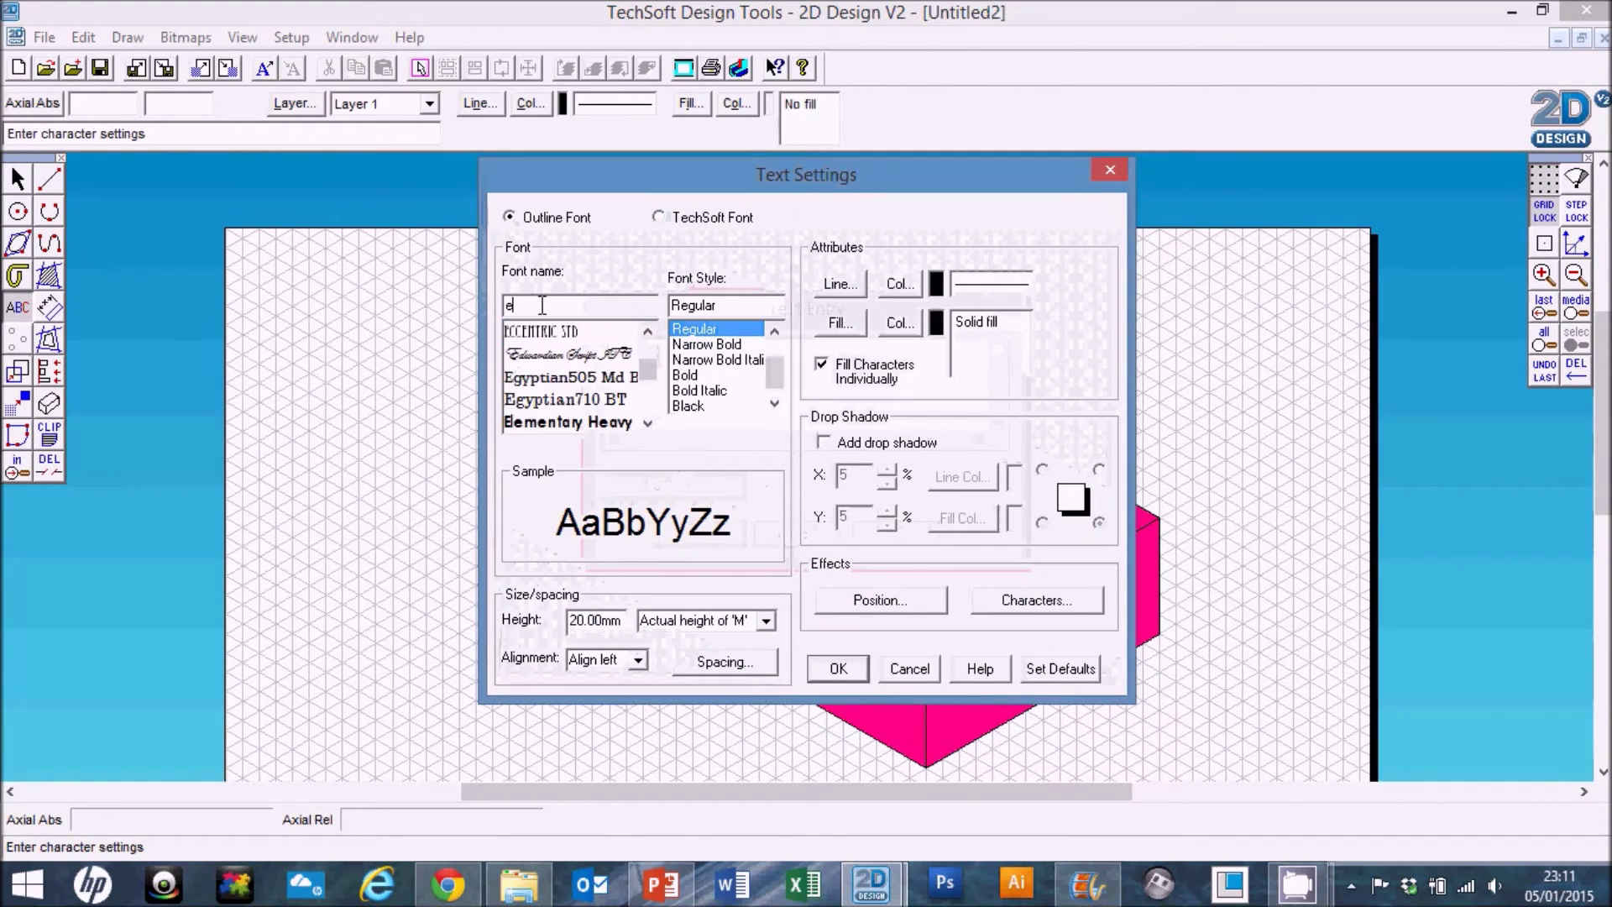
text(l)
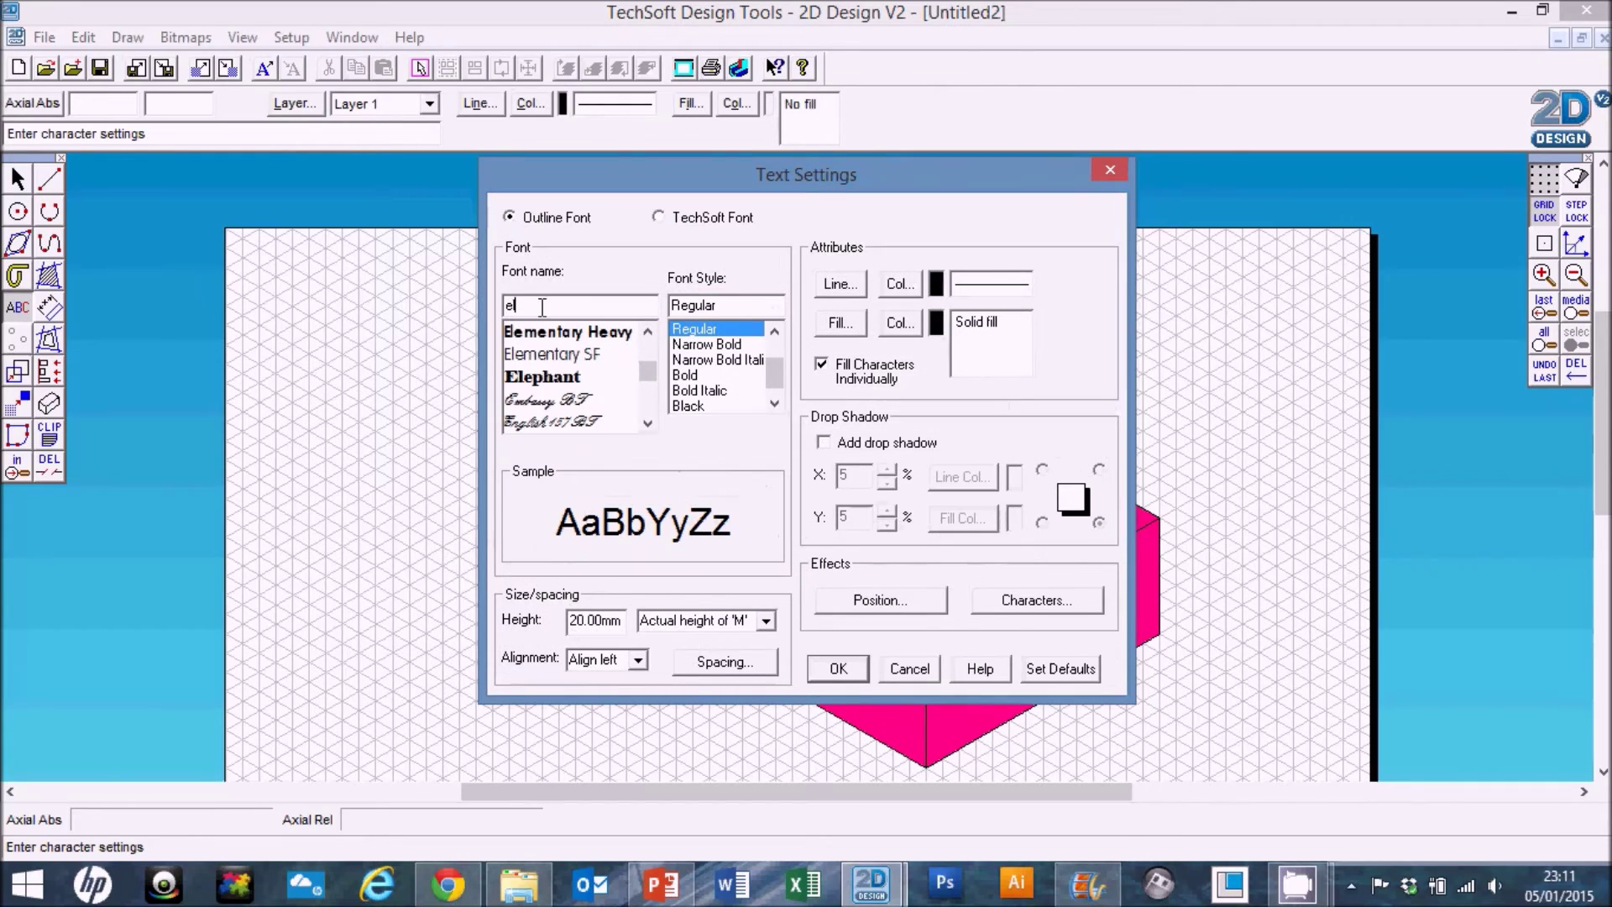
click(536, 354)
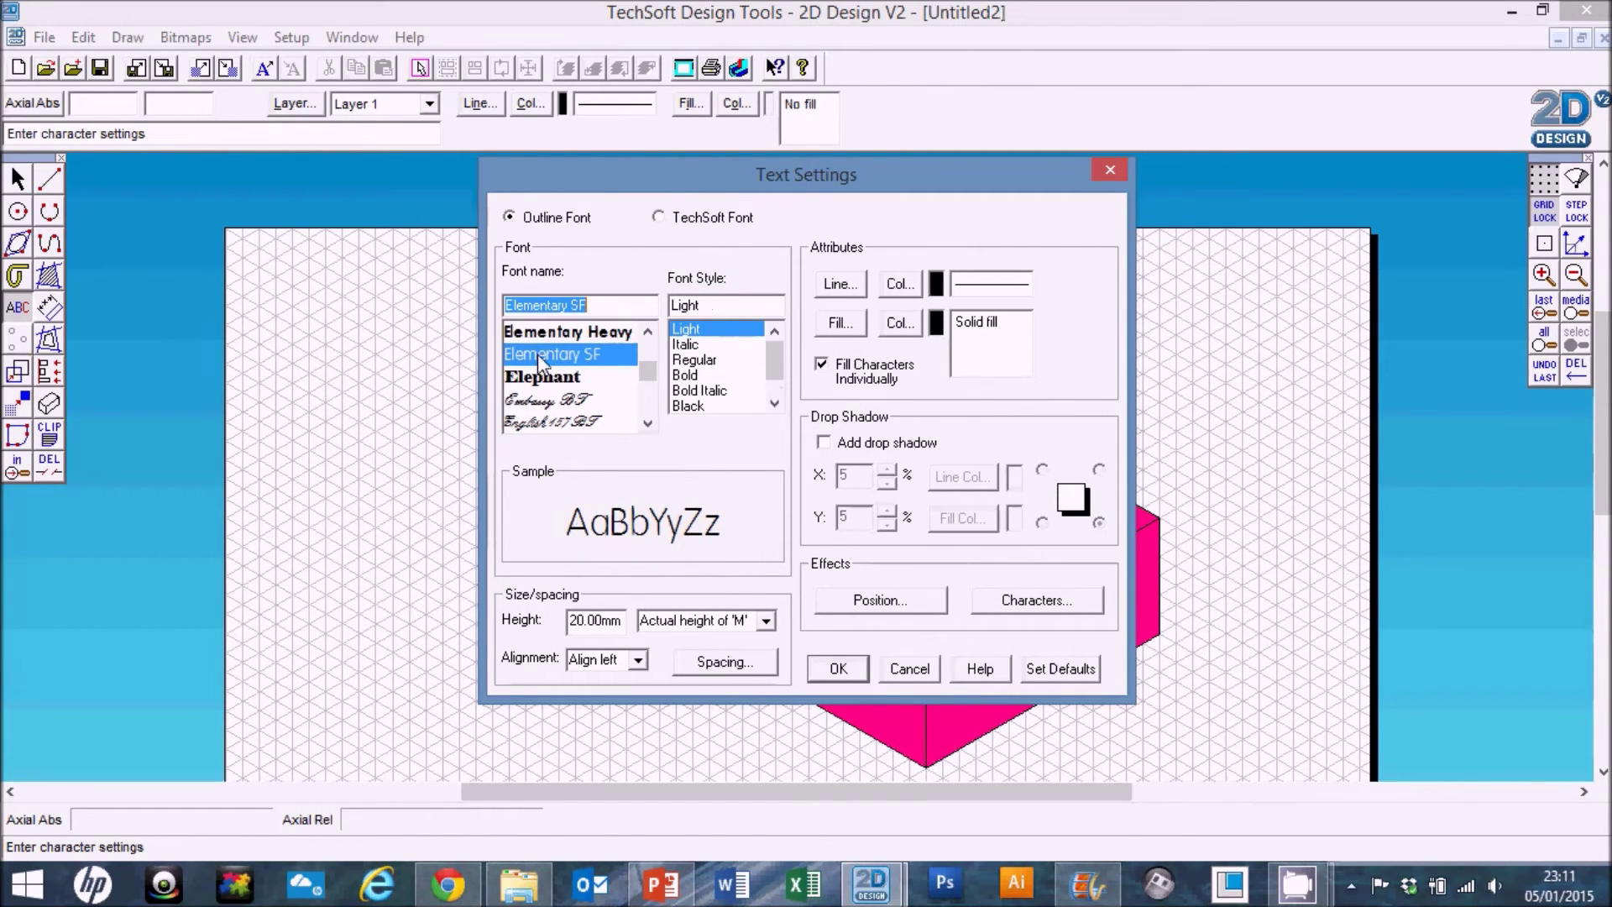
click(840, 666)
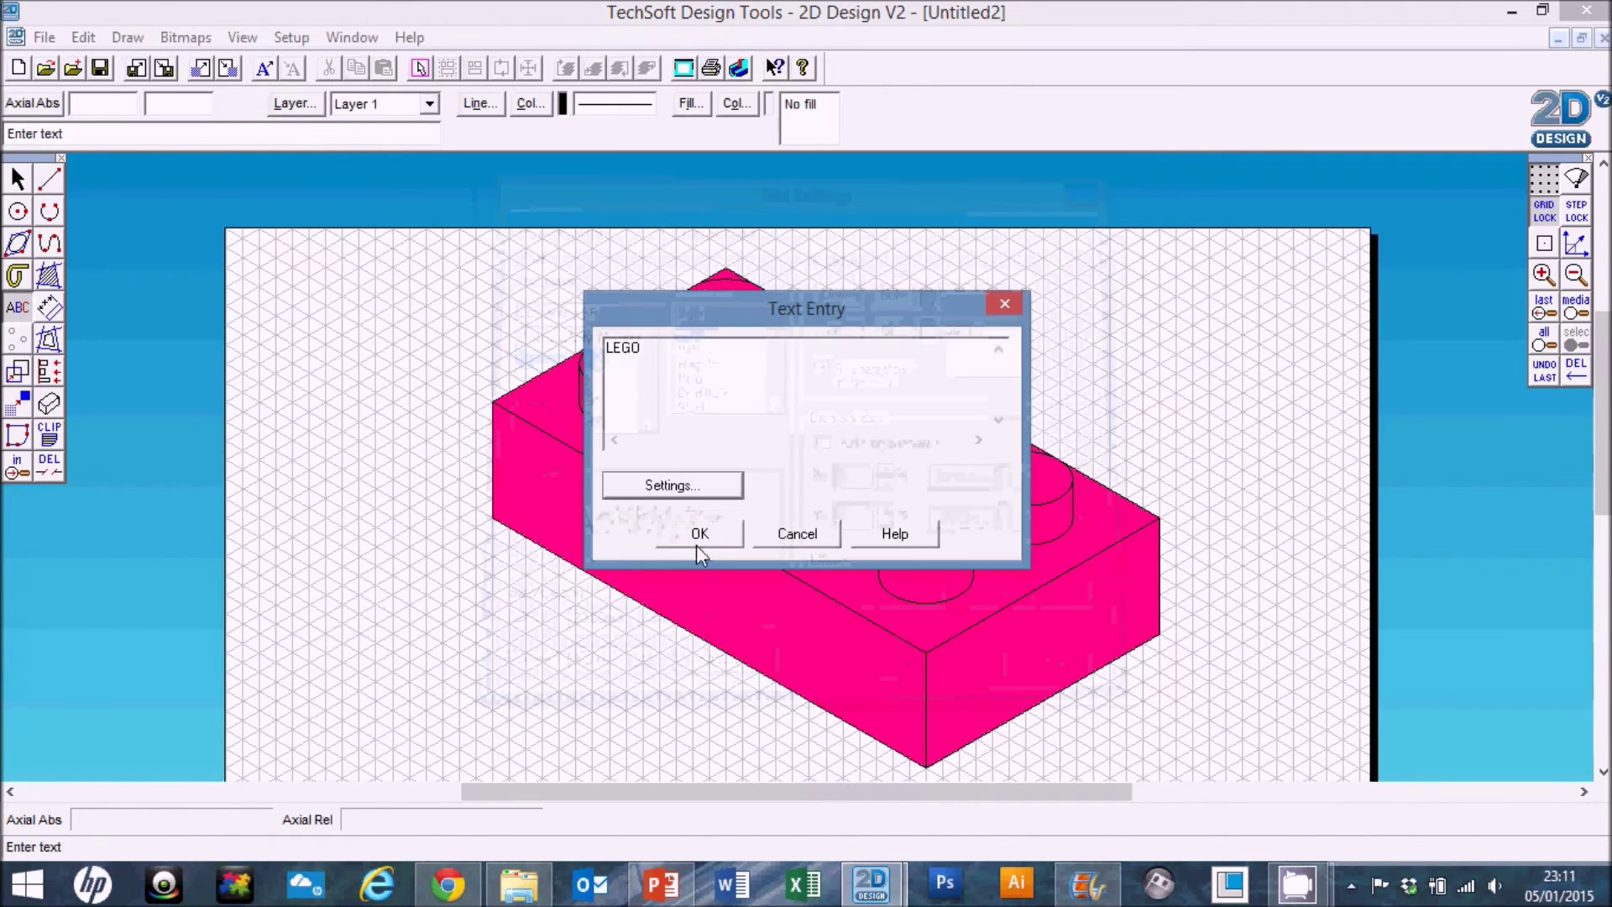
click(693, 532)
click(18, 178)
click(456, 295)
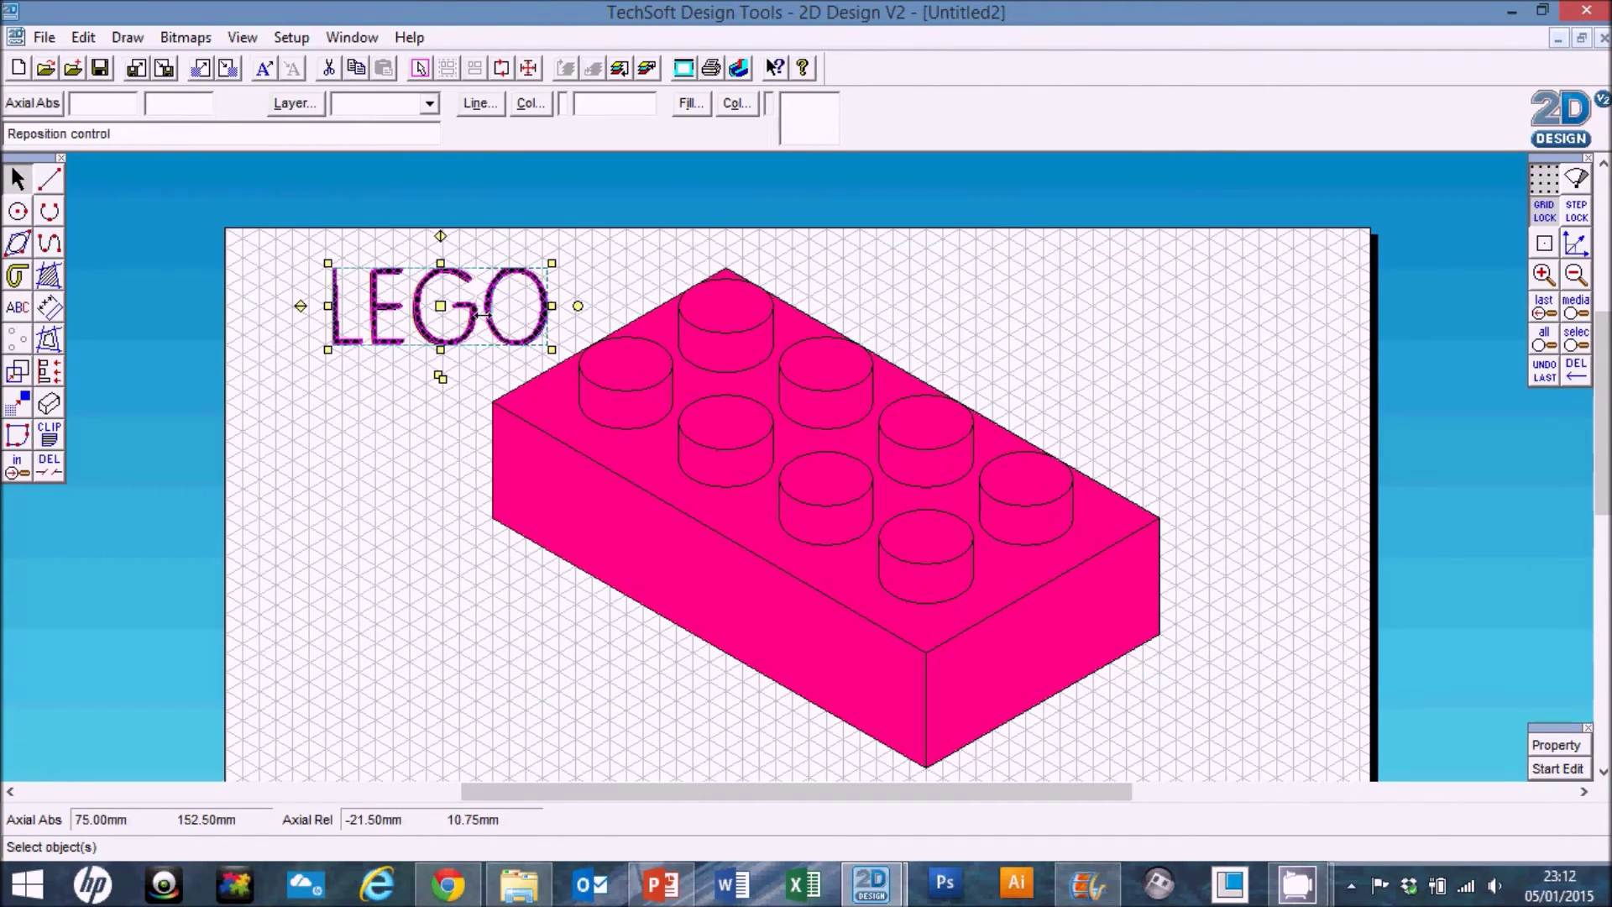
Squeeze the LEGO text narrower and change its font style to Bold Italic.
drag(476, 314, 479, 311)
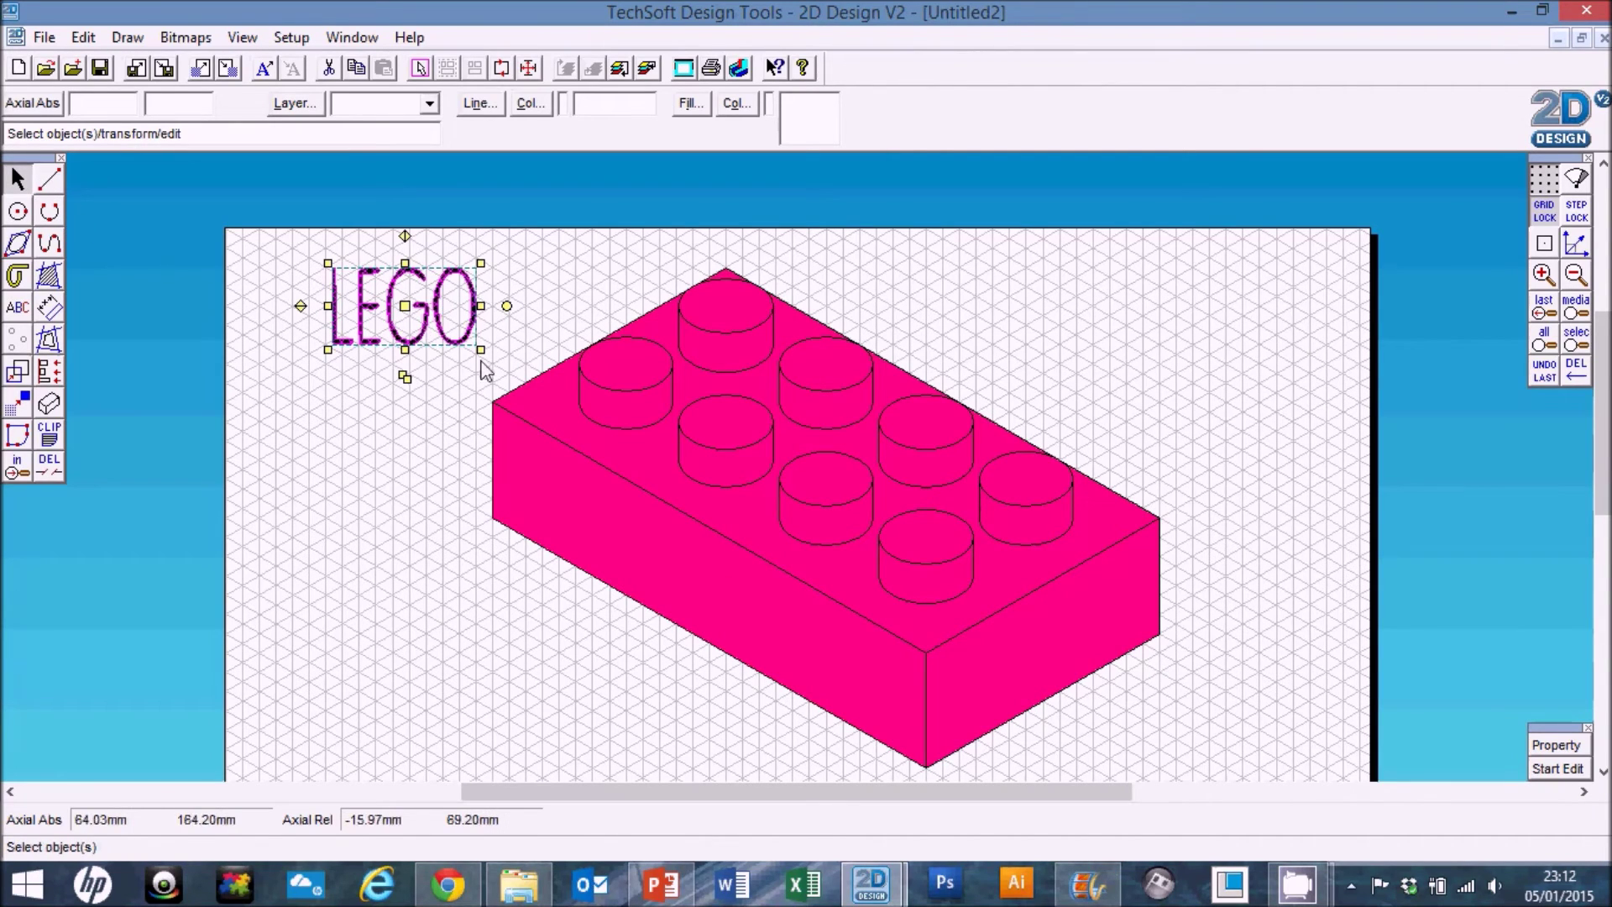
click(1543, 745)
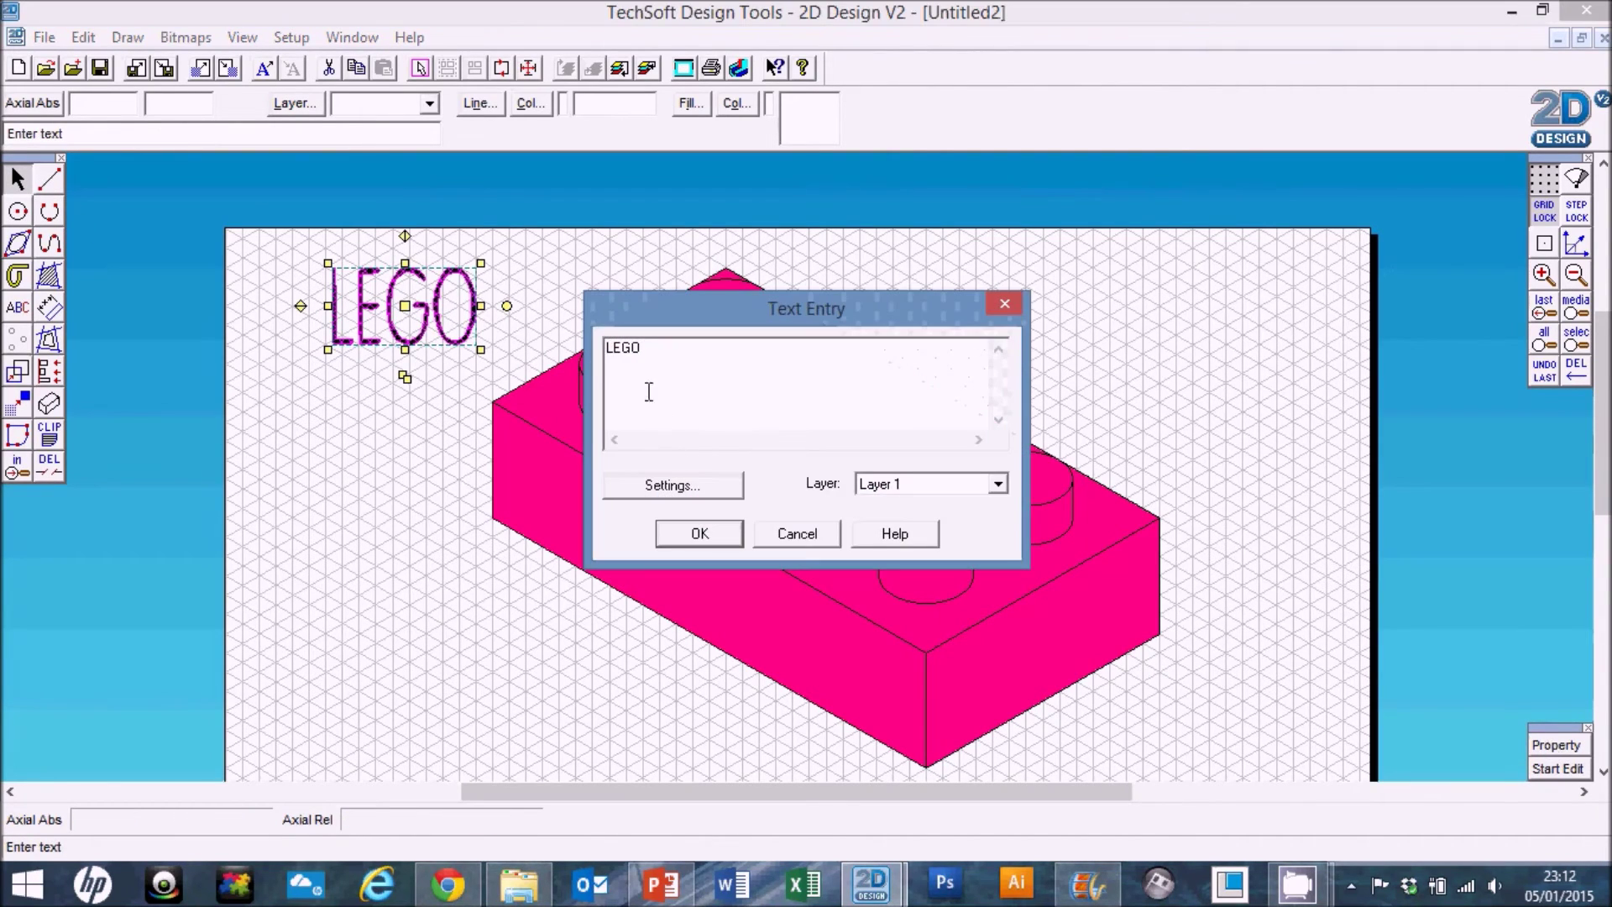
click(670, 486)
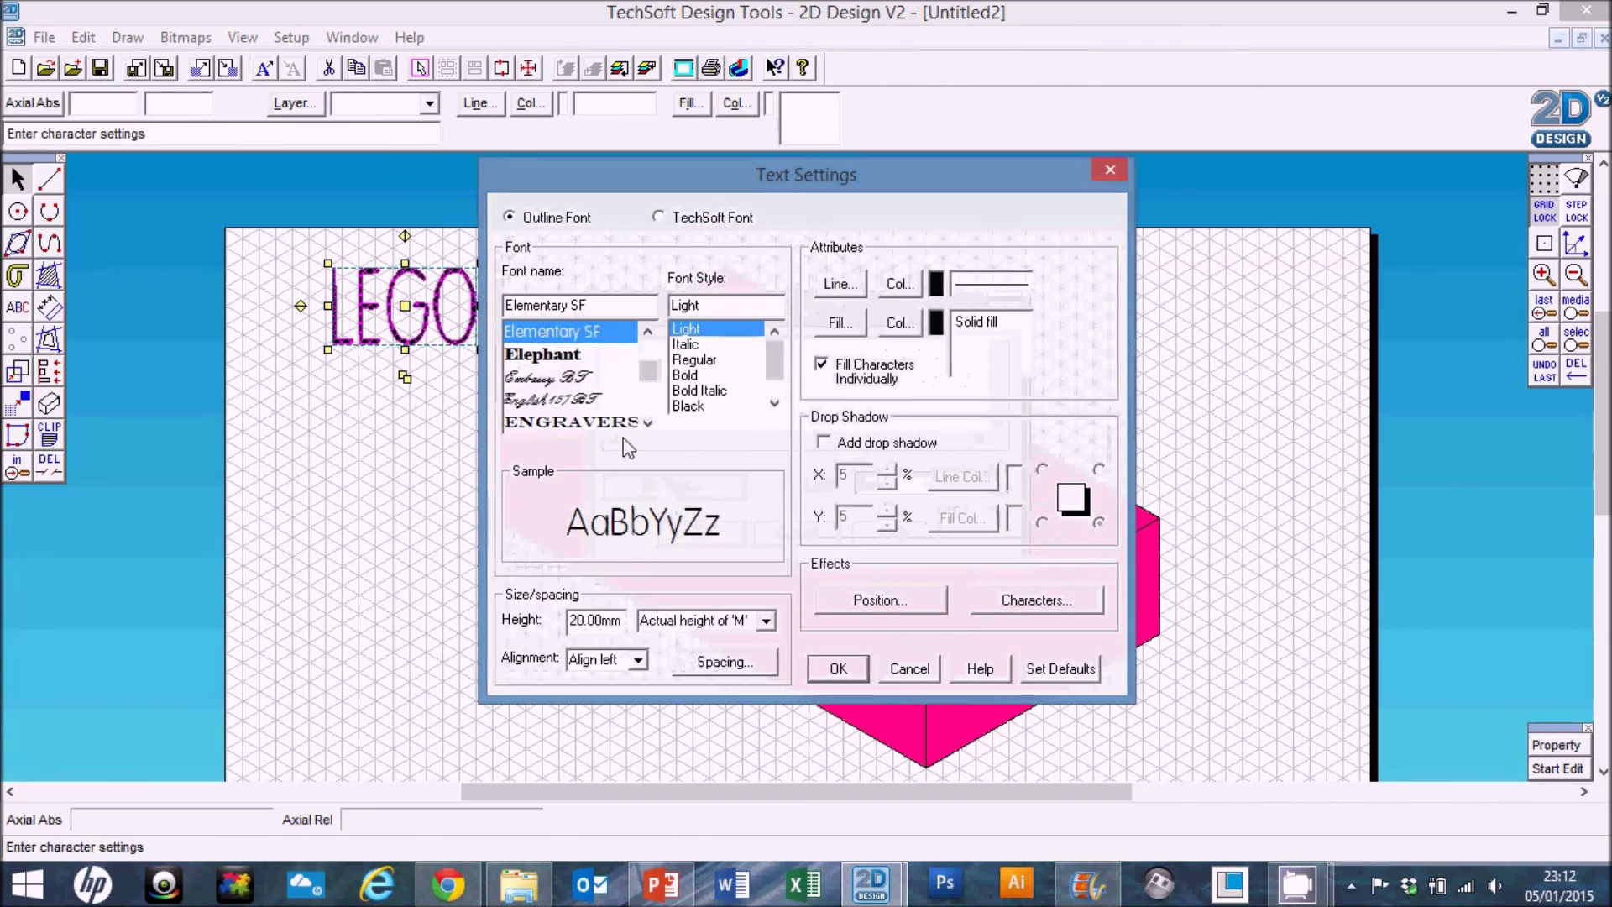
click(703, 391)
click(833, 663)
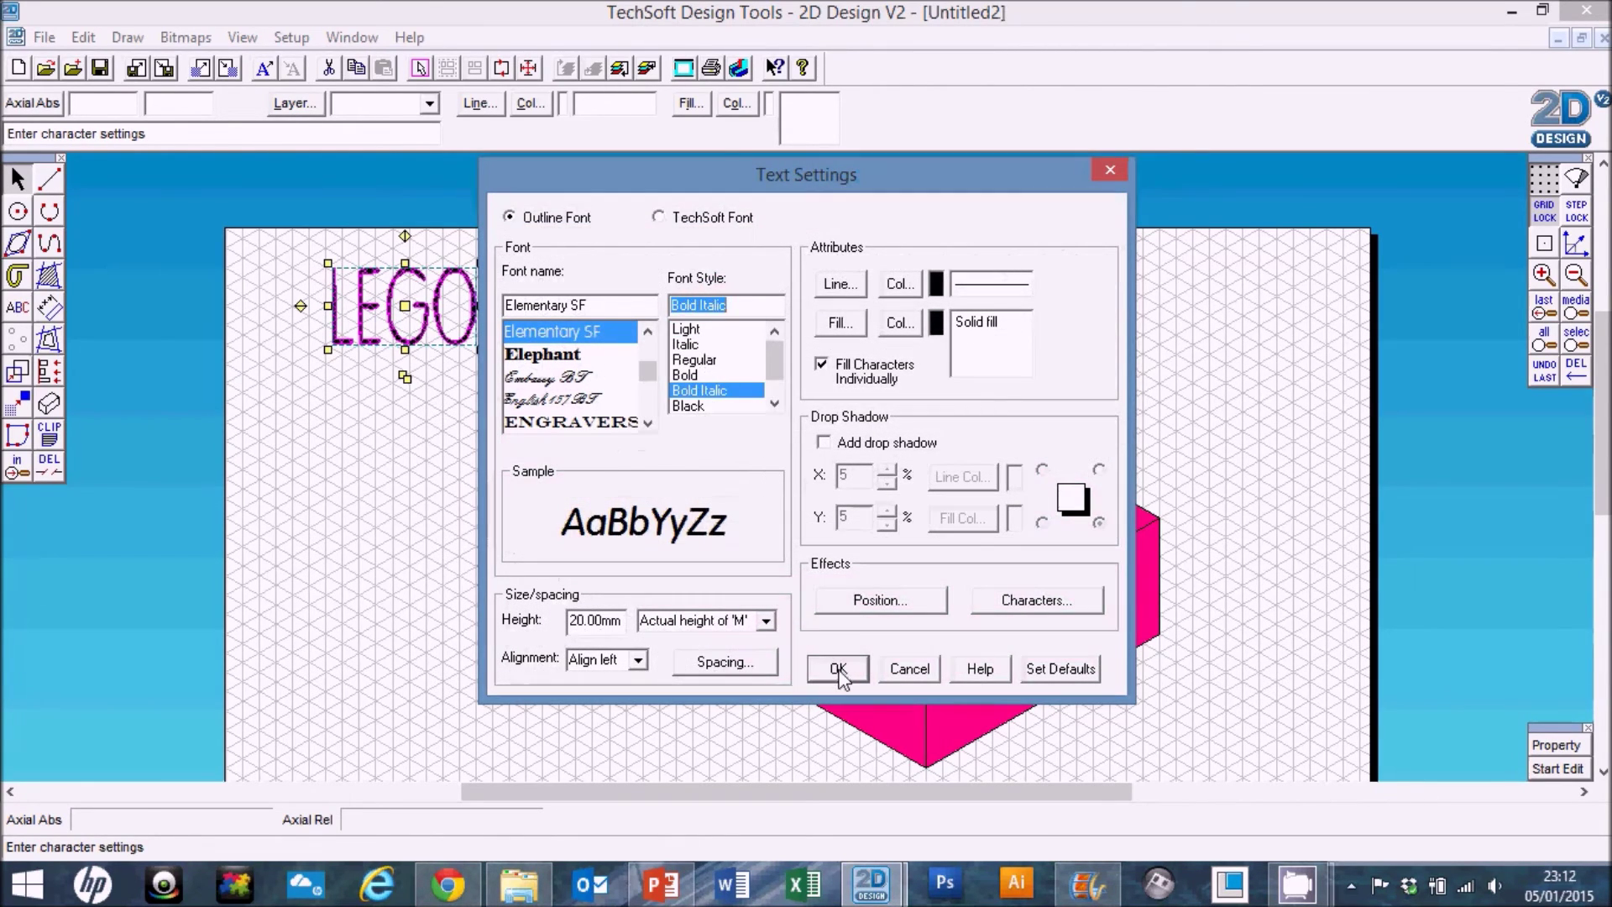
click(696, 534)
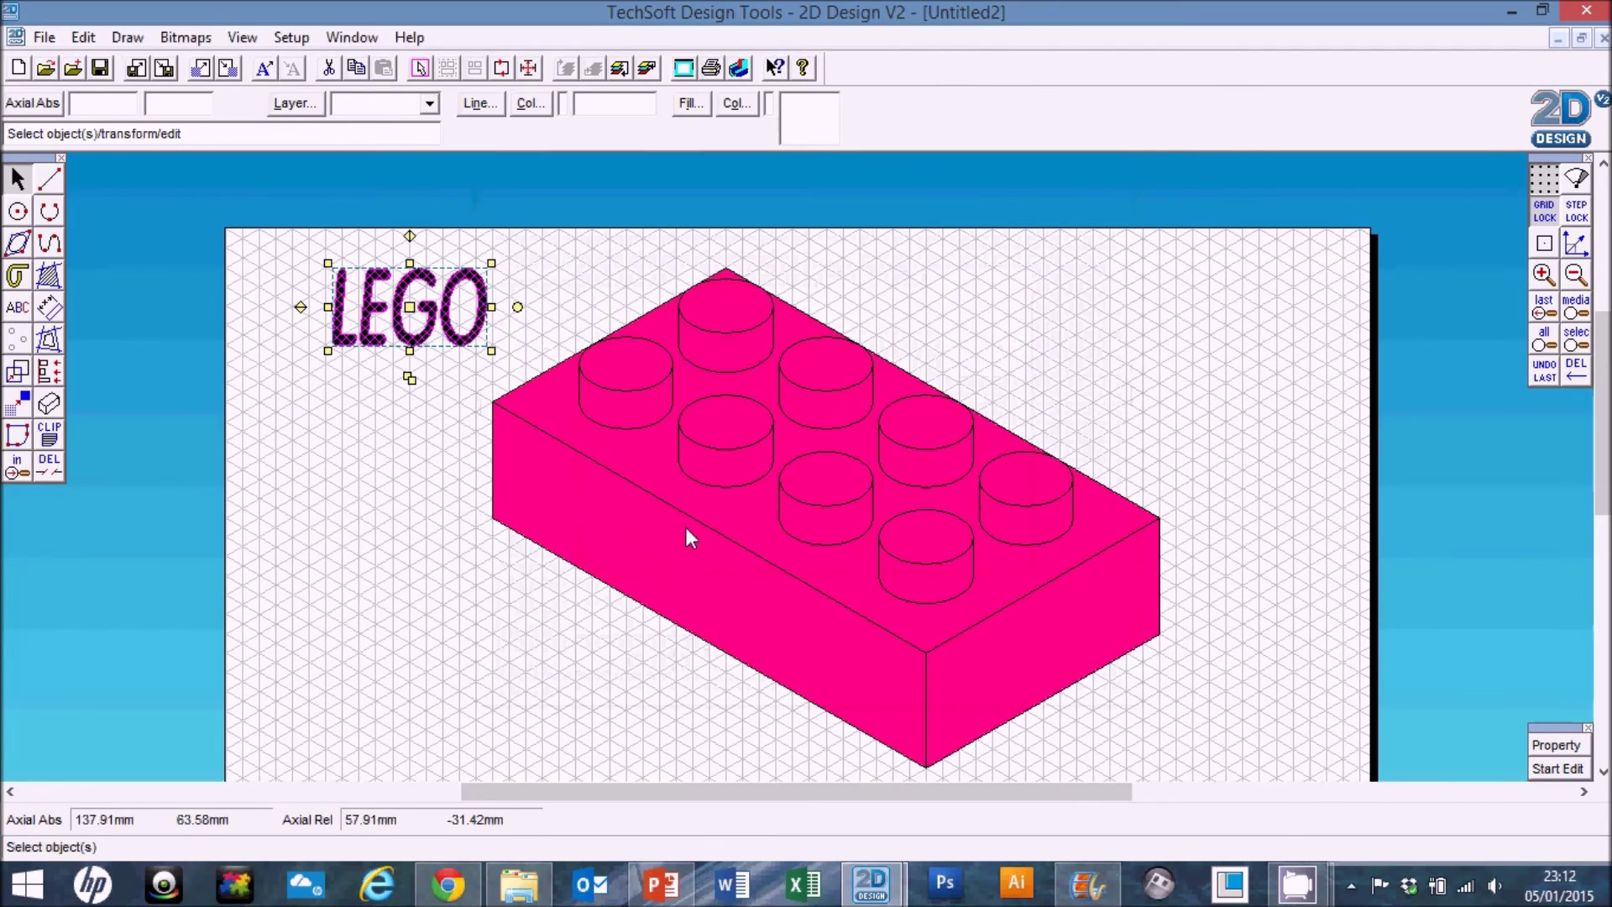
click(361, 431)
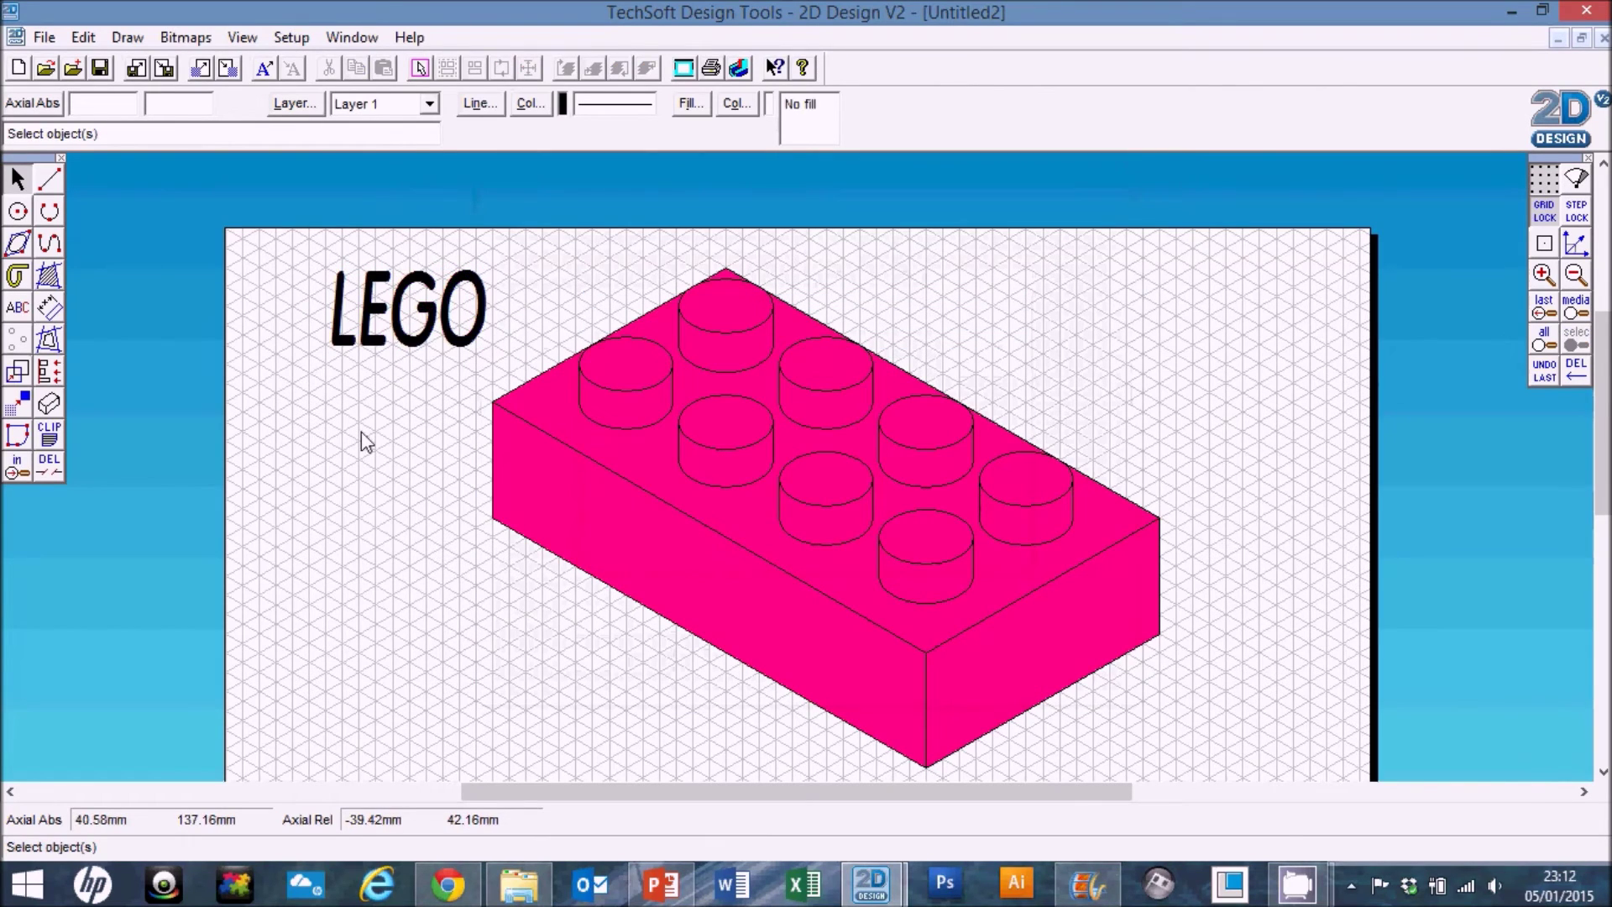
Move the LEGO text onto the leftmost stud and shrink it to fit.
click(395, 338)
drag(410, 308, 668, 357)
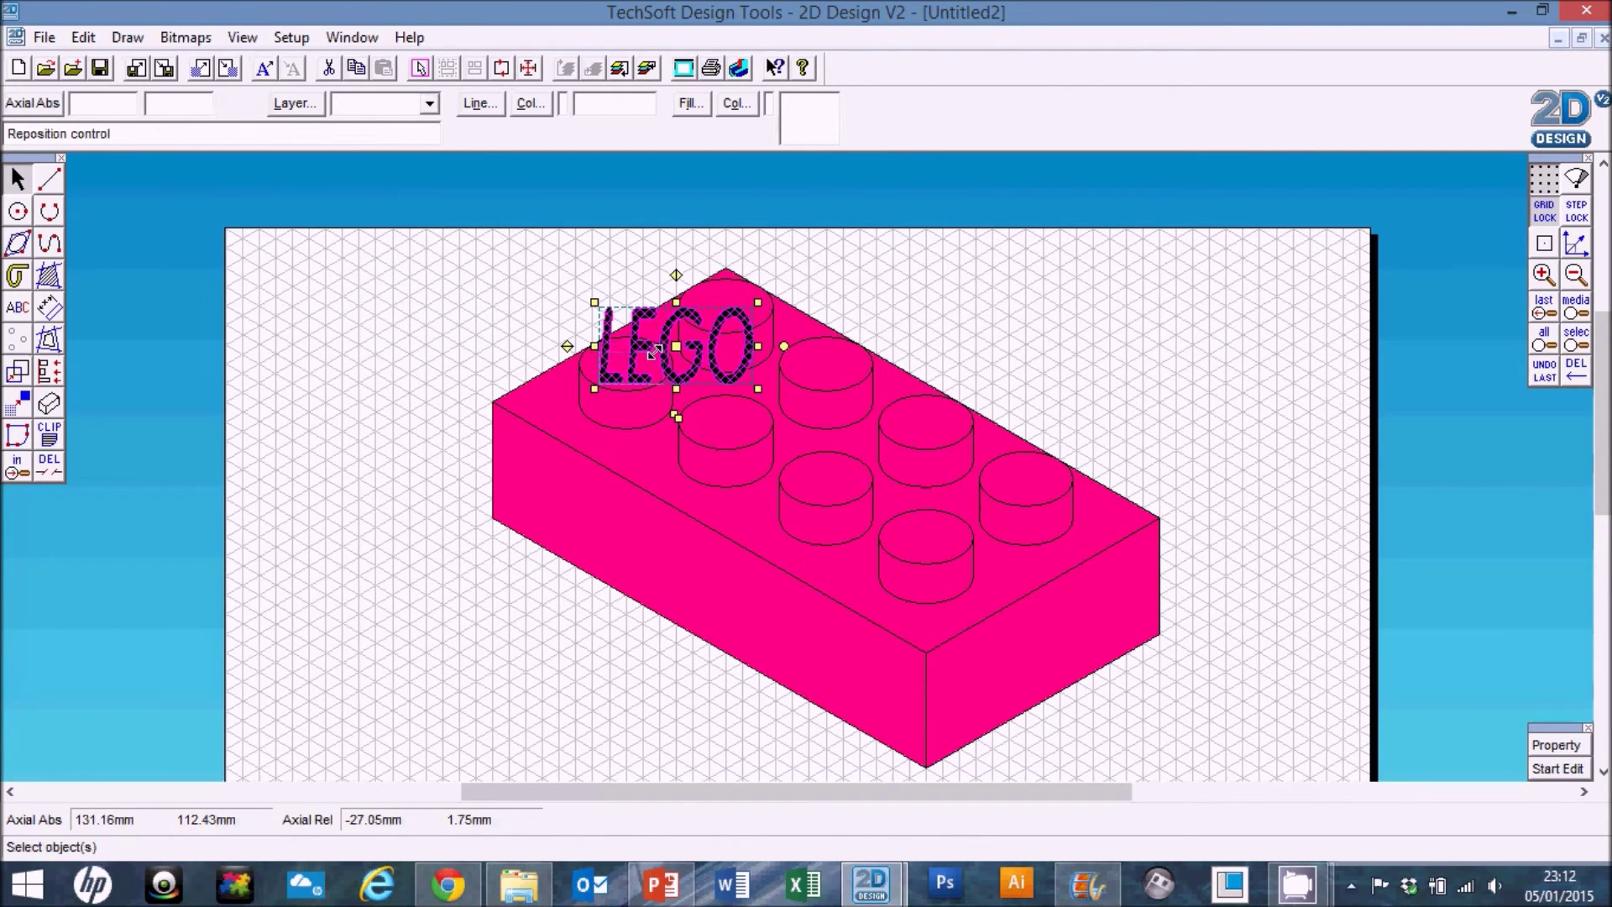
key(ctrl+z)
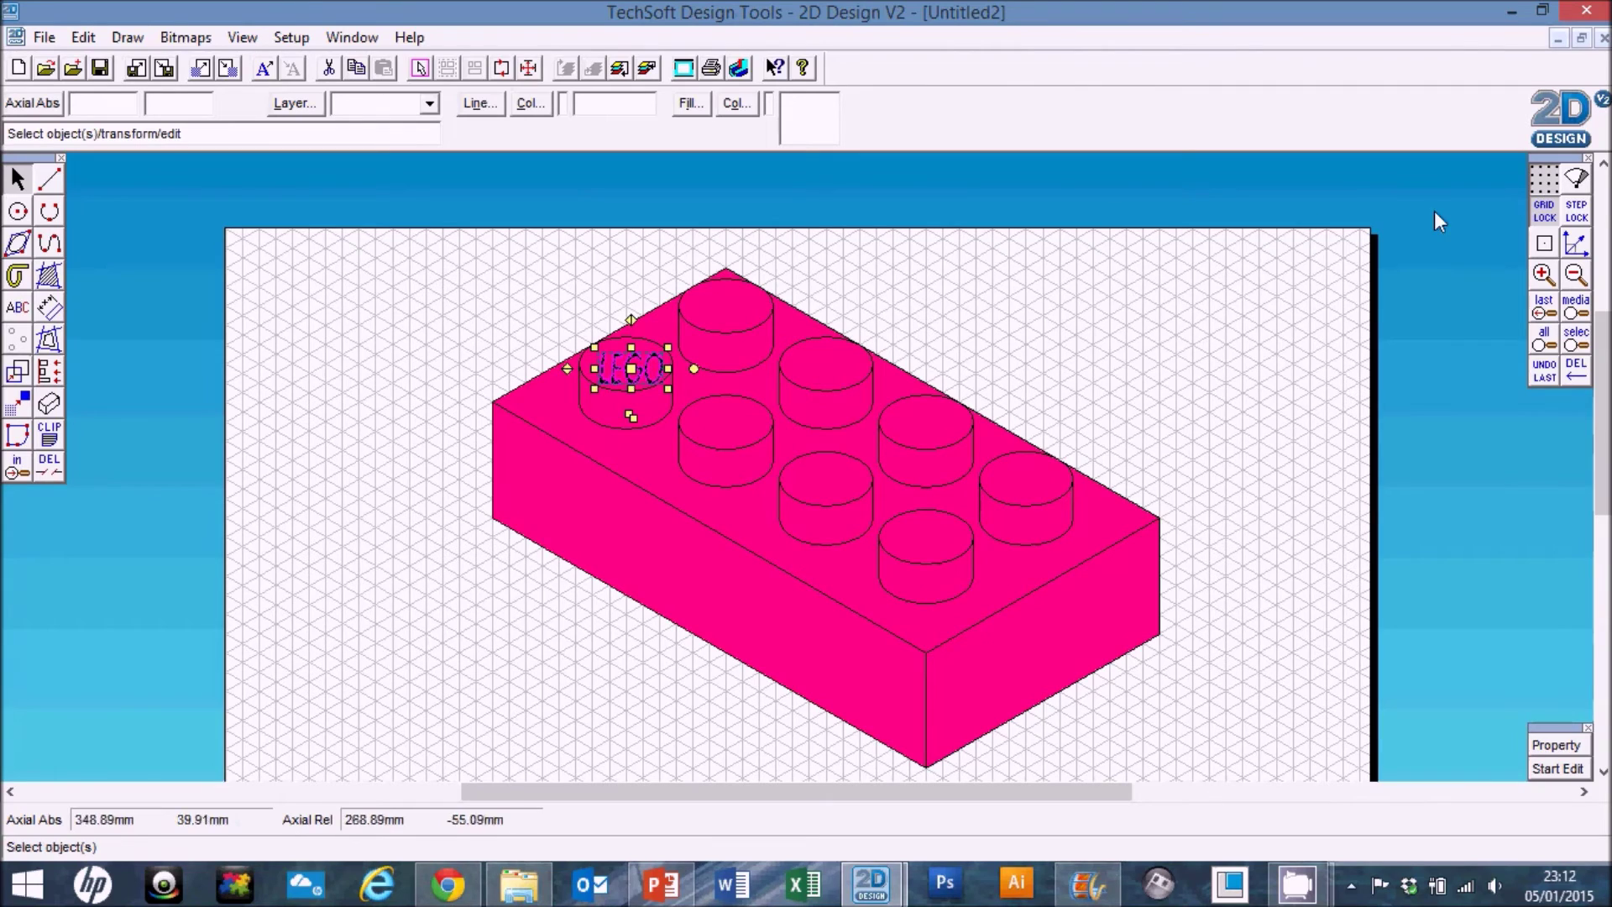
click(511, 353)
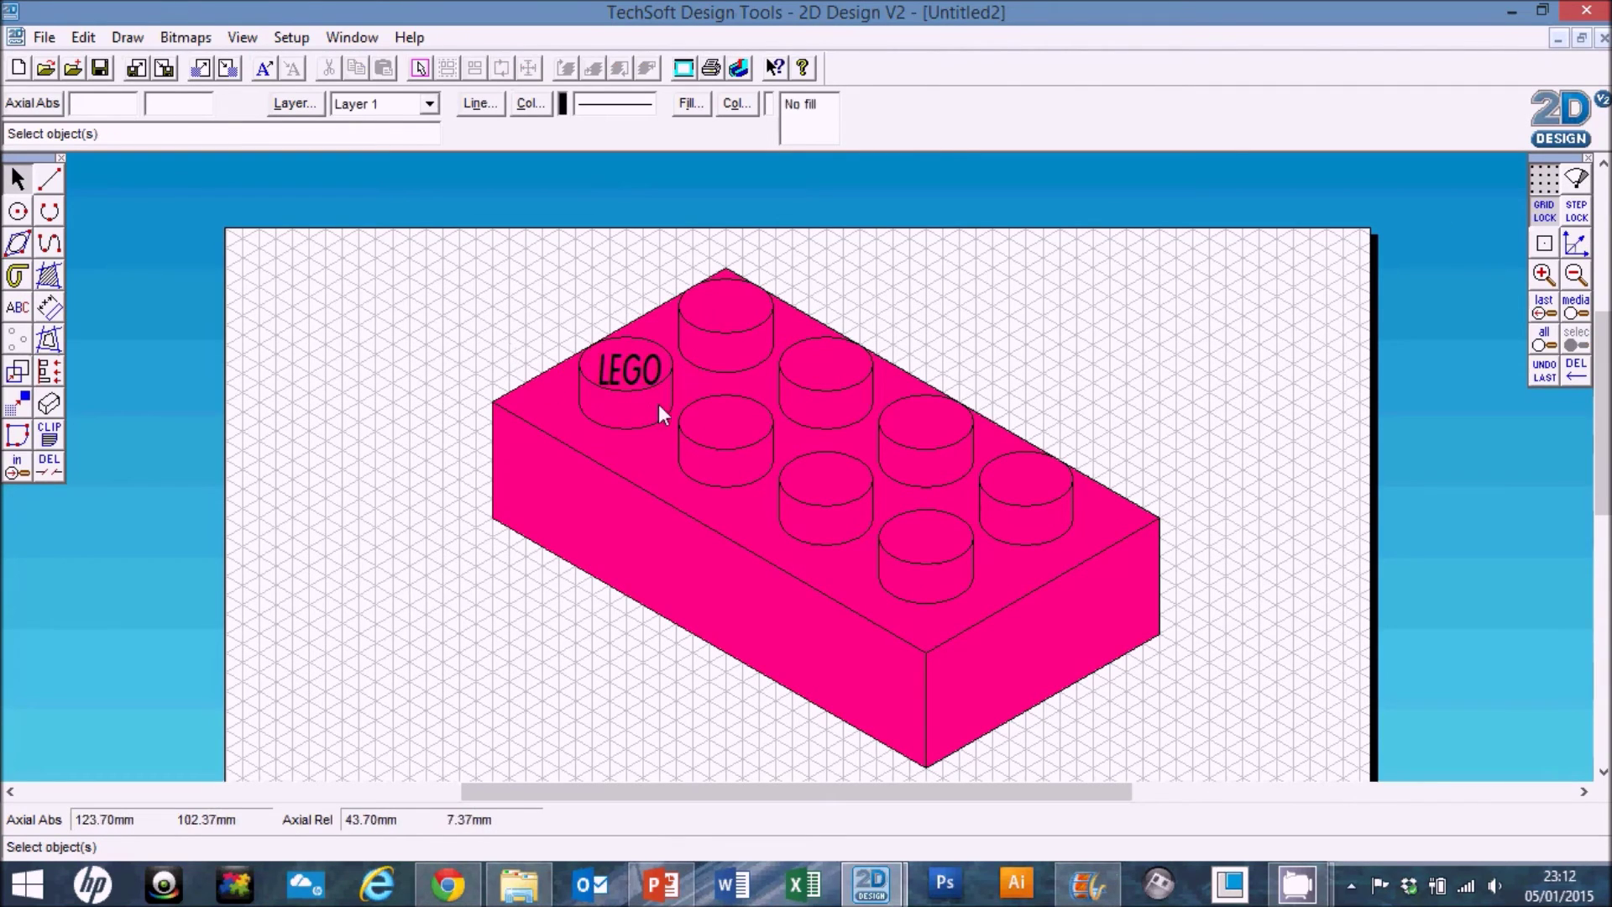
click(627, 369)
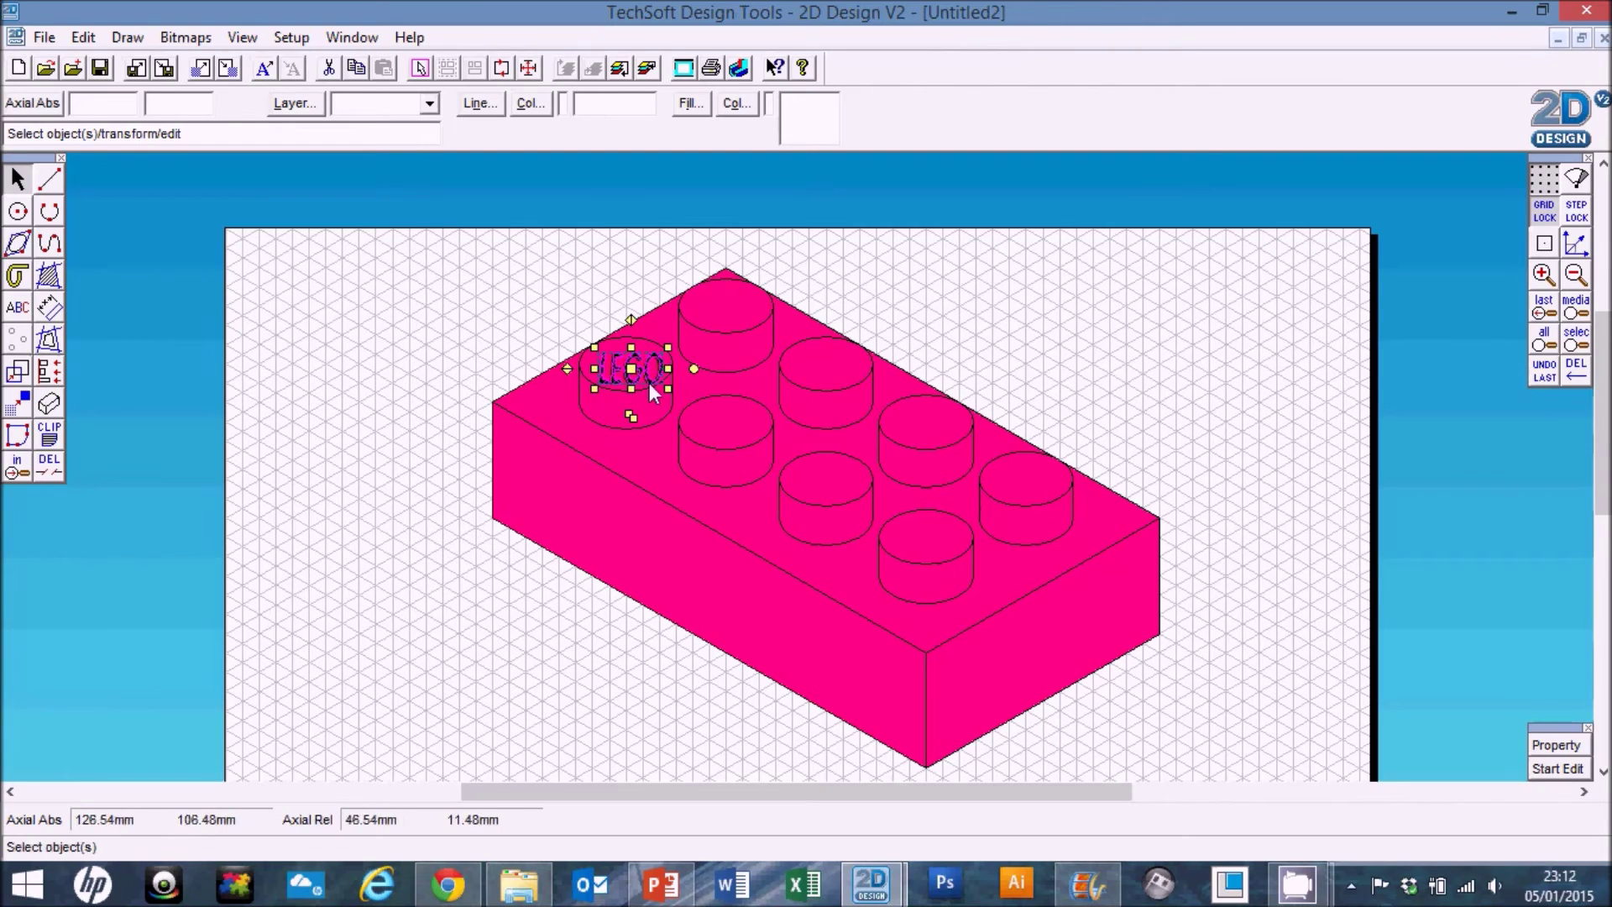
Give LEGO an isometric 3D effect and tilt it along the neighbouring stud's elliptical top.
click(51, 405)
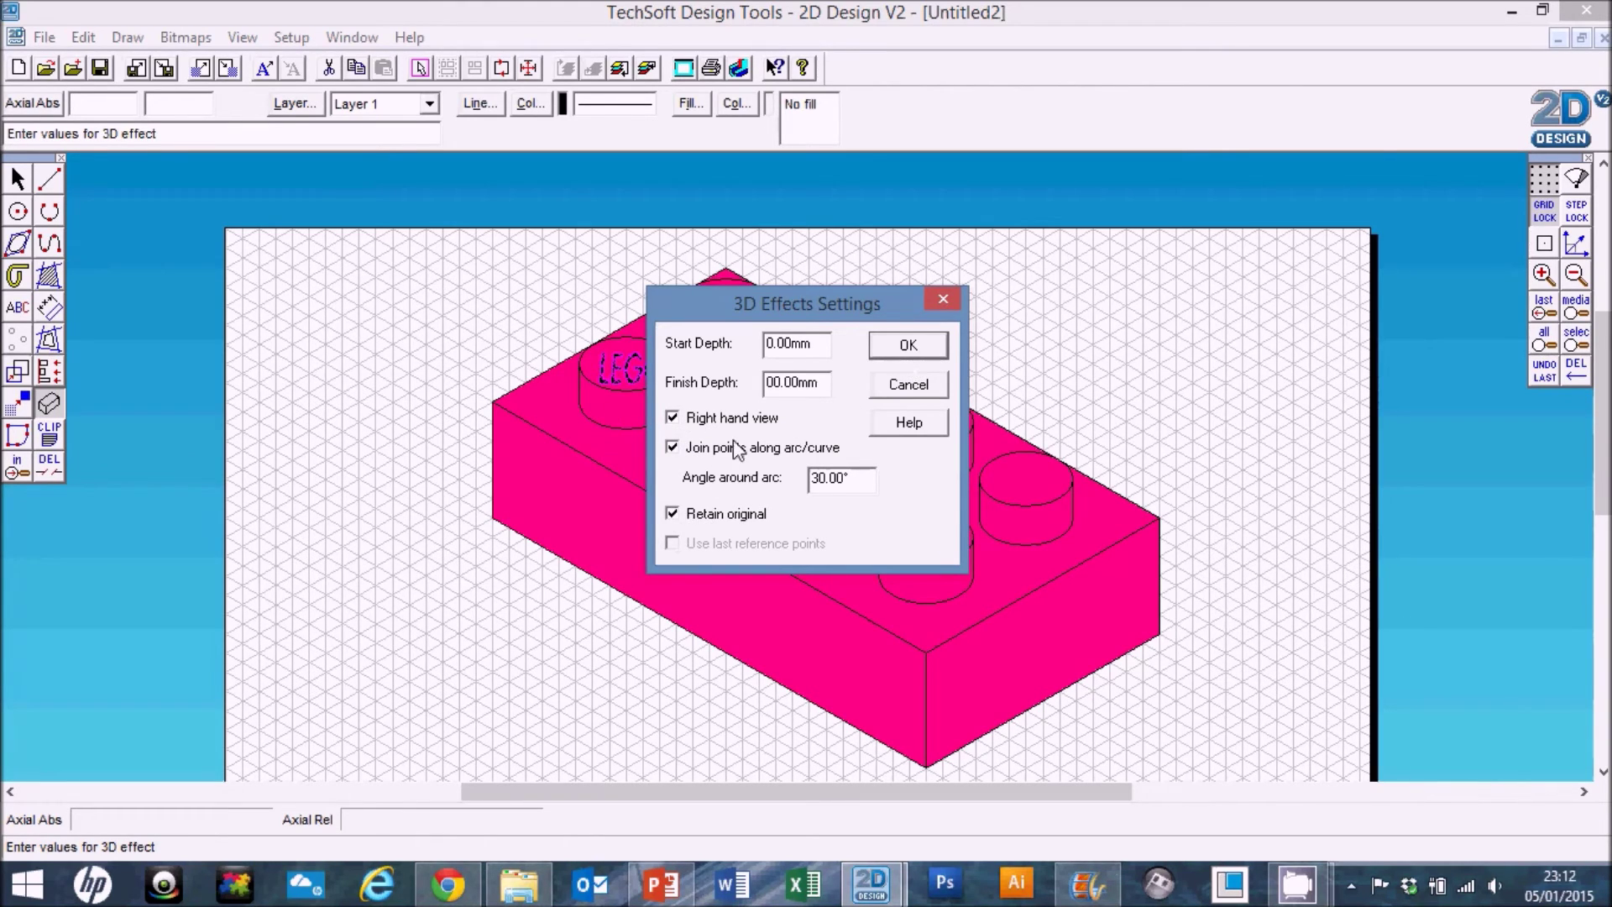
click(907, 350)
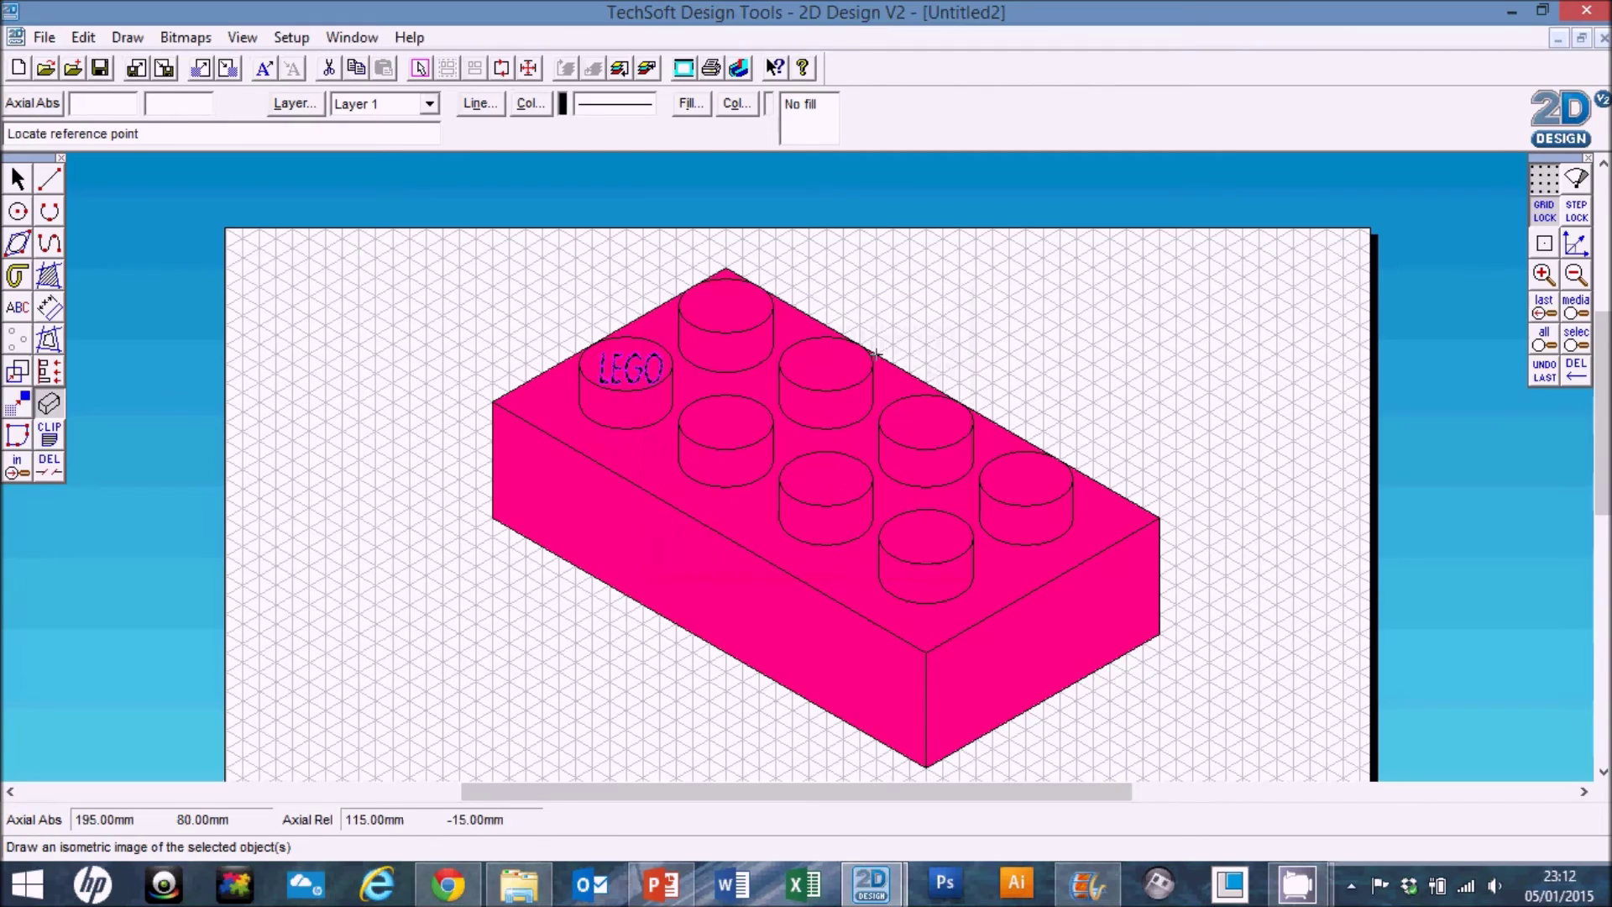
click(627, 401)
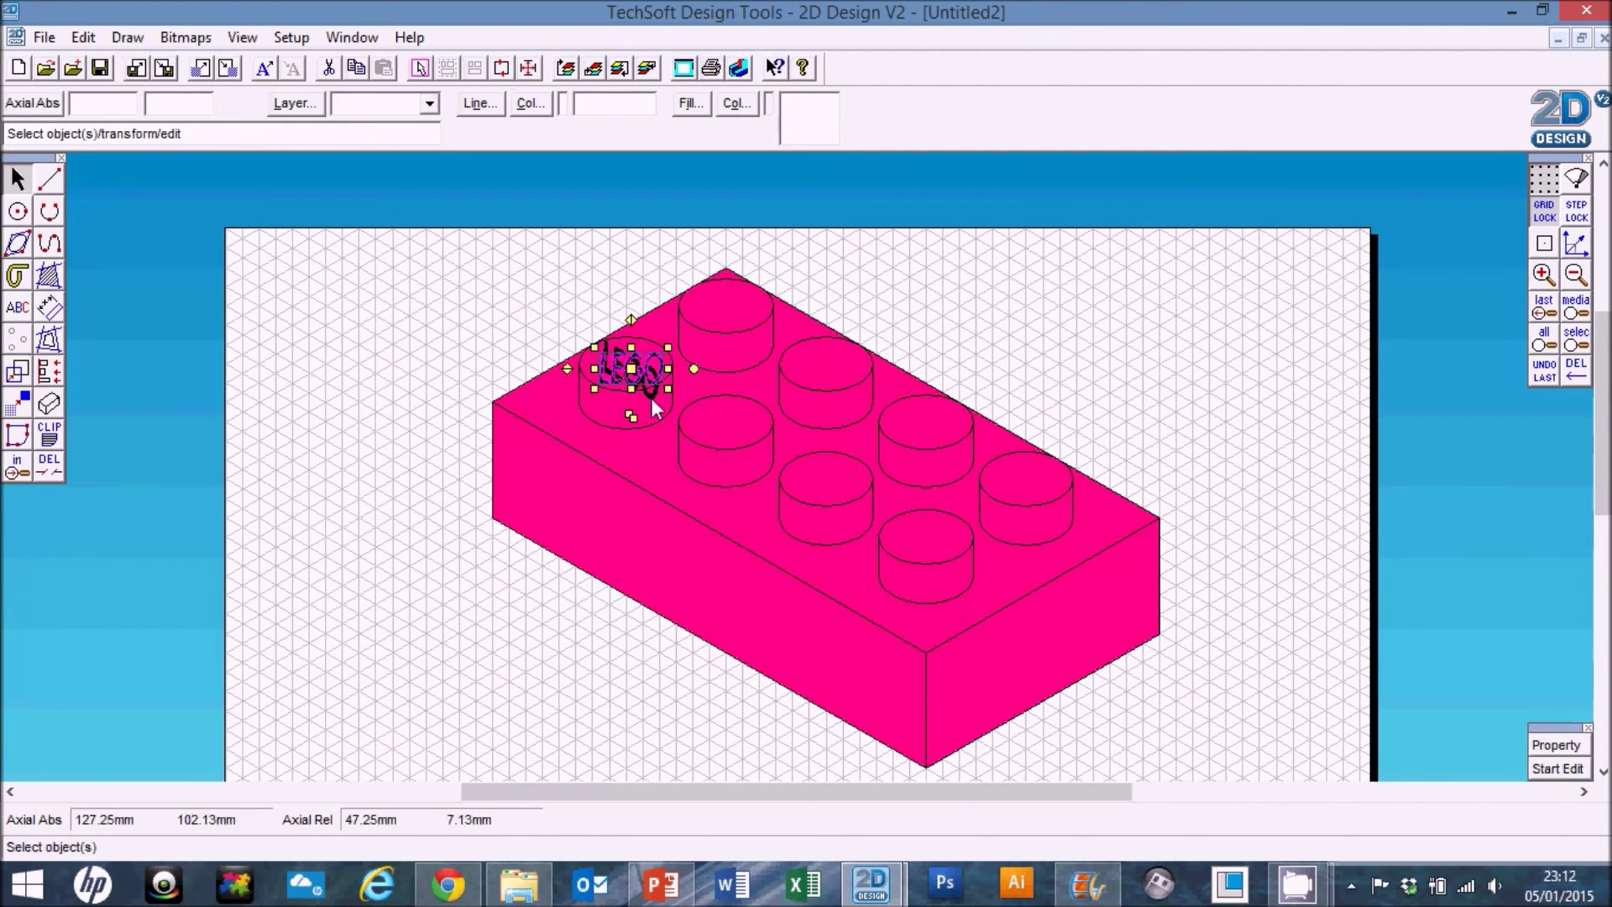
drag(646, 389, 714, 417)
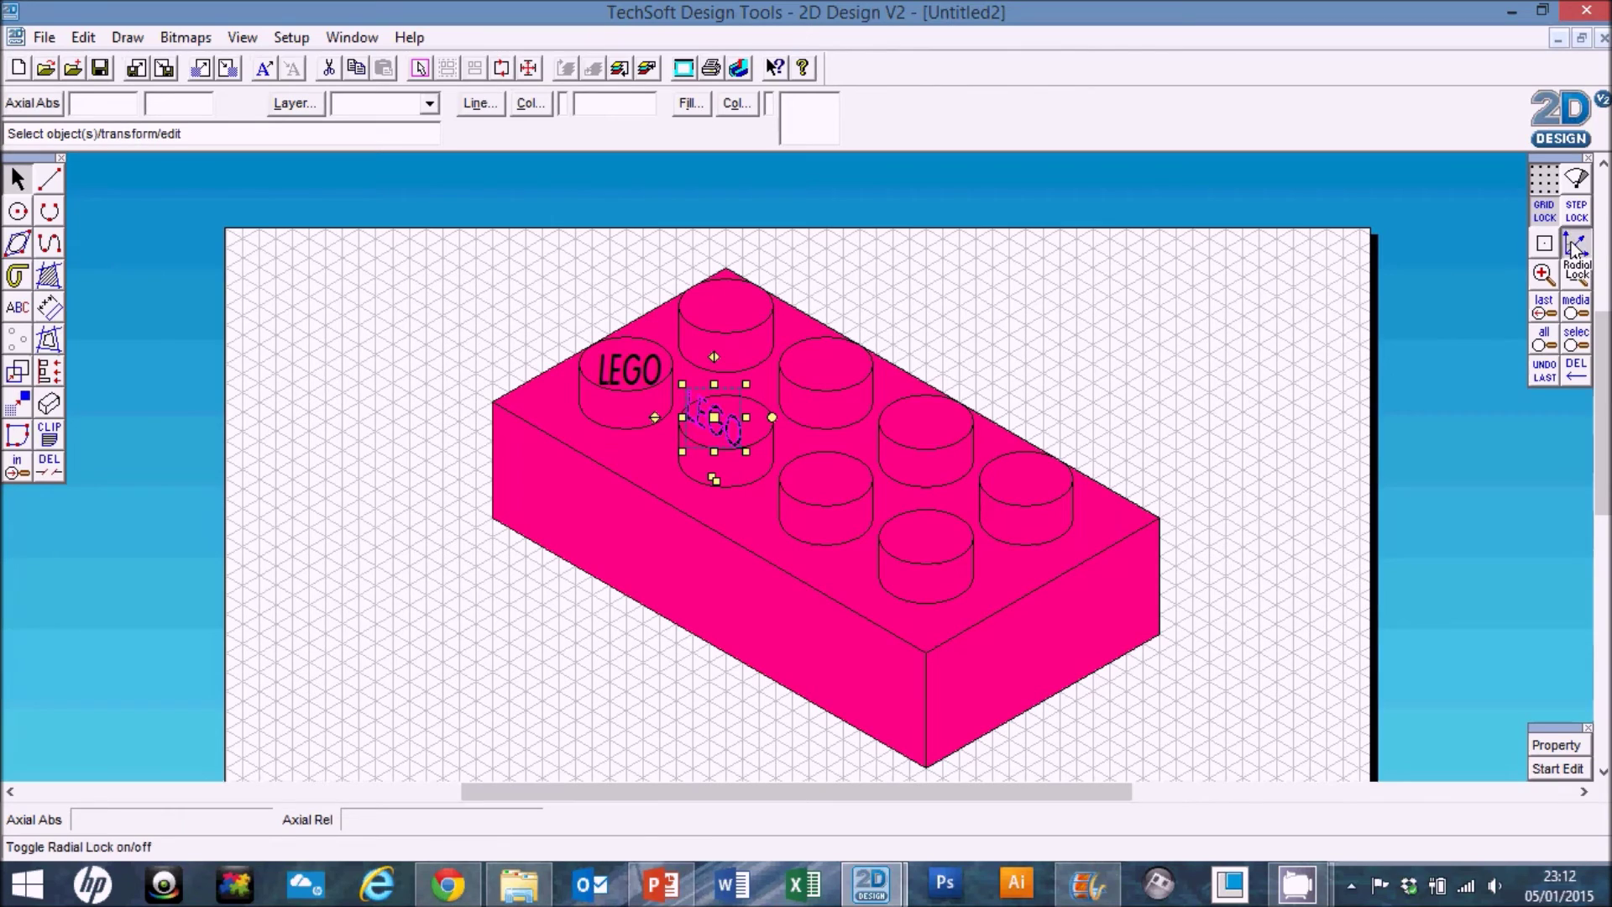
mouse_move(770, 418)
mouse_down()
mouse_move(778, 355)
mouse_move(781, 390)
mouse_up()
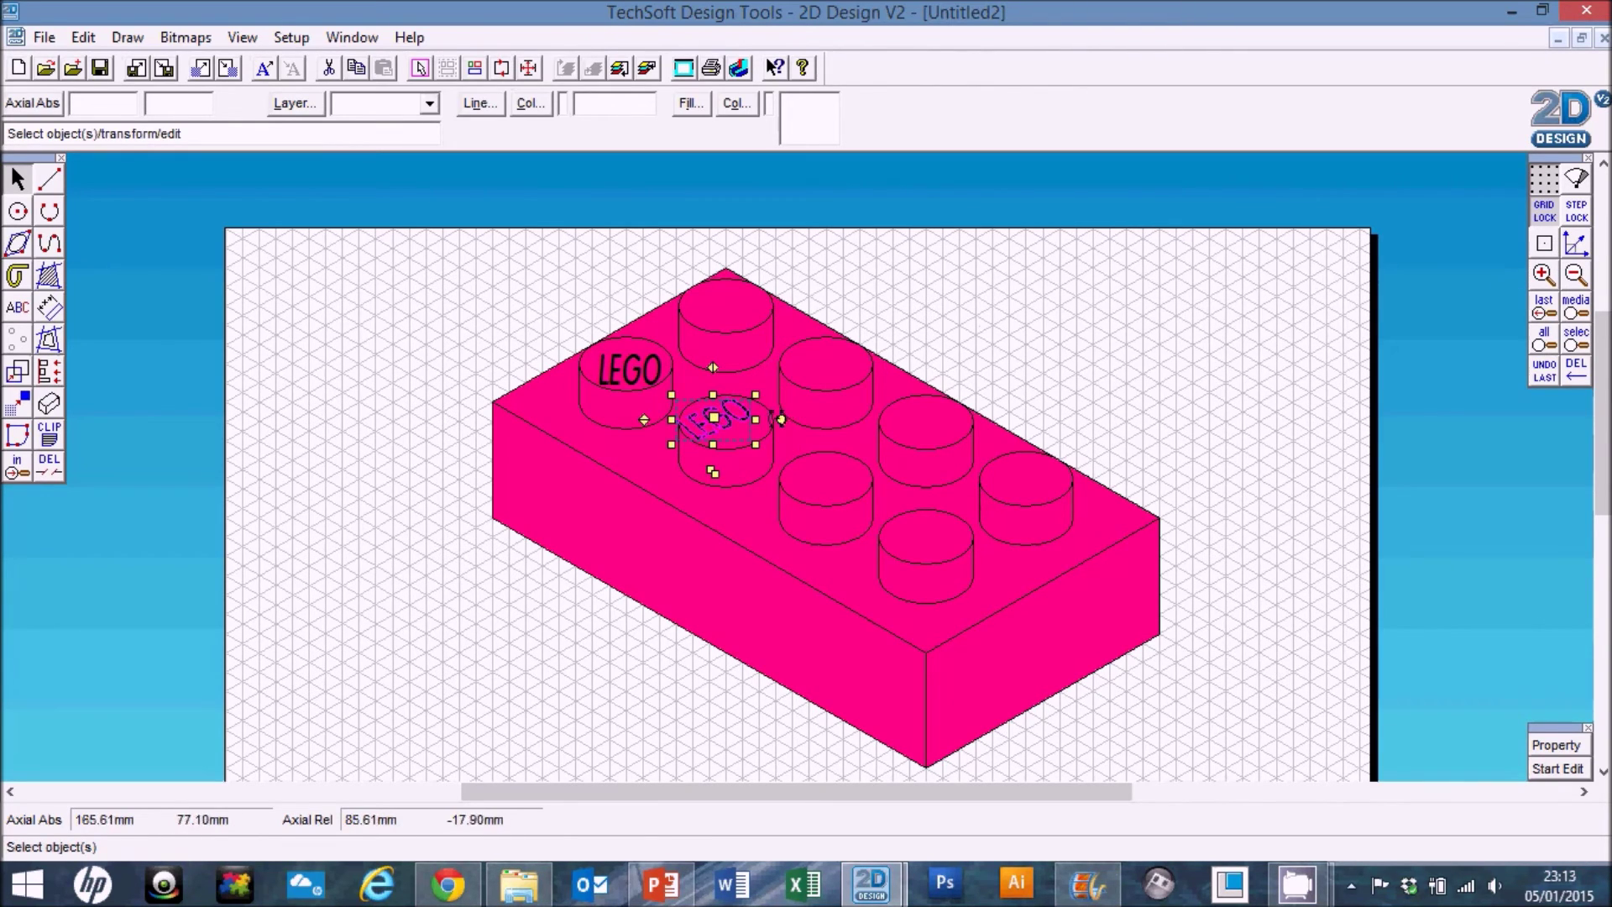
With Step Lock on, move the spare LEGO off the brick and centre the slanted label on the leftmost stud.
click(1576, 211)
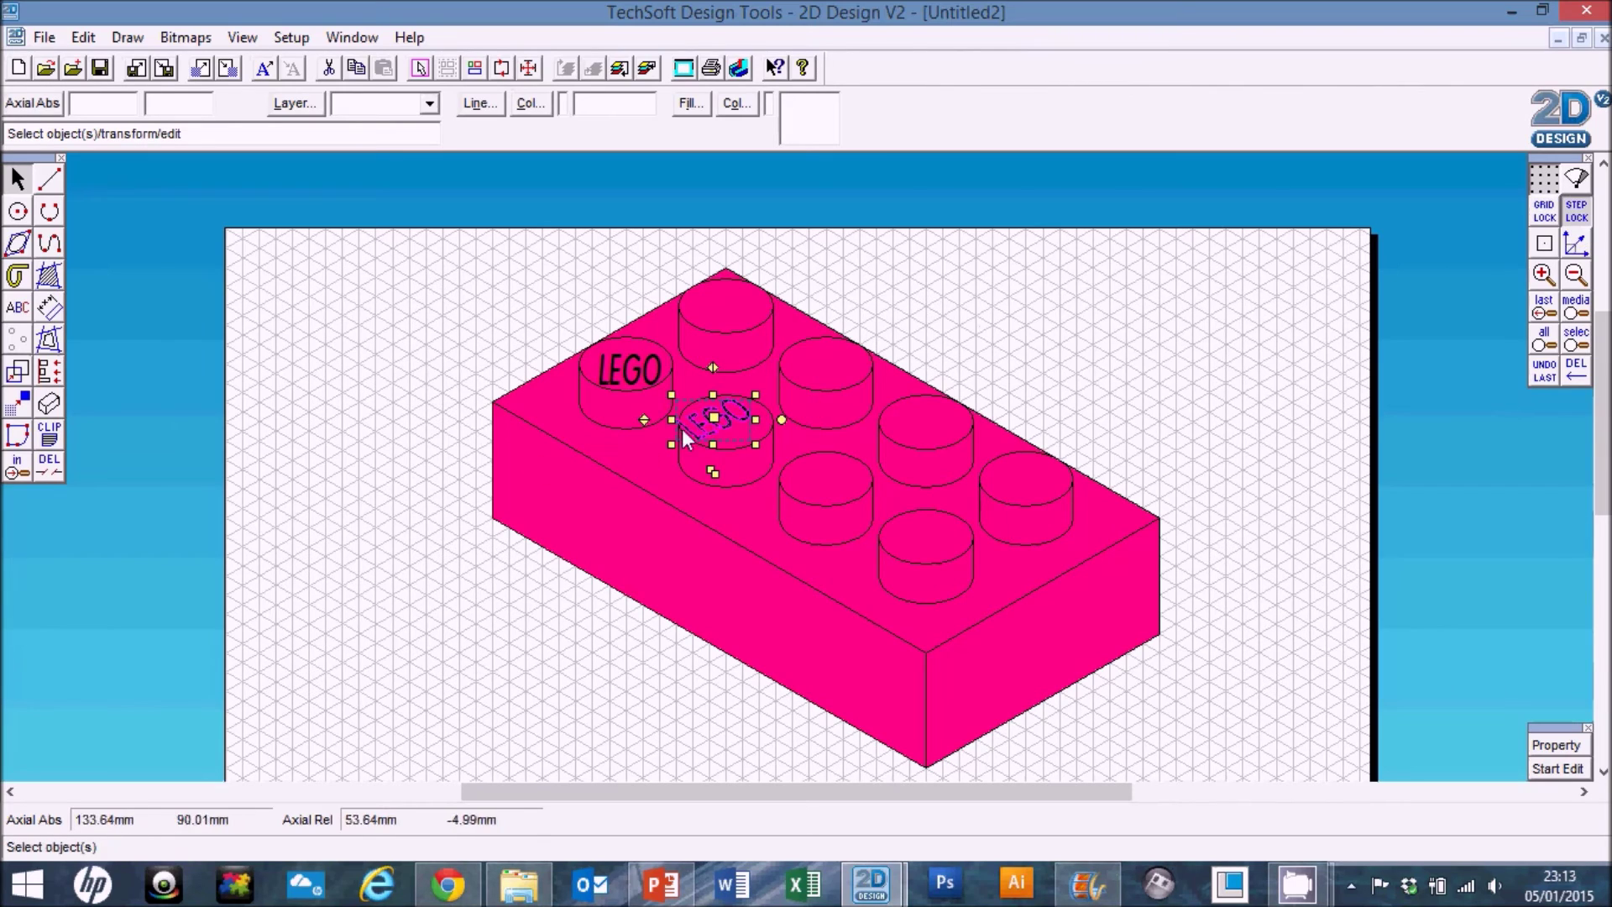
drag(713, 418, 727, 419)
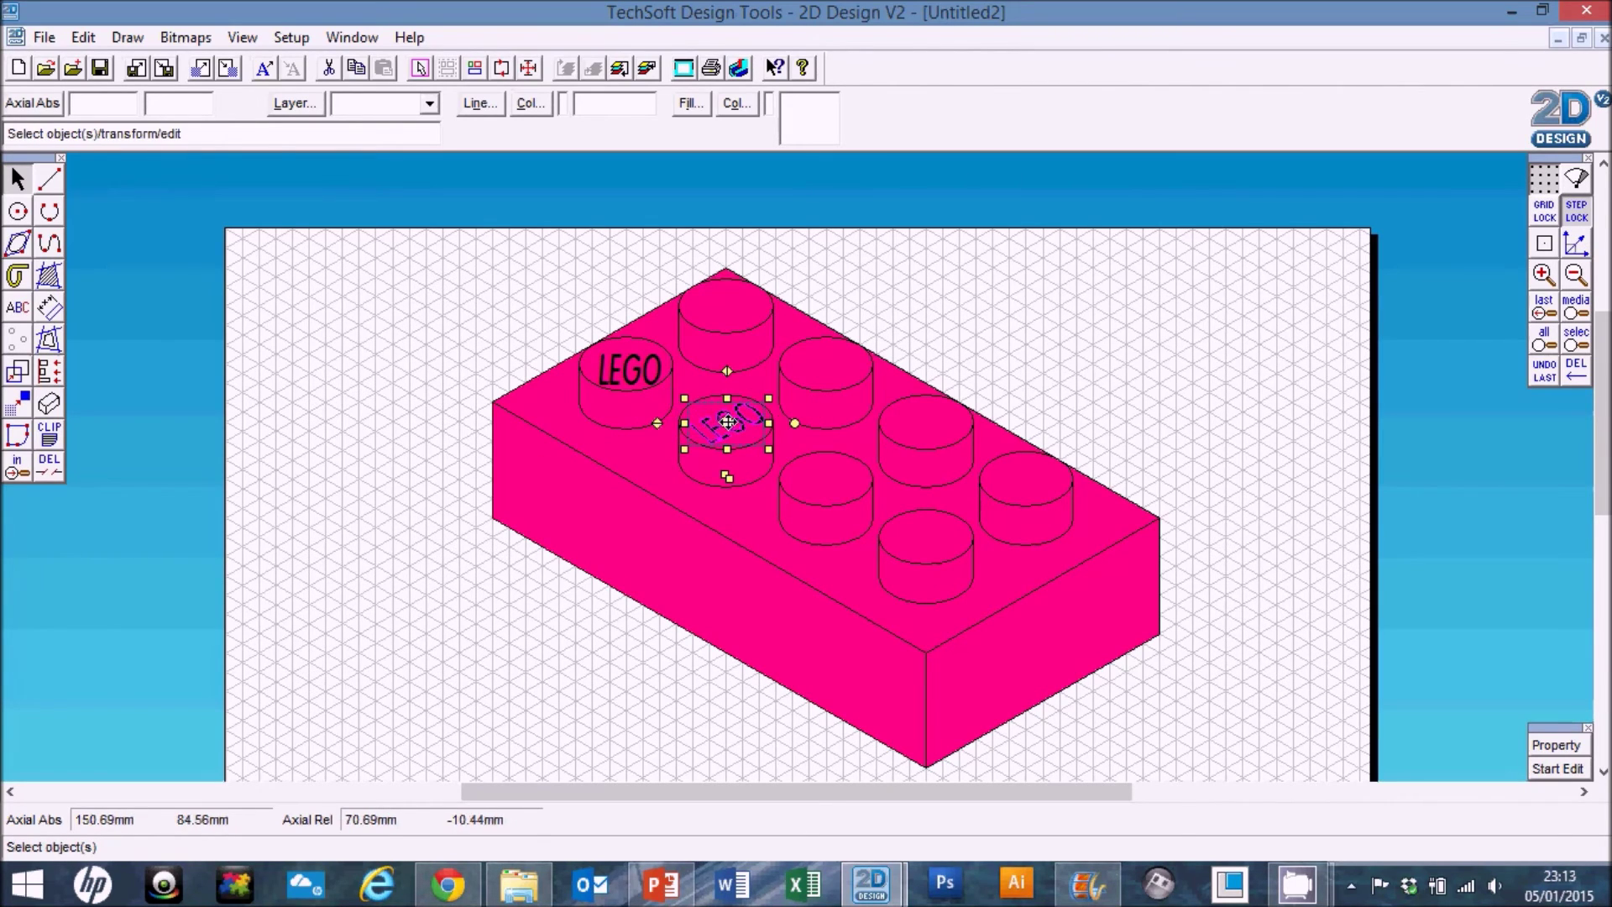
click(630, 371)
drag(631, 370, 454, 323)
click(722, 419)
drag(727, 423, 622, 364)
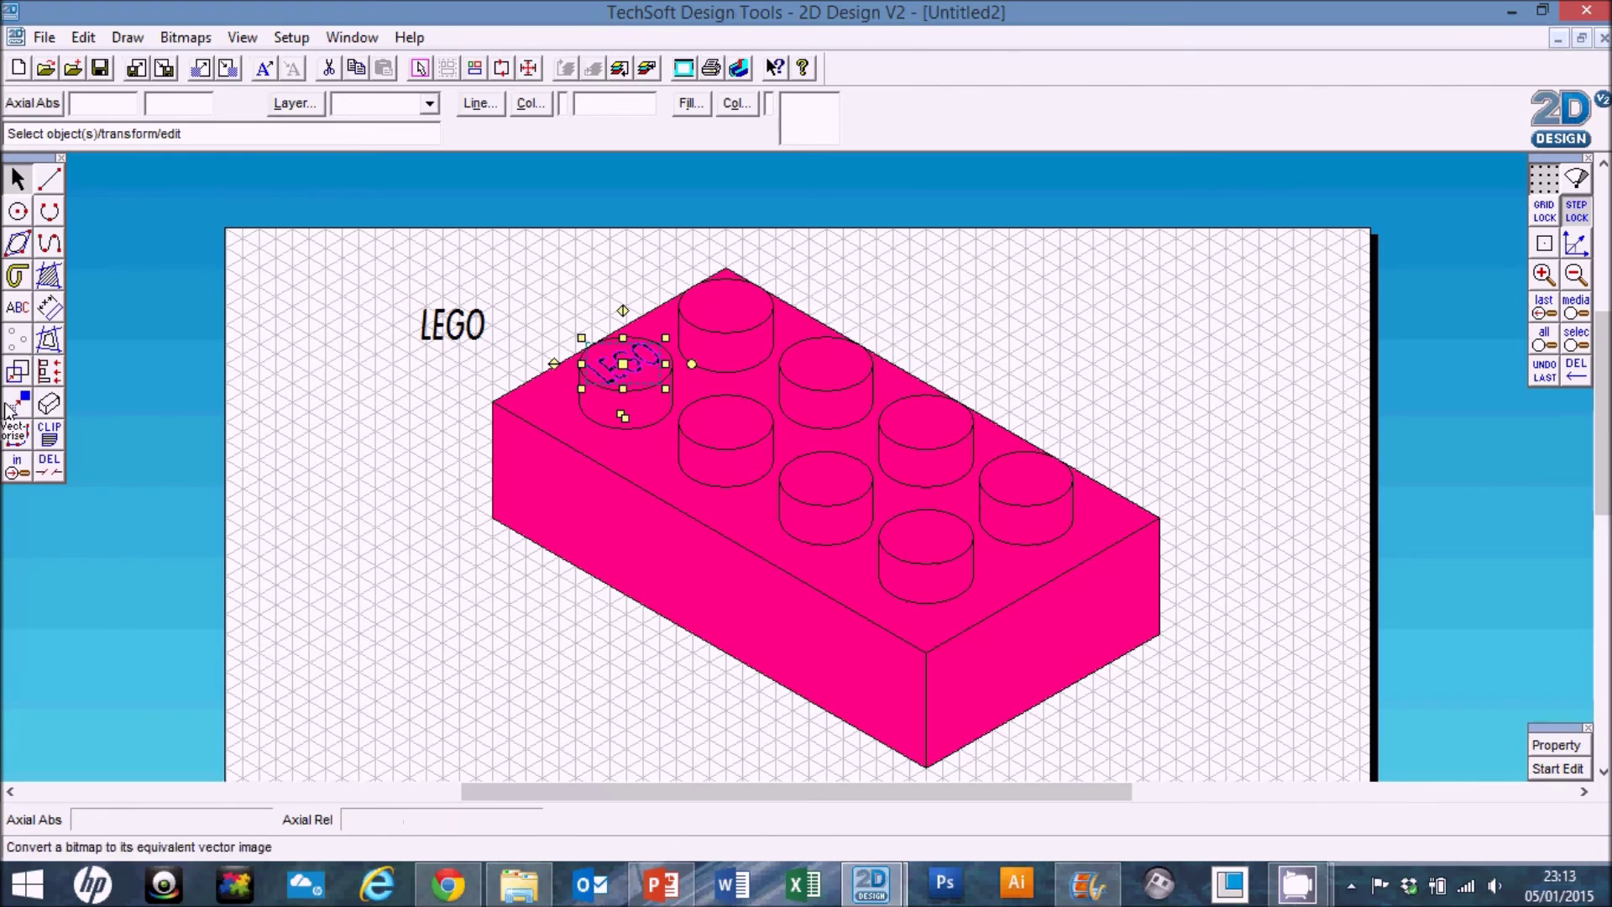
Copy the slanted LEGO label with Repeat 3 onto the next three studs along the front row.
double_click(17, 370)
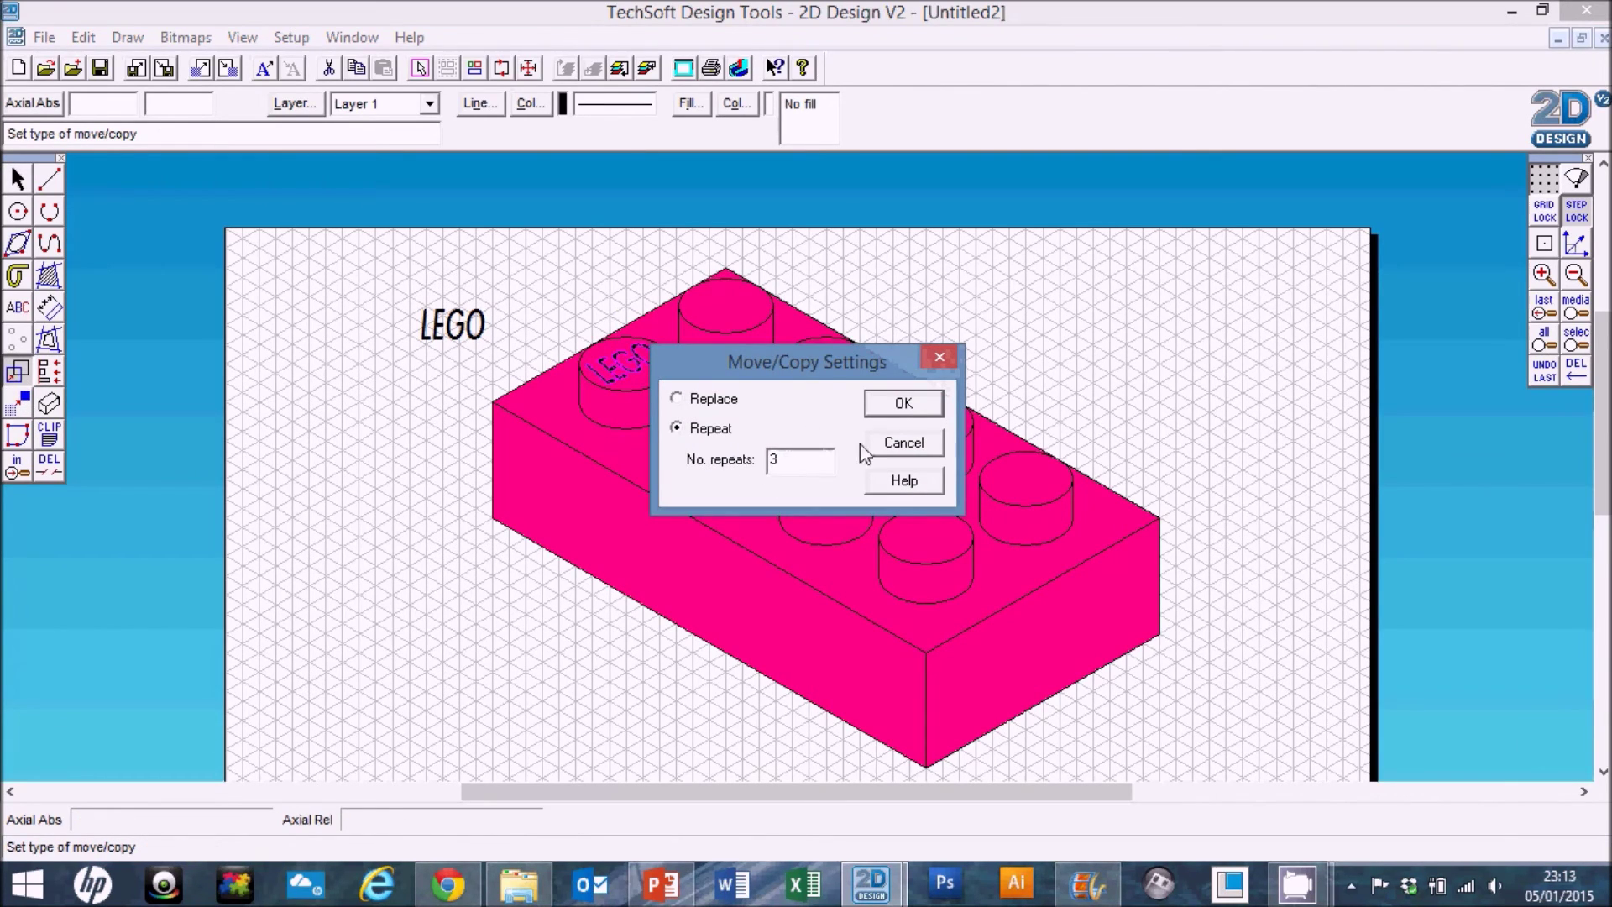
double_click(753, 457)
click(890, 406)
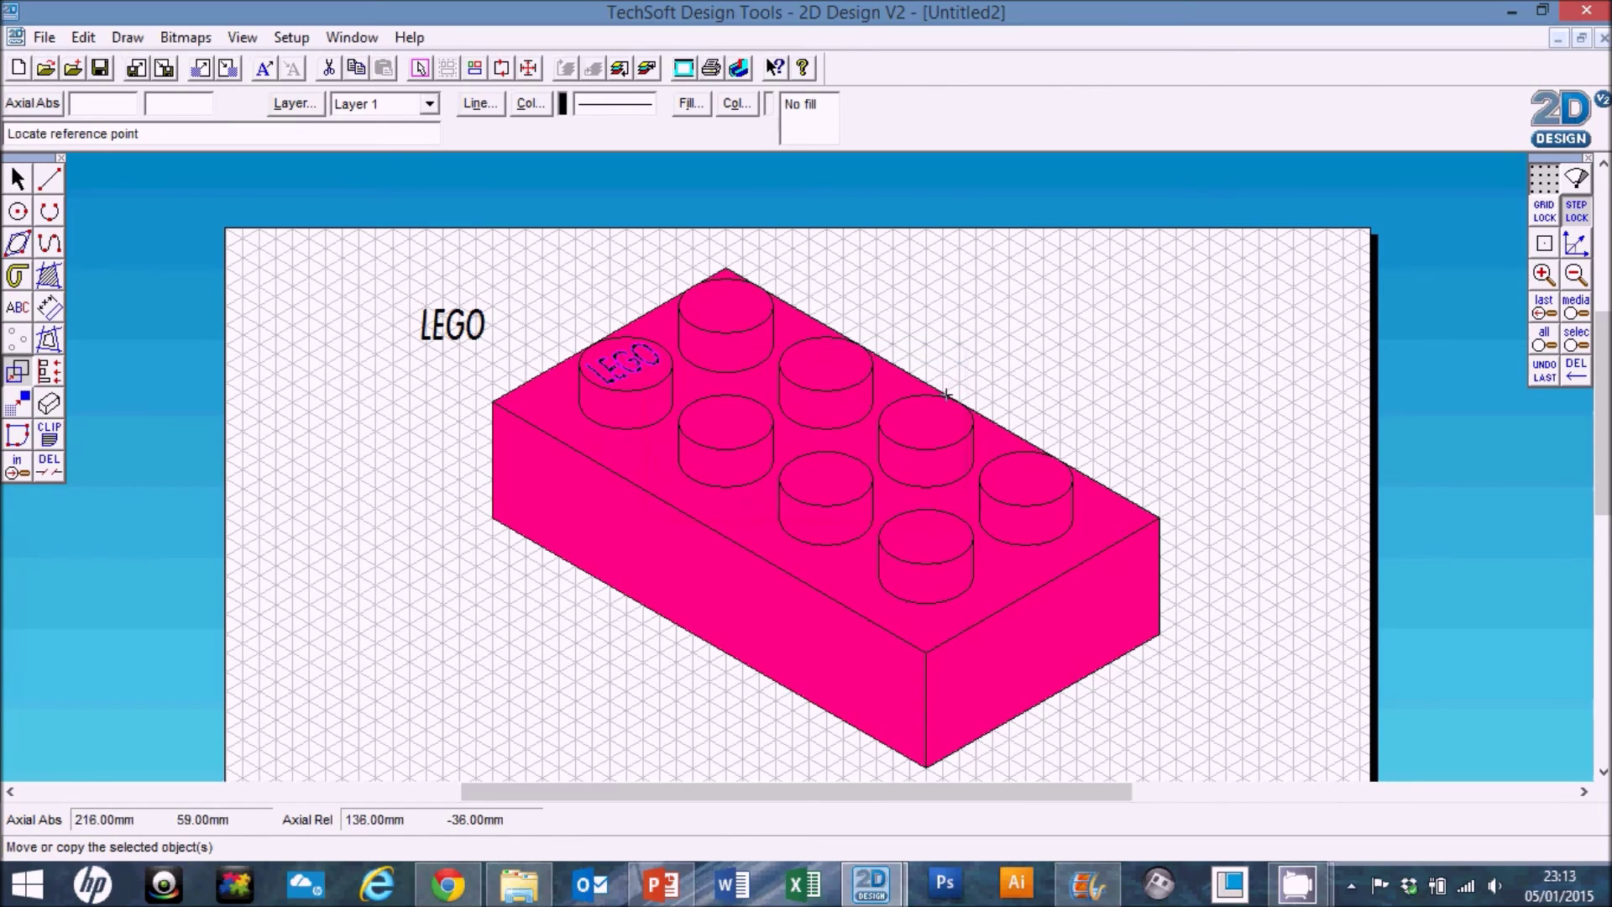
click(1543, 216)
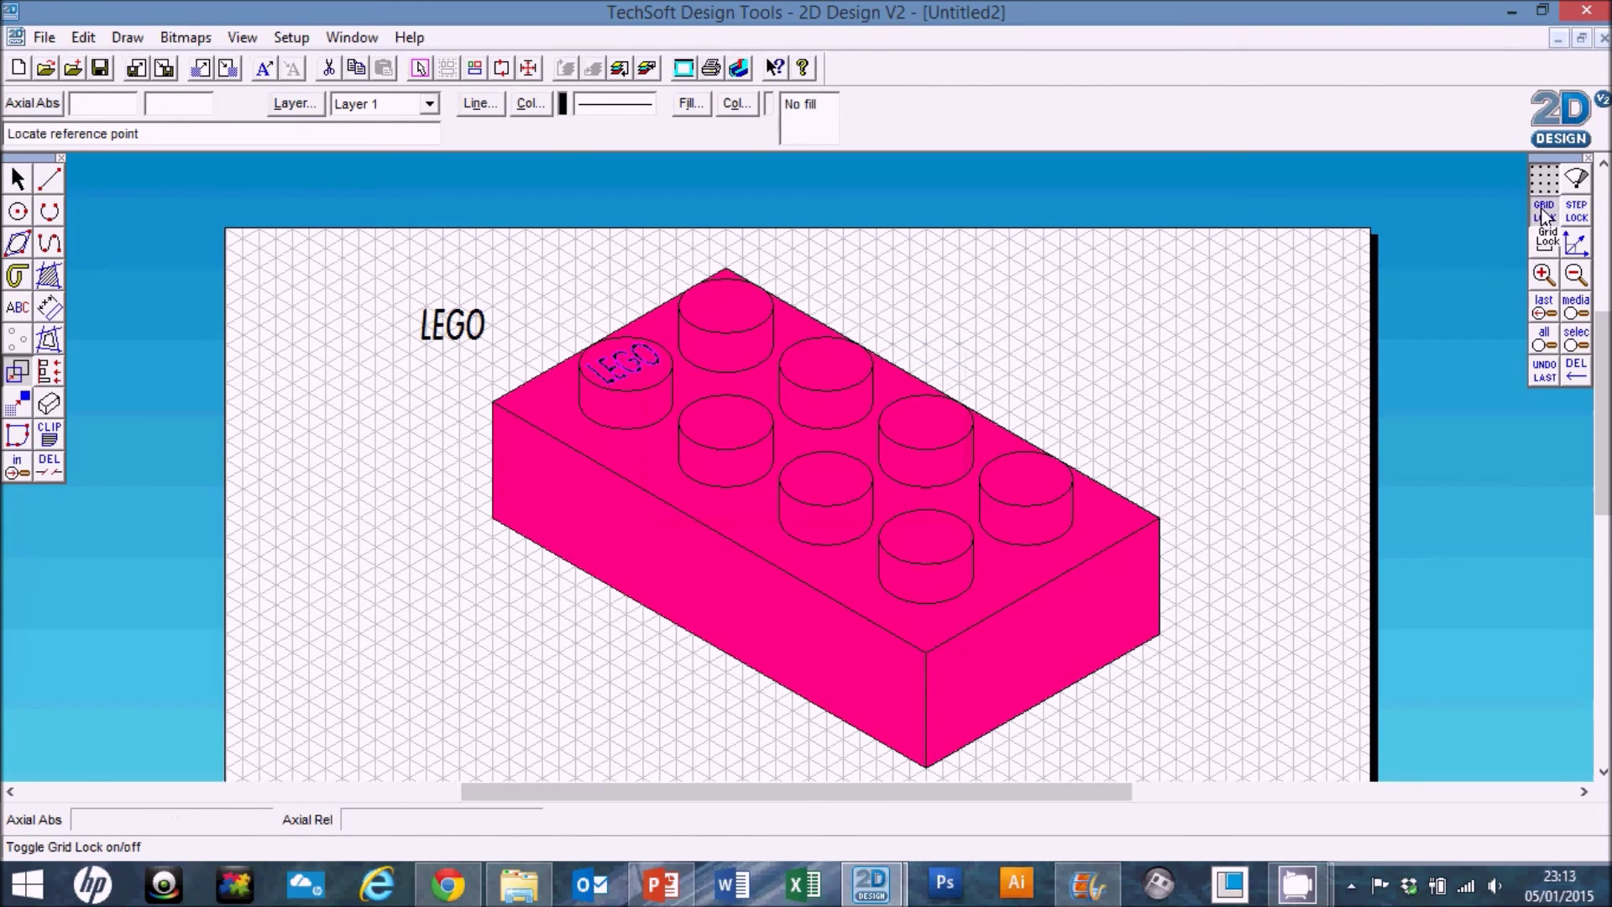
click(610, 393)
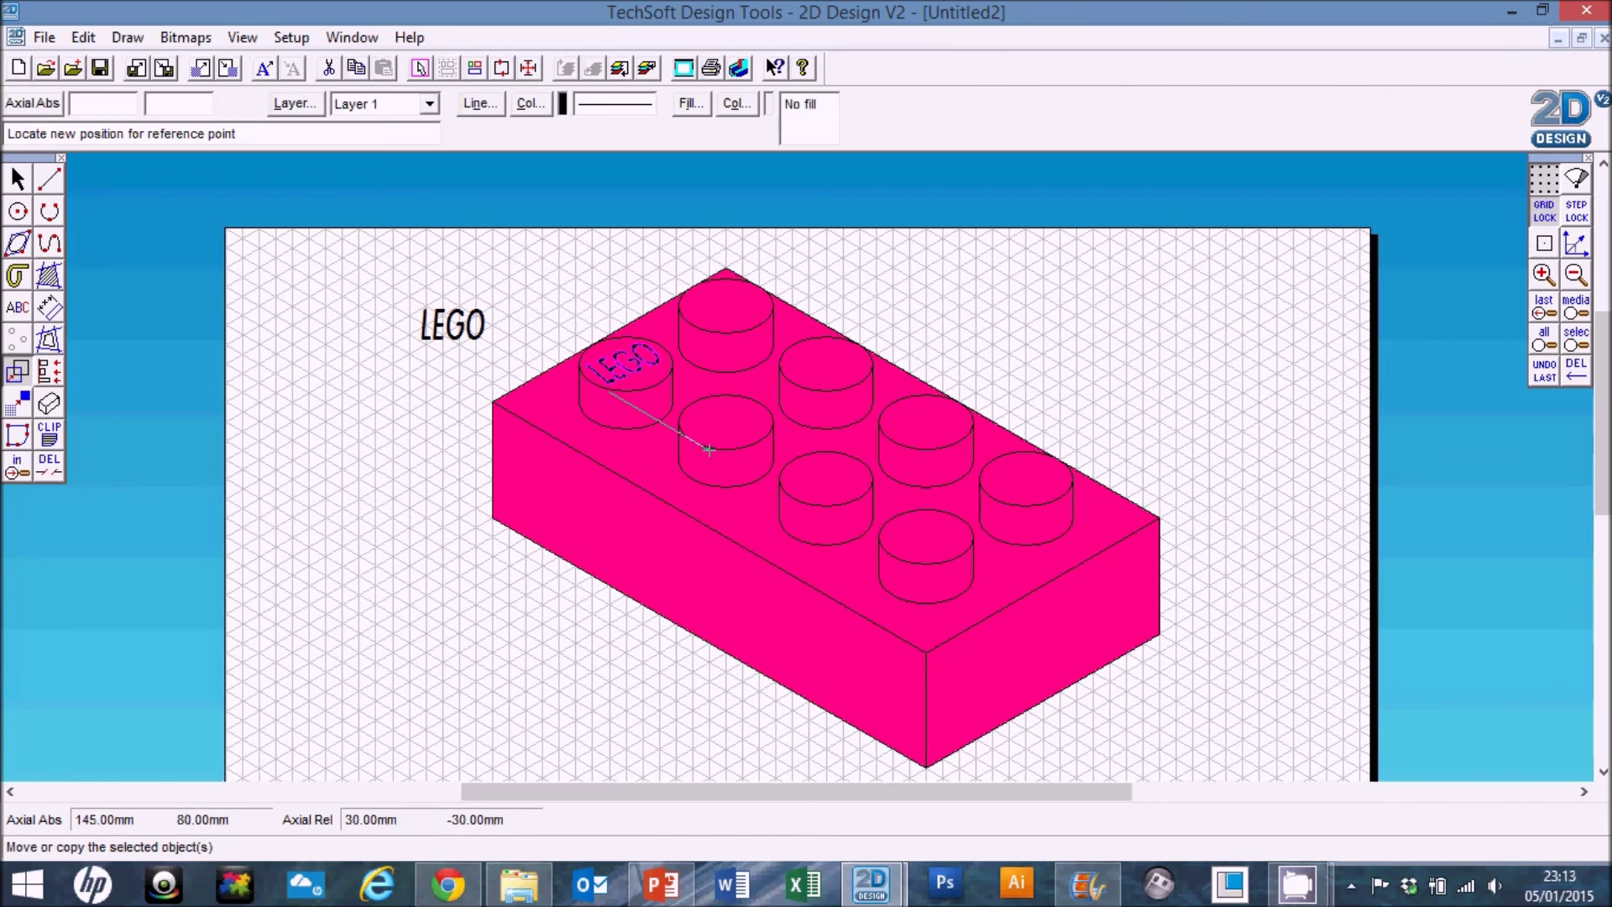
click(710, 450)
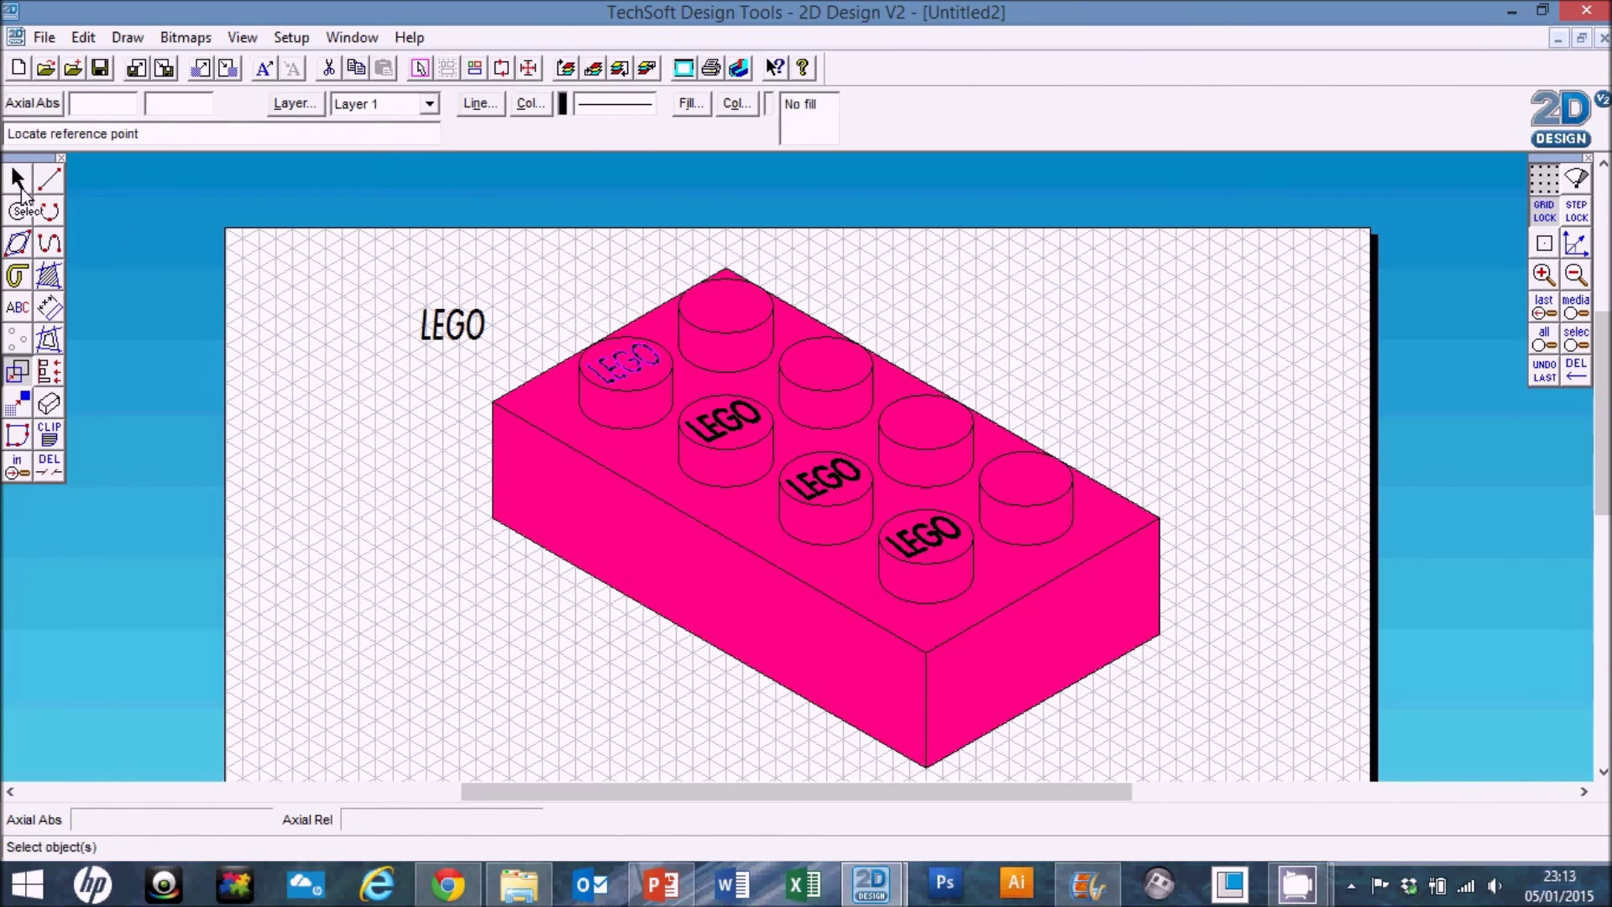
click(18, 179)
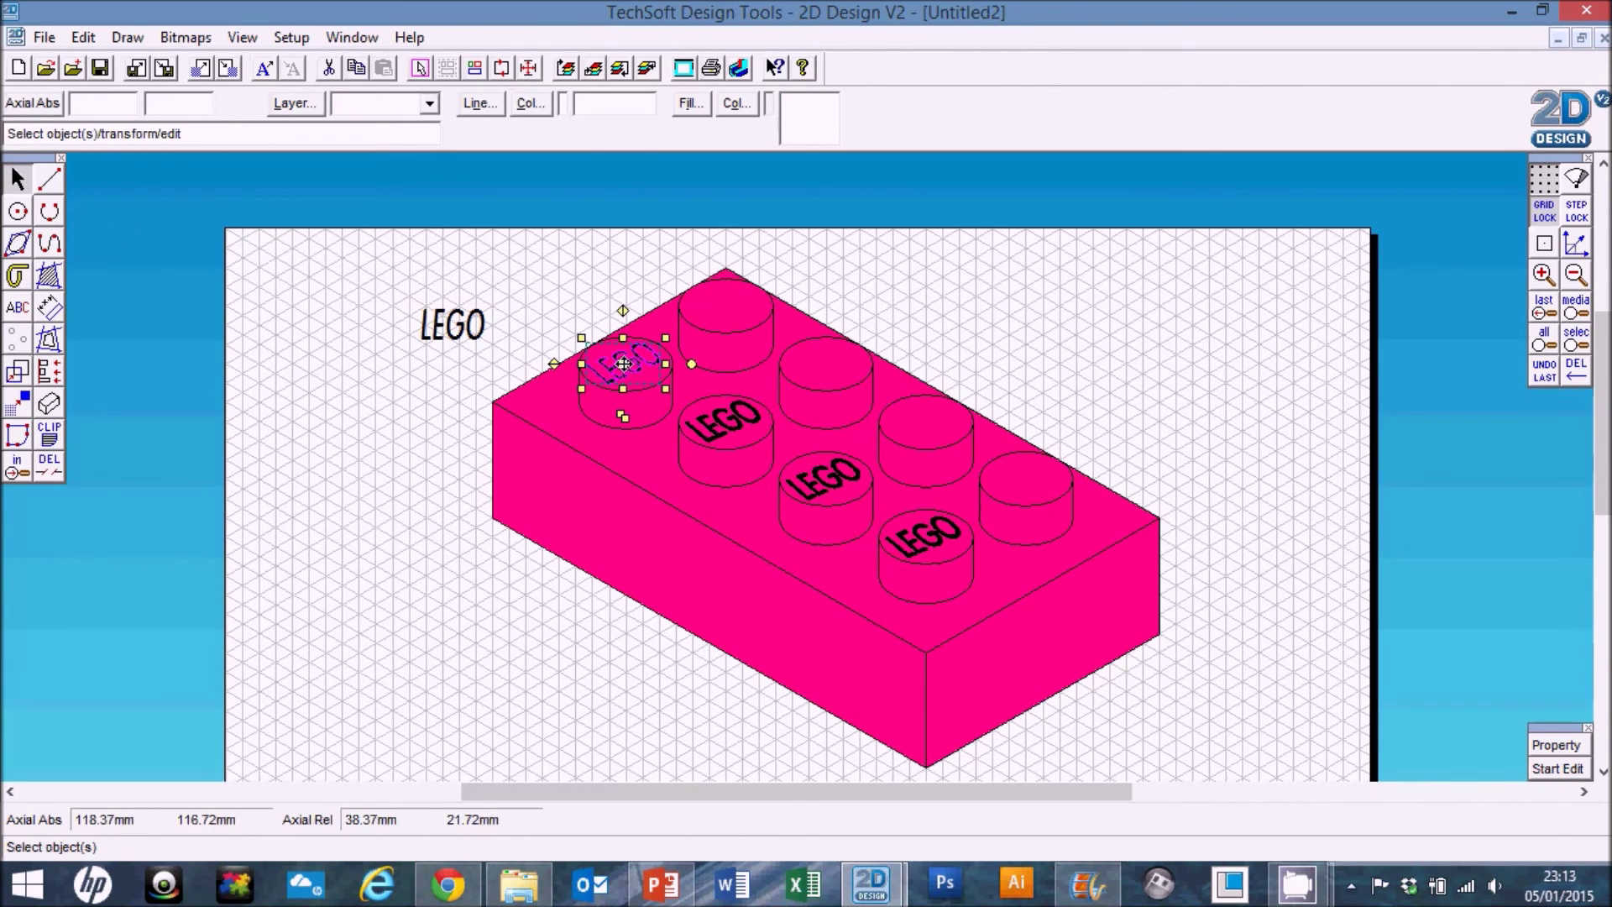
Copy the four front-row LEGO labels once, placing the copies one stud back on the back-row studs.
shift+click(721, 420)
shift+click(823, 473)
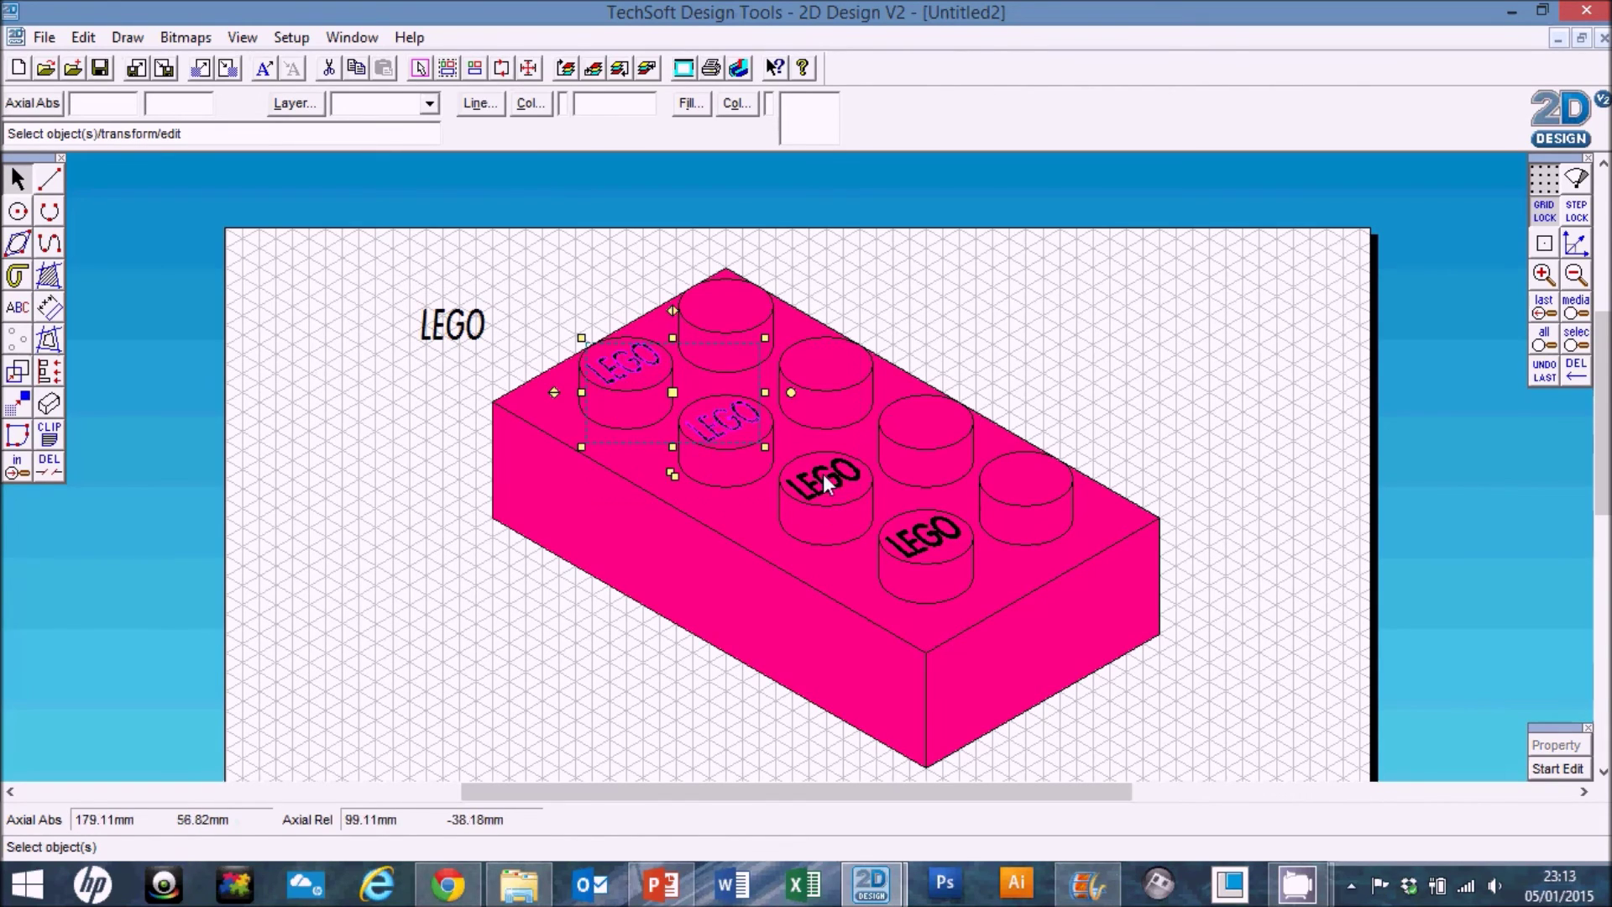
shift+click(918, 543)
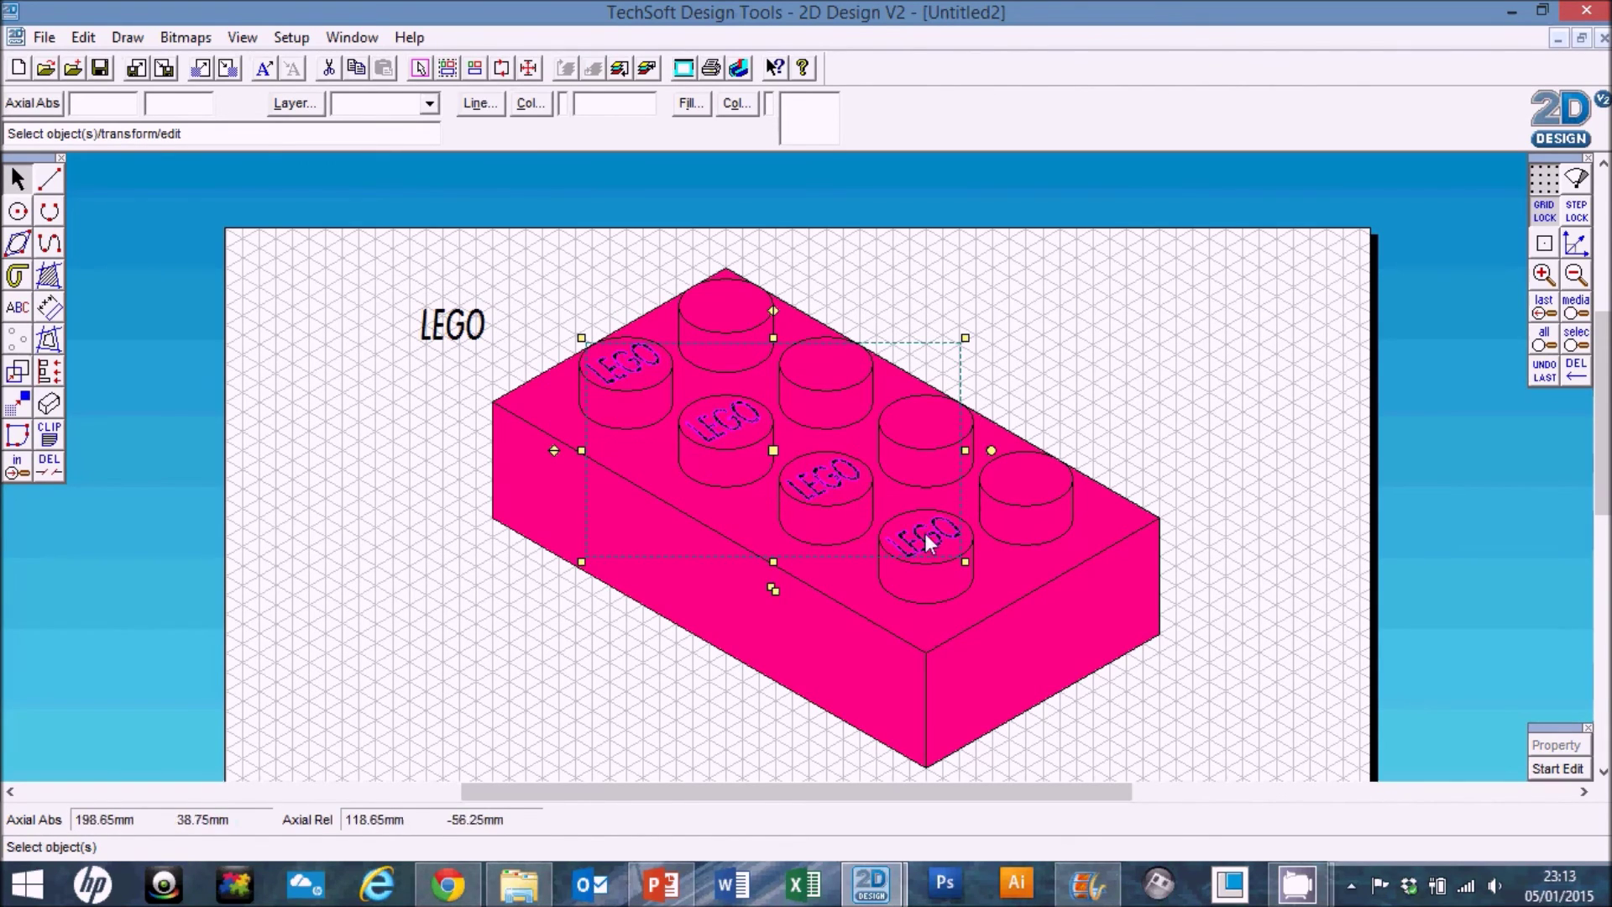
click(17, 372)
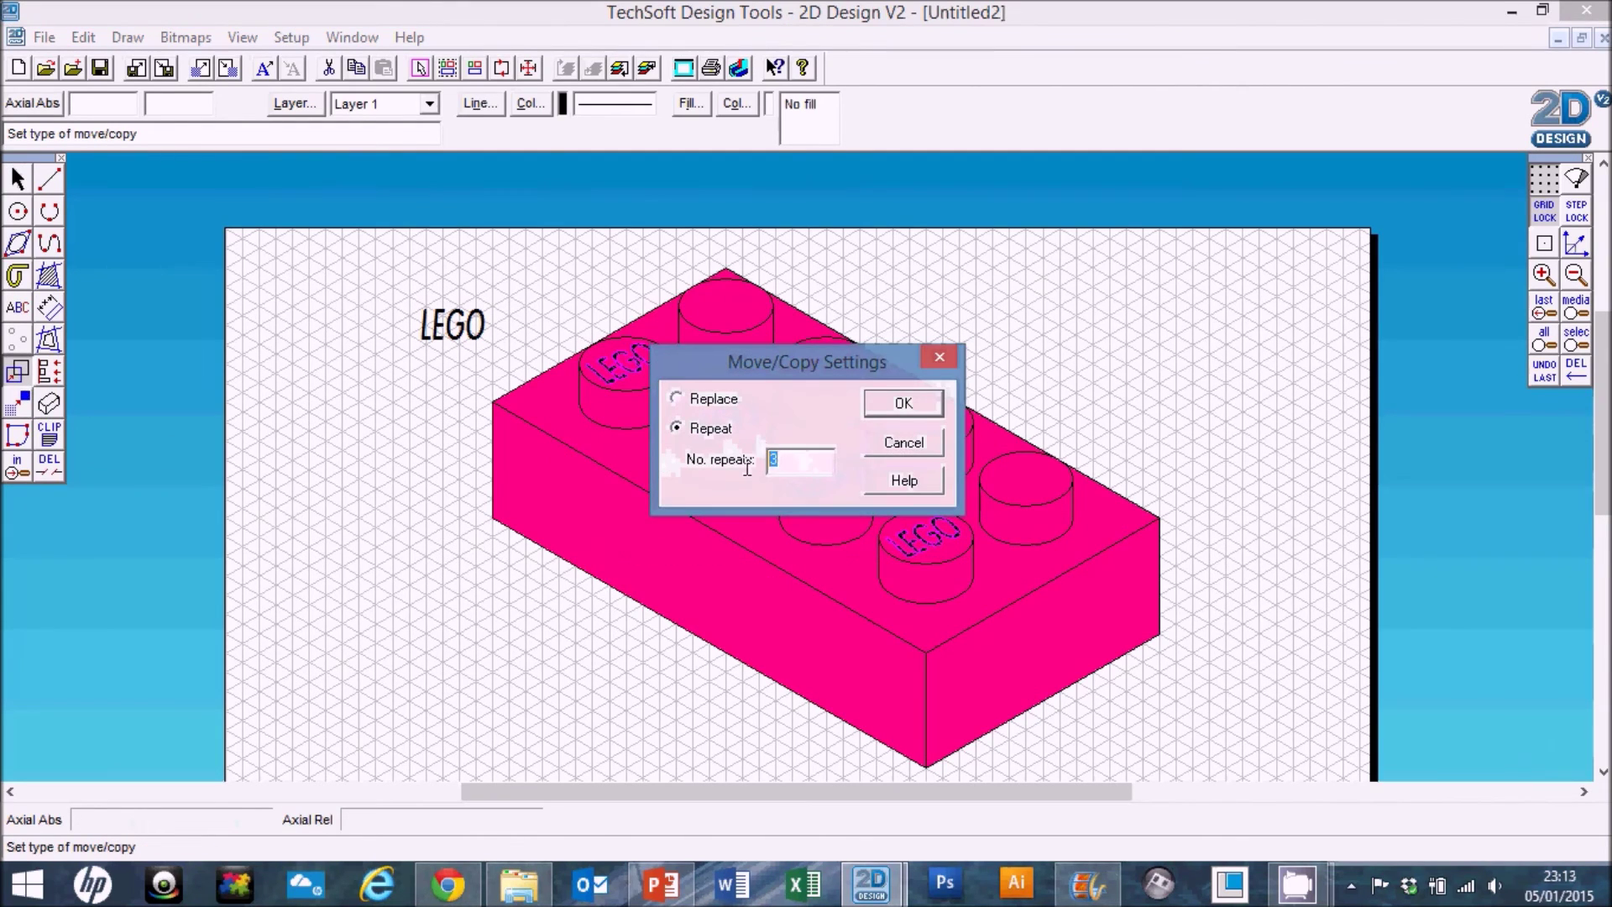
text(1)
click(919, 407)
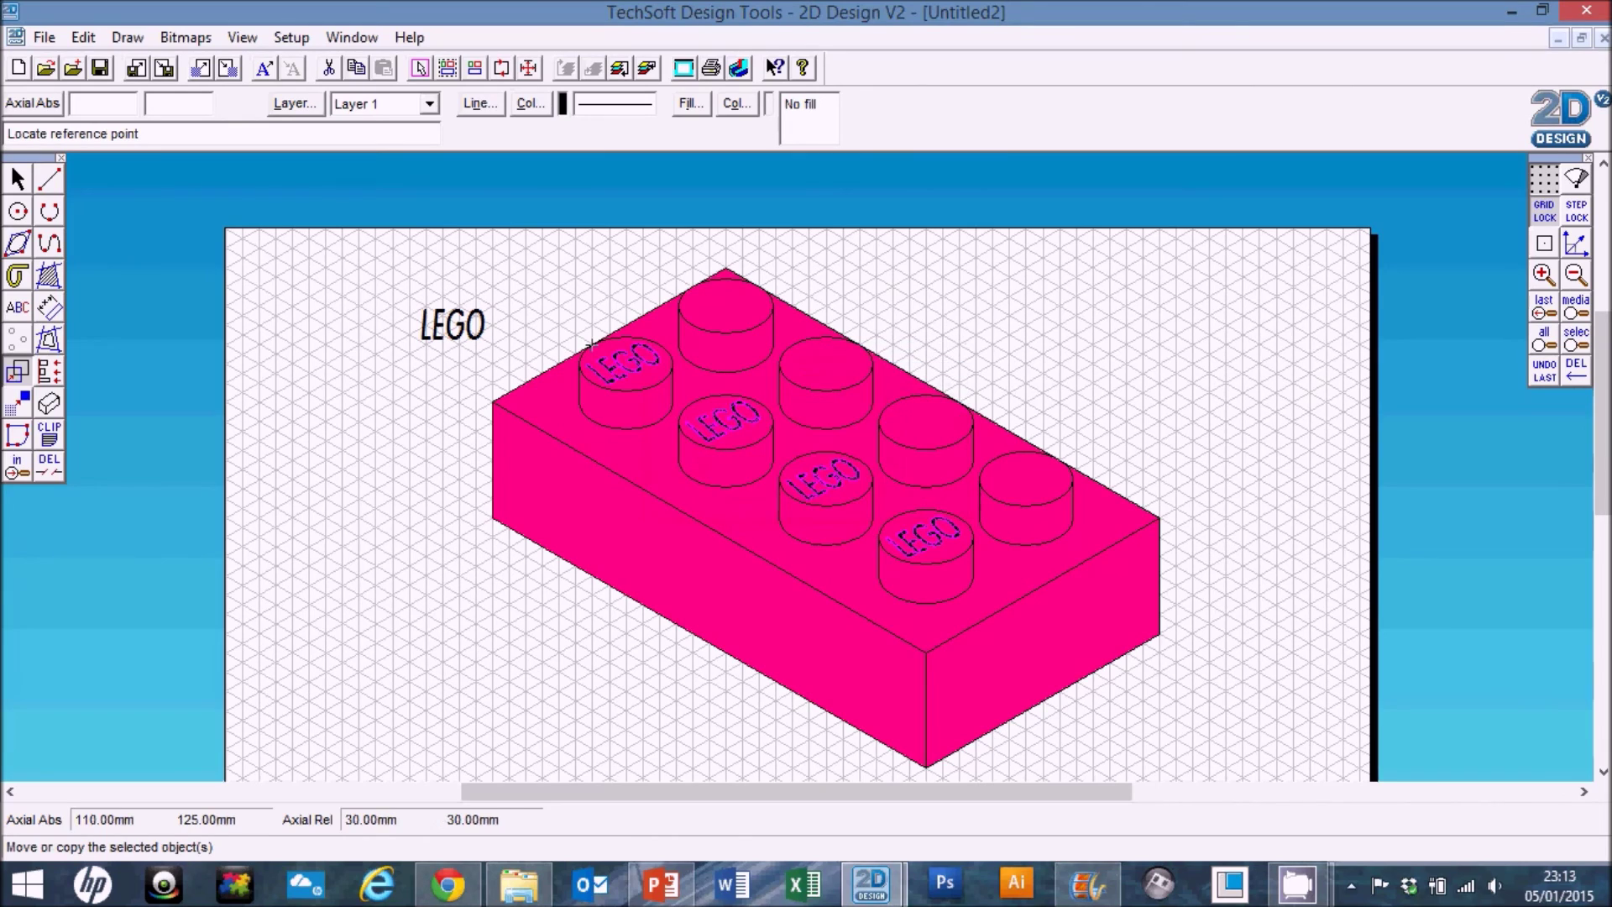
click(643, 371)
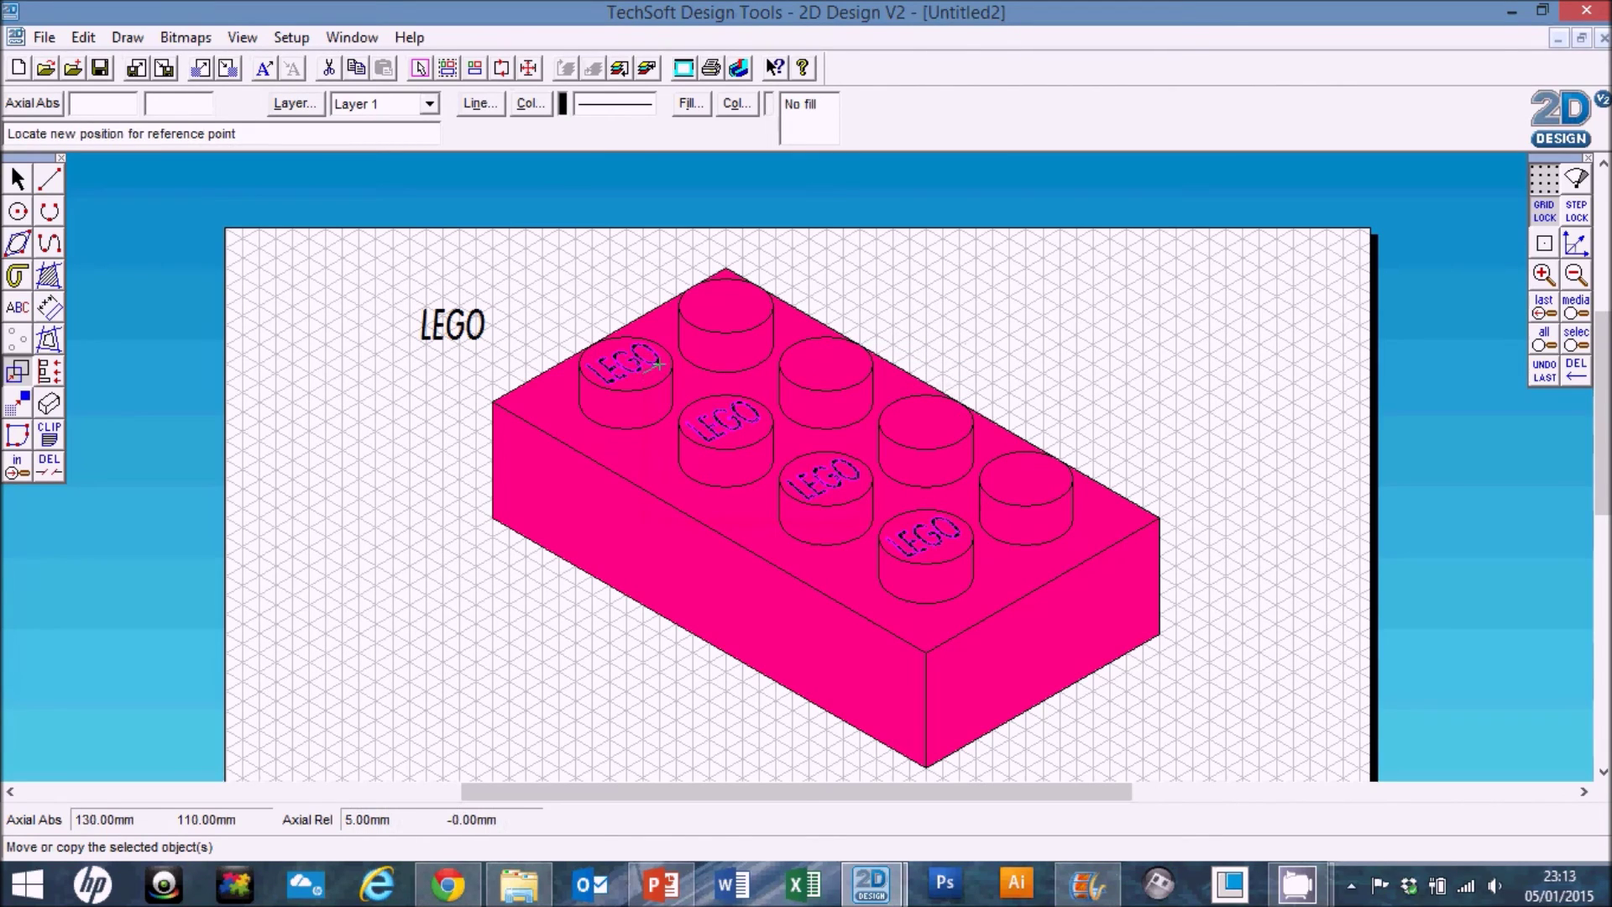
click(742, 316)
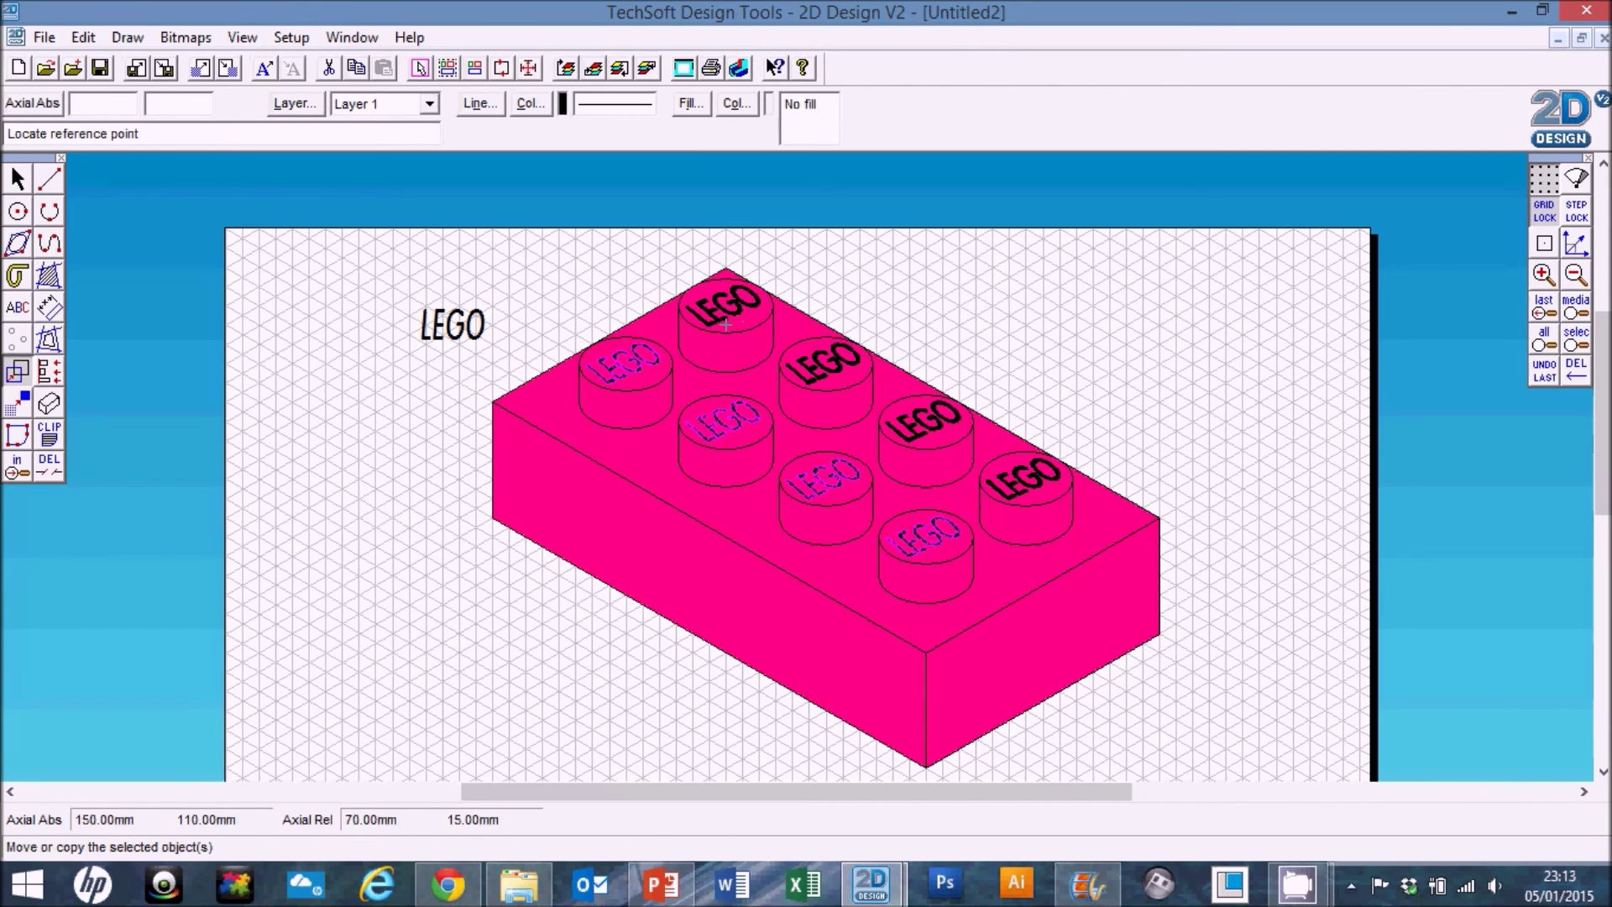
click(17, 179)
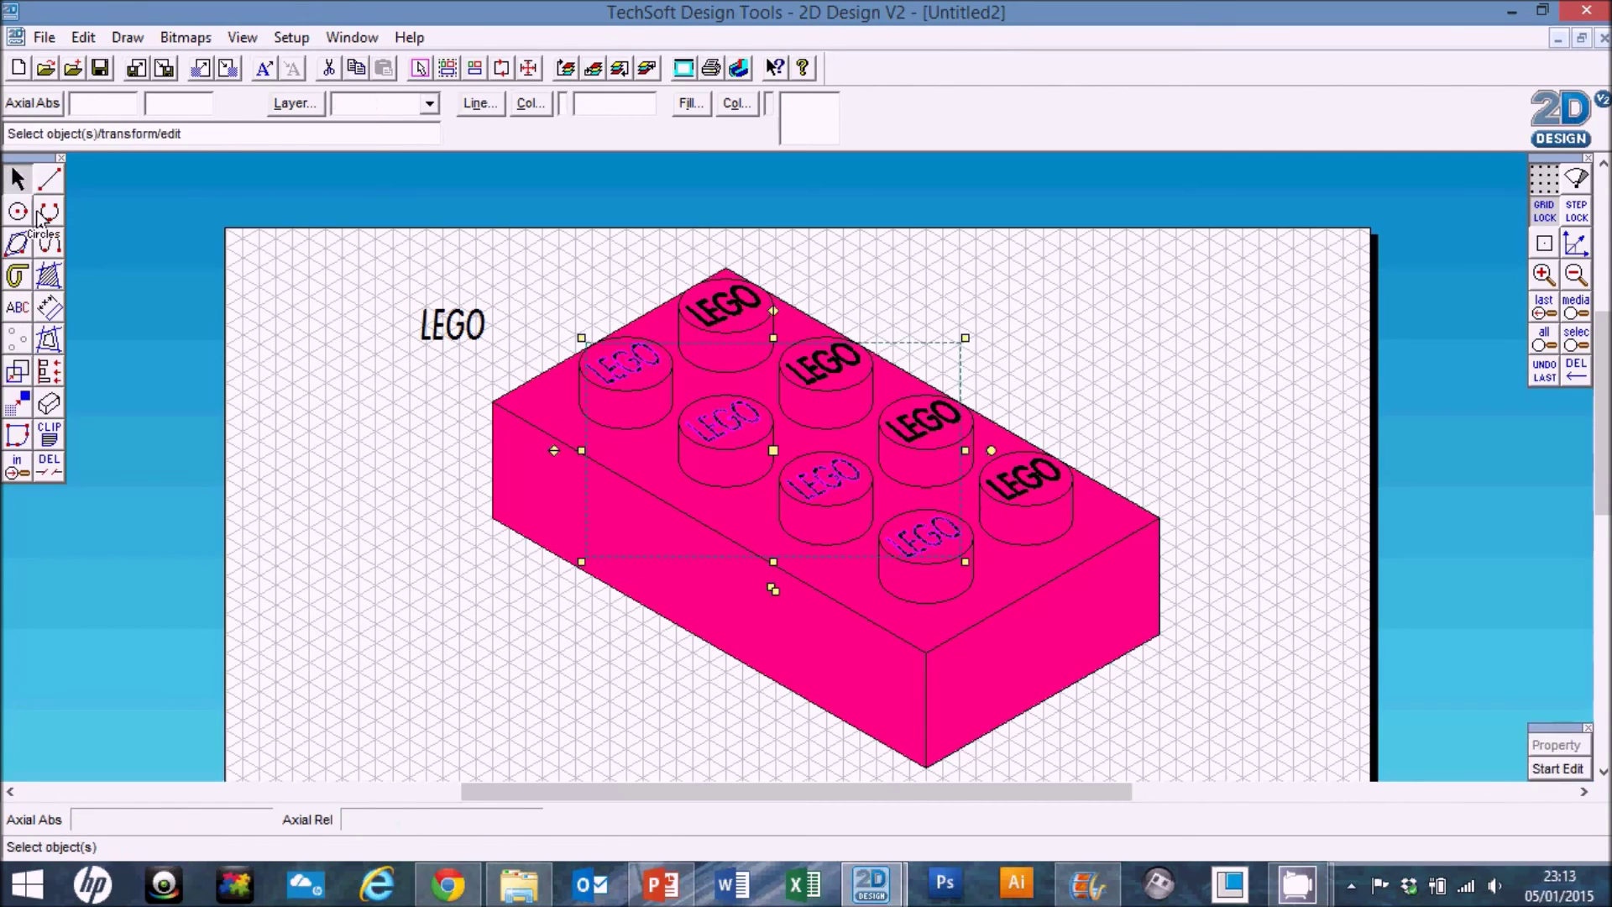
click(427, 571)
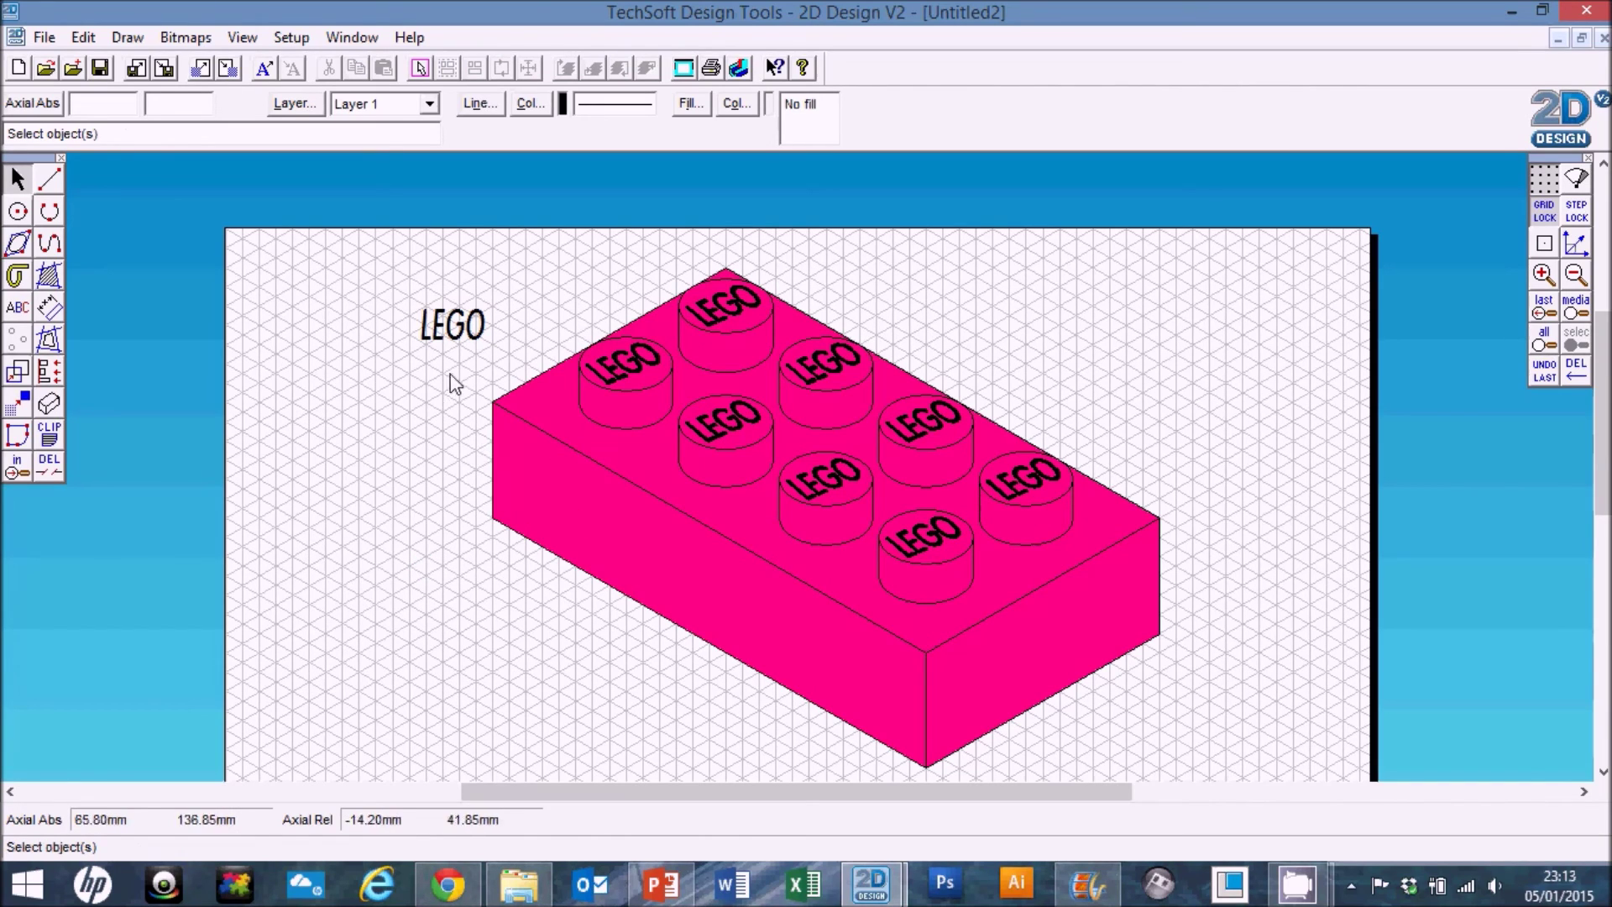
Delete the spare LEGO text and make one copy of the whole labelled brick just below the original.
click(428, 326)
key(Delete)
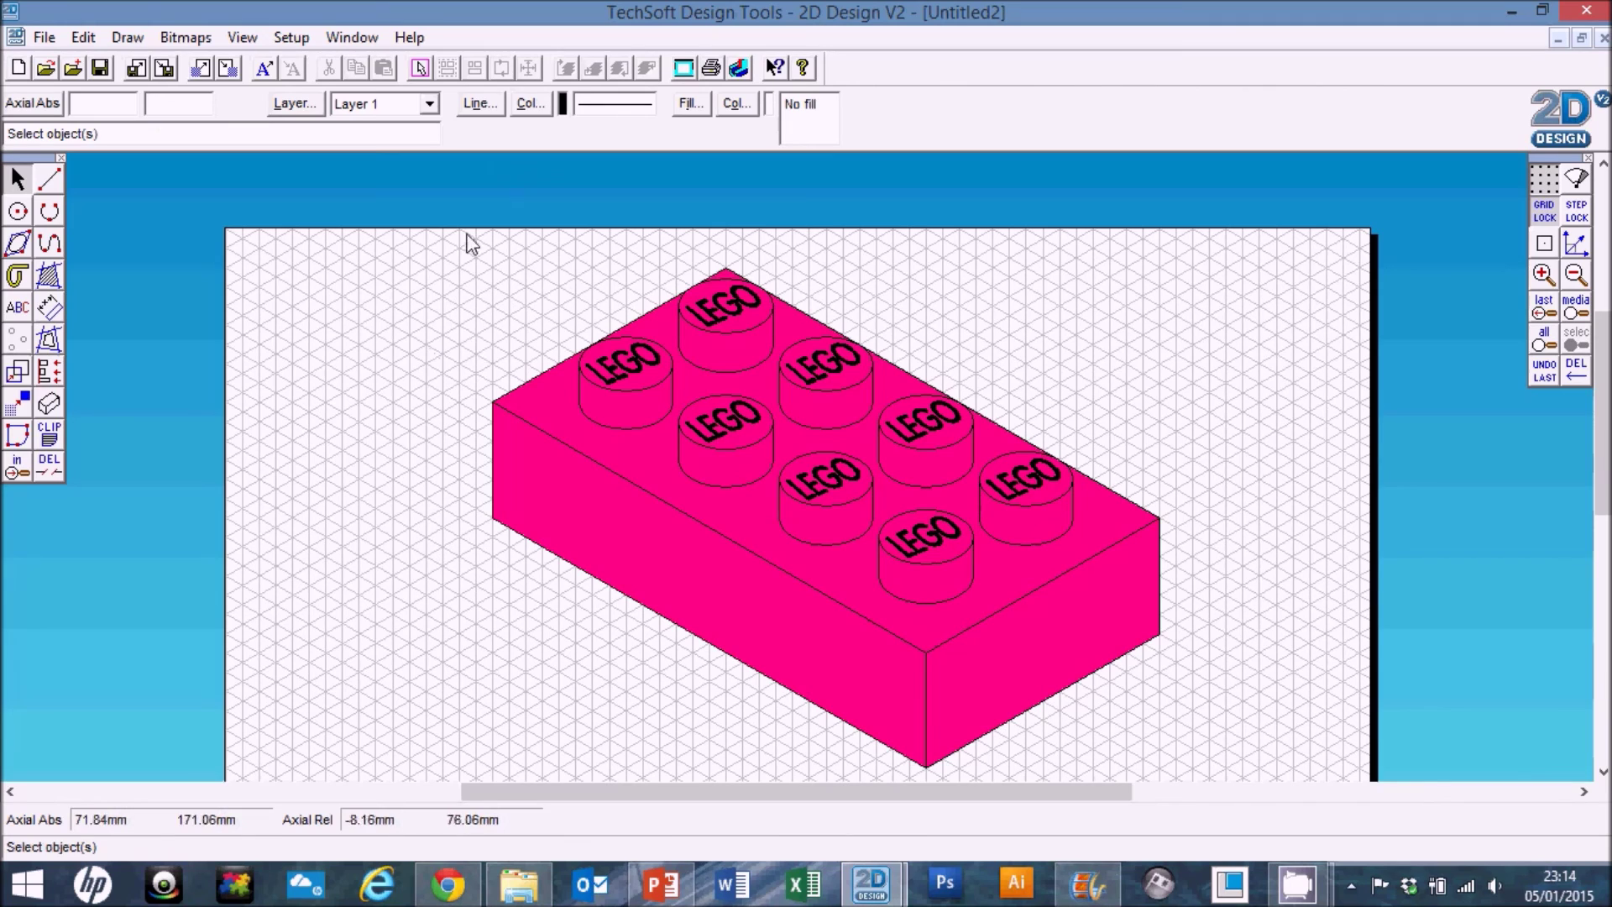
drag(434, 228, 1254, 796)
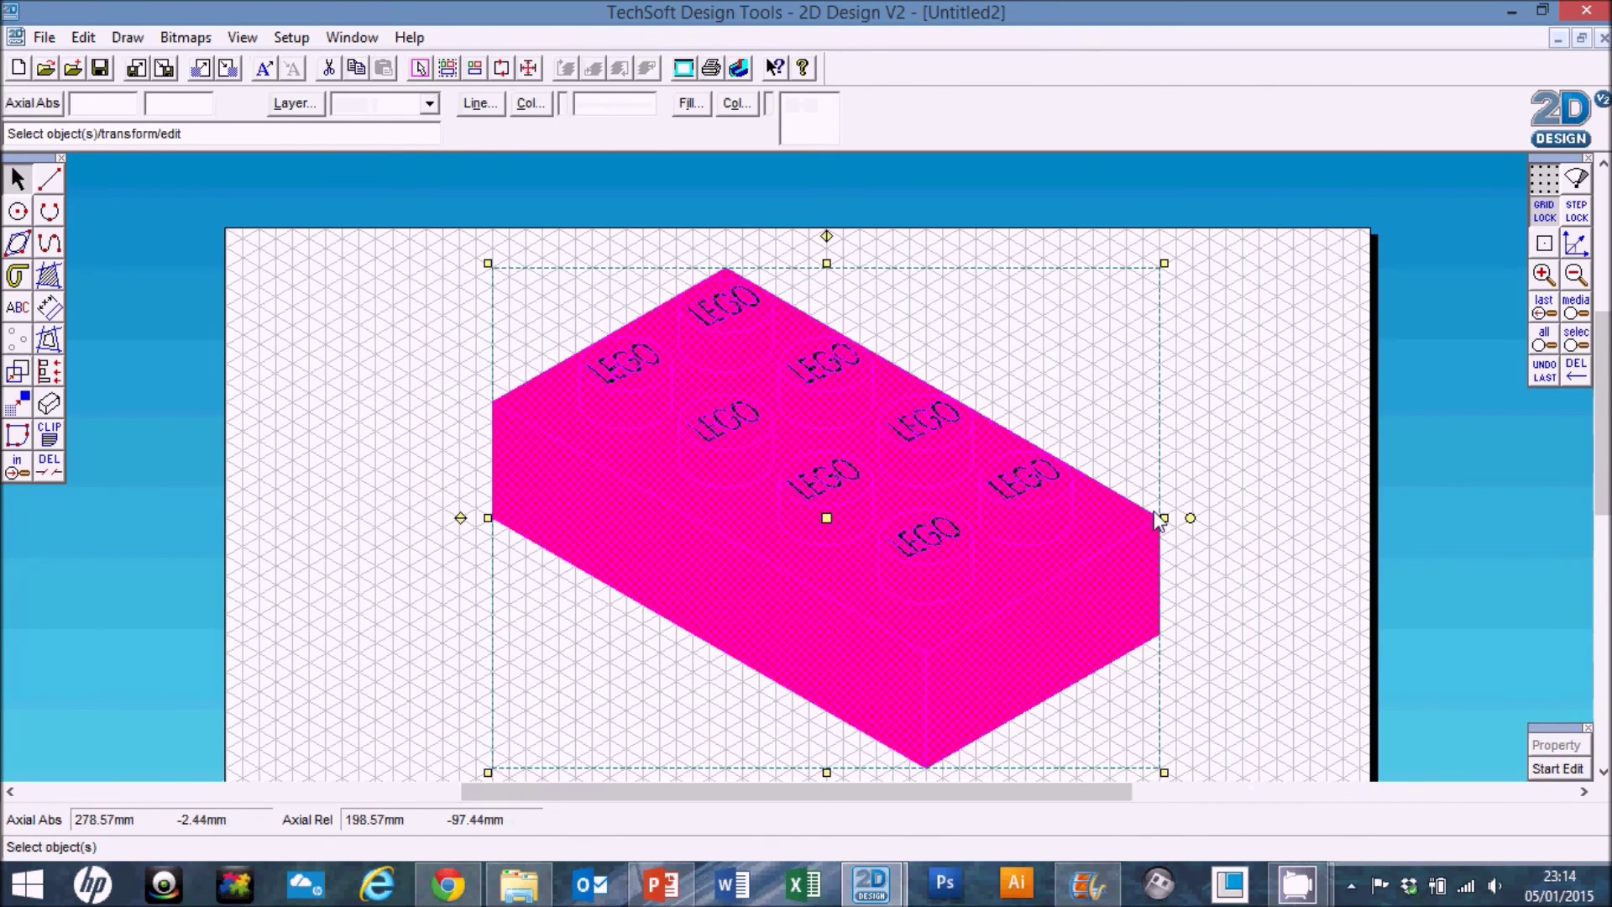
scroll(953, 508, down, 3)
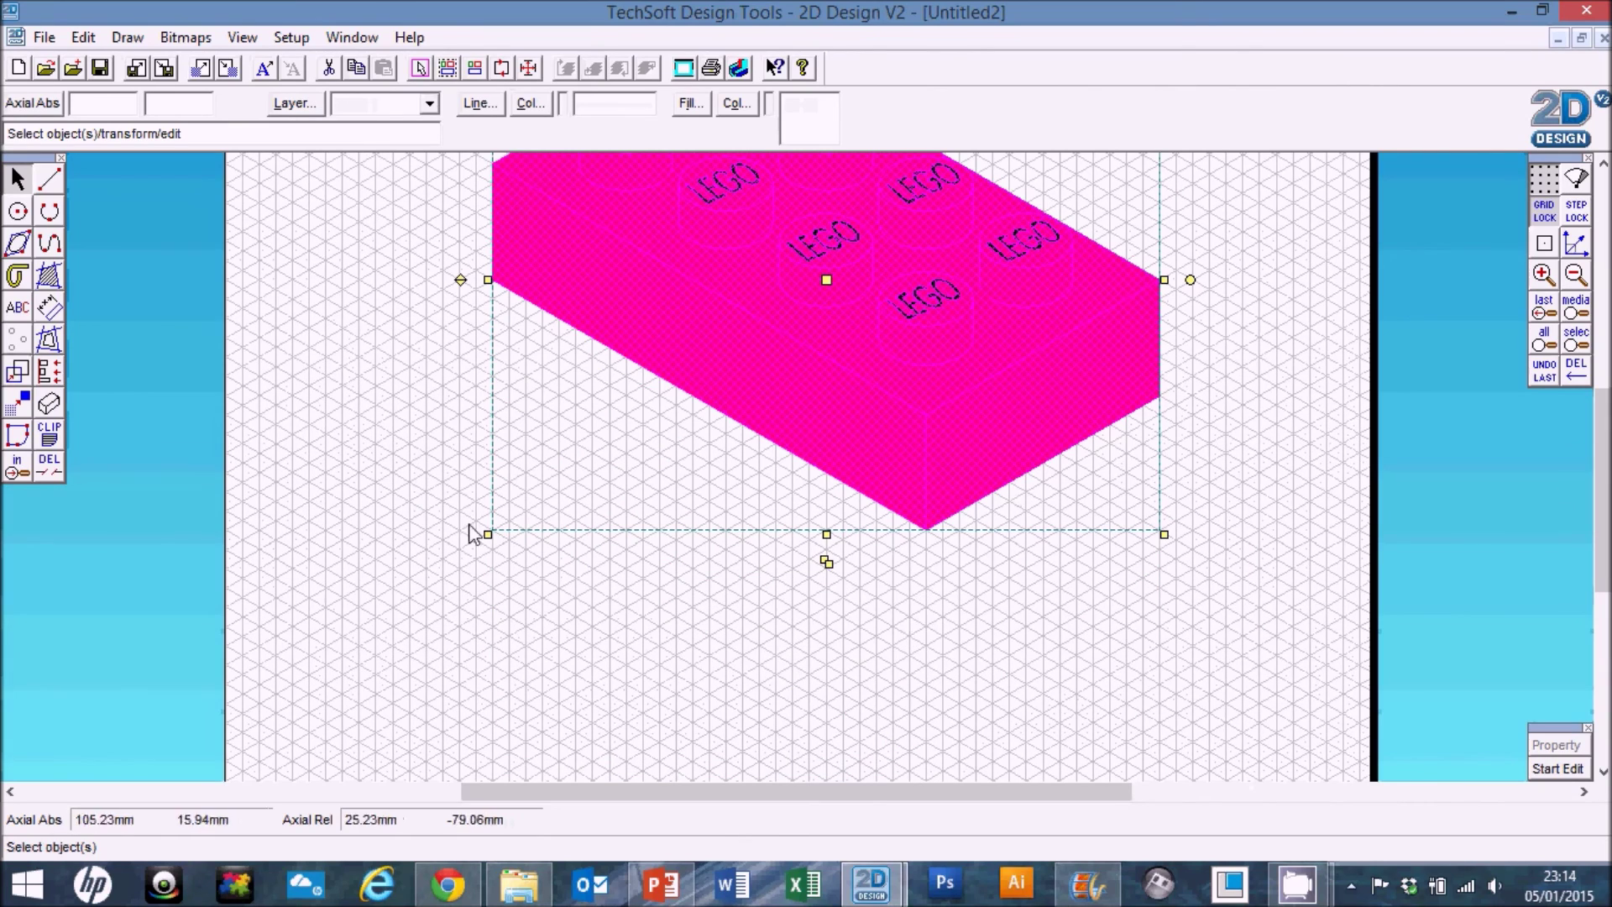
double_click(18, 370)
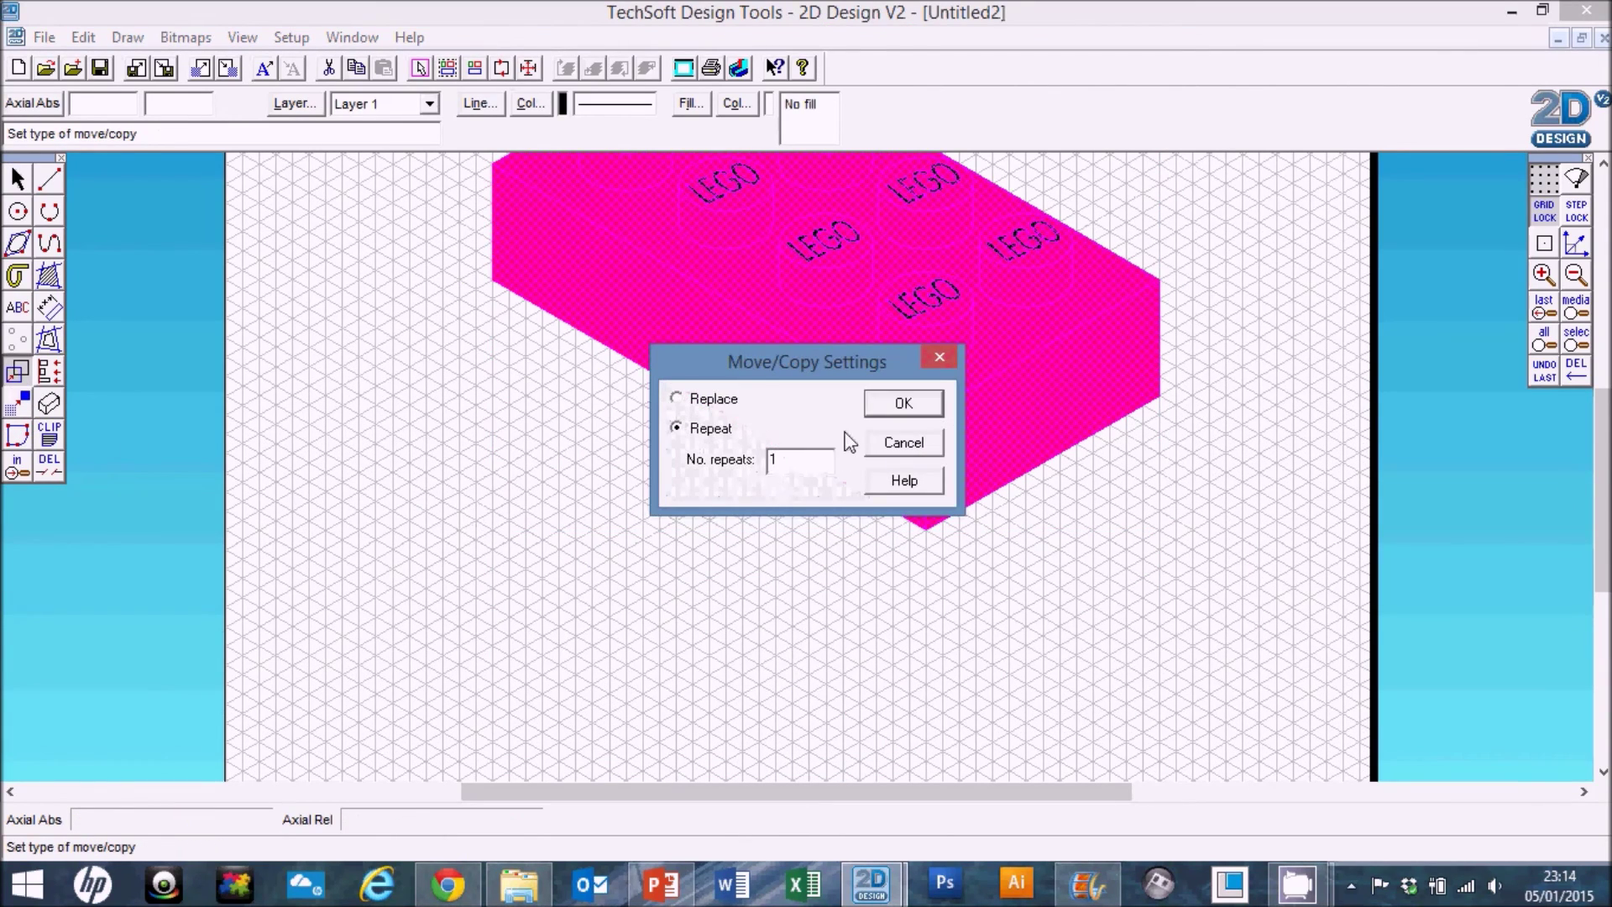
click(888, 406)
click(926, 528)
scroll(921, 791, down, 3)
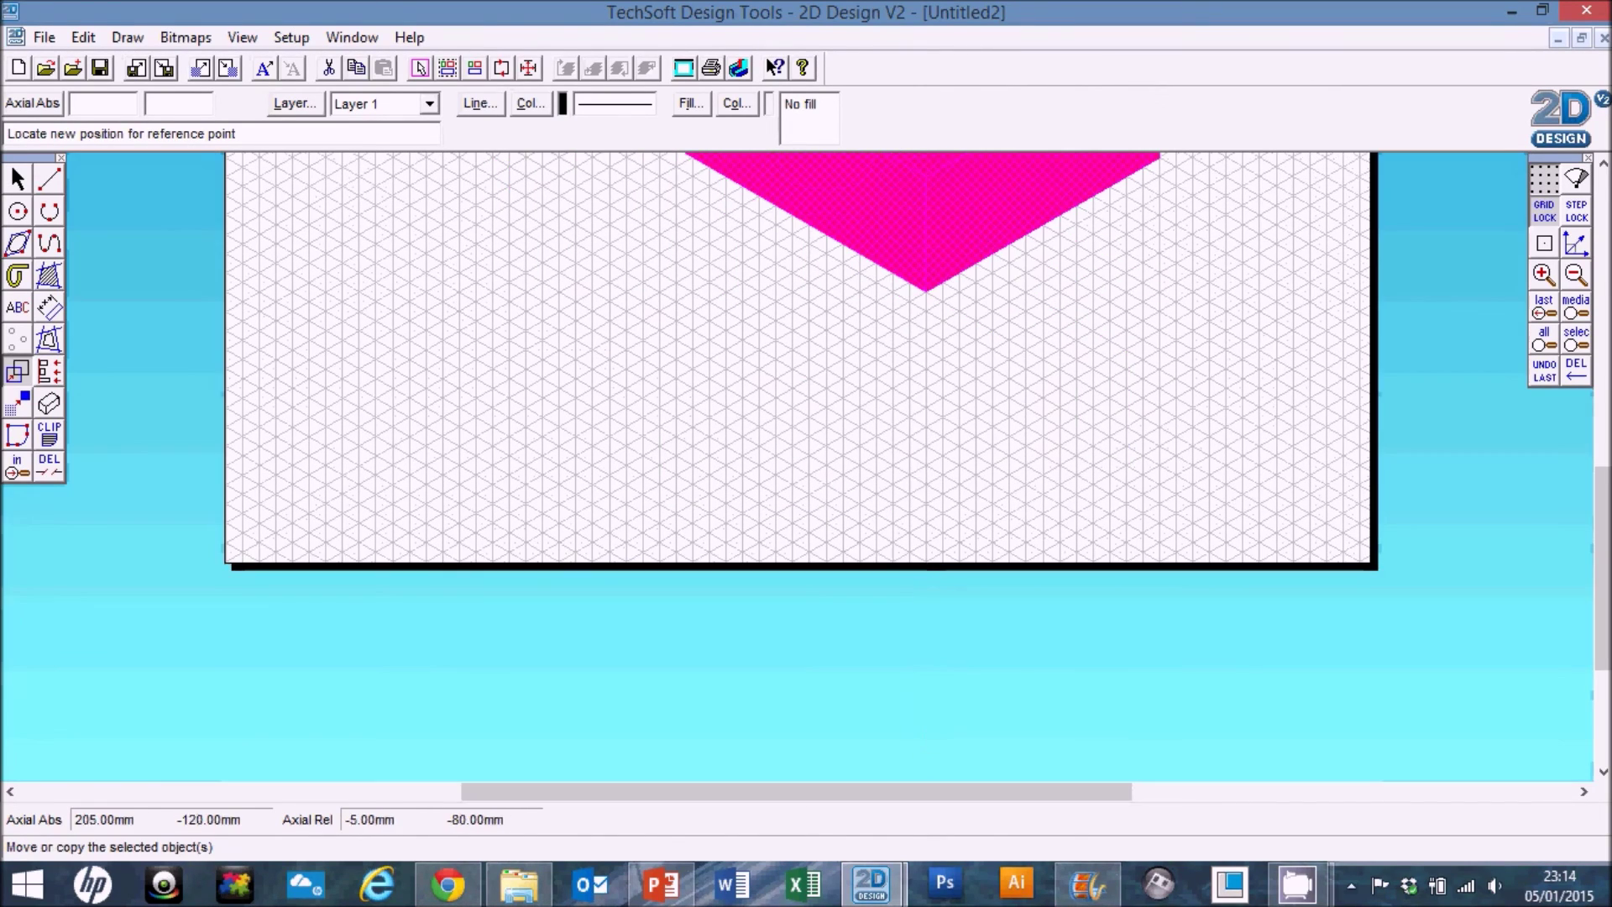
click(926, 503)
scroll(776, 502, up, 3)
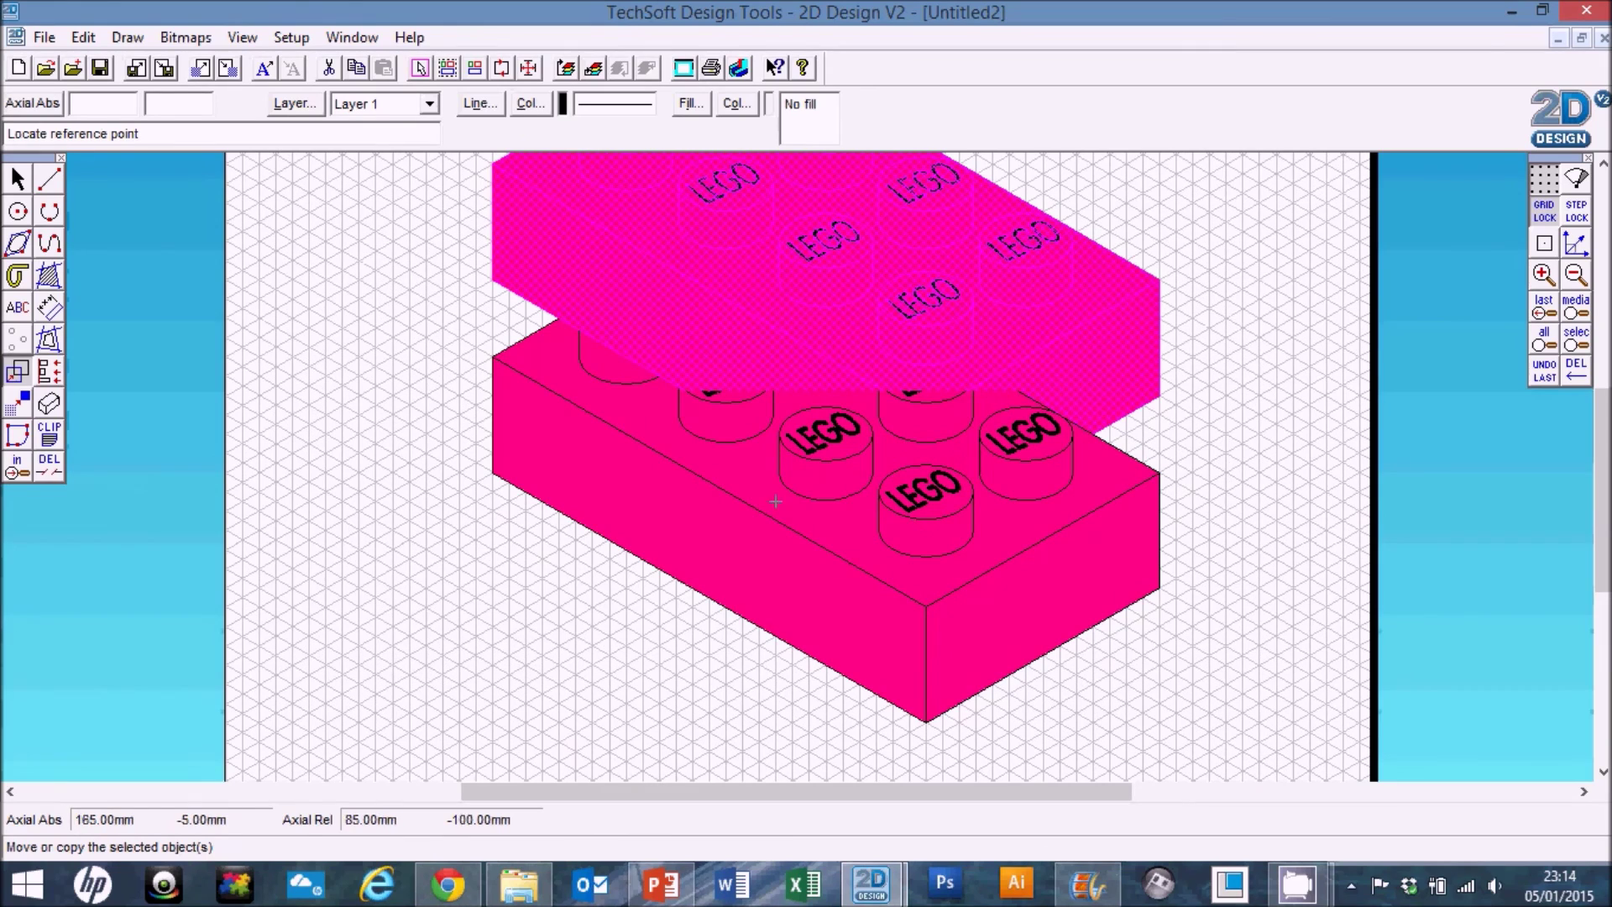
click(17, 178)
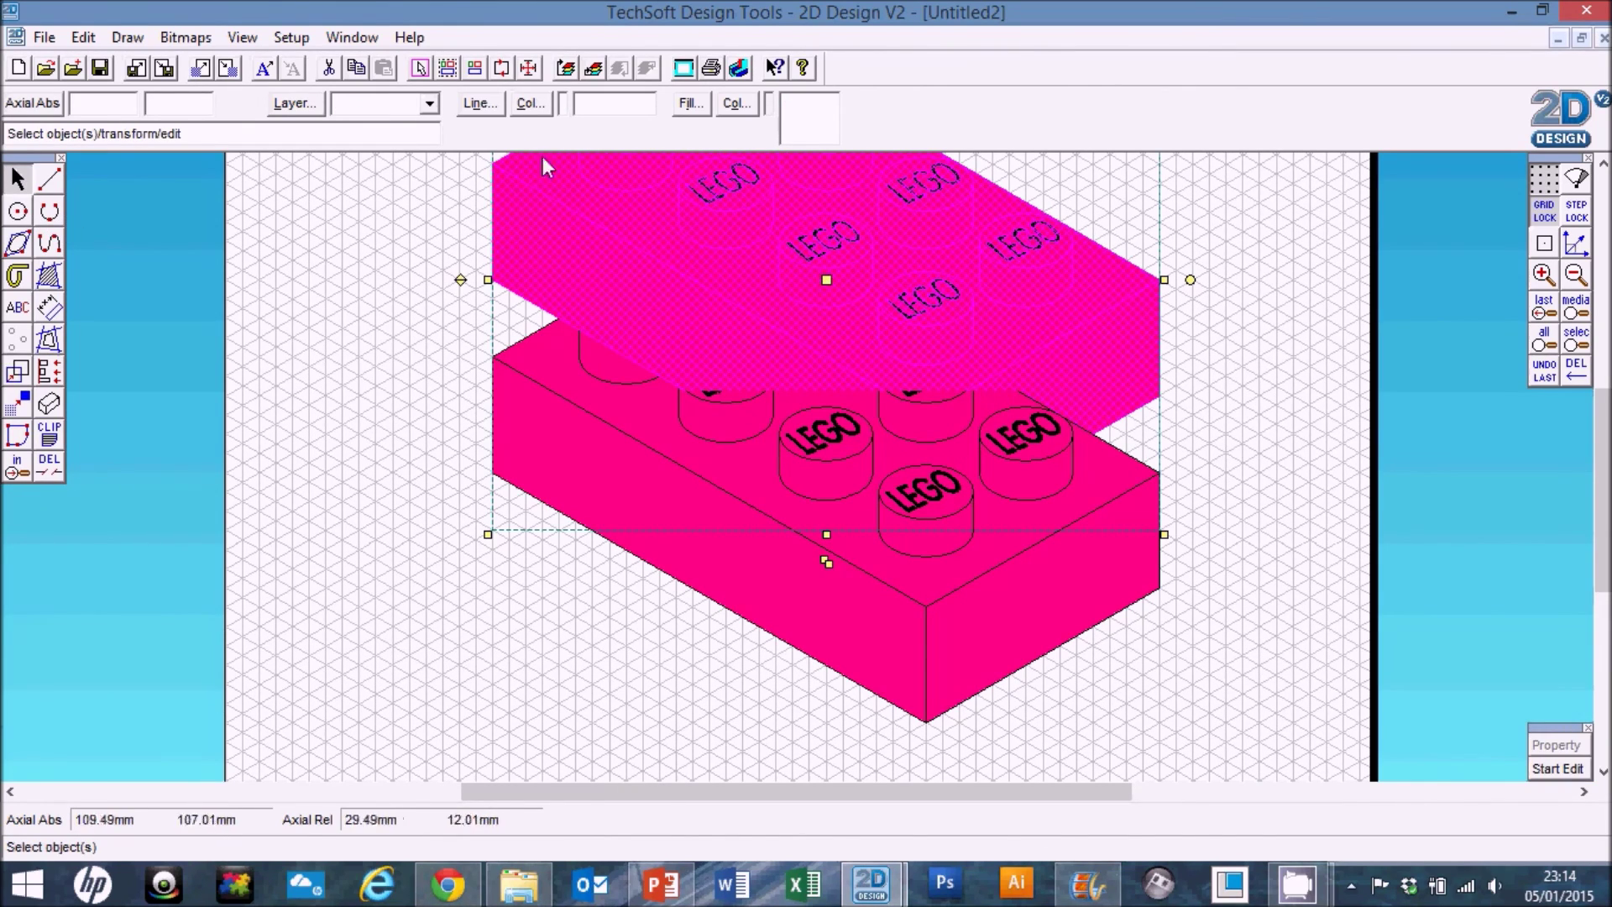
click(1262, 380)
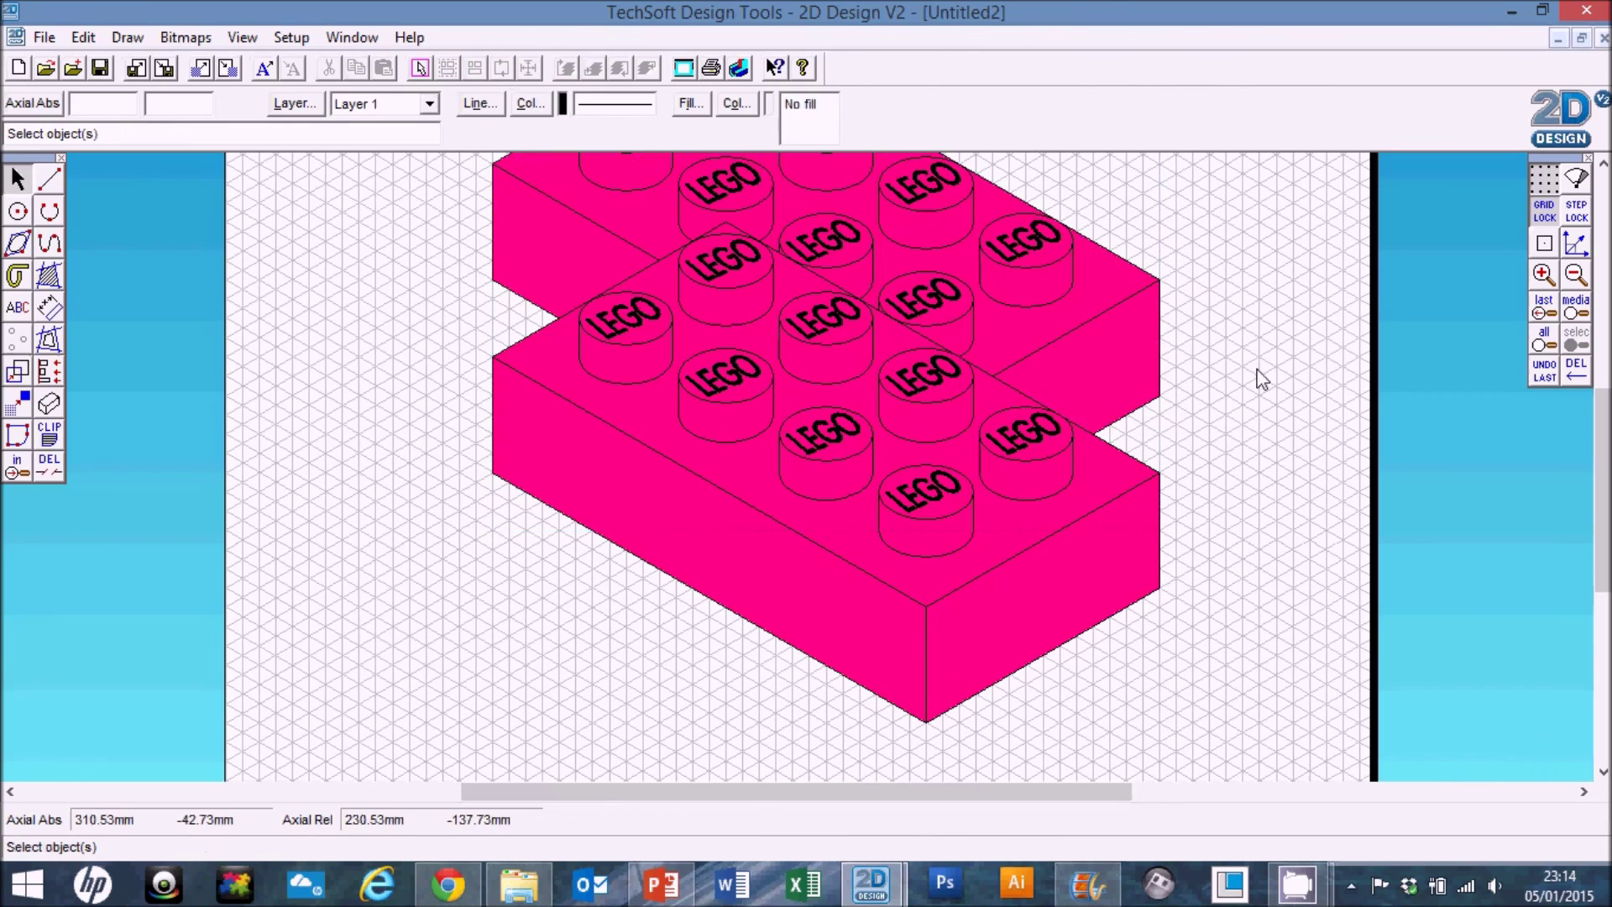
Bring the upper brick to the front, over the lower brick.
scroll(1065, 290, up, 3)
scroll(925, 391, down, 3)
click(944, 247)
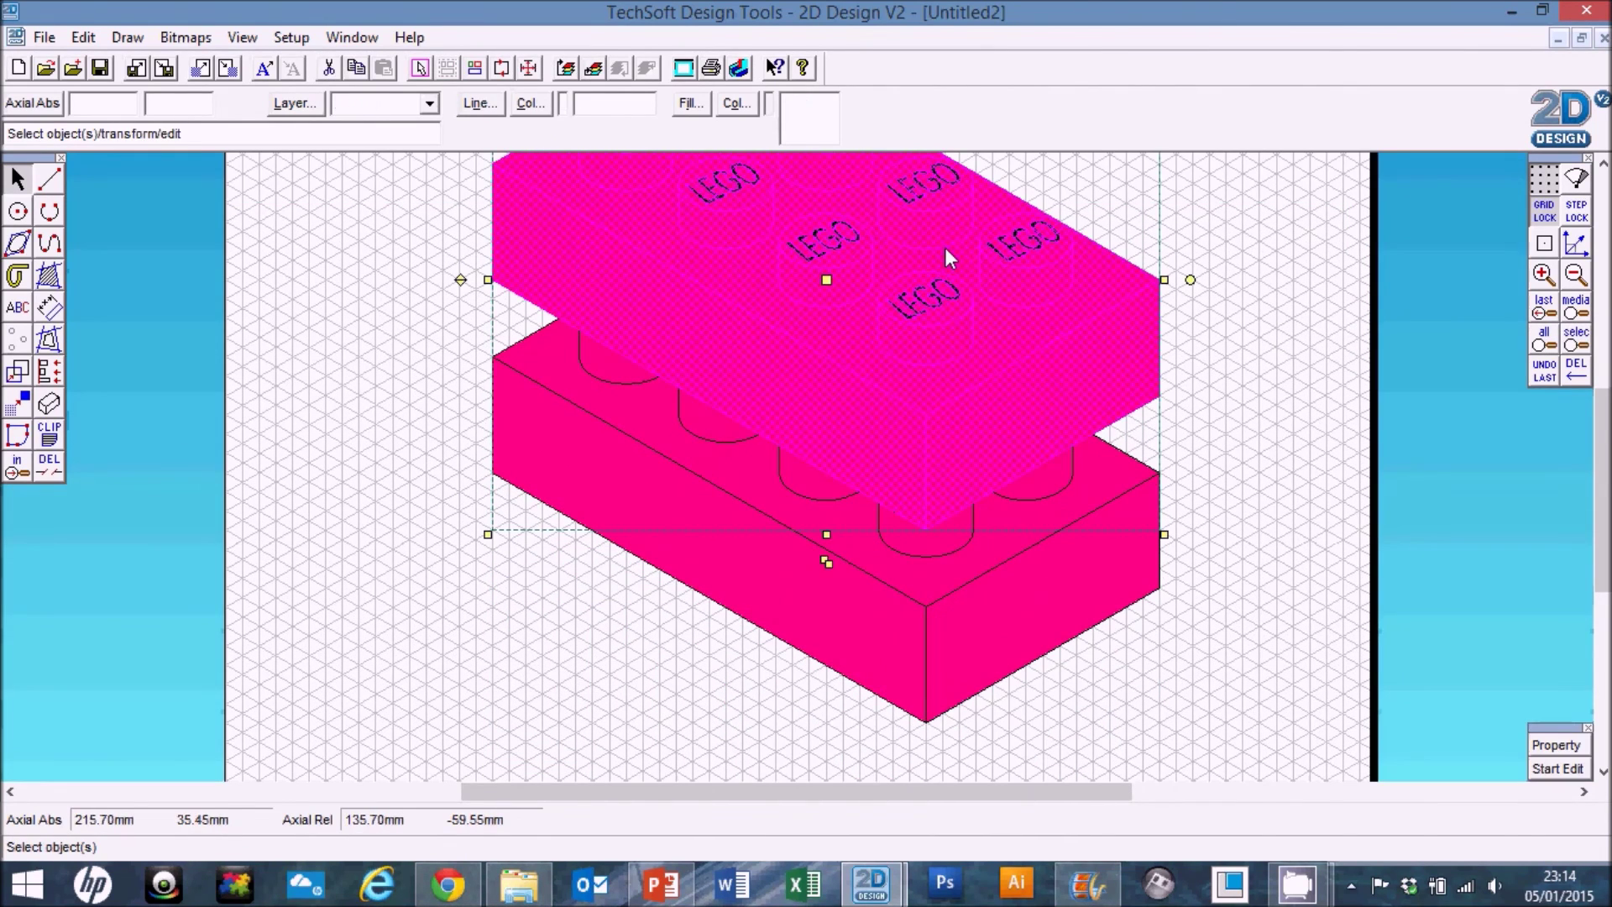
click(565, 67)
scroll(1175, 432, up, 3)
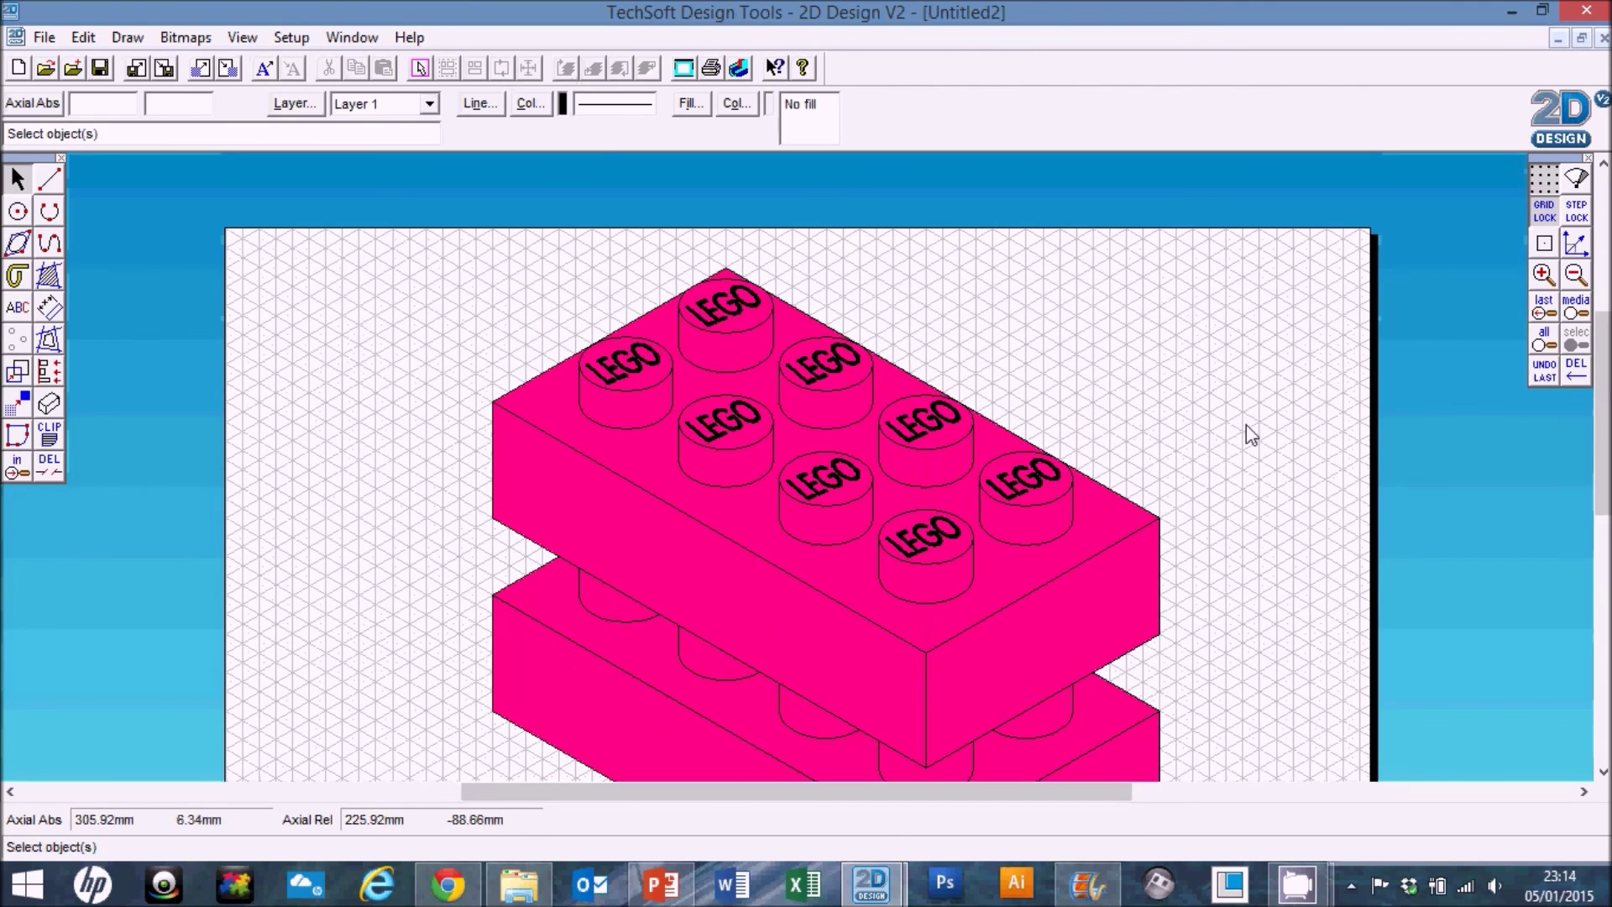
Zoom out to show both bricks, then give the upper brick a blue fill colour.
click(1574, 275)
click(1576, 277)
click(880, 663)
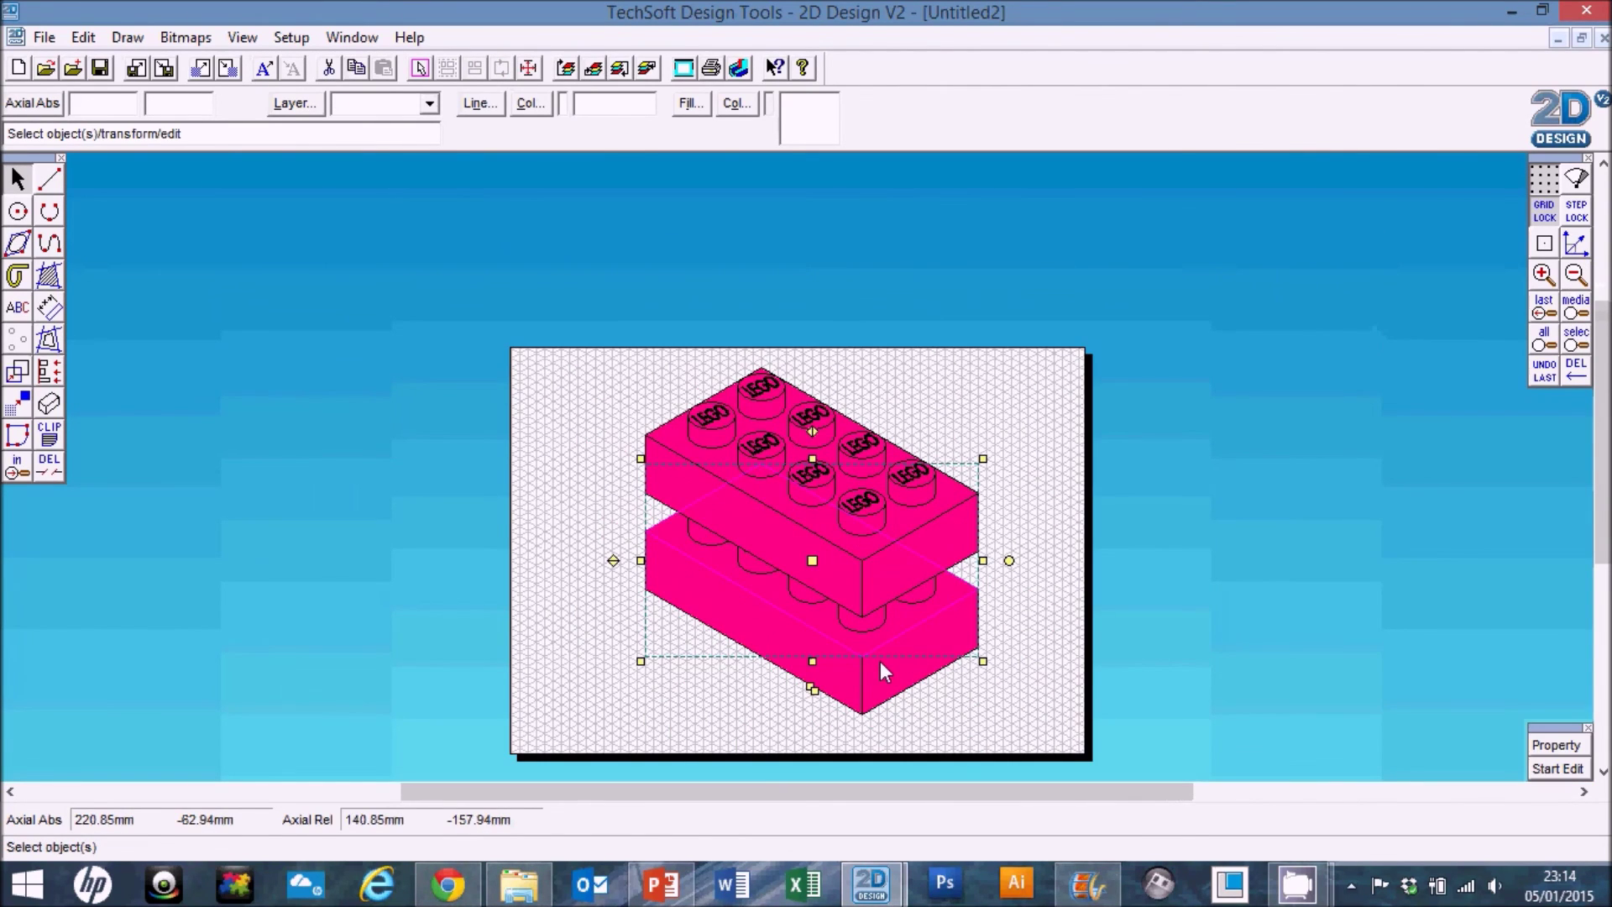
click(934, 552)
click(974, 565)
click(943, 514)
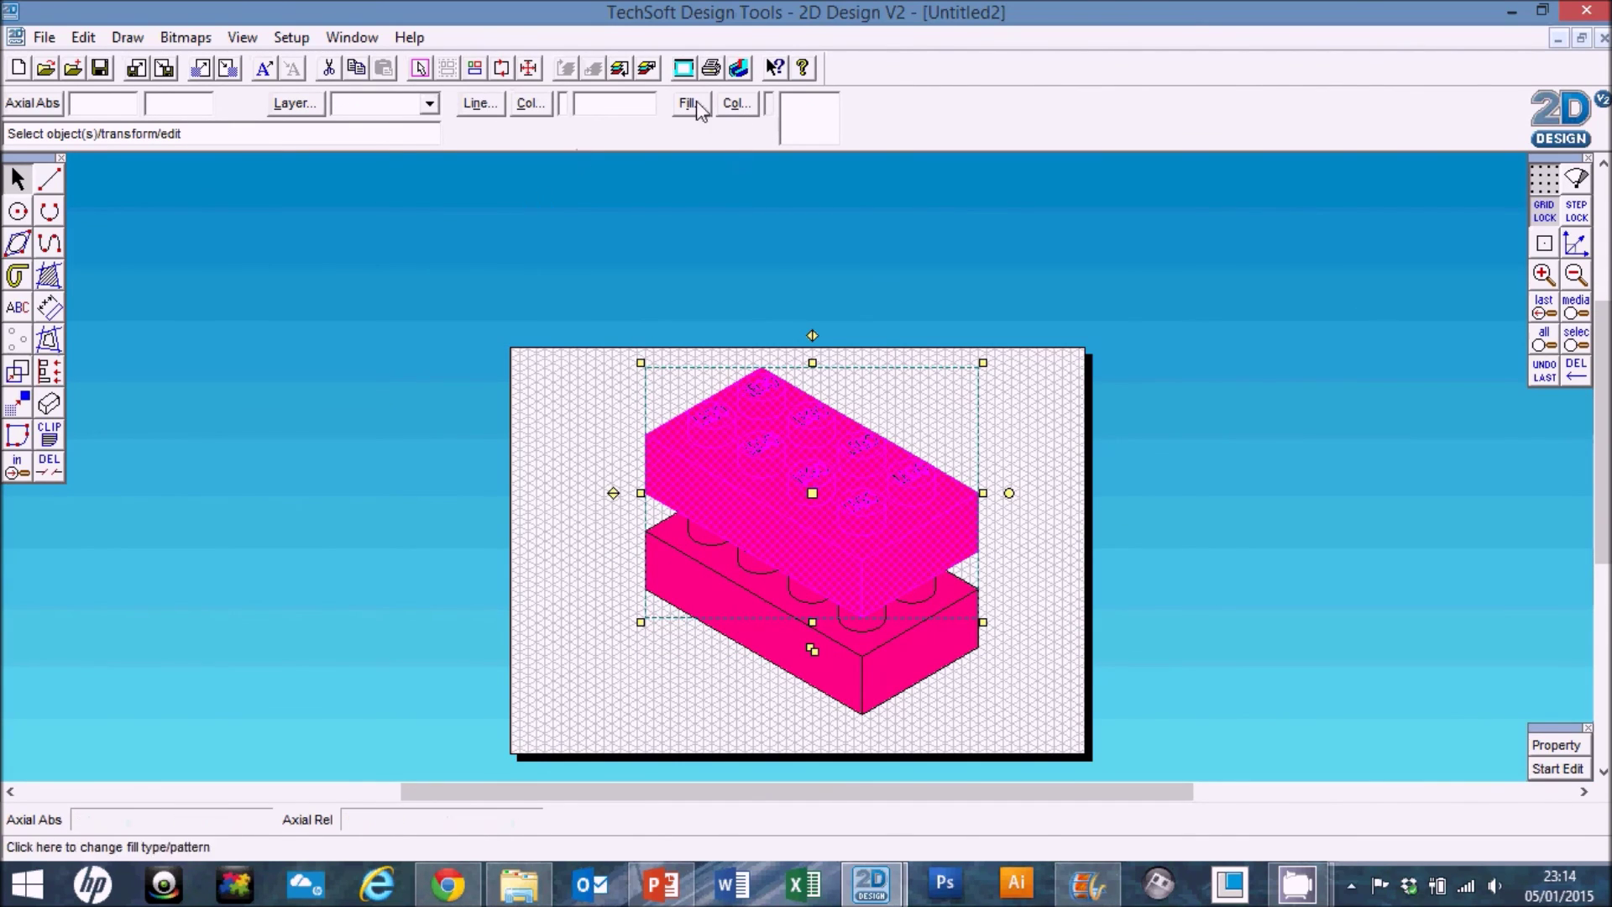
click(736, 102)
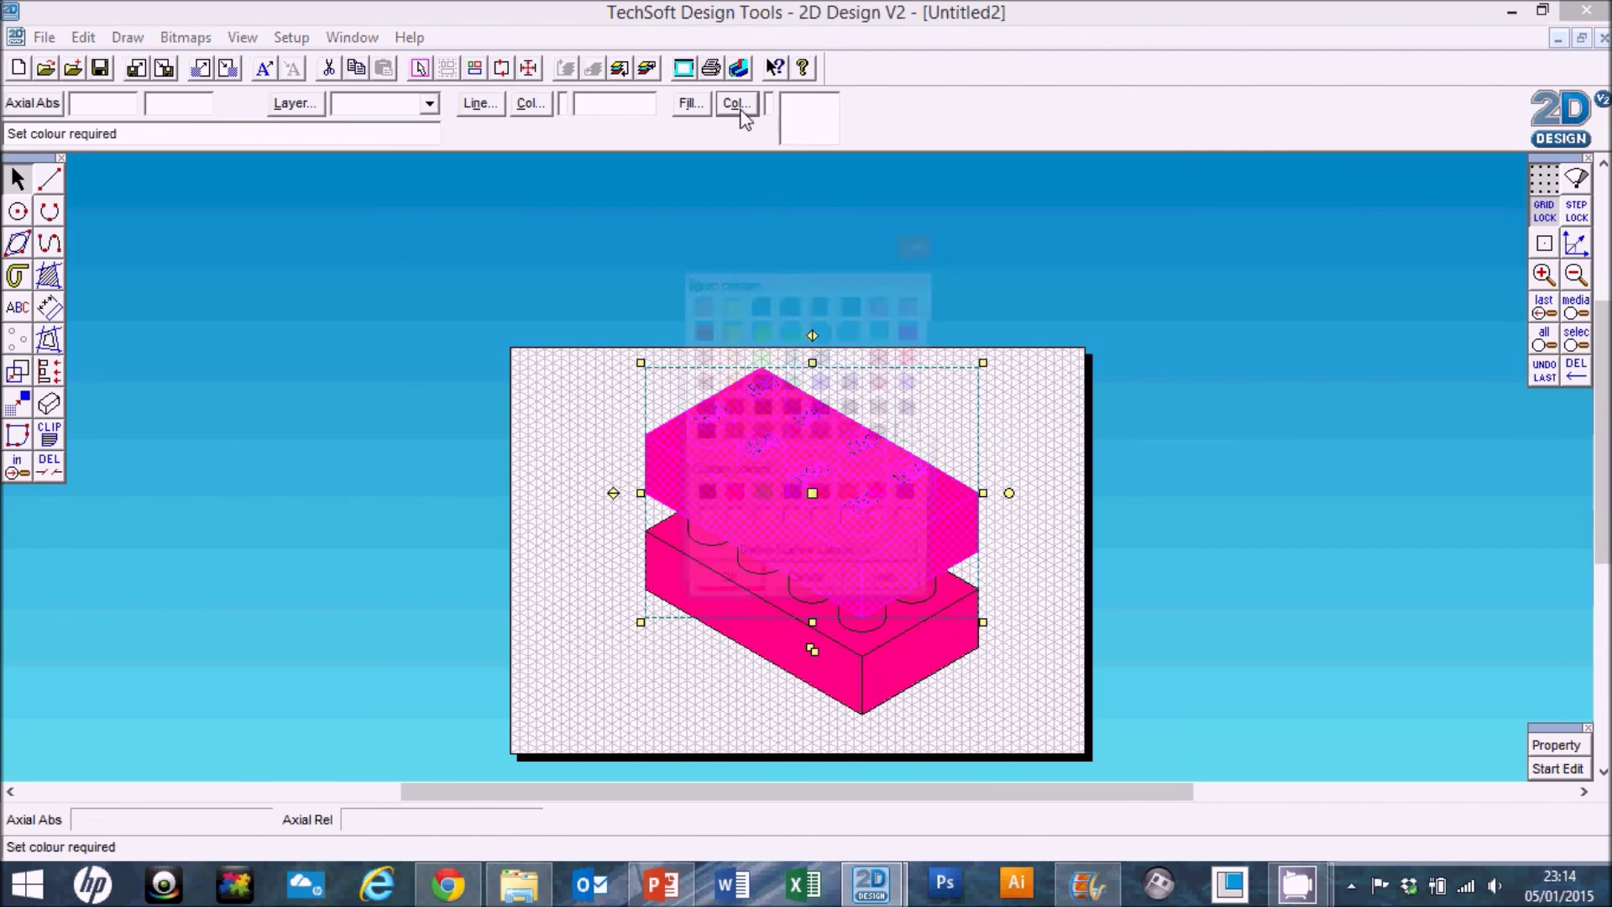
click(789, 504)
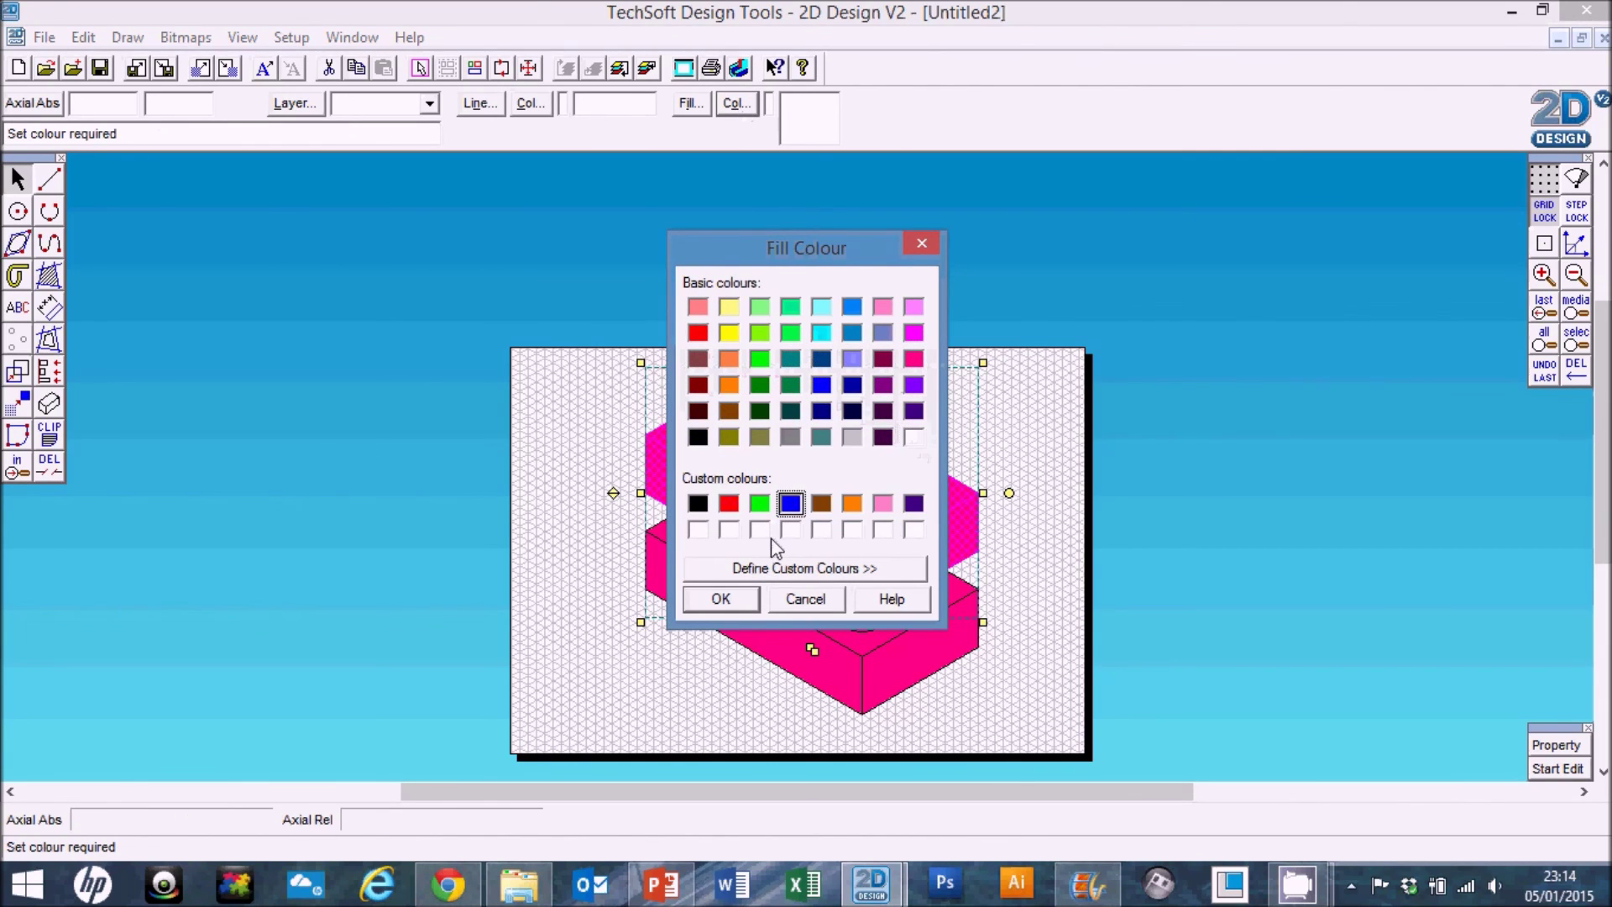
click(722, 599)
click(436, 412)
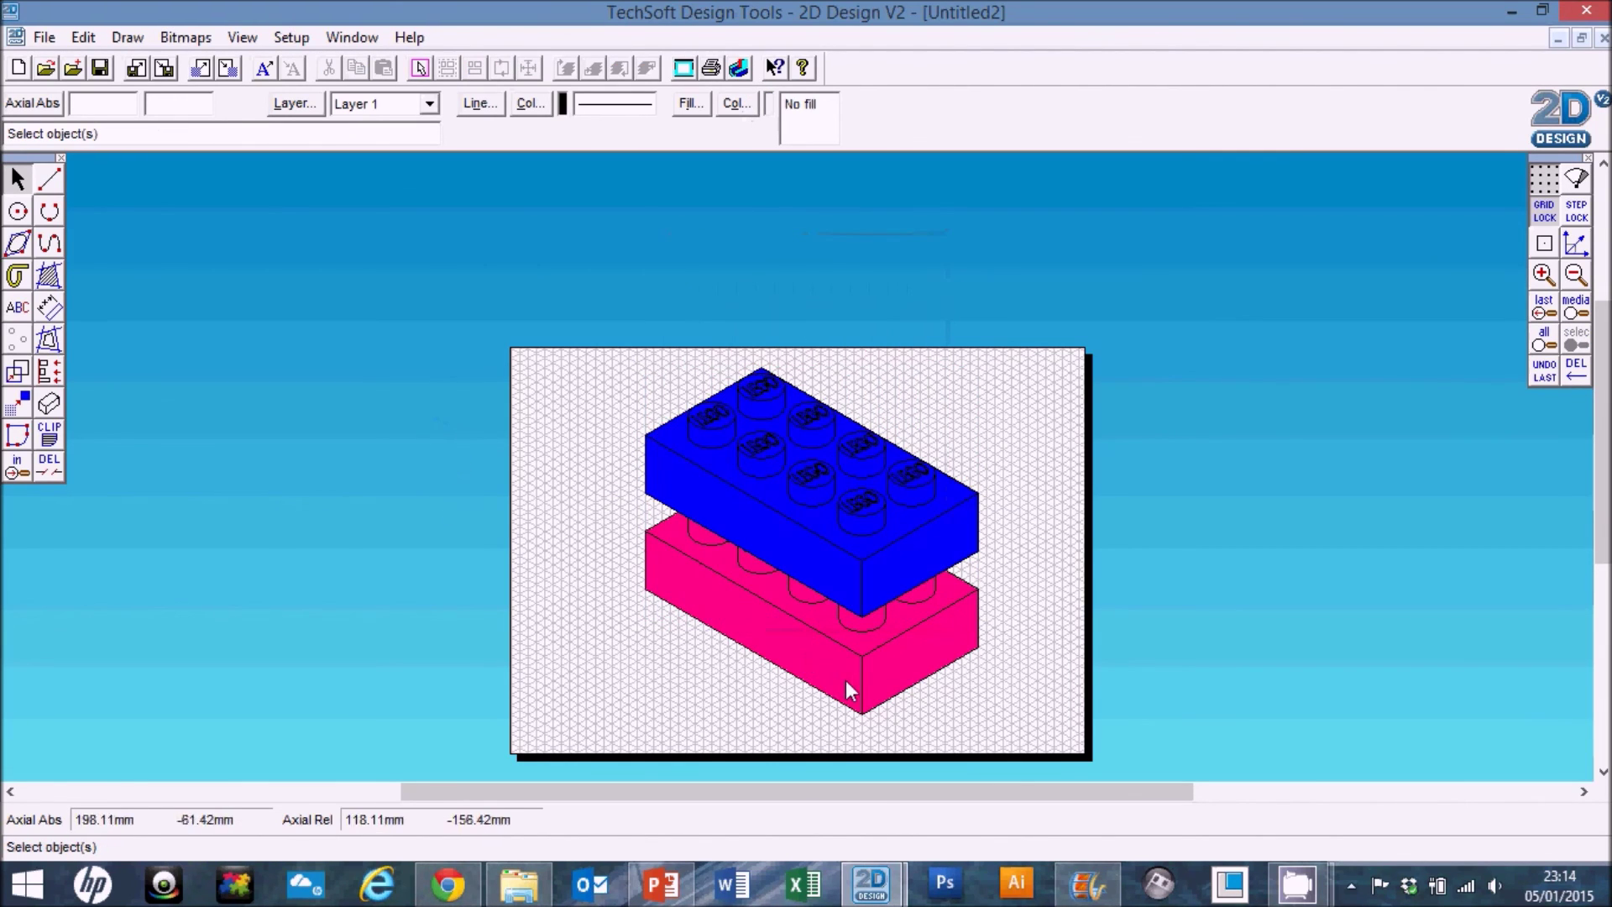